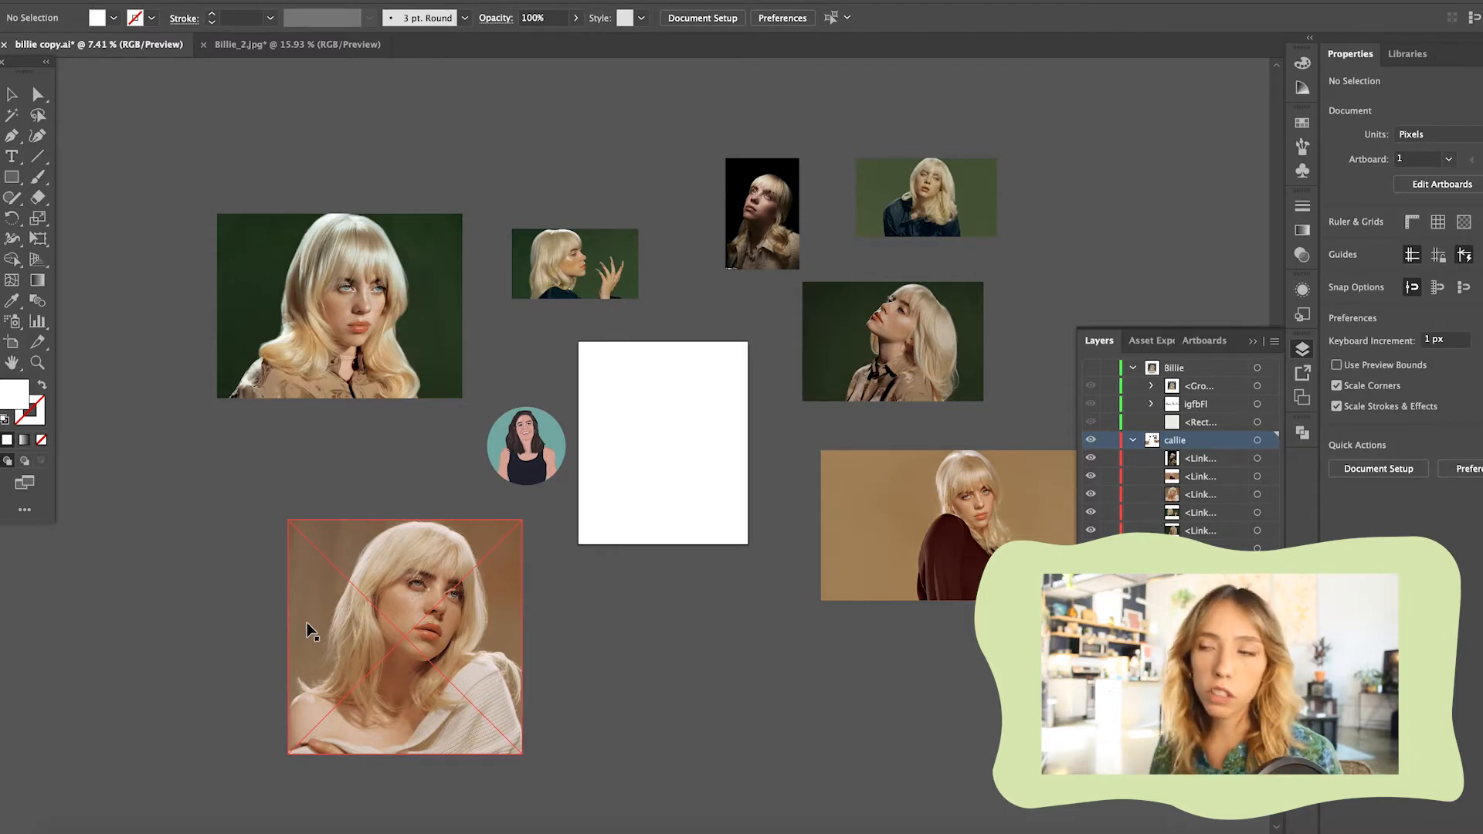
Examine the off-shoulder white sweater portrait up close, checking the lighting, facial features and hair detail
scroll(445, 606, "up", 3)
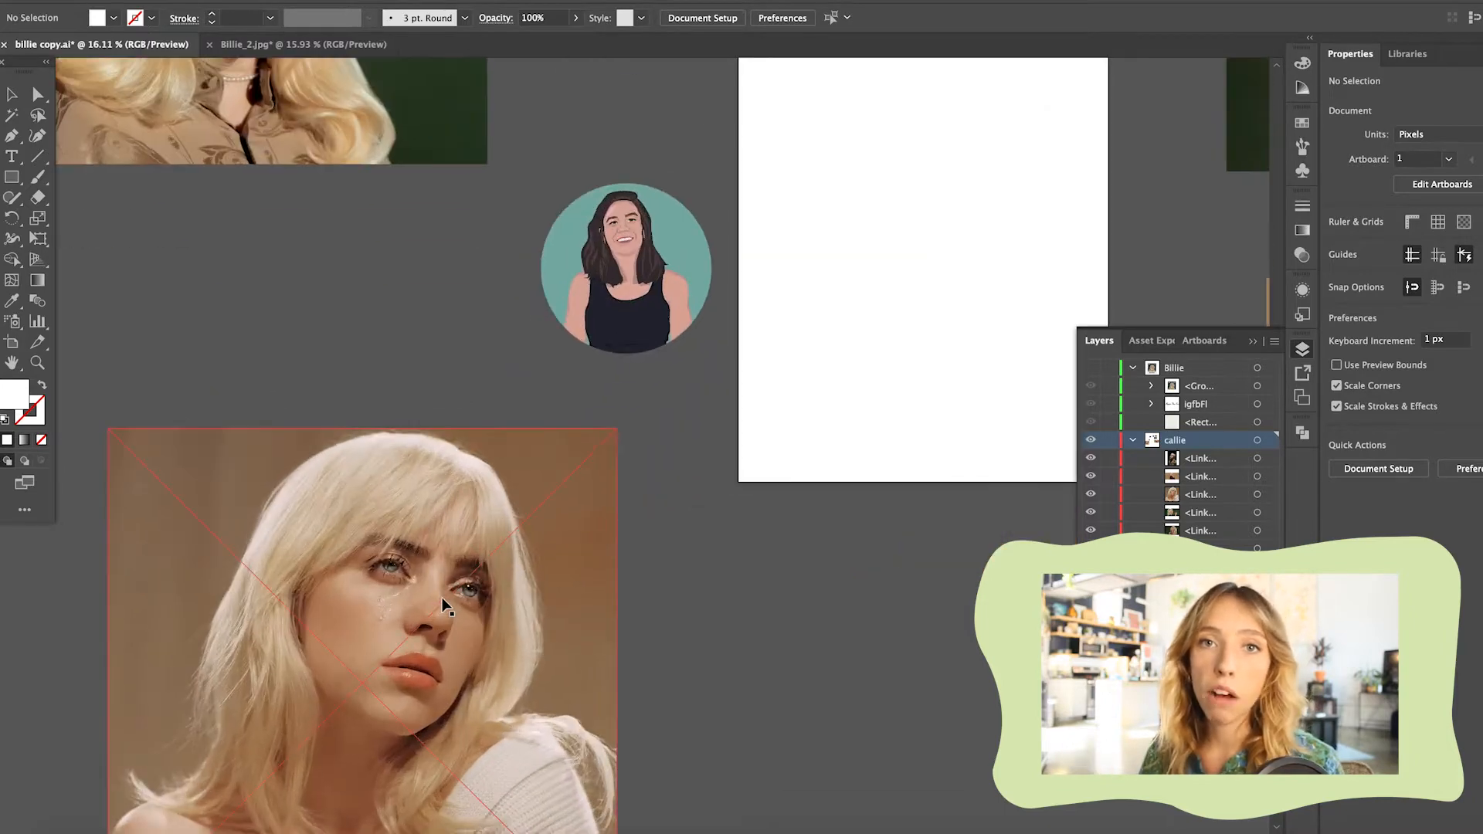
scroll(445, 606, "down", 3)
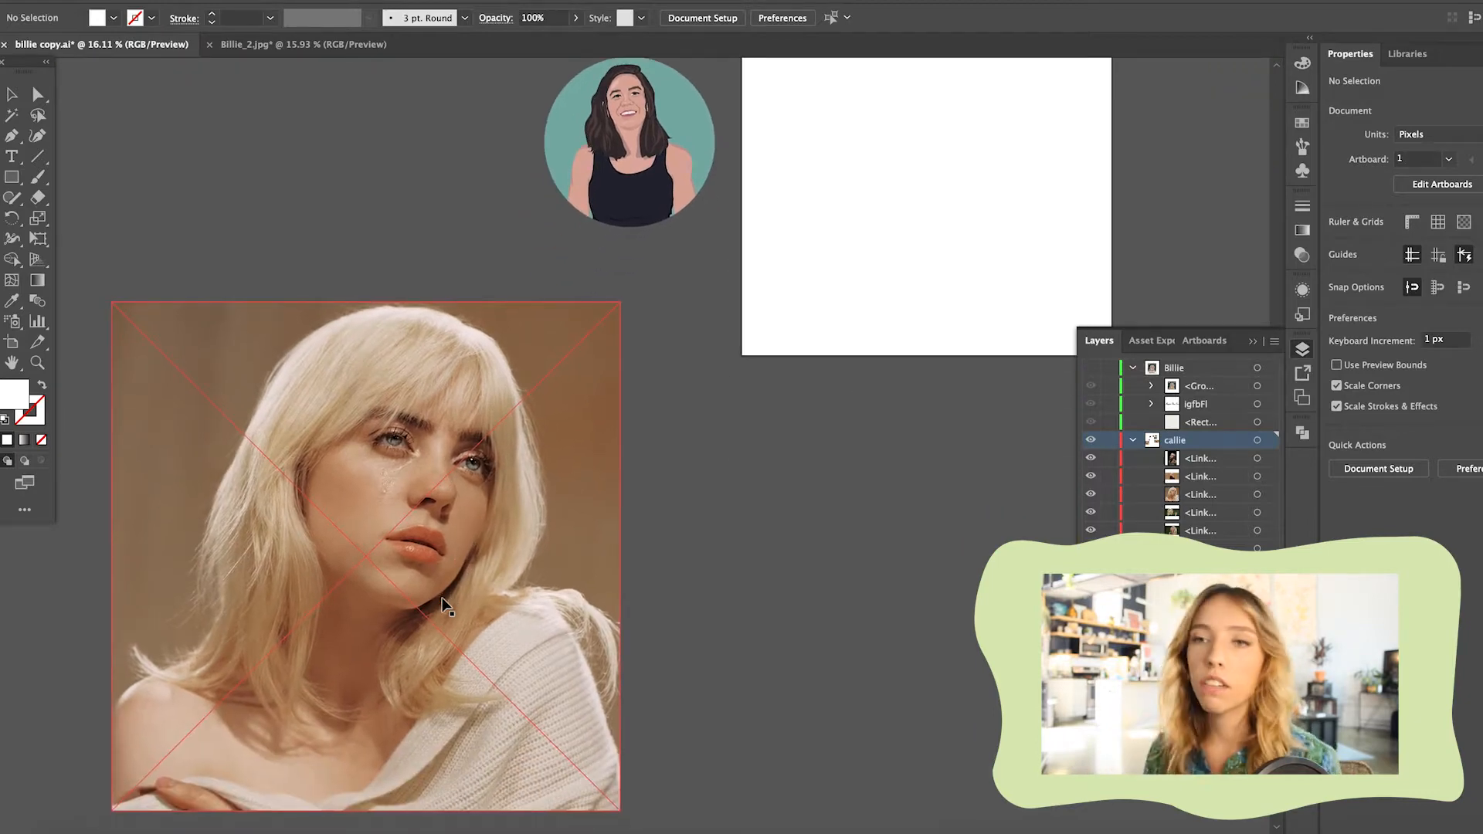
scroll(445, 606, "down", 2)
scroll(486, 590, "up", 4)
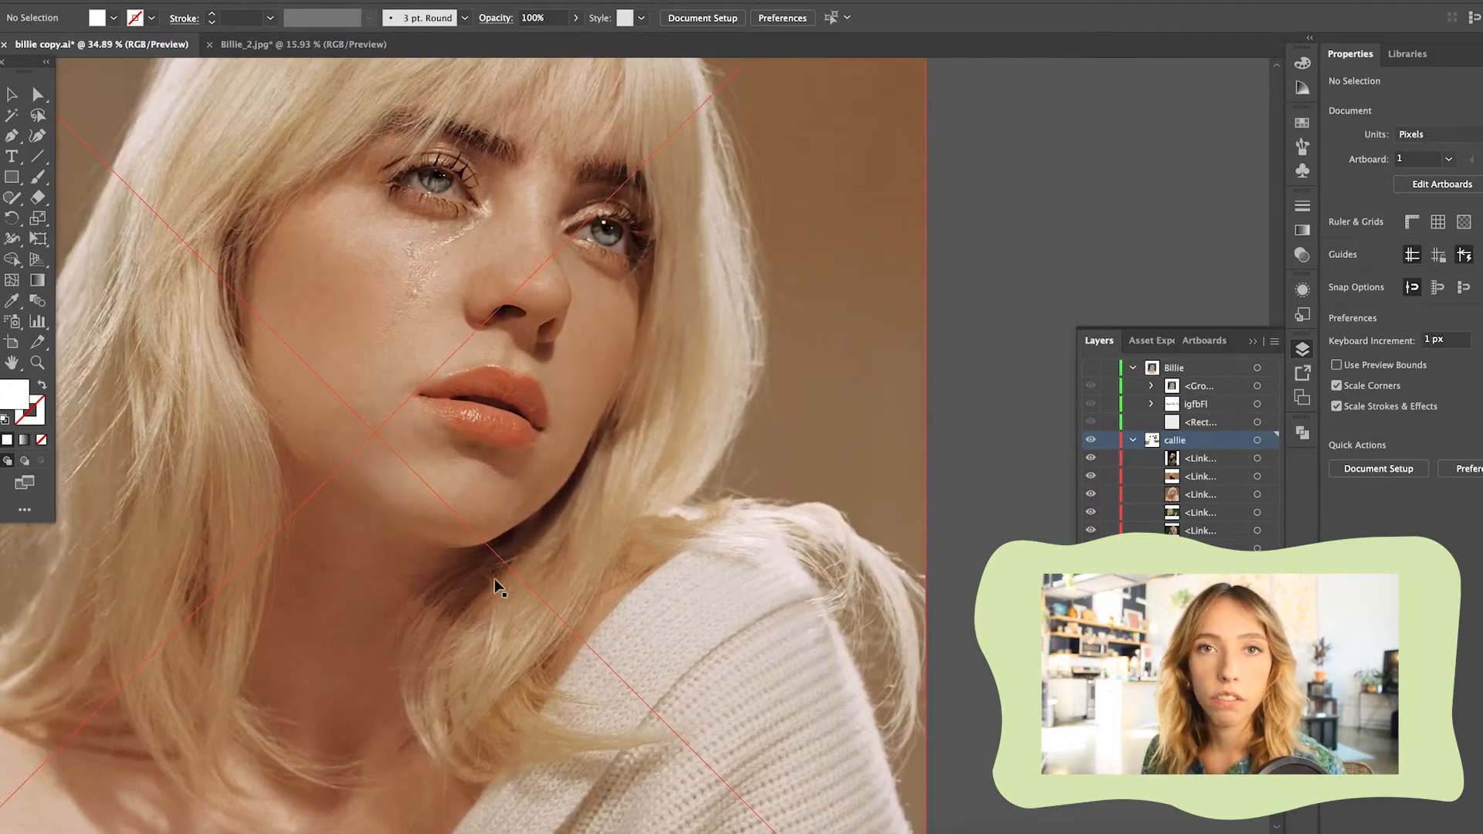
scroll(498, 588, "down", 2)
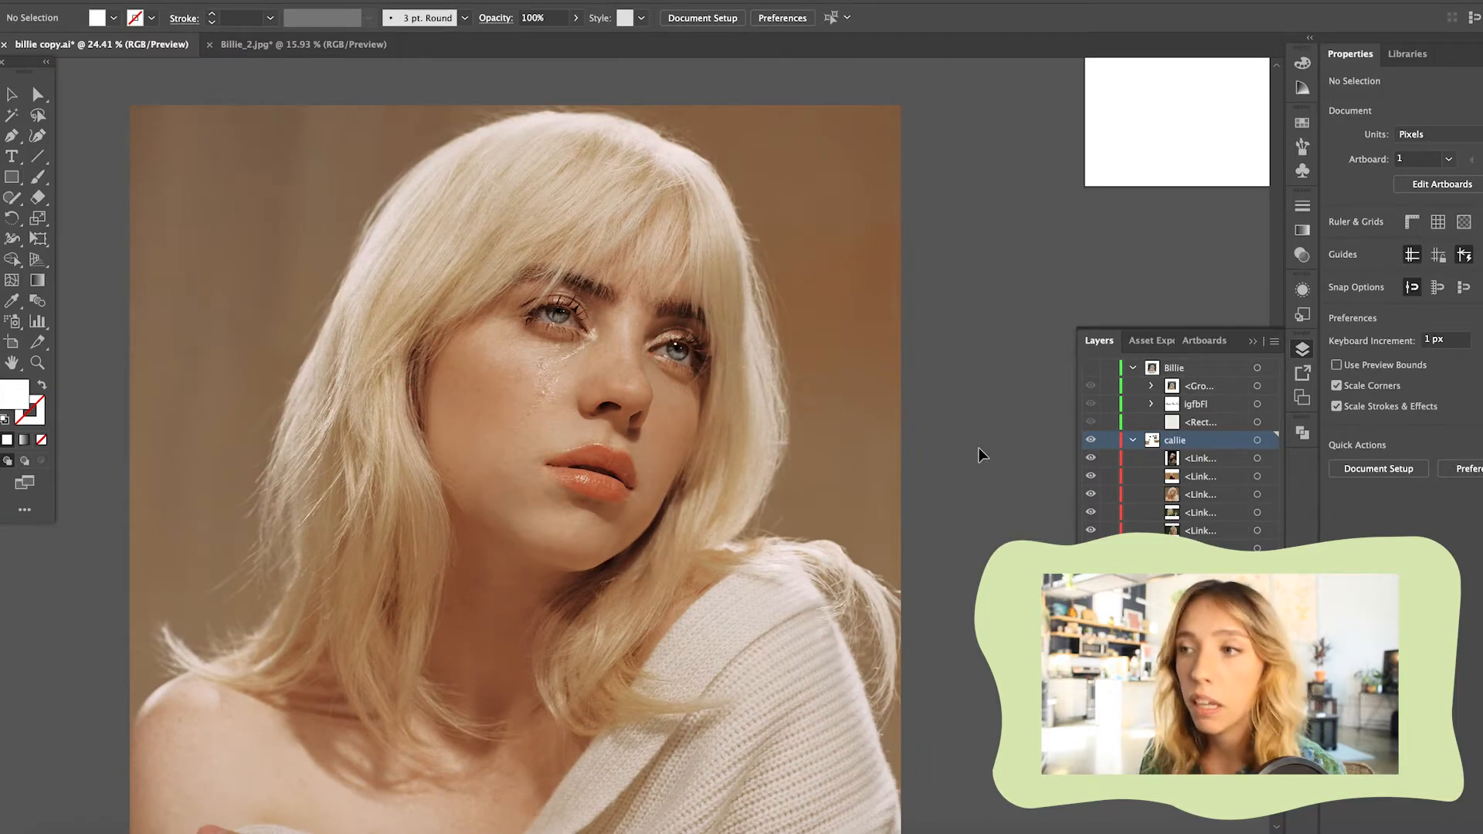
scroll(979, 455, "down", 2)
scroll(927, 463, "up", 4)
scroll(905, 479, "down", 2)
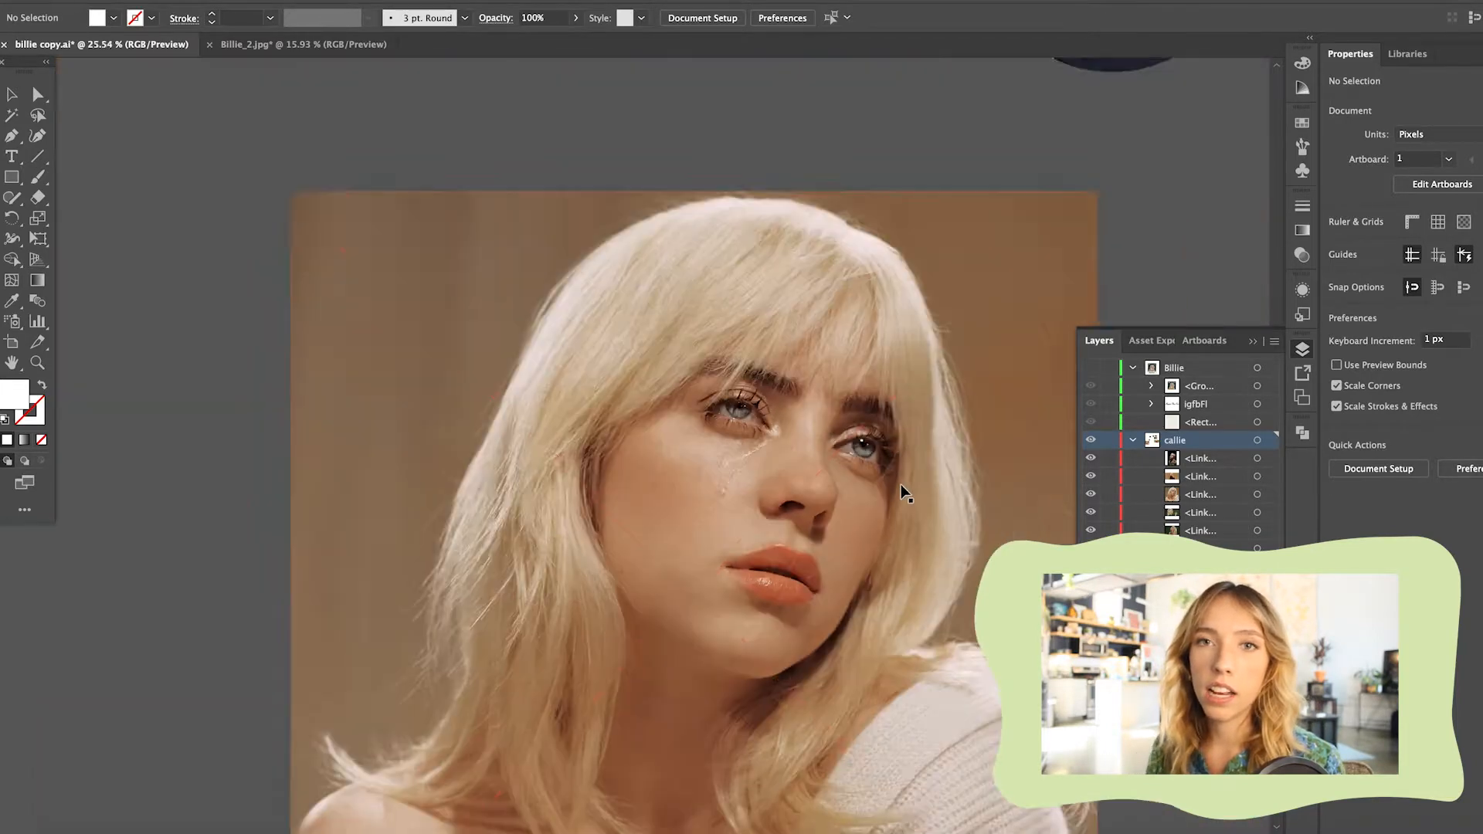
scroll(905, 494, "down", 1)
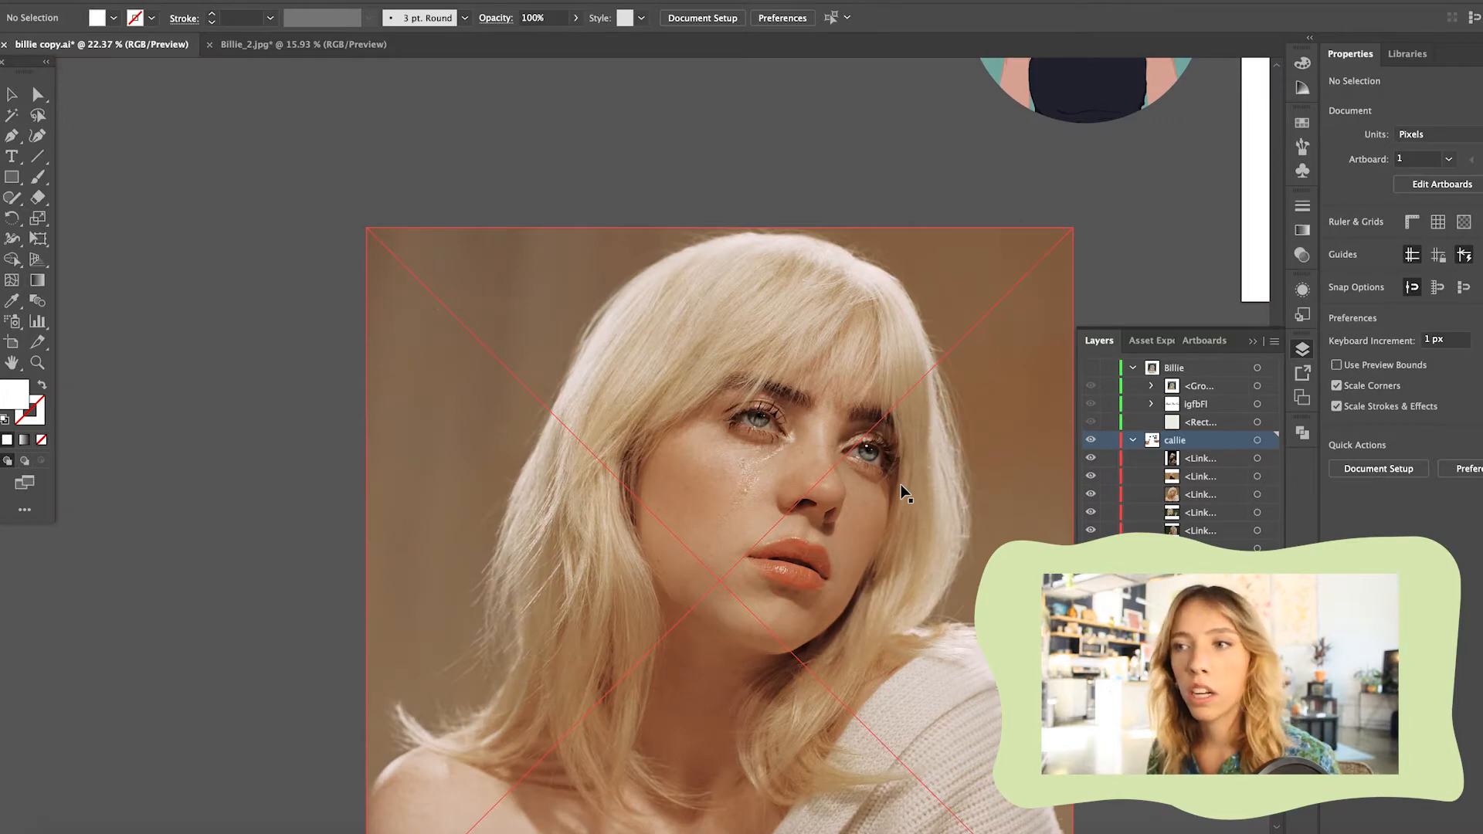
scroll(903, 491, "right", 2)
scroll(903, 491, "down", 1)
scroll(1004, 278, "right", 1)
scroll(1004, 278, "down", 2)
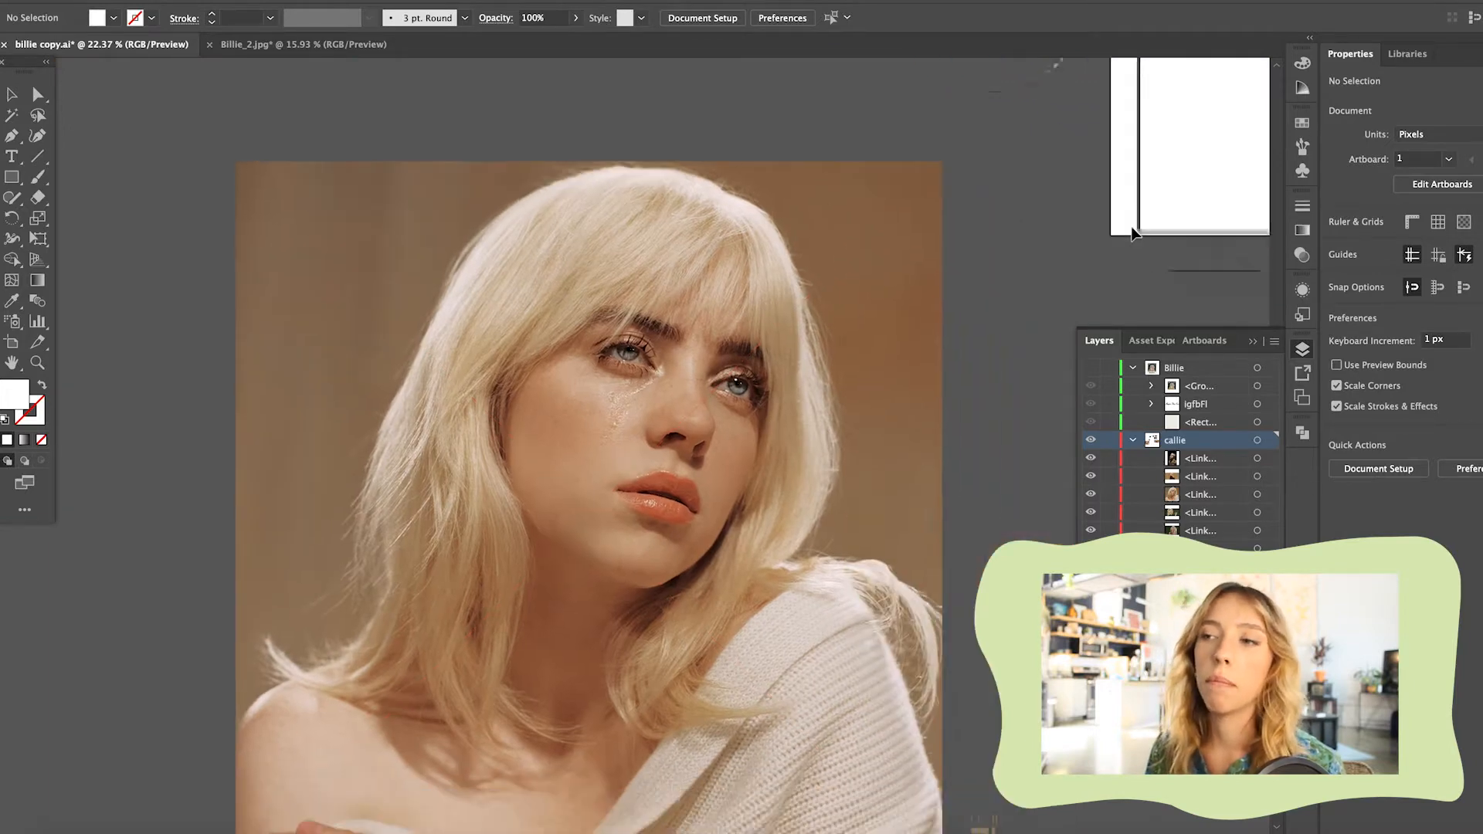
Delete the off-shoulder white sweater portrait from the reference photos
scroll(705, 324, "right", 3)
scroll(705, 324, "down", 4)
scroll(842, 345, "down", 1)
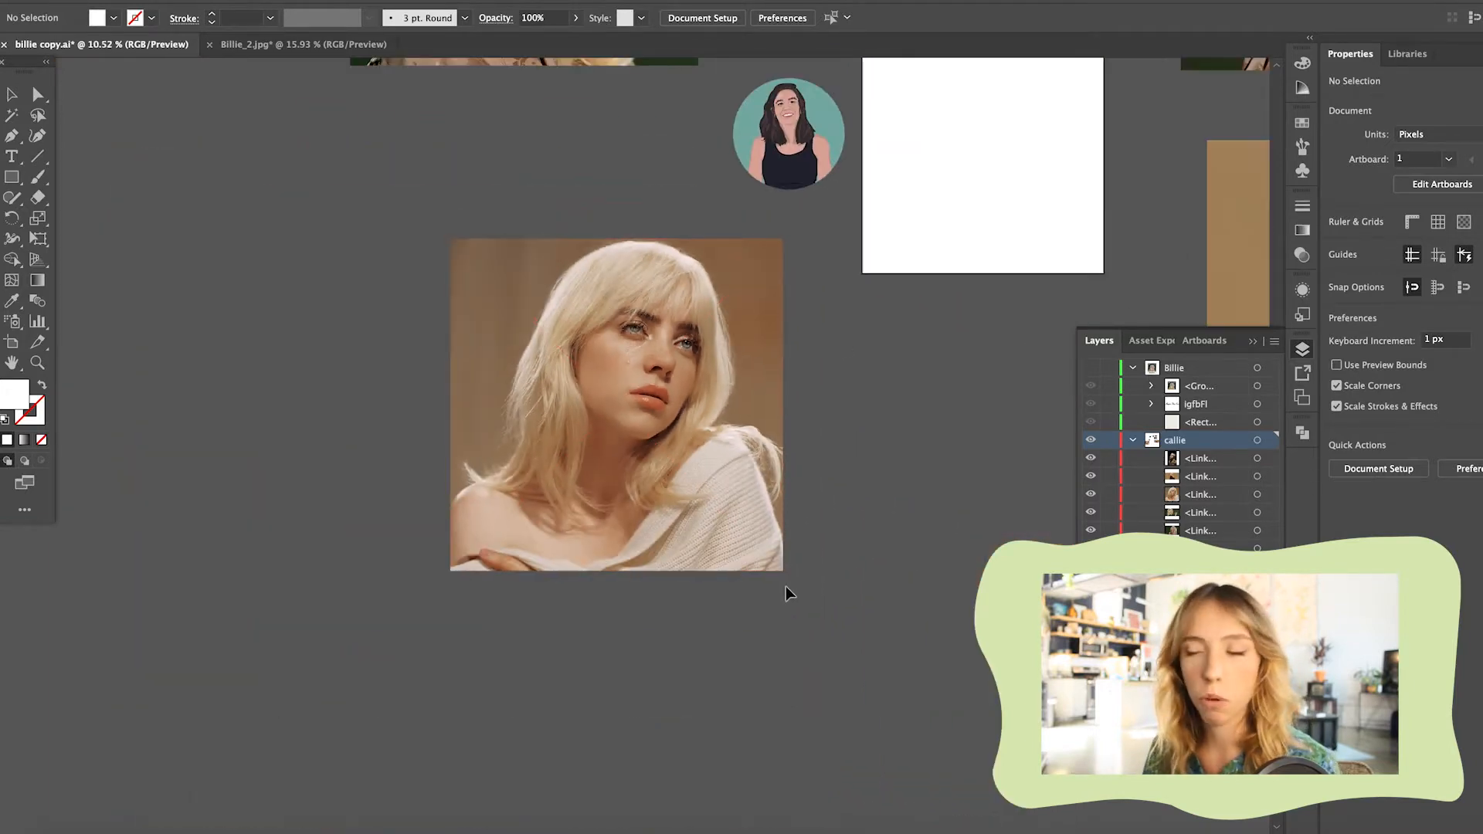
left_click(513, 441)
key("Delete")
Examine the side-profile portrait with the raised hand up close, checking the face, hair and fingers
scroll(513, 447, "up", 6)
scroll(513, 446, "right", 4)
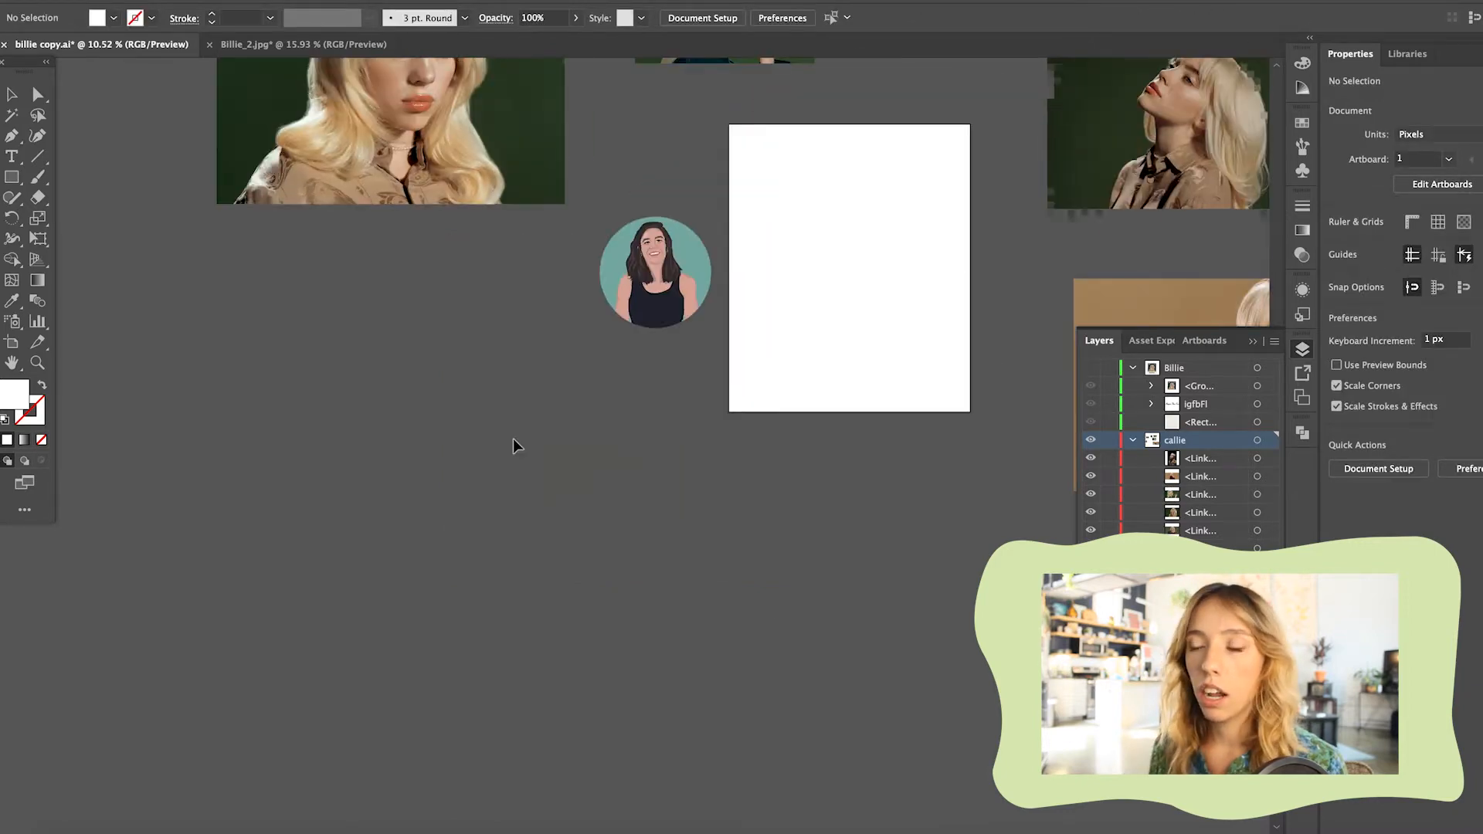
scroll(469, 318, "up", 4)
scroll(468, 318, "up", 4)
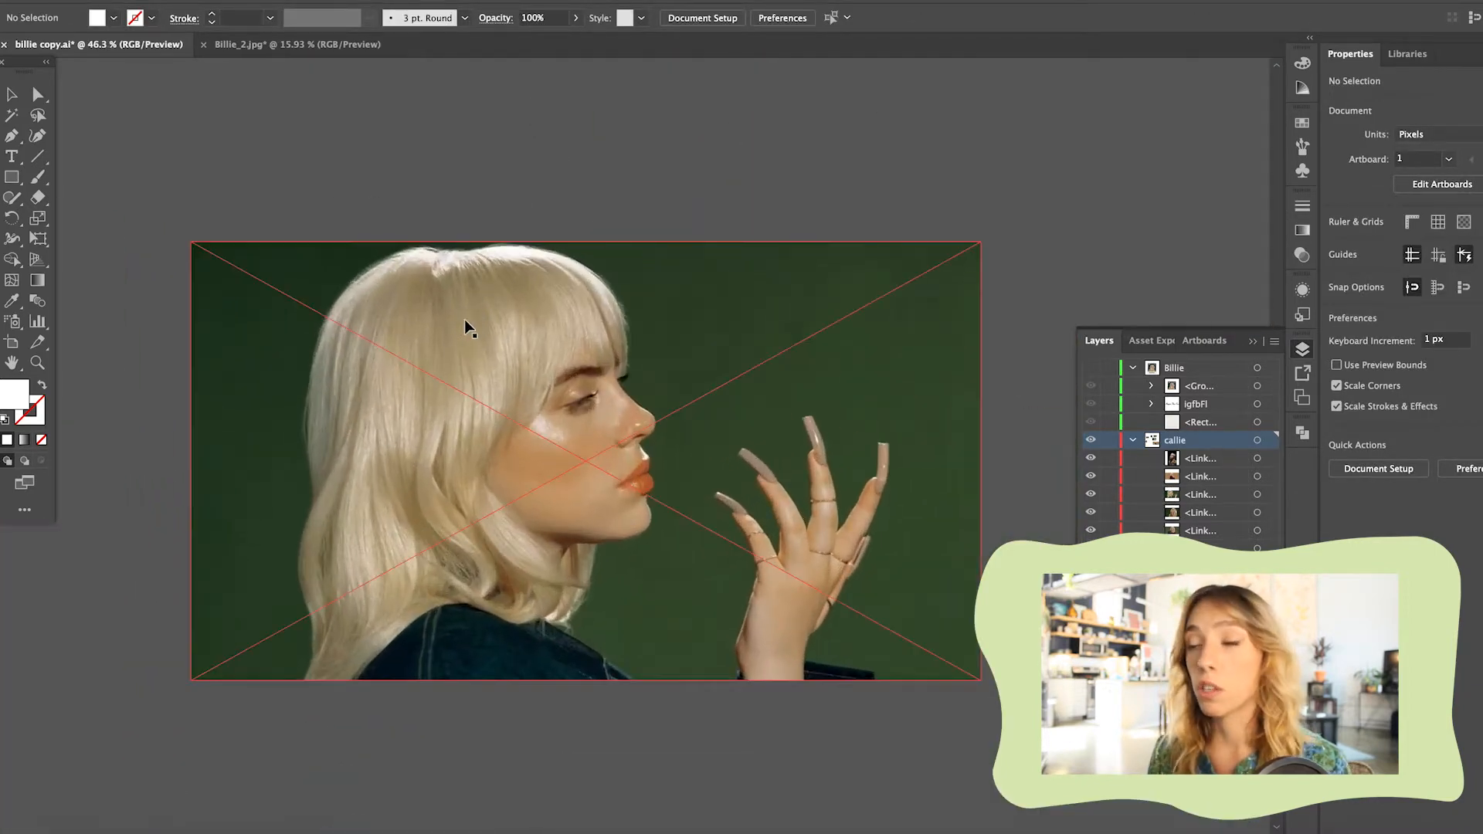
scroll(450, 348, "up", 1)
scroll(450, 348, "down", 2)
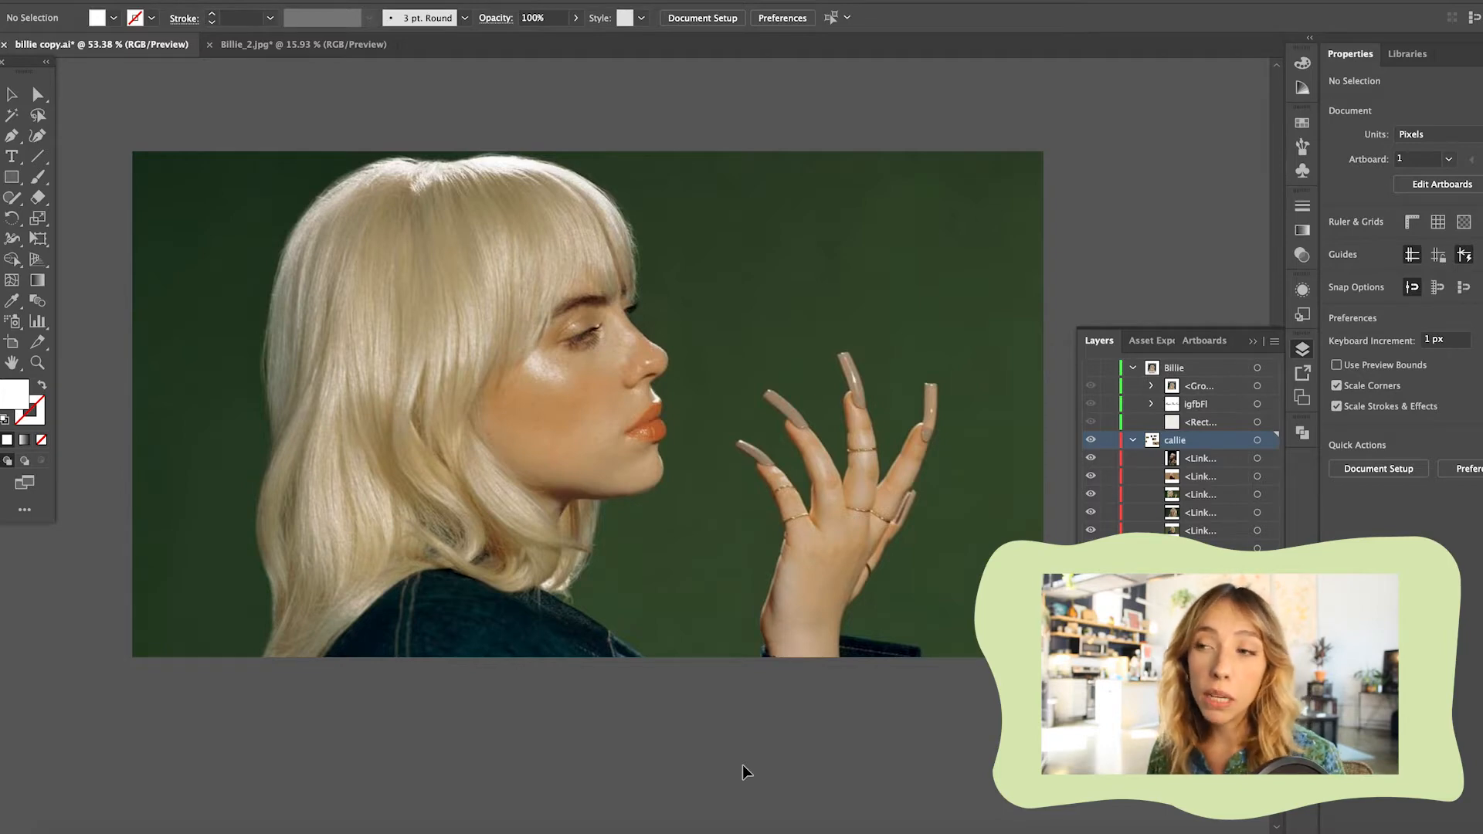
scroll(731, 606, "up", 2)
scroll(732, 605, "up", 3)
scroll(731, 606, "left", 1)
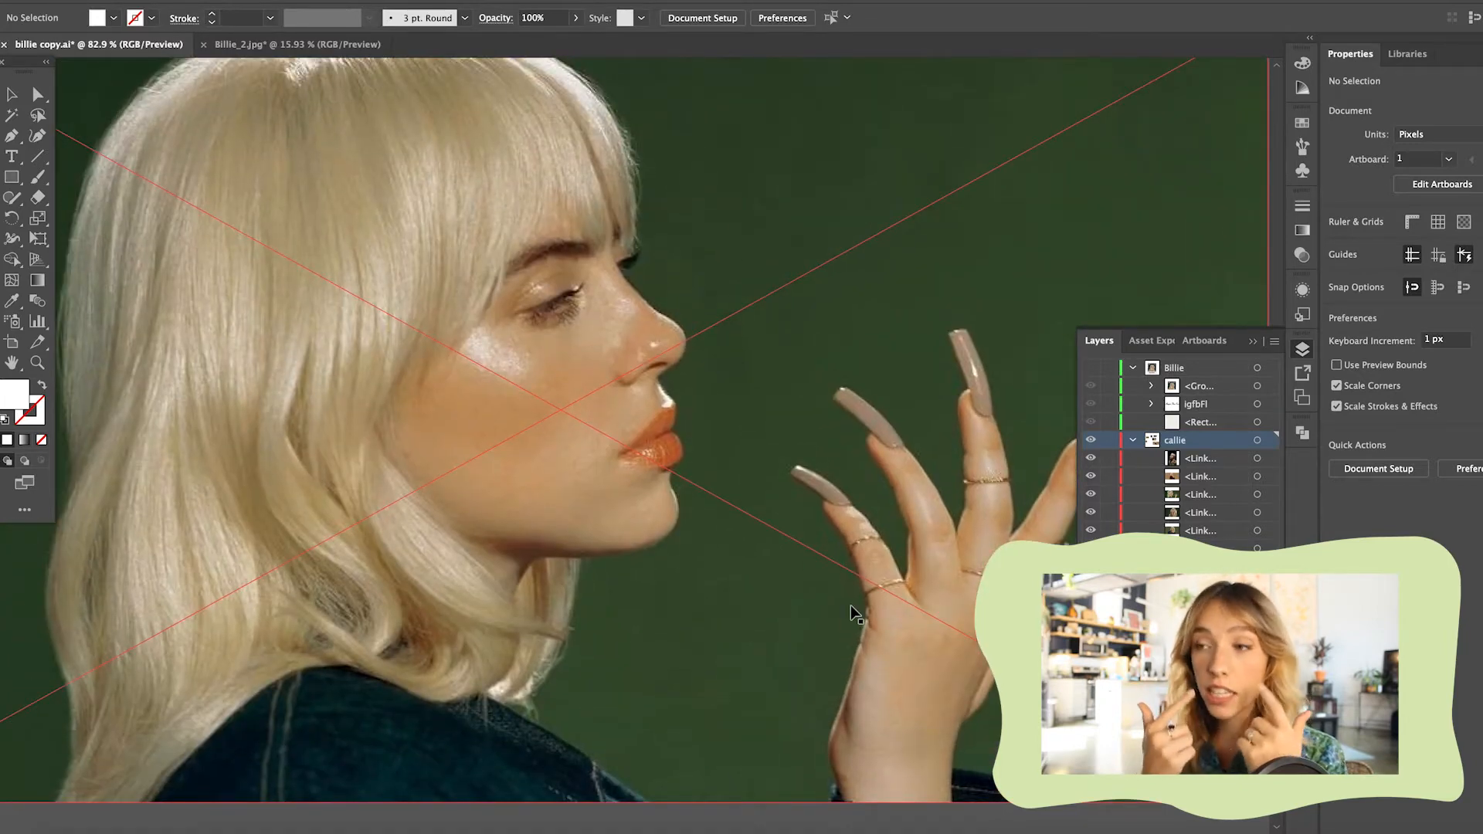
scroll(852, 612, "down", 3)
scroll(849, 614, "up", 1)
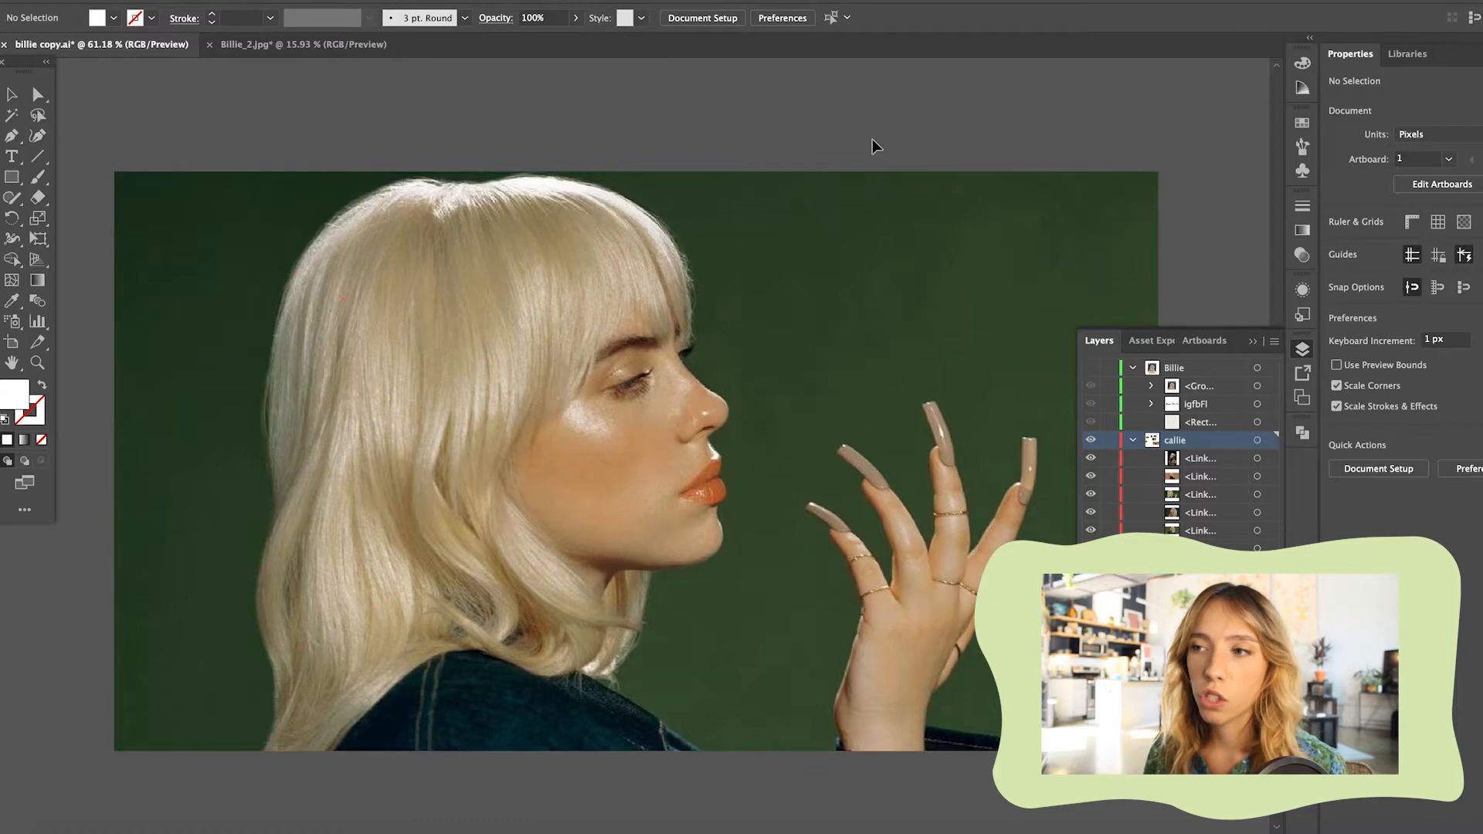
Delete the side-profile portrait with the raised hand from the reference photos
scroll(873, 147, "down", 2)
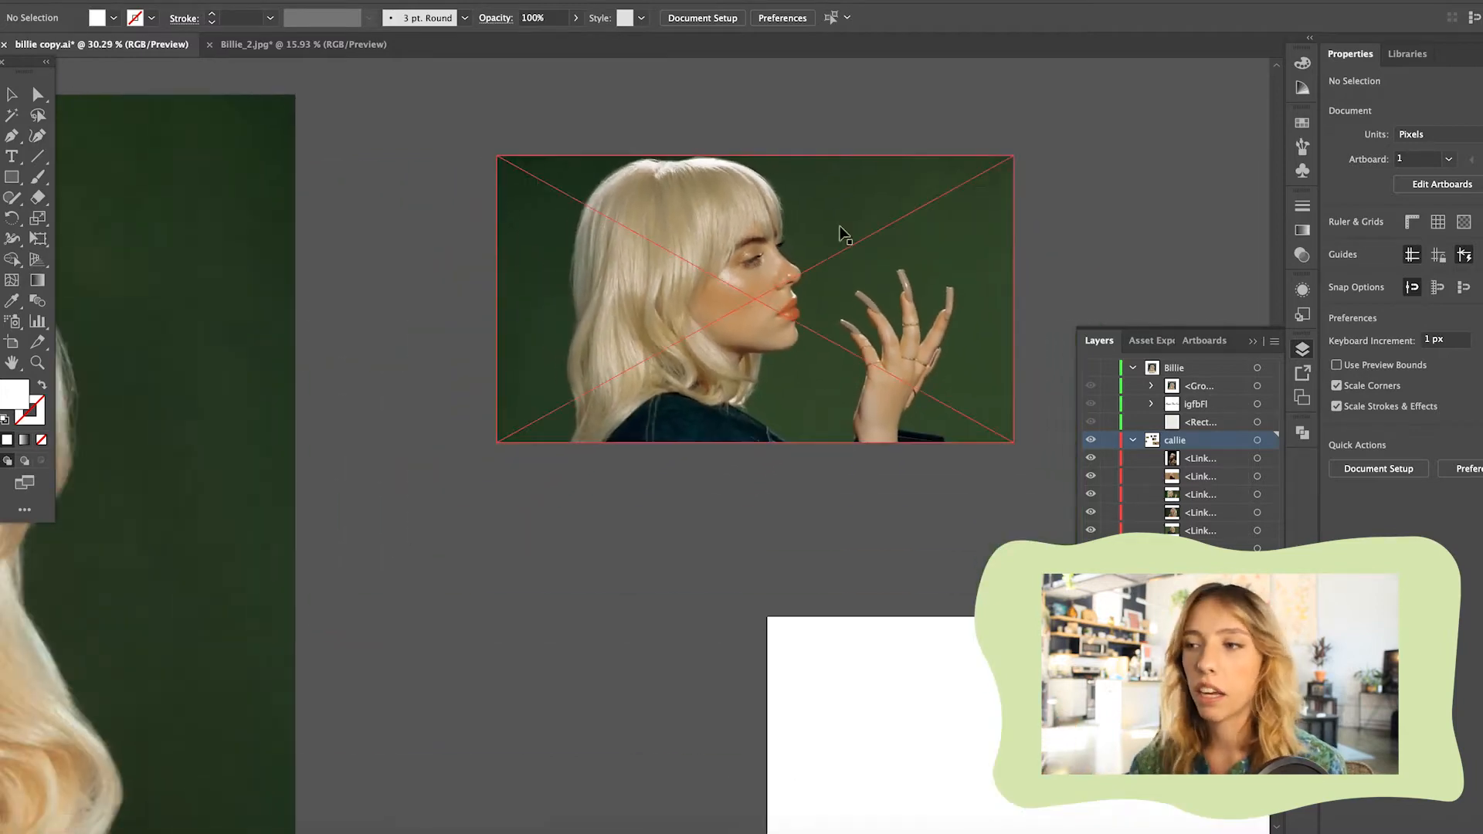
left_click(822, 278)
key("Delete")
Compare the remaining reference photos and check the image quality of the denim jacket portrait's face
scroll(823, 279, "down", 6)
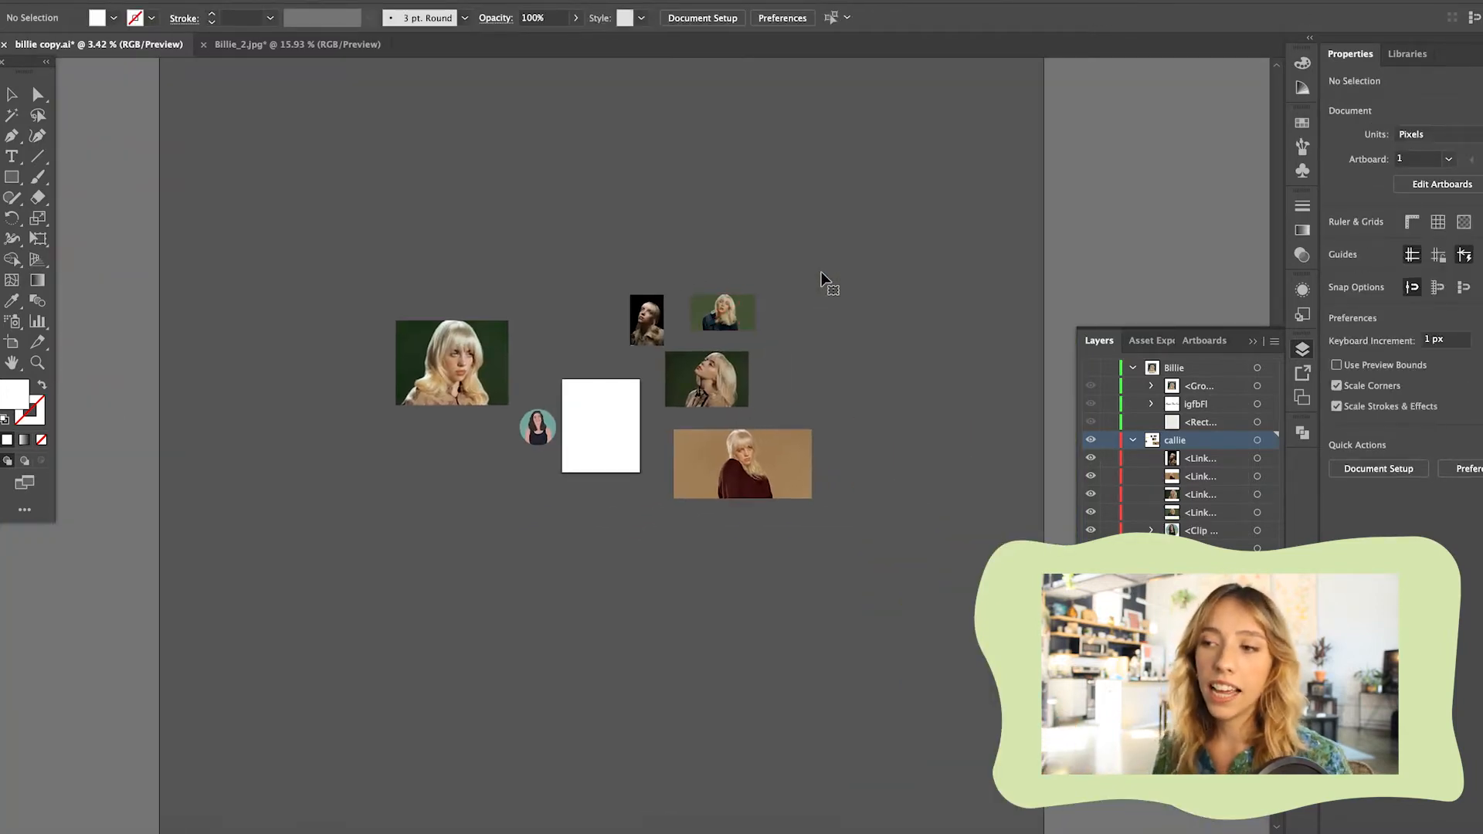
scroll(726, 517, "up", 3)
scroll(726, 517, "up", 3)
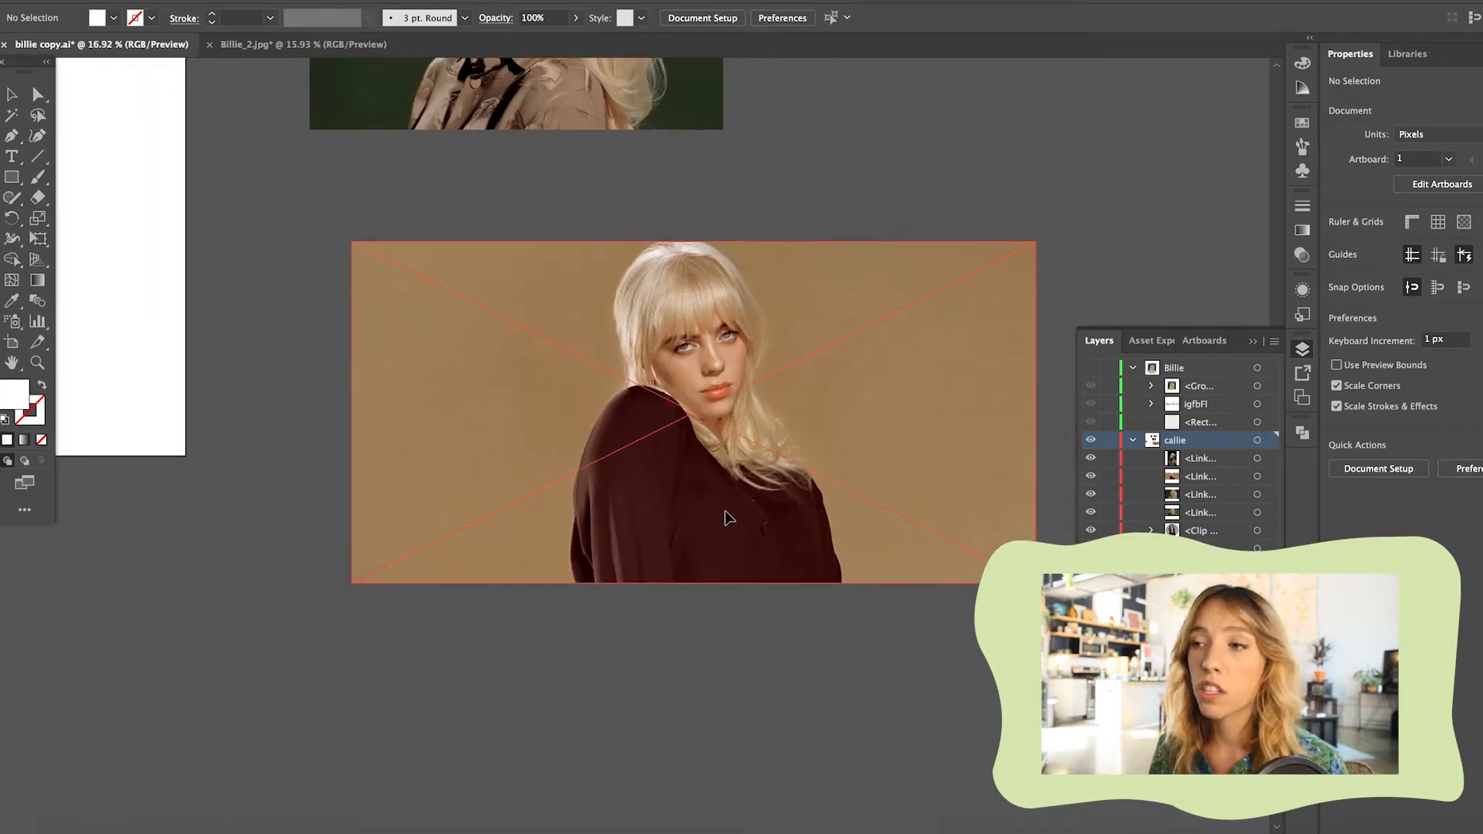
scroll(726, 517, "up", 5)
scroll(685, 292, "up", 2)
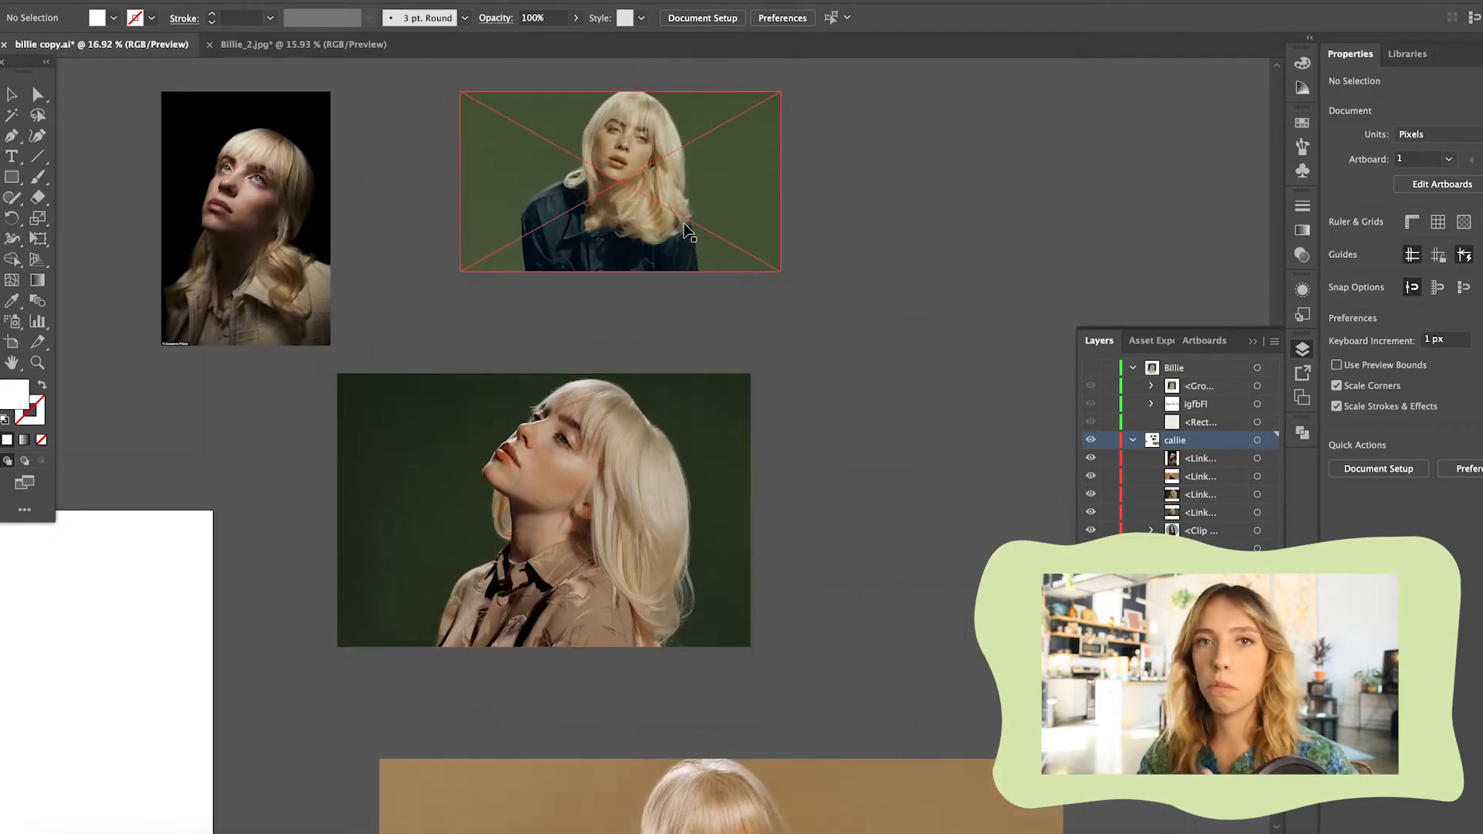
scroll(688, 232, "up", 8)
scroll(695, 209, "down", 3)
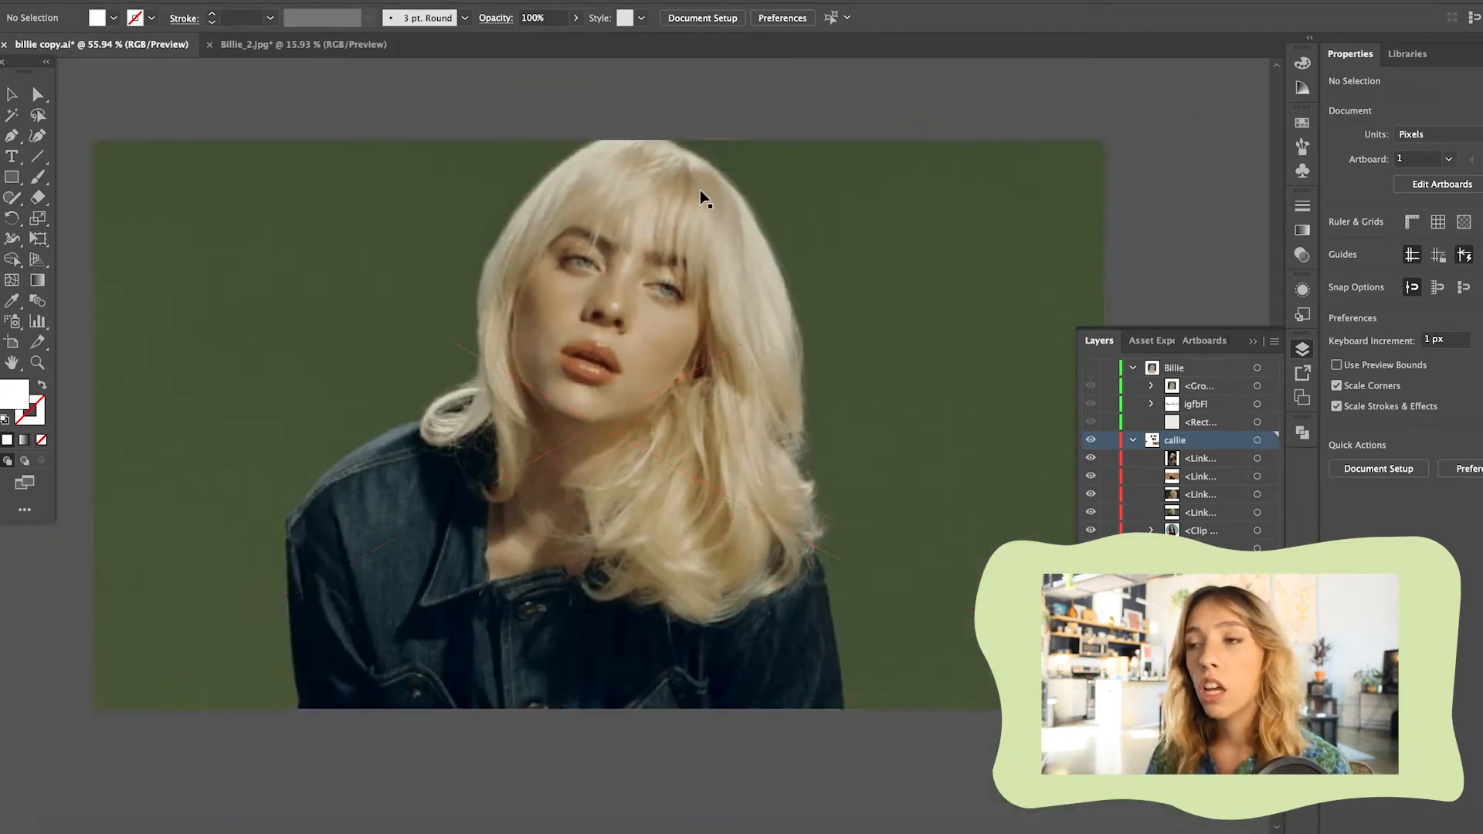
left_click(613, 248)
scroll(614, 248, "up", 7)
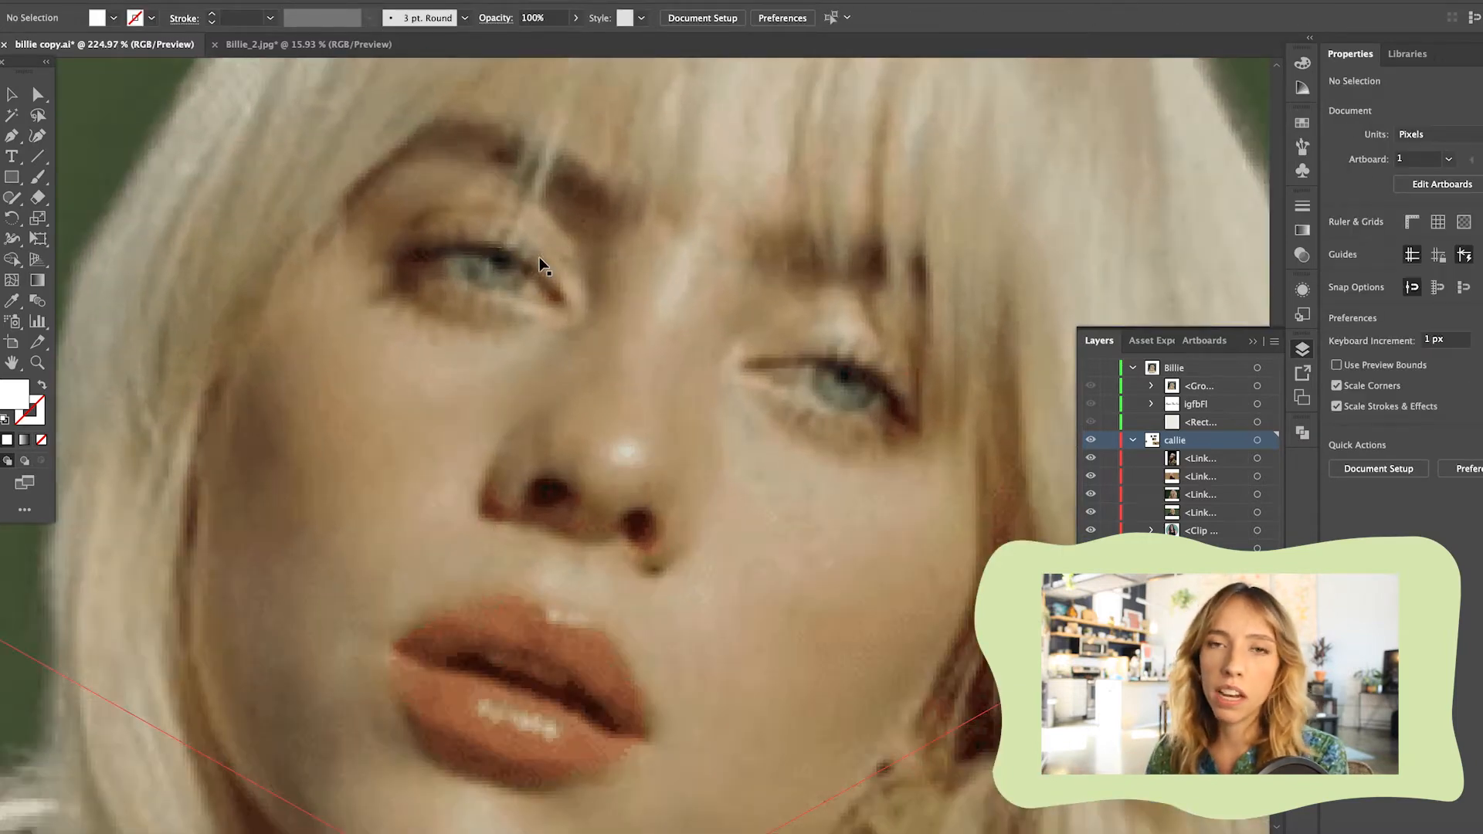
Delete the denim jacket portrait with the light green background
scroll(649, 292, "down", 10)
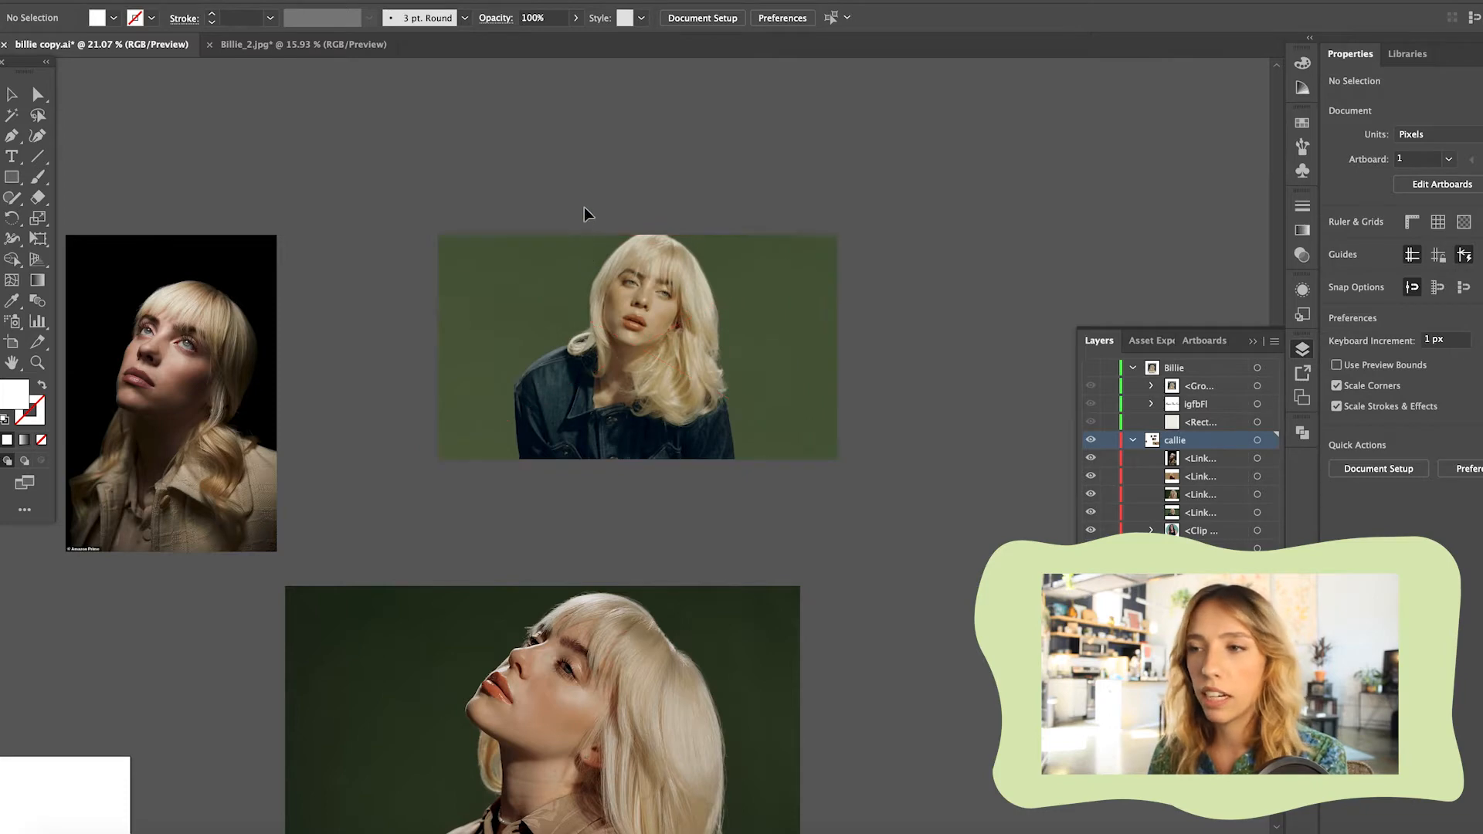
left_click(594, 255)
key("Delete")
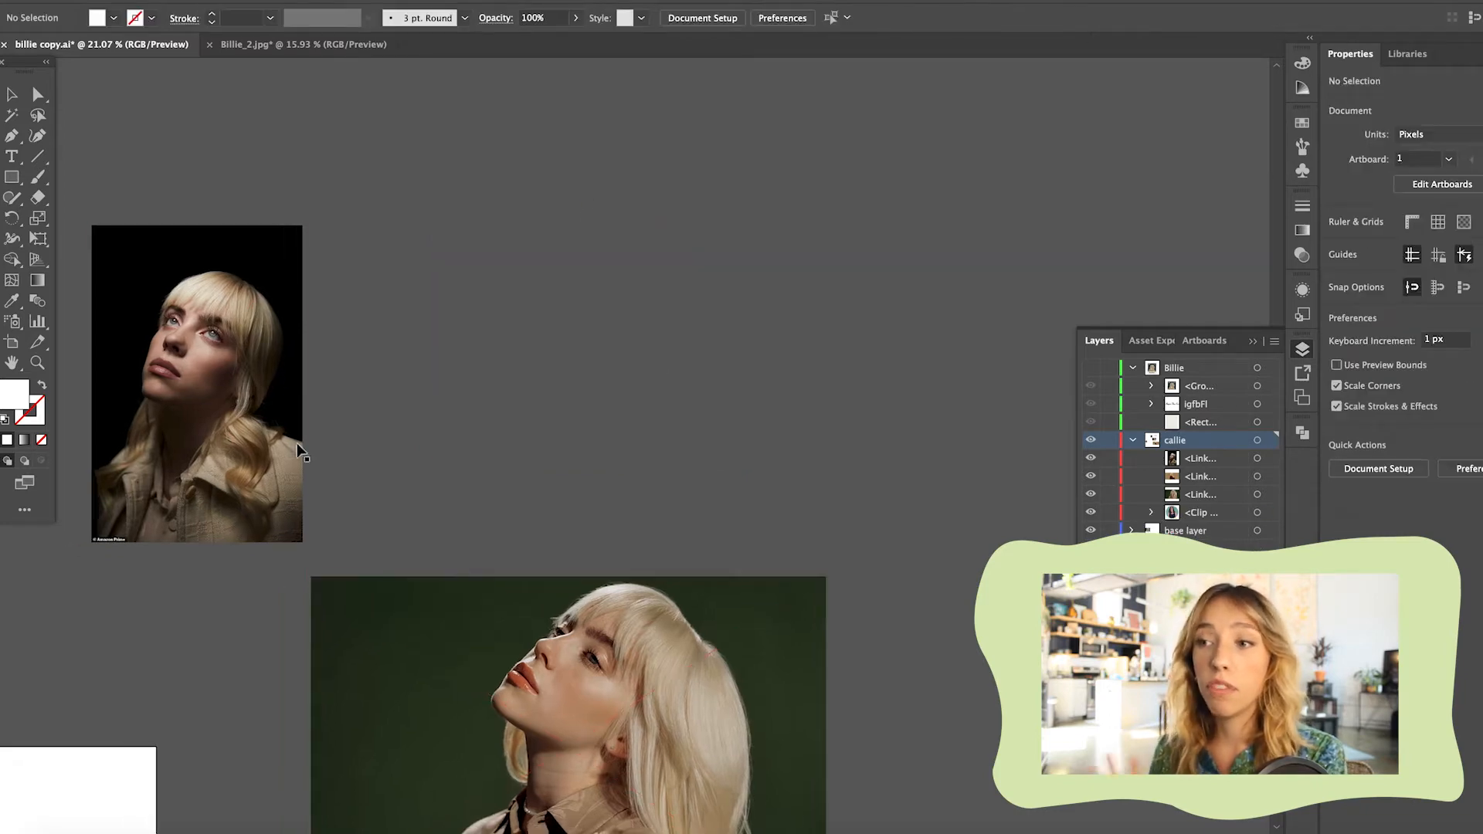
Inspect the eyes and shadows of the black-background portrait and delete that photo
scroll(199, 297, "up", 10)
scroll(199, 297, "down", 5)
scroll(199, 296, "left", 4)
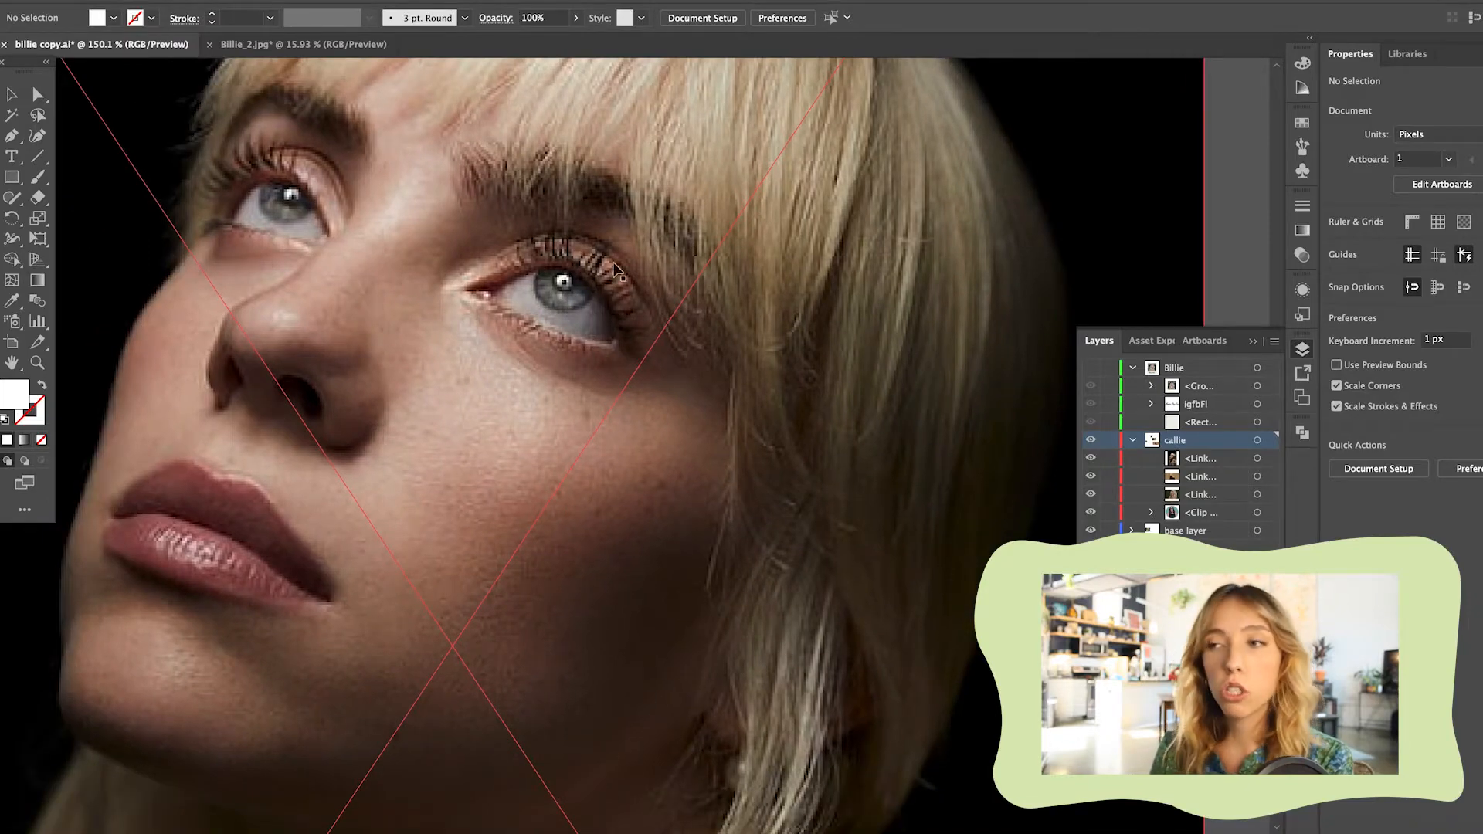
scroll(633, 284, "up", 2)
scroll(541, 337, "down", 4)
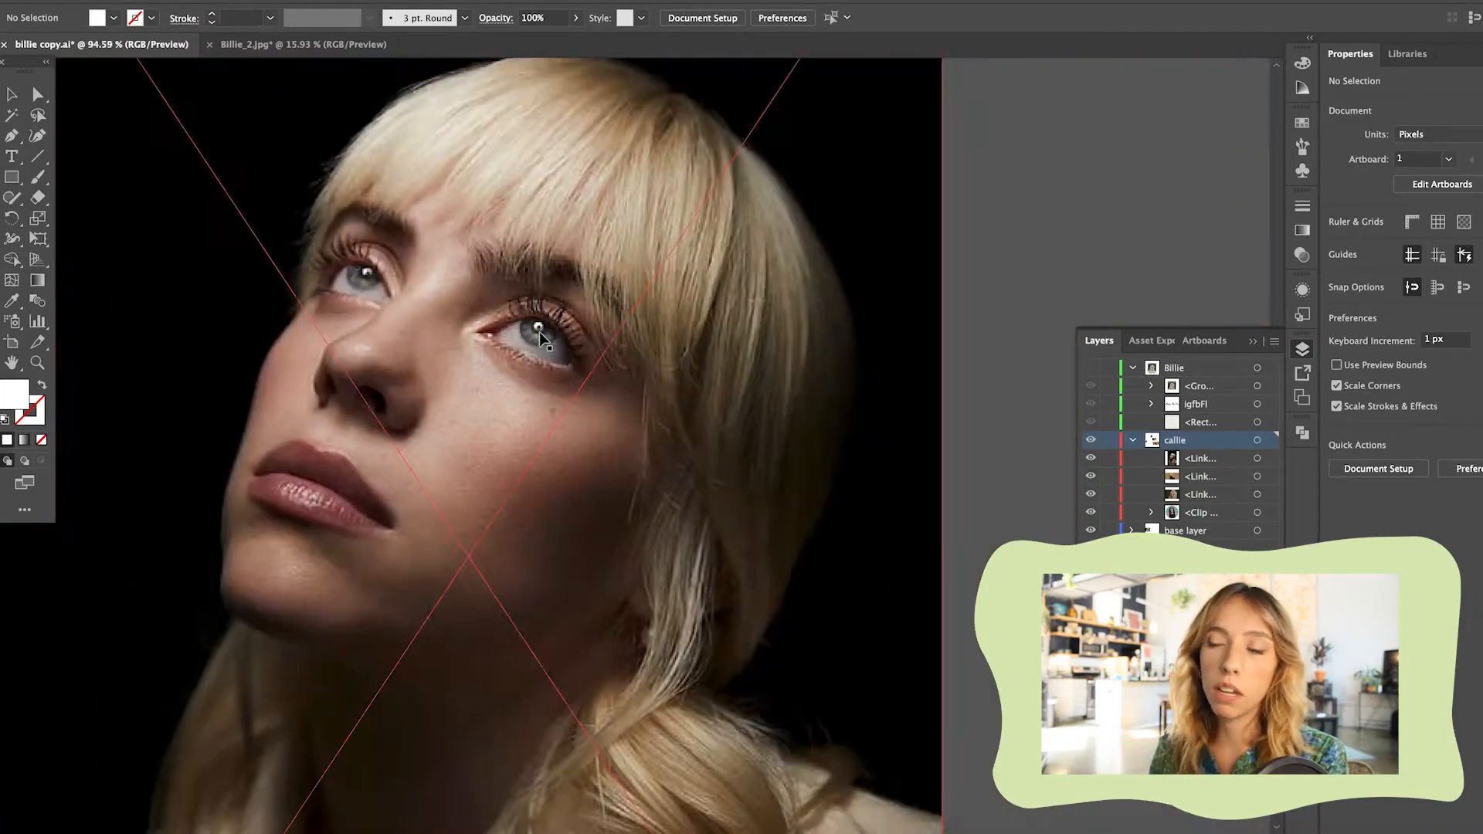
scroll(540, 338, "down", 6)
scroll(540, 337, "down", 5)
scroll(564, 463, "up", 3)
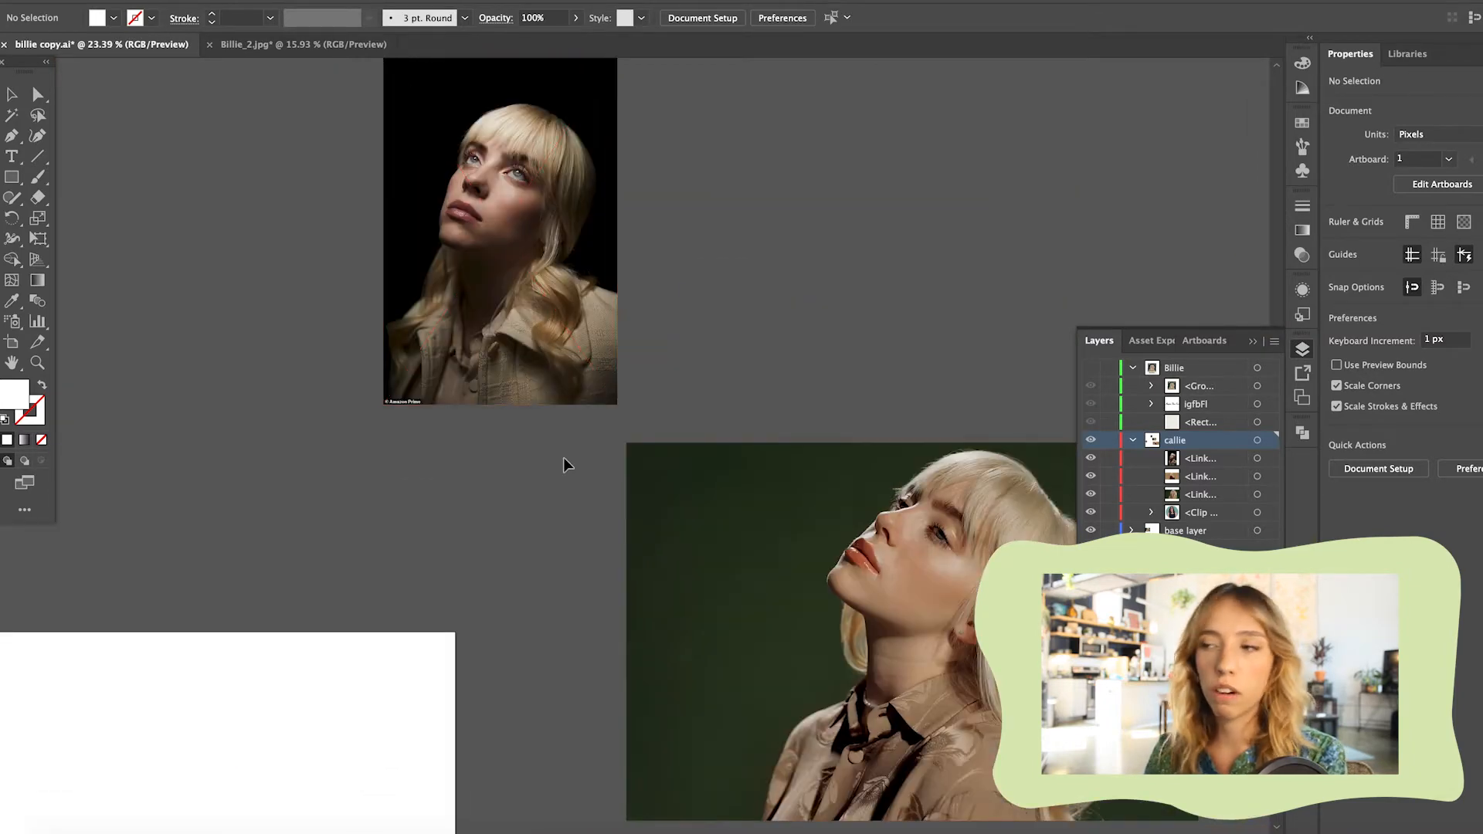
left_click(516, 345)
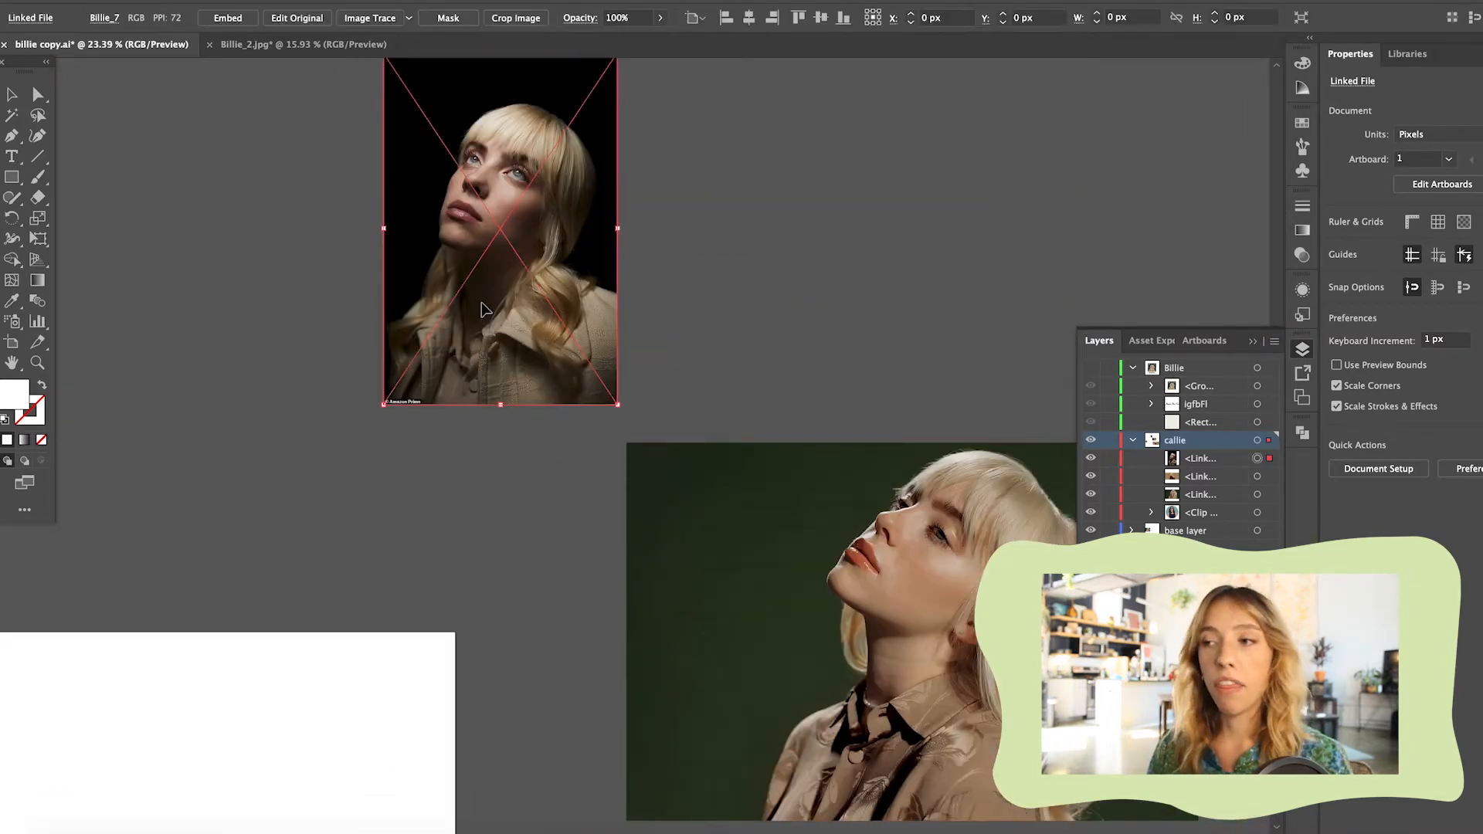
key("Delete")
Move the large front-facing green-background portrait across the artboard to beside the upward-looking portrait
scroll(484, 313, "down", 5)
scroll(484, 312, "right", 1)
scroll(480, 315, "down", 4)
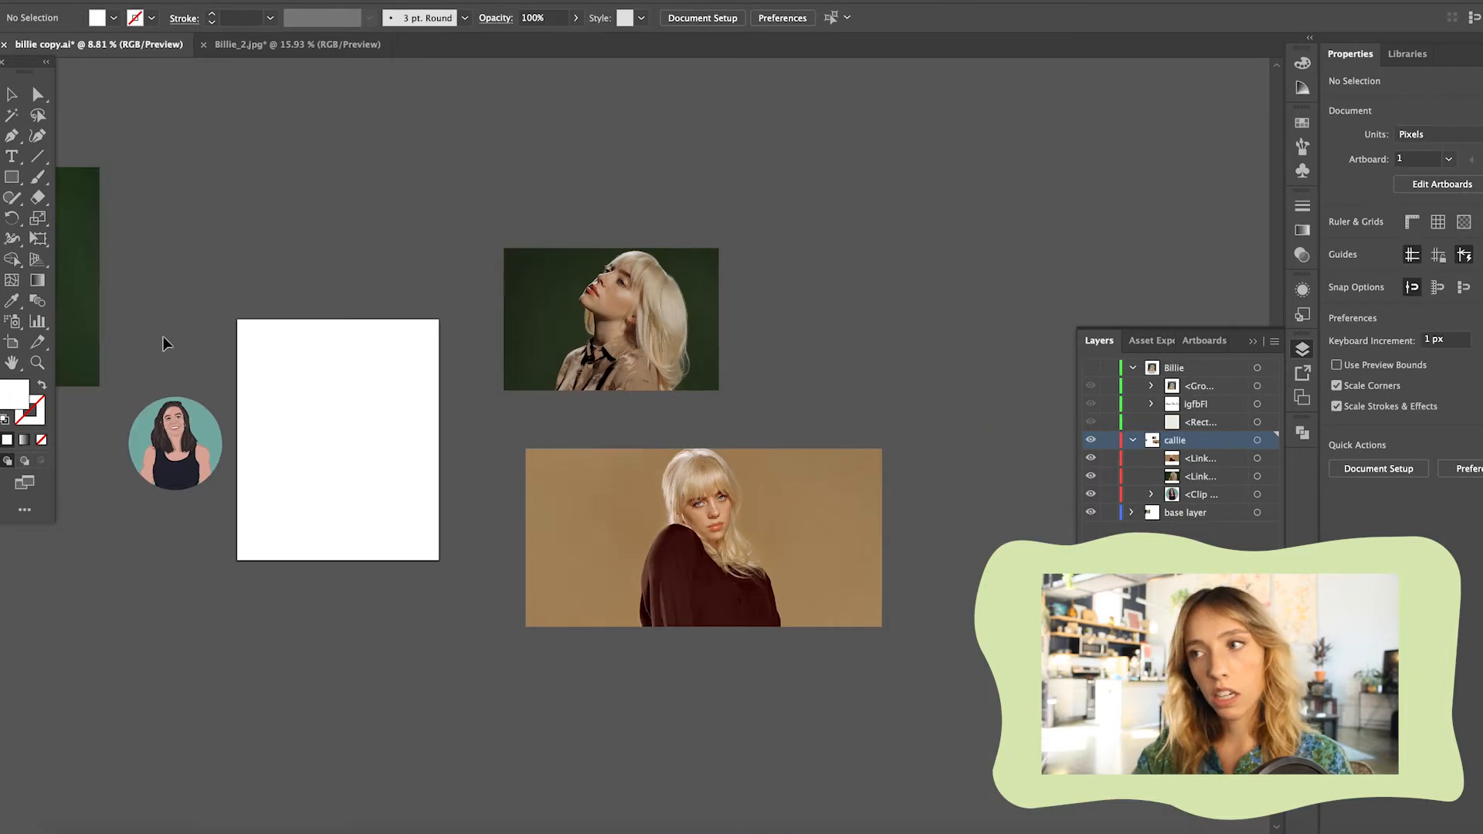
left_click_drag(83, 224, 1021, 252)
scroll(510, 506, "left", 4)
scroll(485, 518, "down", 5)
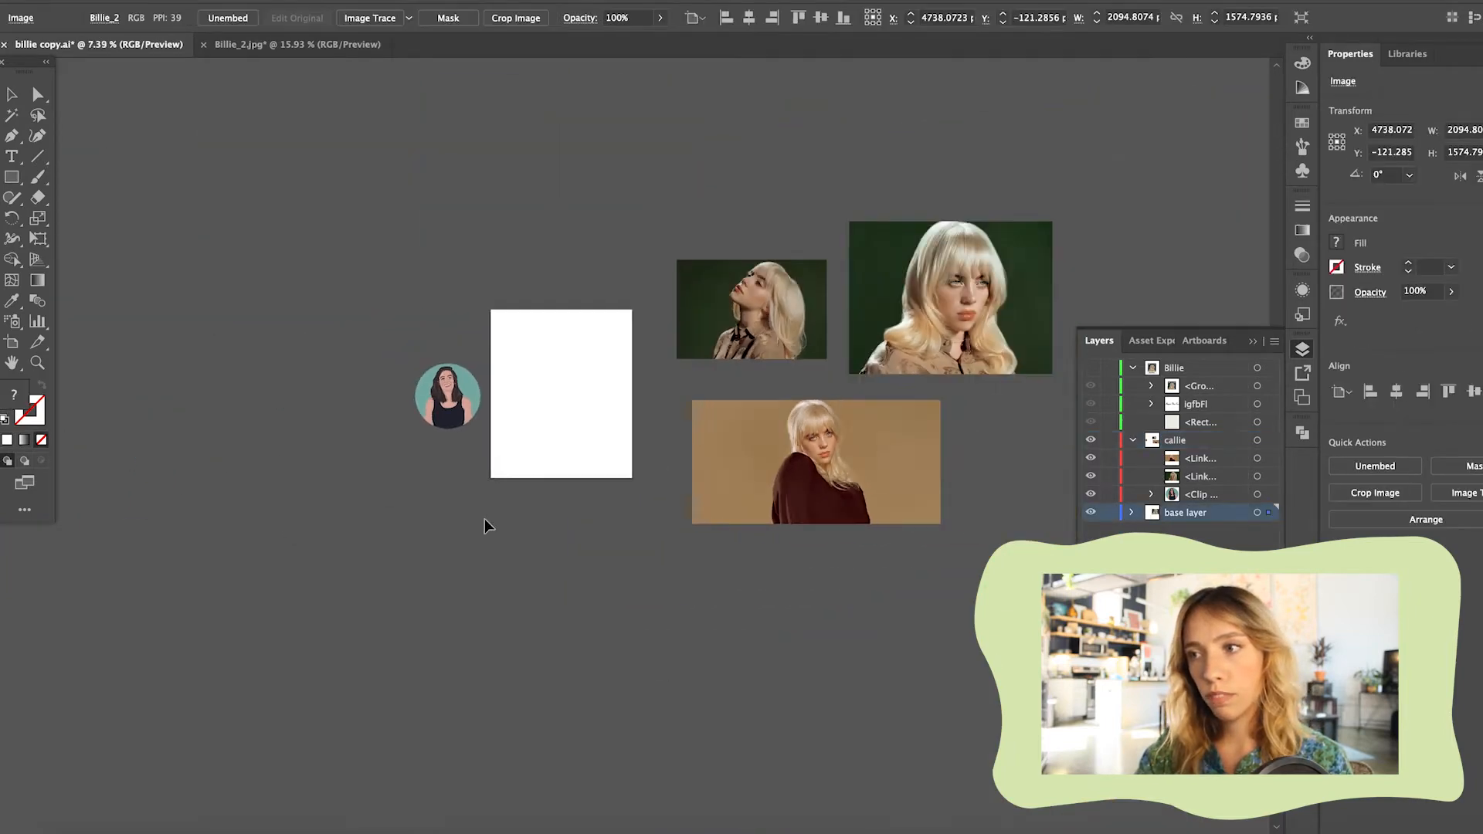
Inspect the face in the maroon sweater portrait with the tan background and delete that photo
scroll(485, 518, "up", 10)
scroll(485, 525, "right", 3)
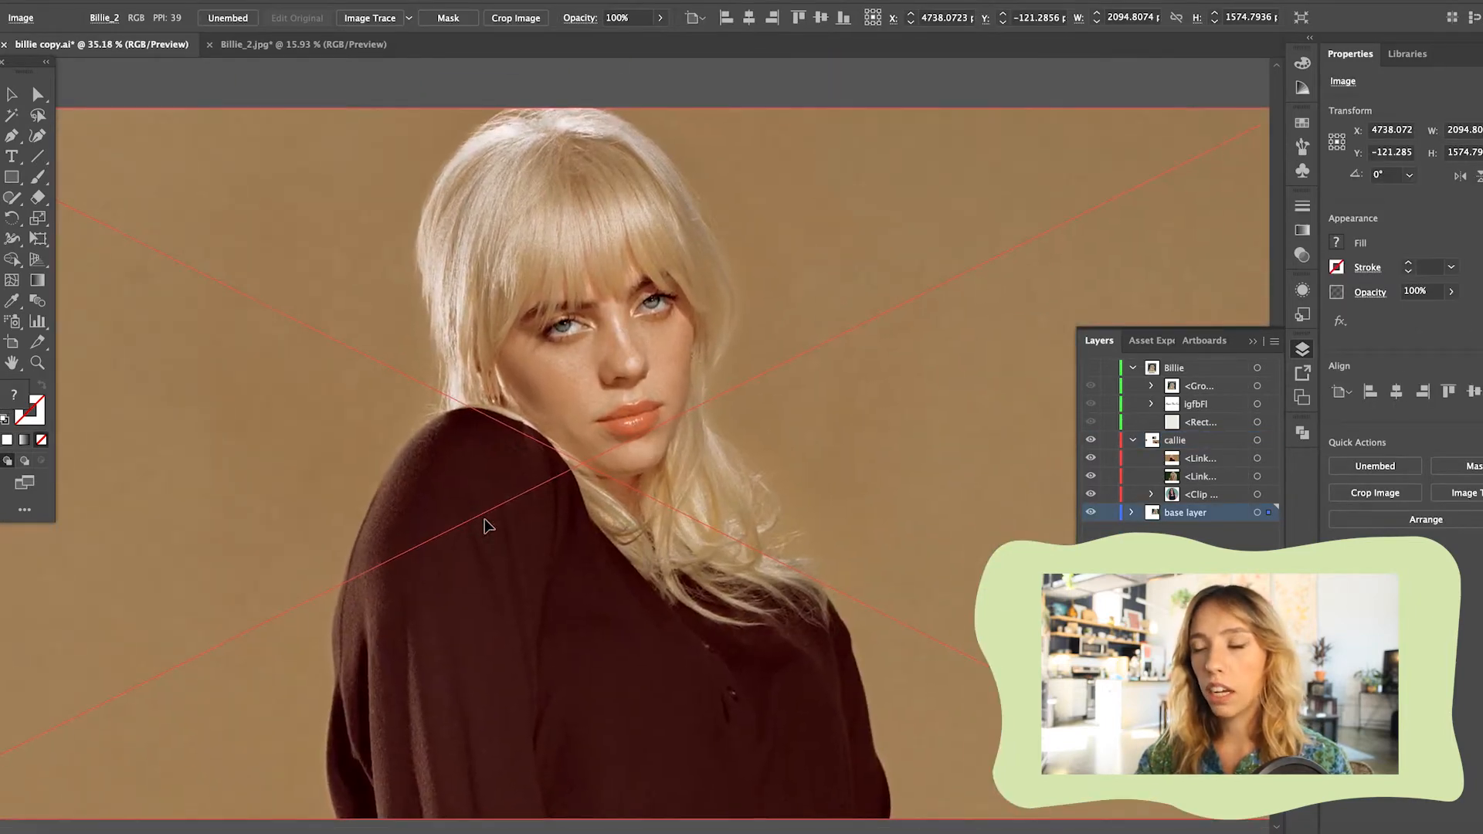
scroll(610, 243, "up", 5)
scroll(579, 421, "down", 3)
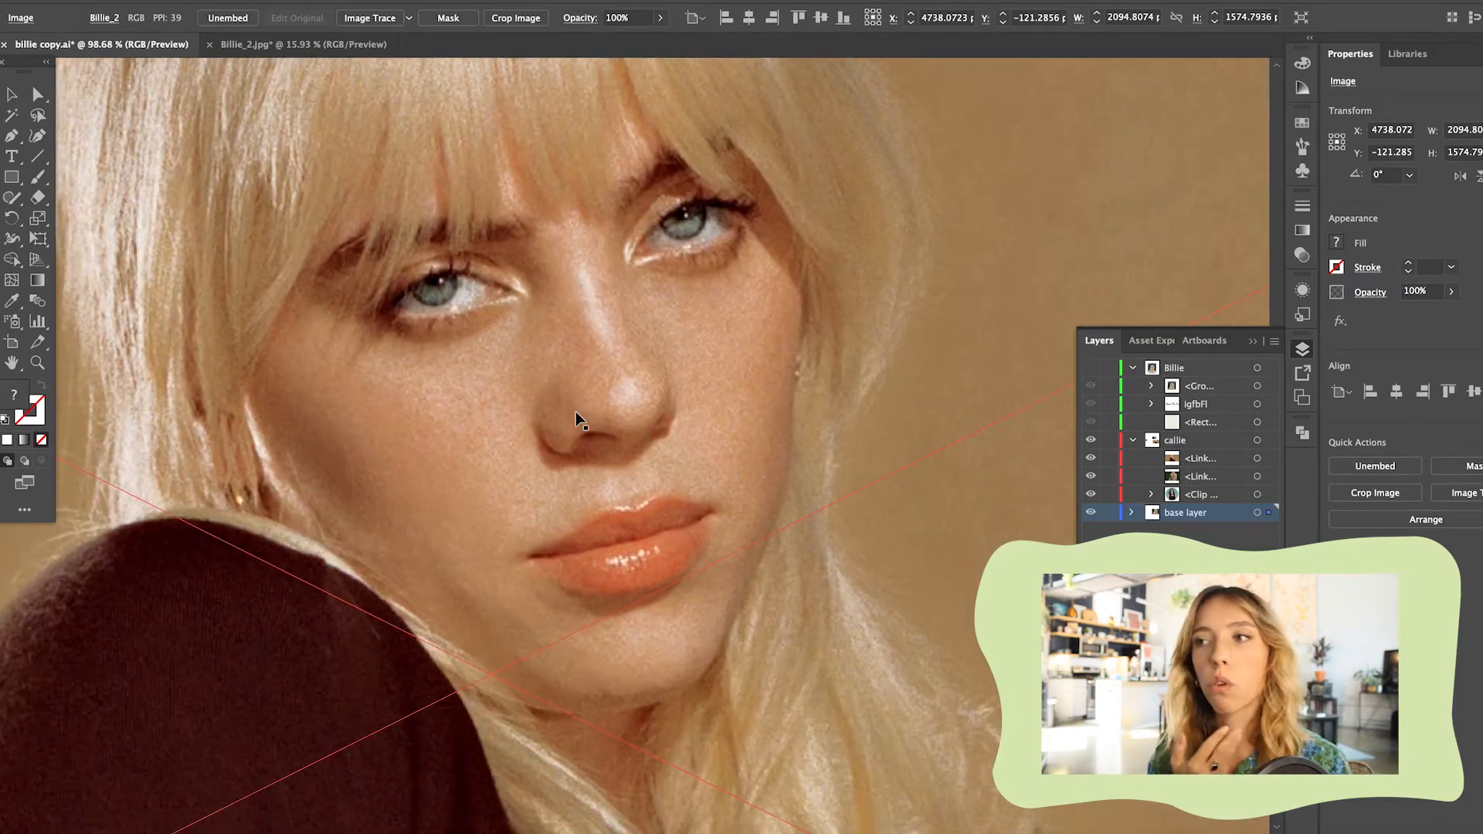
scroll(579, 421, "down", 5)
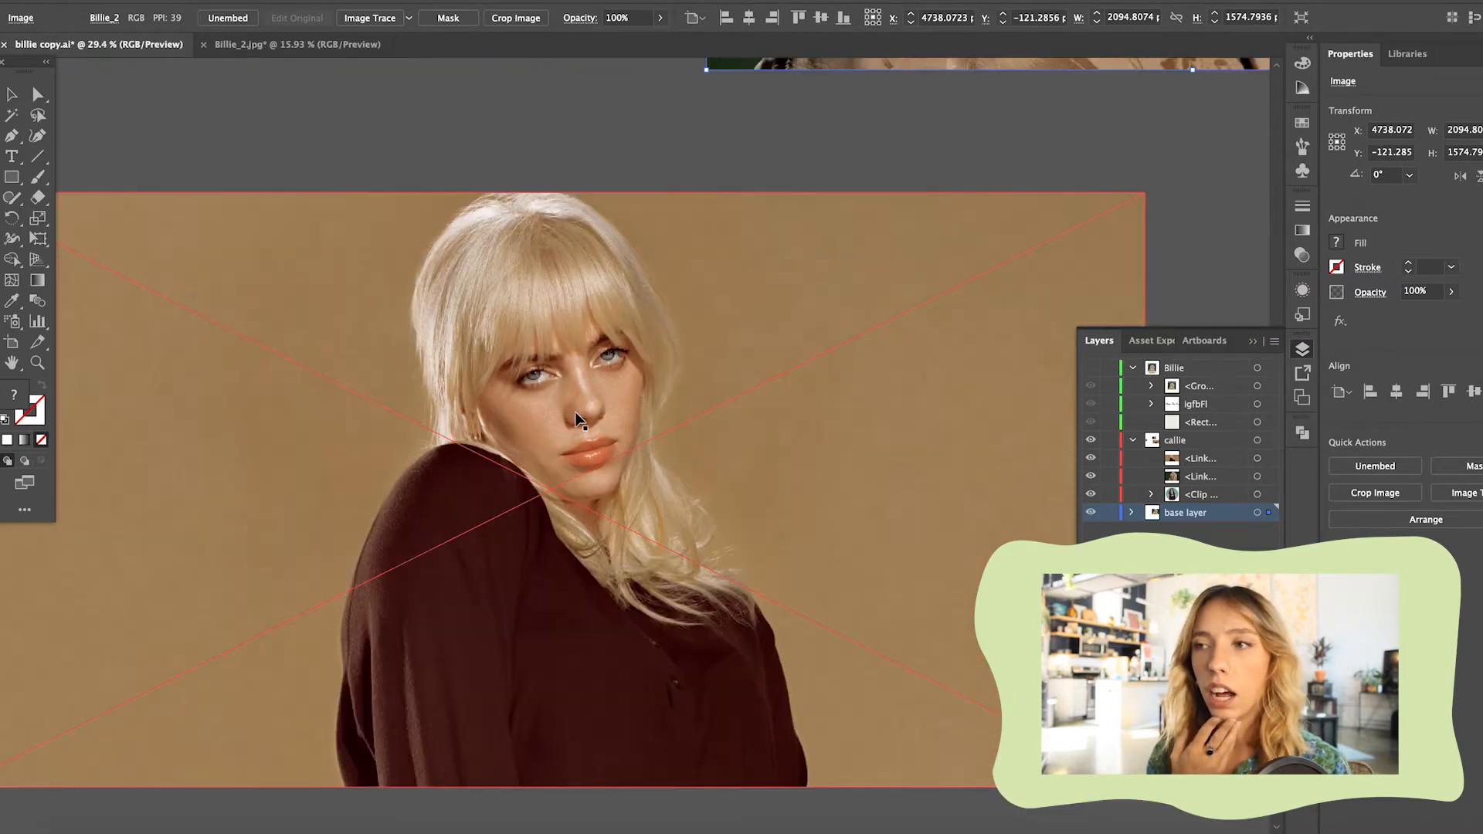
left_click(519, 165)
left_click(698, 367)
key("Delete")
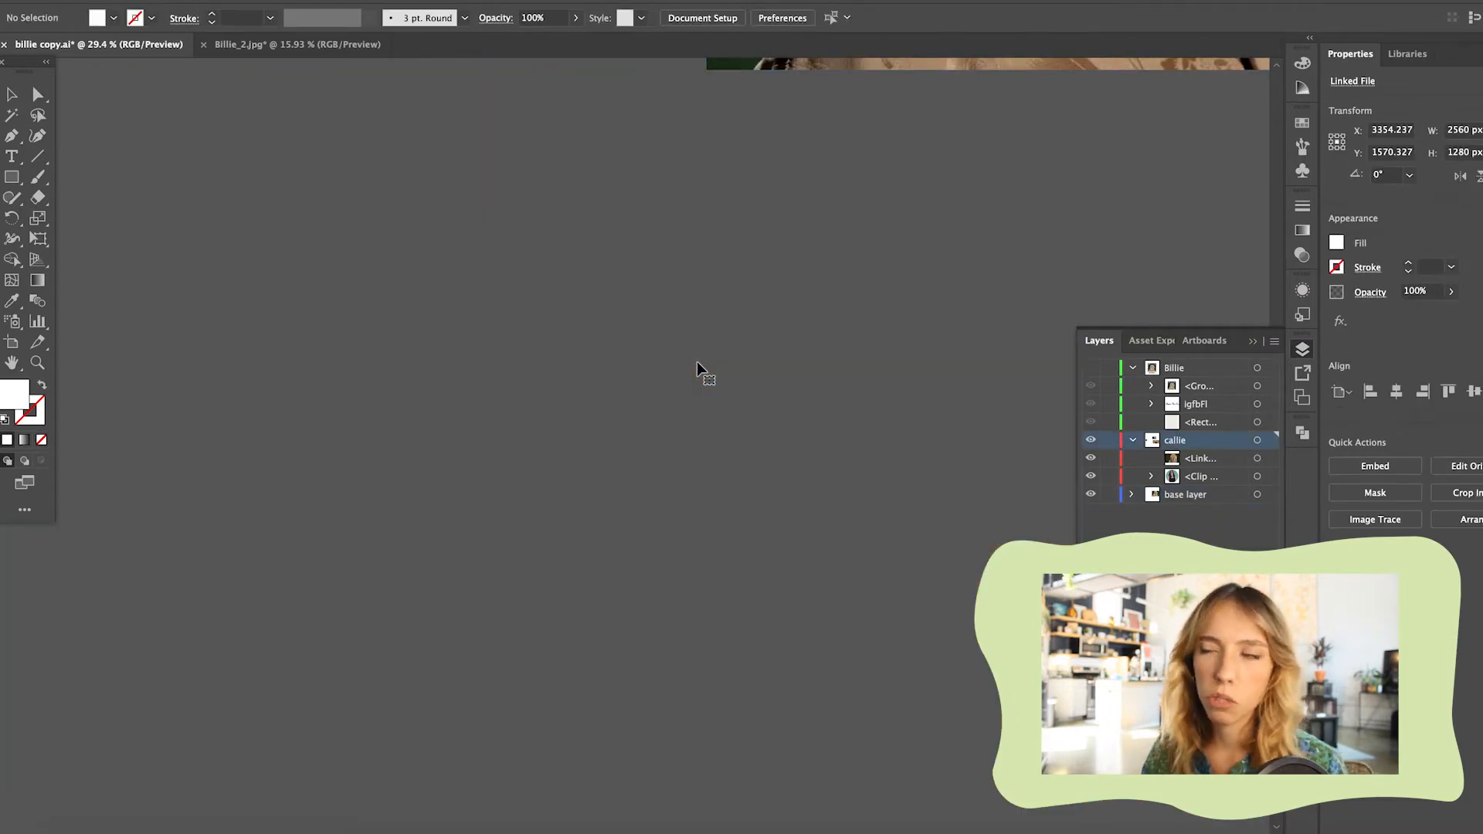
Move the large front-facing portrait directly below the upward-looking portrait
scroll(691, 377, "down", 2)
scroll(691, 378, "down", 4)
left_click_drag(838, 357, 445, 627)
Compare the two remaining green-background portraits and examine the upward-looking one's eyes, lips and skin highlights up close
scroll(605, 401, "up", 4)
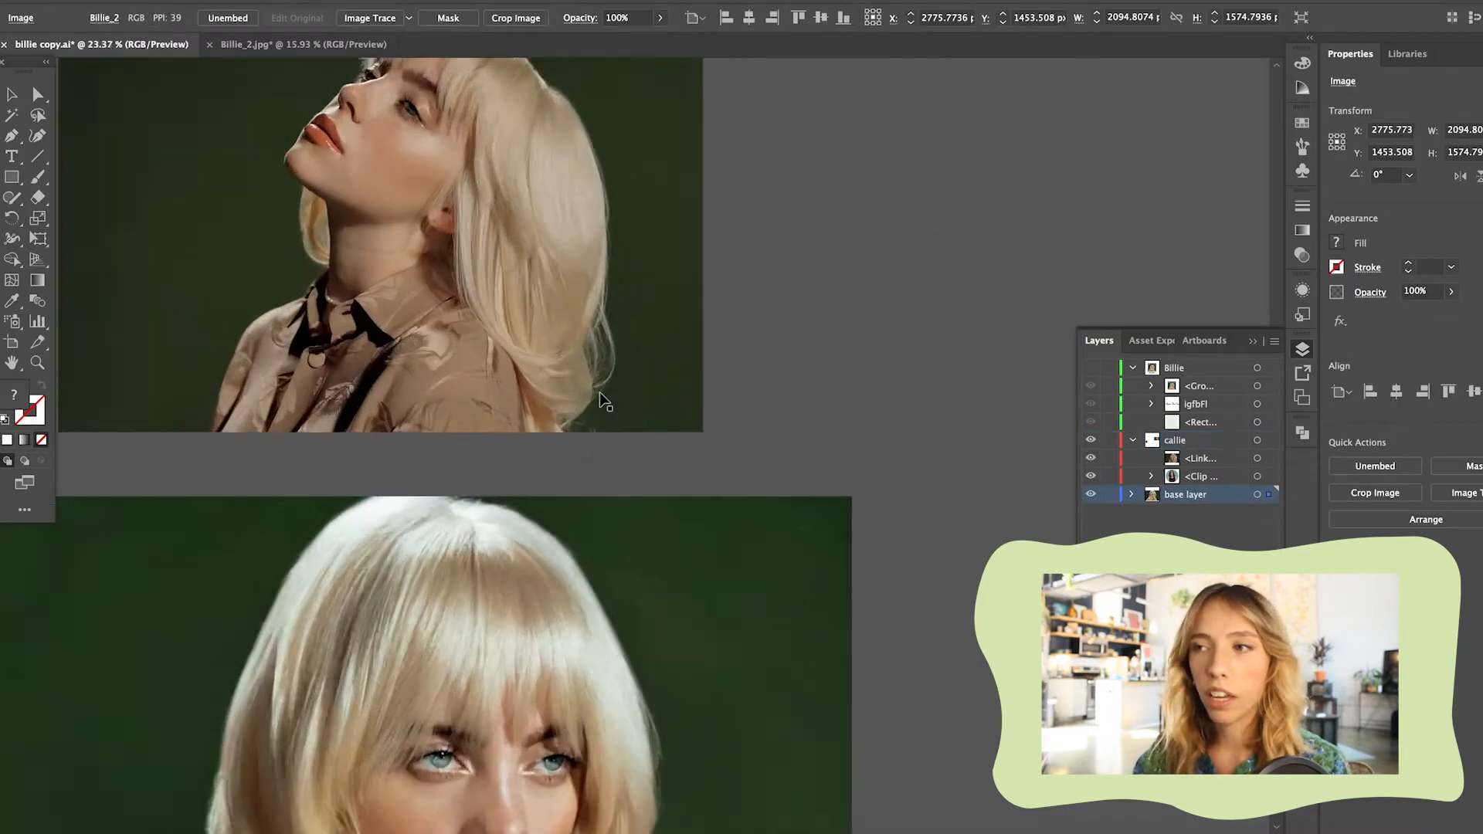
scroll(604, 401, "up", 2)
scroll(604, 402, "down", 5)
scroll(605, 404, "down", 5)
scroll(564, 229, "up", 4)
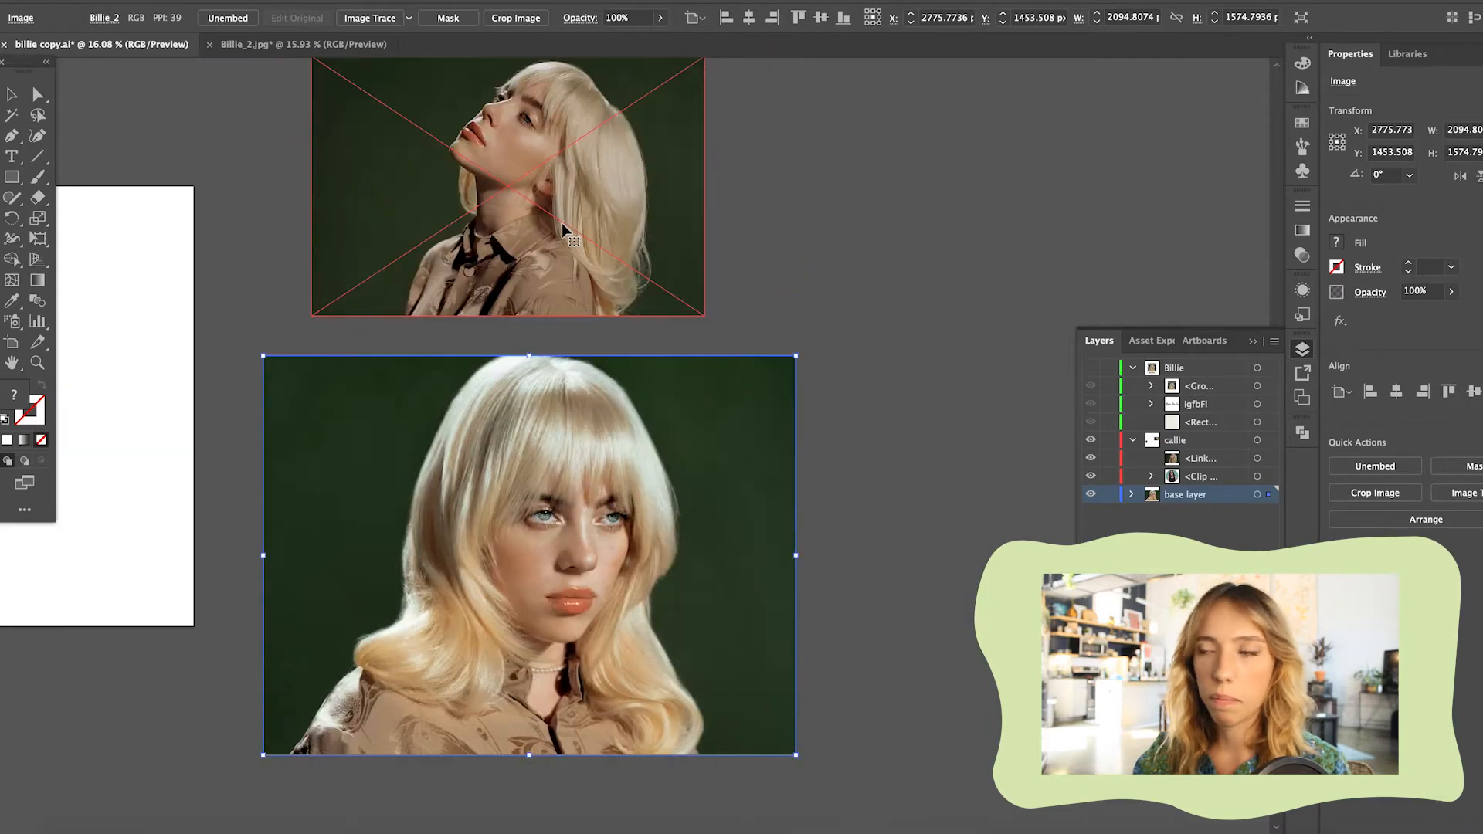
scroll(541, 228, "up", 12)
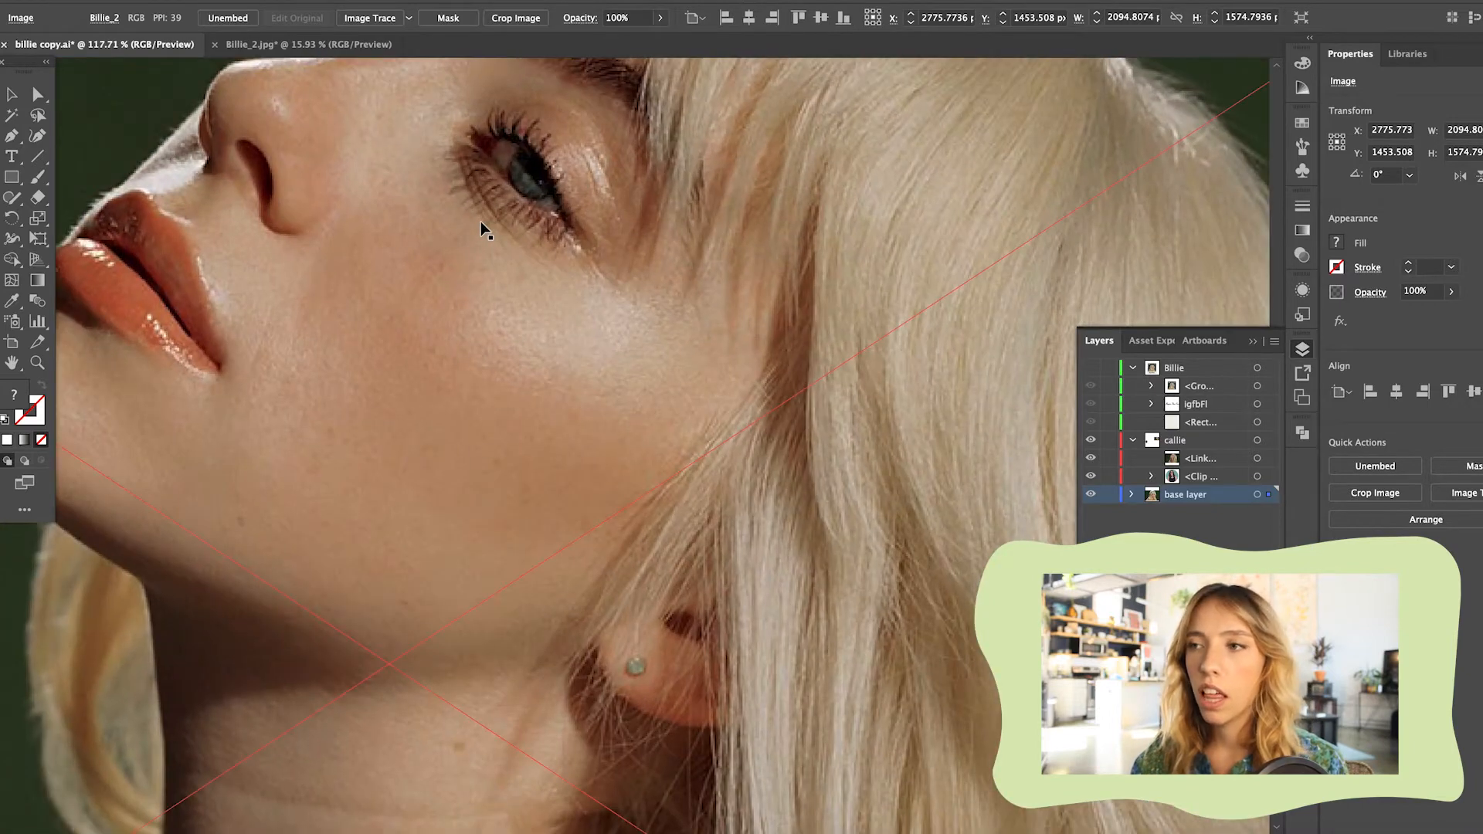
scroll(484, 230, "up", 5)
scroll(484, 229, "left", 4)
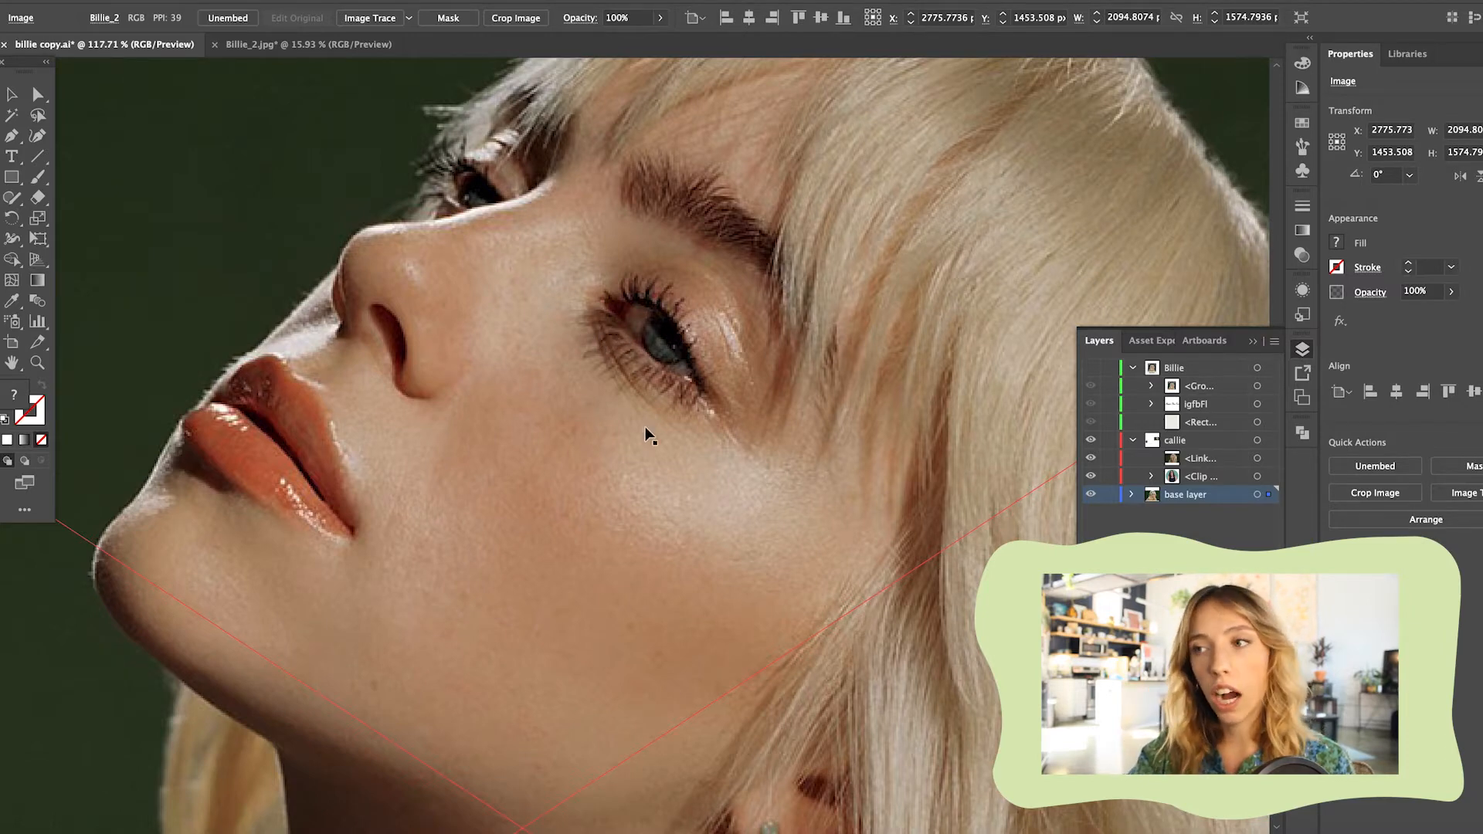
Check the upward-looking green-background portrait once more and delete that photo, leaving the front-facing portrait
scroll(606, 468, "down", 4)
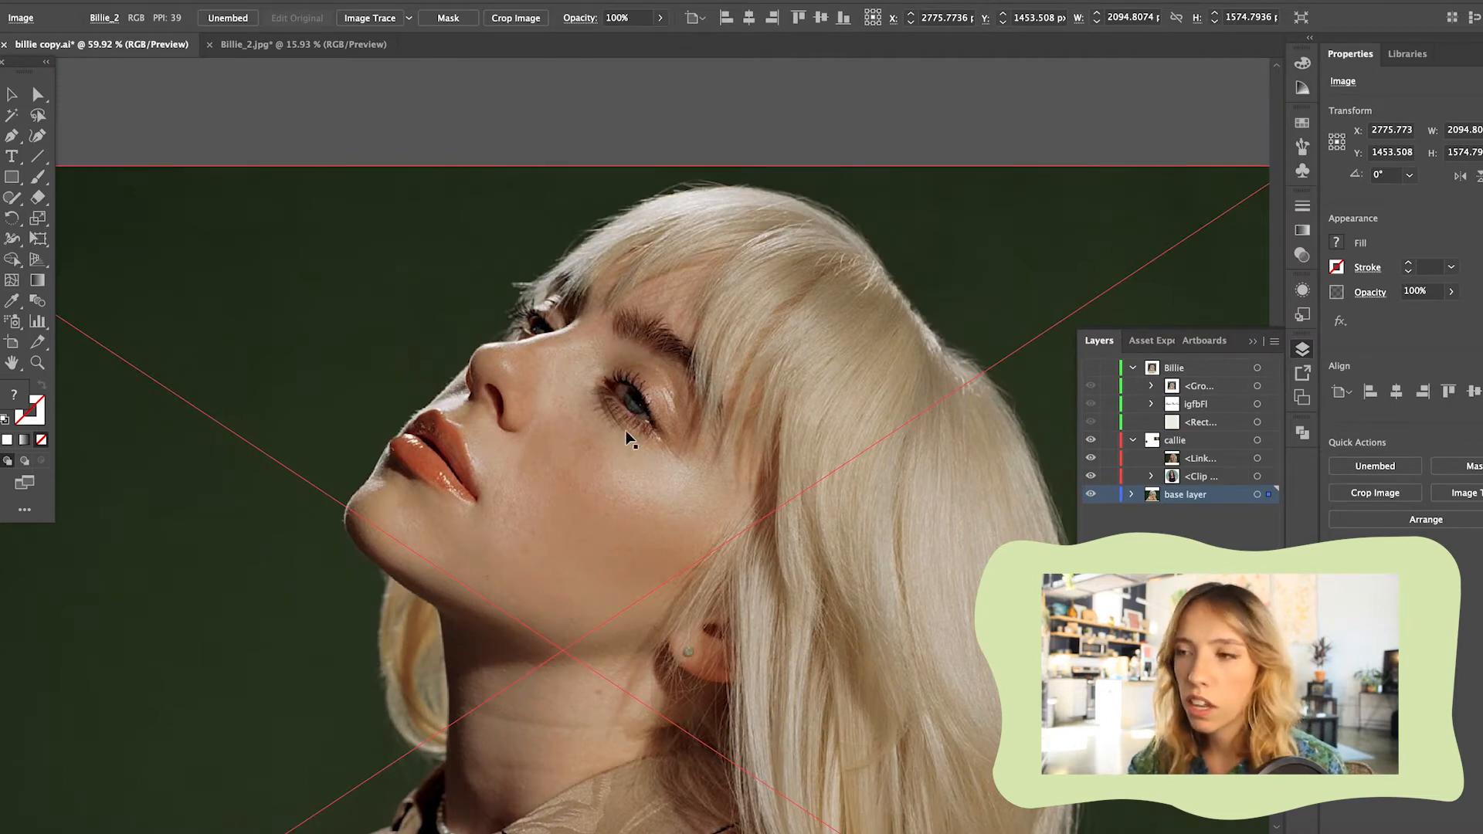
scroll(627, 436, "down", 2)
scroll(627, 436, "up", 2)
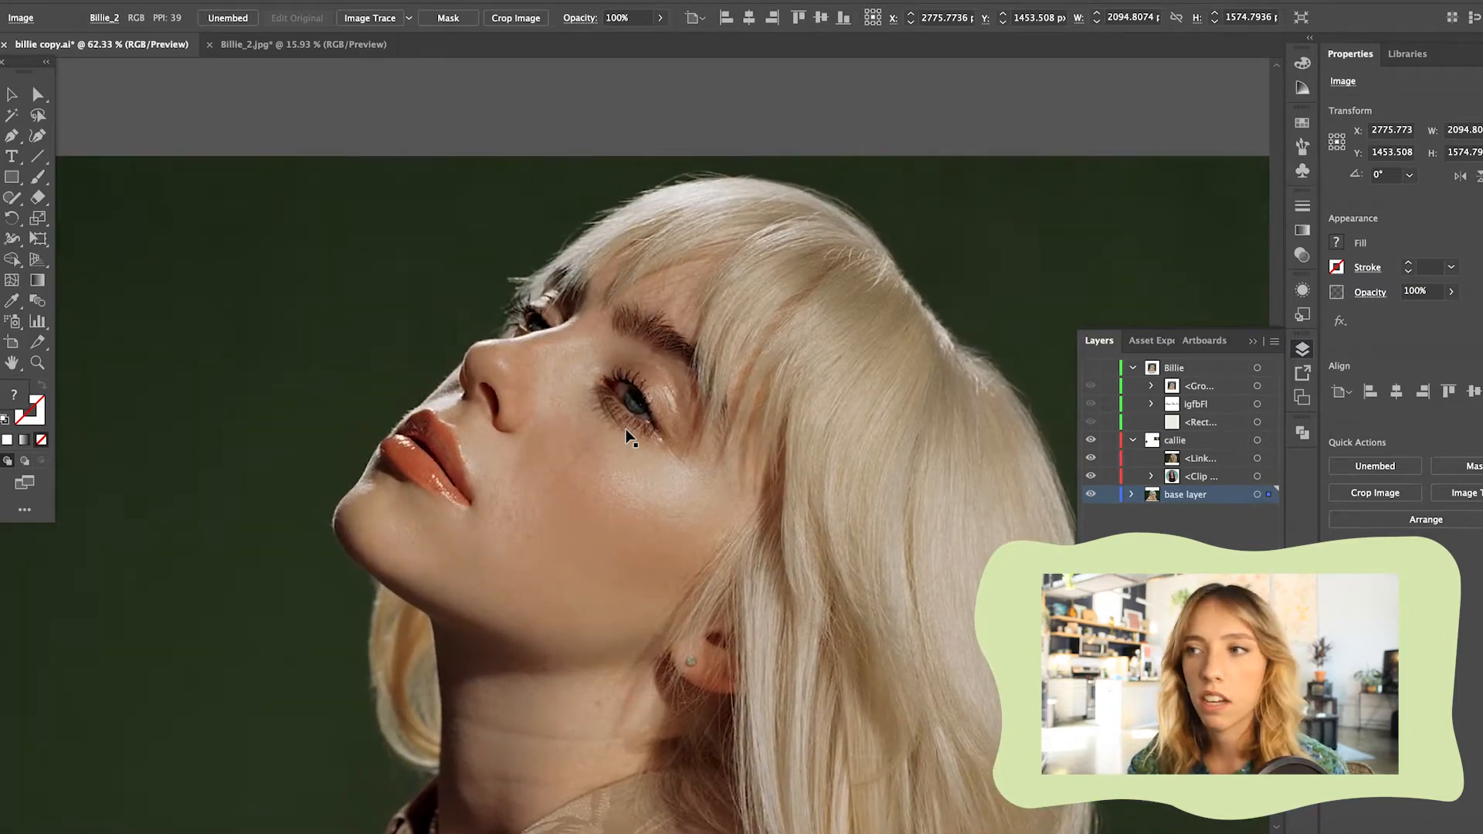
scroll(630, 437, "up", 3)
scroll(629, 437, "down", 8)
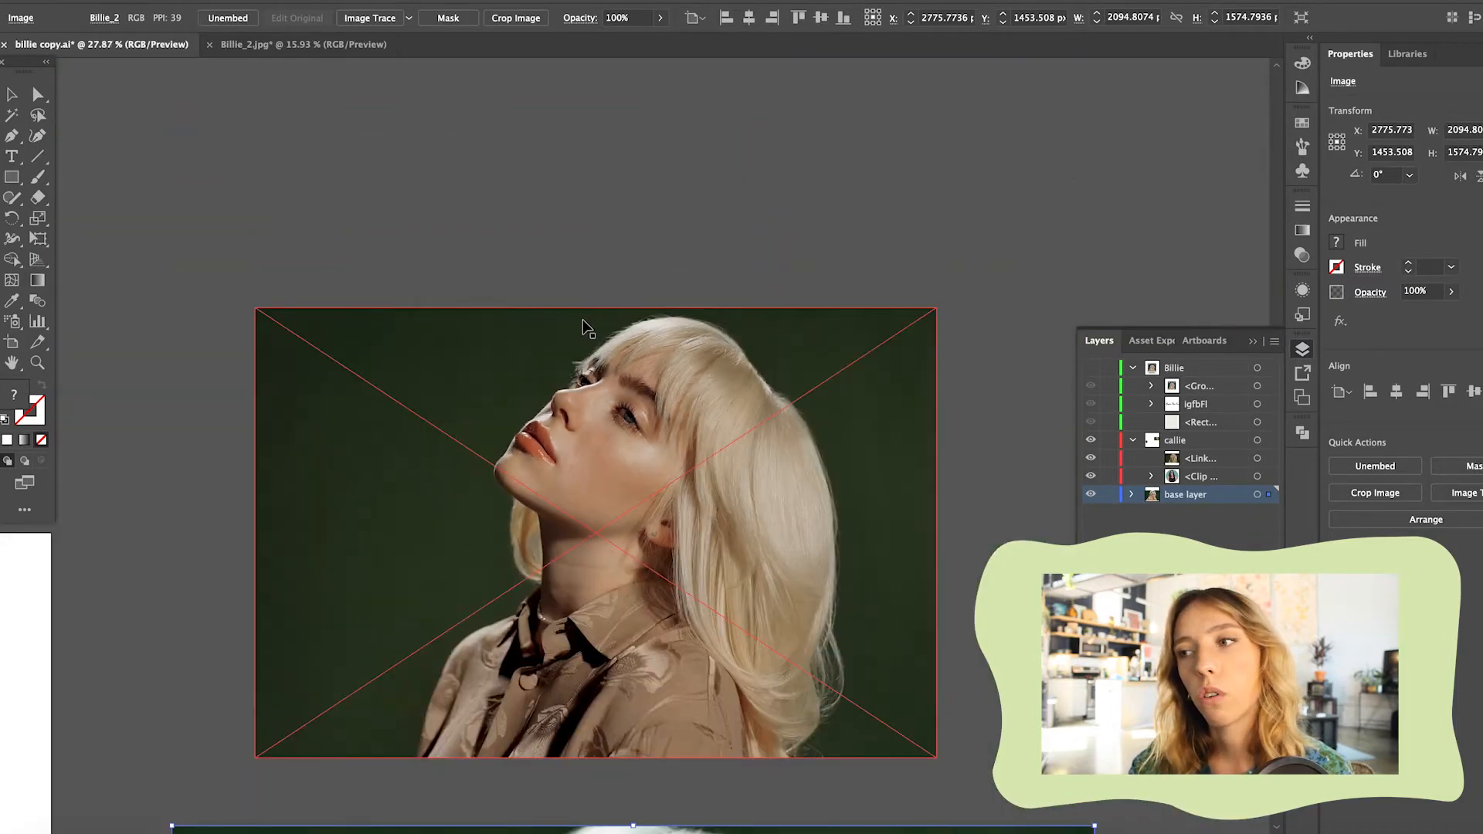
left_click(519, 221)
left_click(705, 437)
key("Delete")
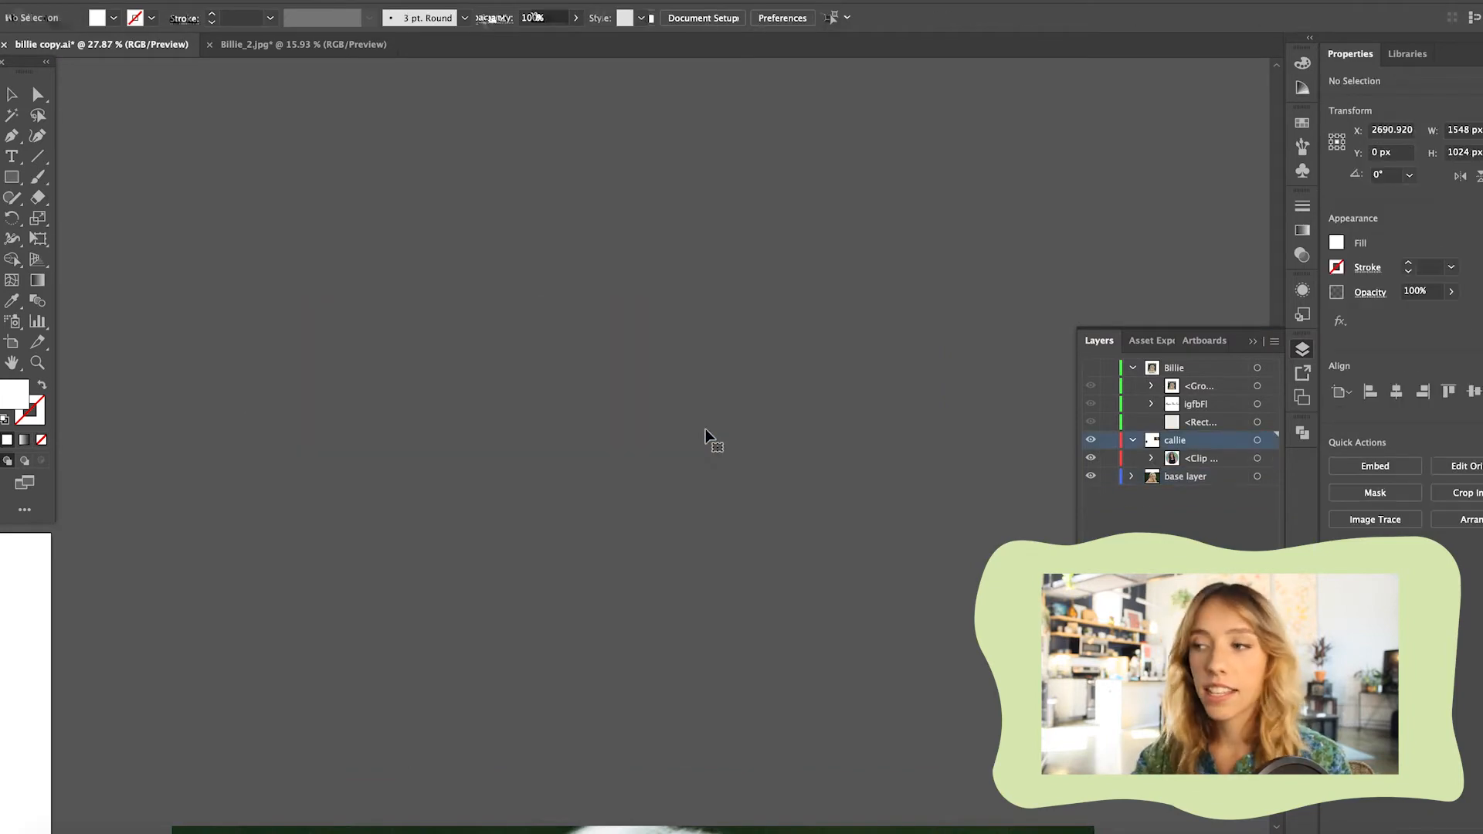
scroll(705, 437, "down", 6)
left_click_drag(698, 459, 560, 412)
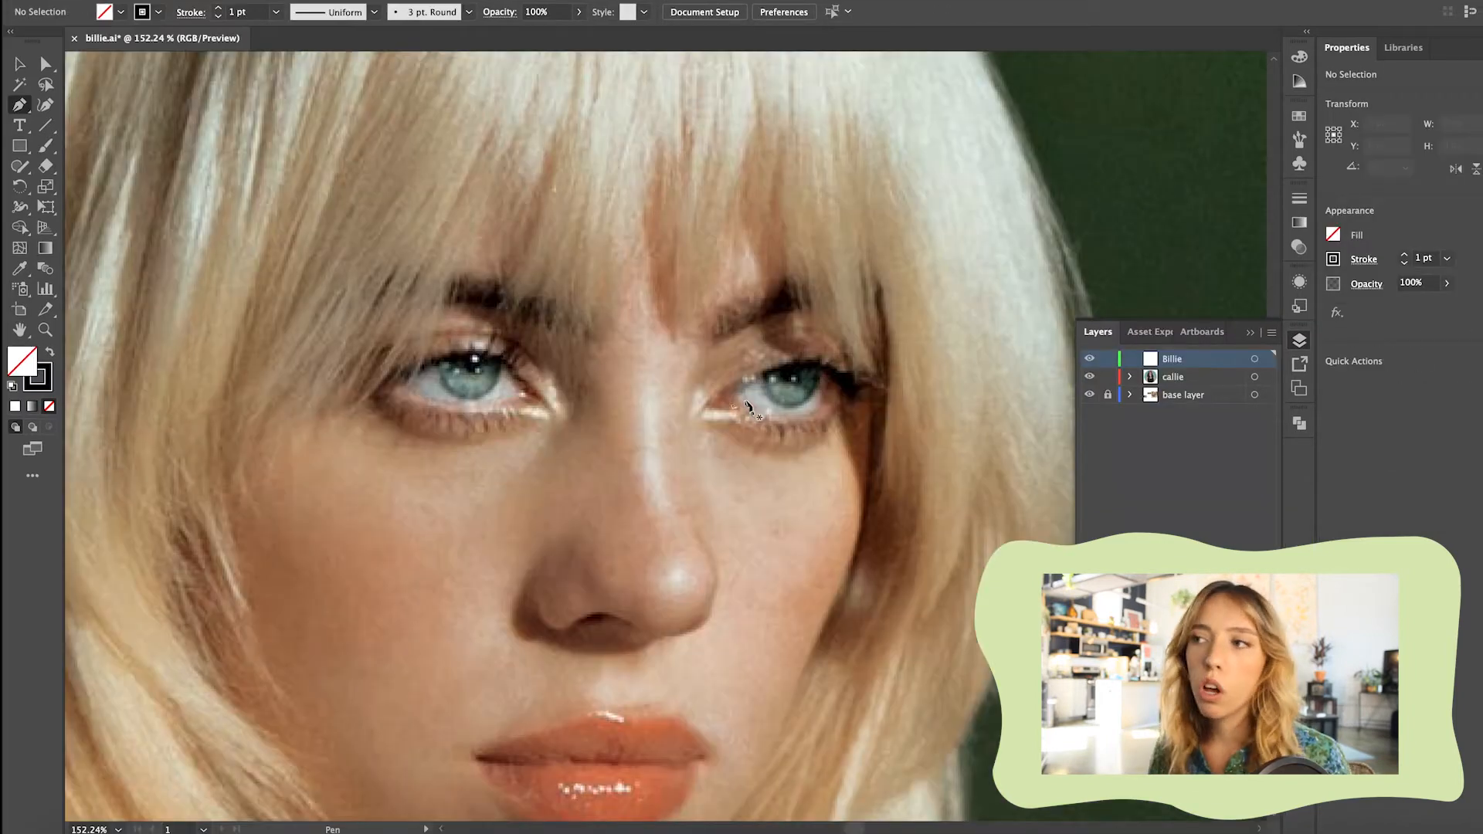
Trace the outline of the eye on the portrait's right side as a closed path with the Pen tool
left_click(730, 383)
left_click_drag(710, 415, 817, 408)
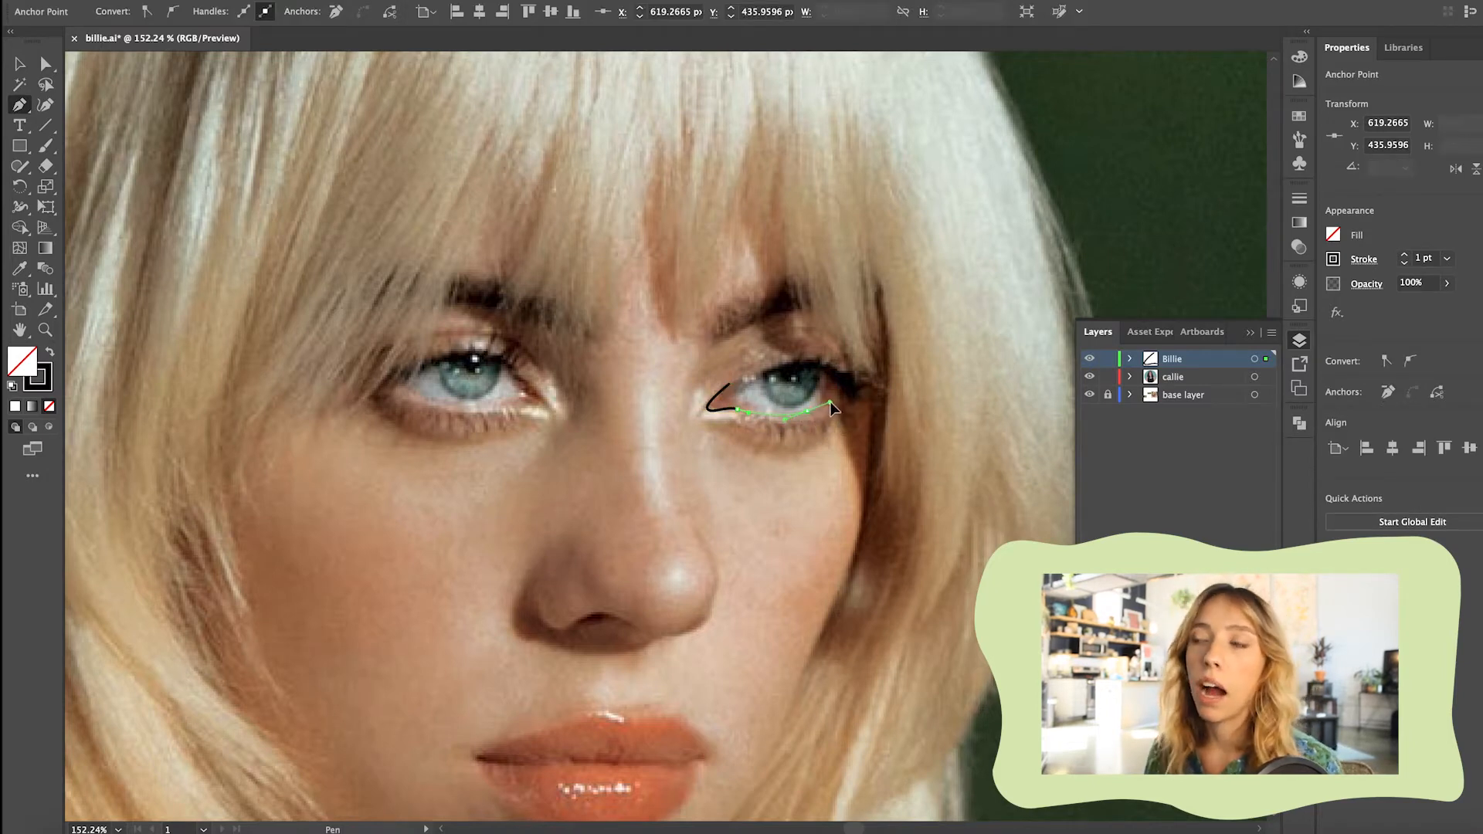
left_click_drag(830, 376, 776, 370)
left_click(729, 384)
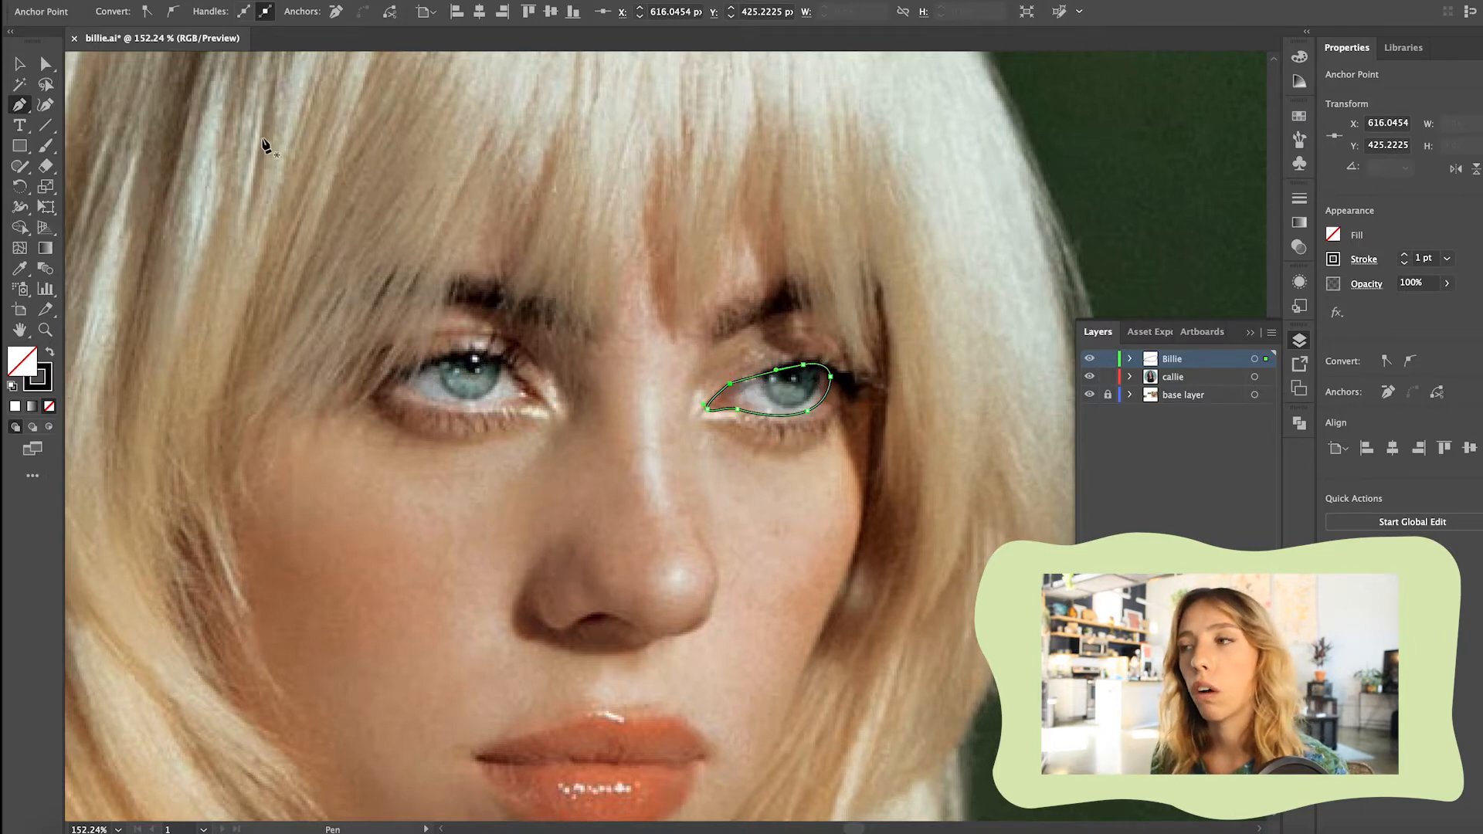
Adjust the eye outline's upper and inner anchor points so the path follows the upper lid closely
left_click(45, 63)
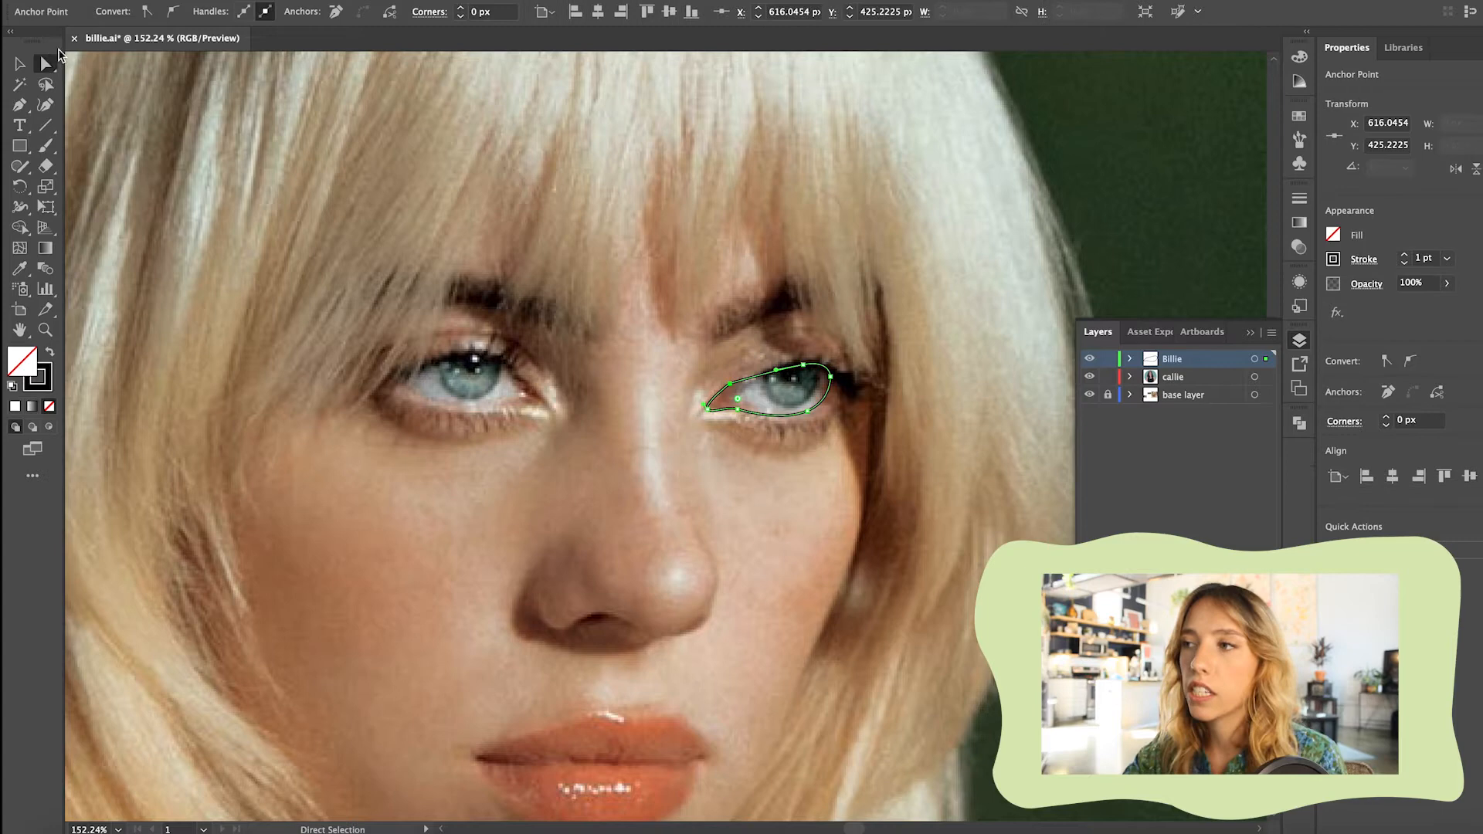
left_click(802, 366)
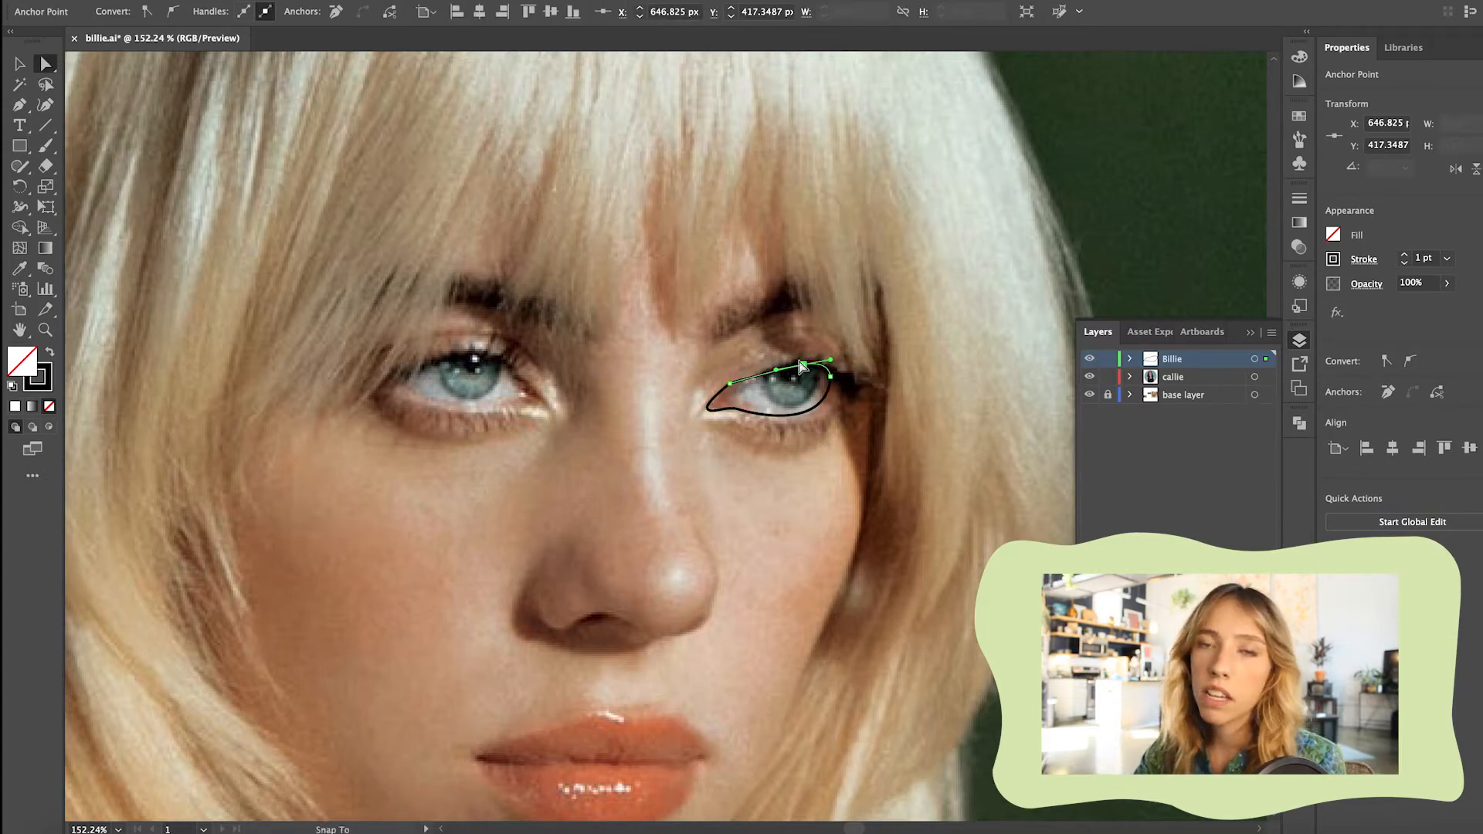
left_click_drag(801, 365, 798, 357)
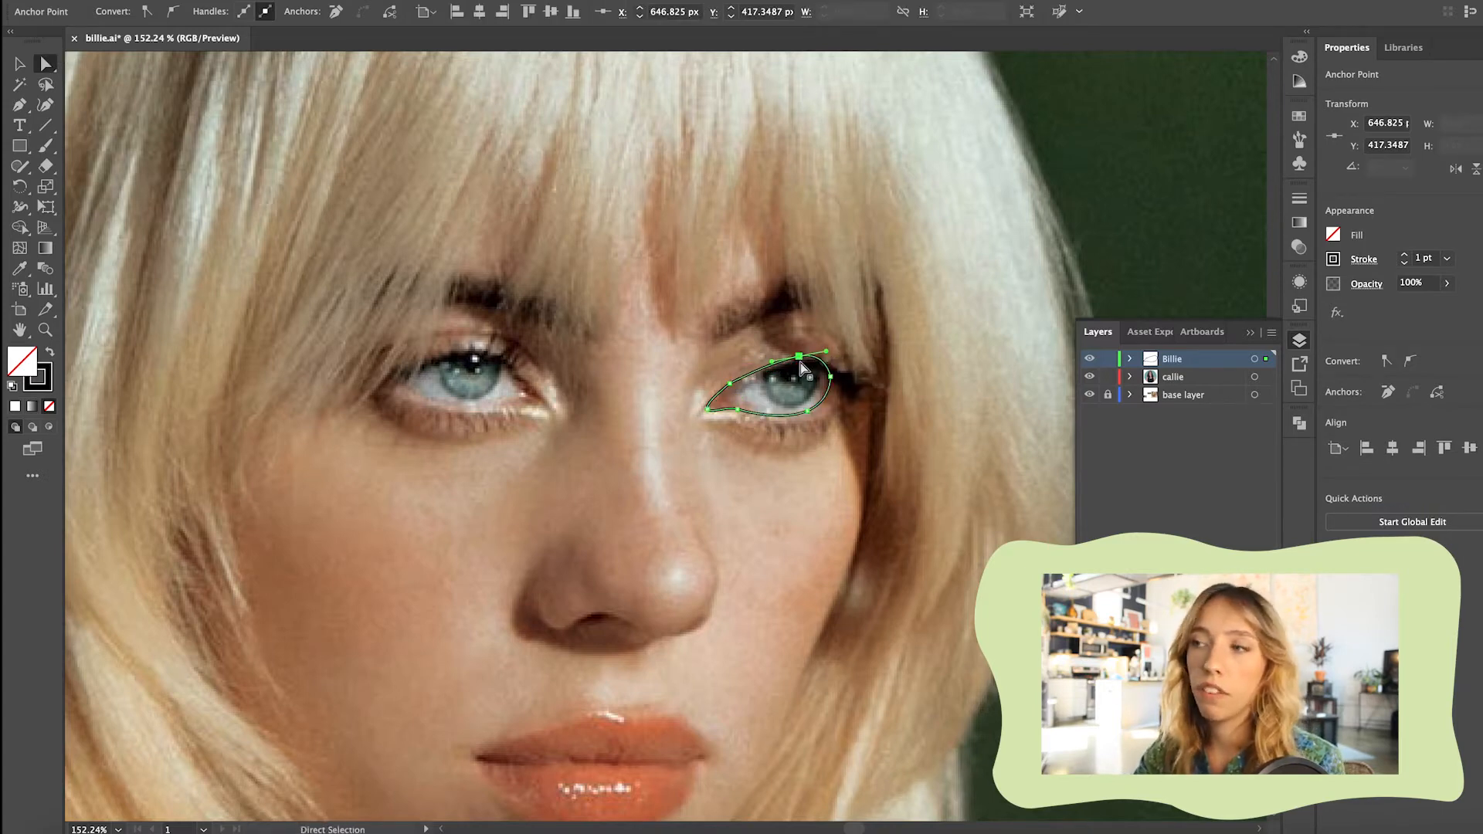
left_click(730, 383)
scroll(733, 393, "up", 10)
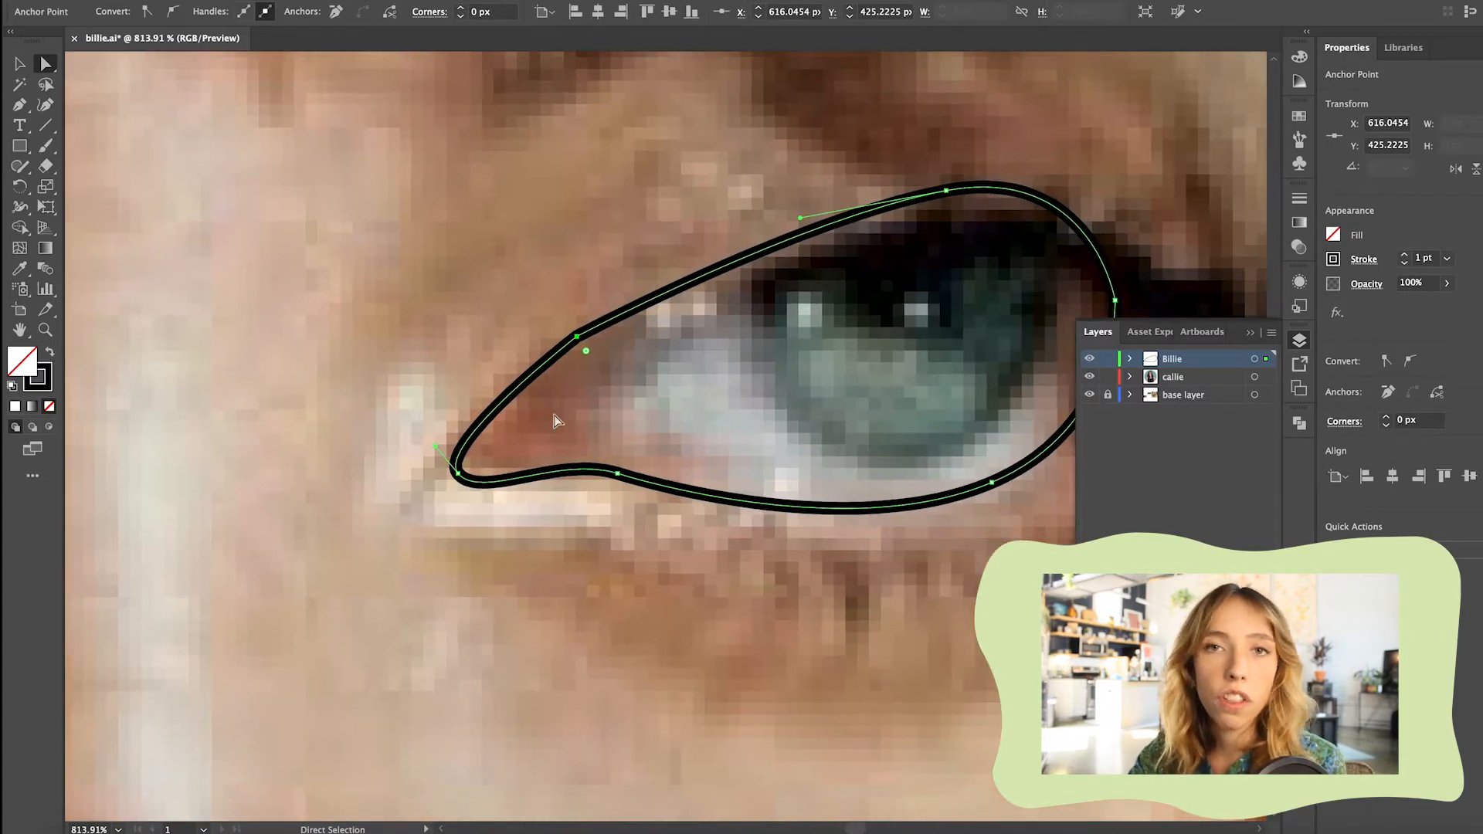
left_click_drag(577, 338, 597, 349)
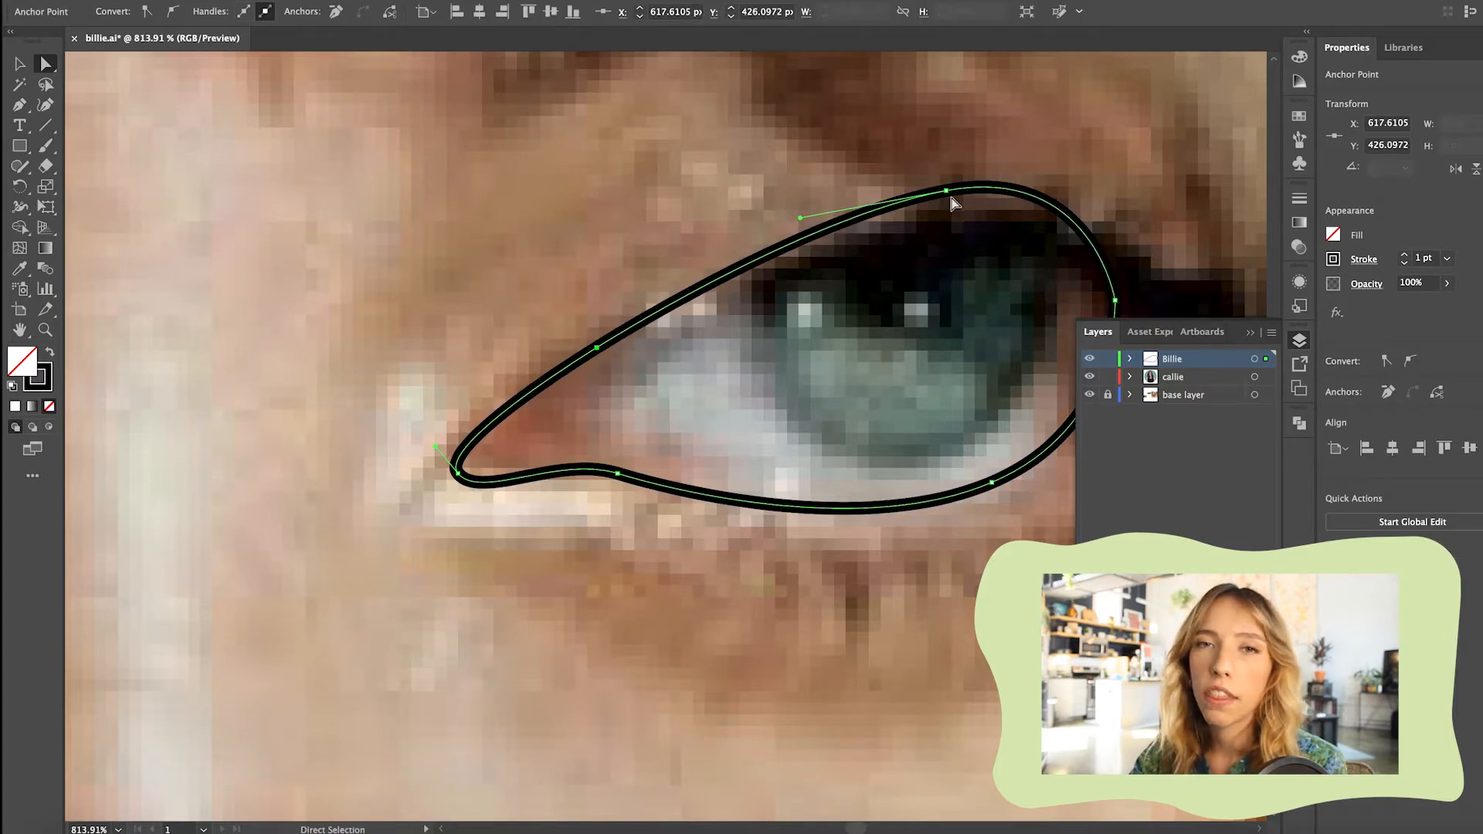
left_click_drag(950, 196, 941, 231)
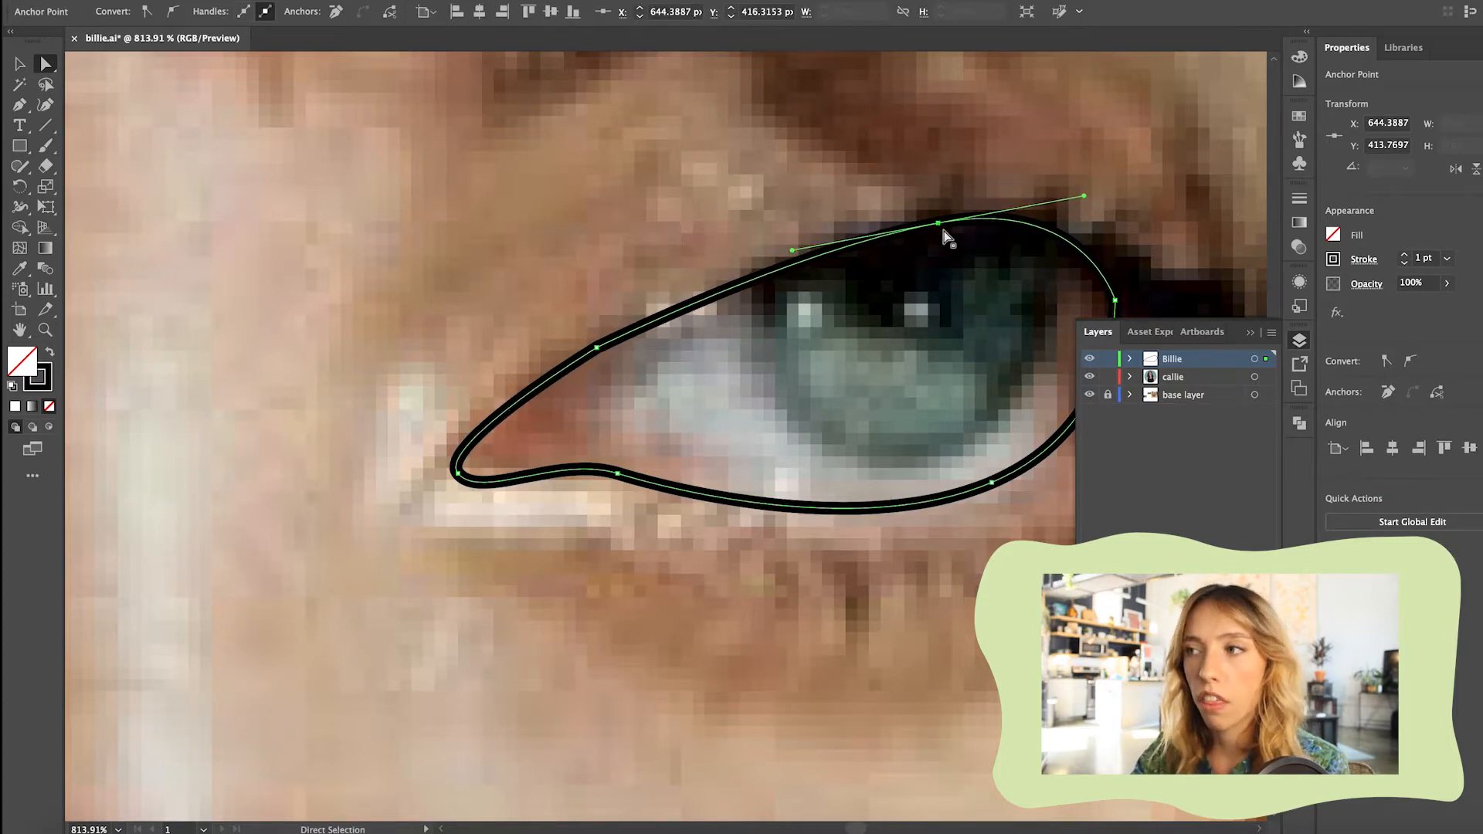
scroll(825, 188, "down", 5)
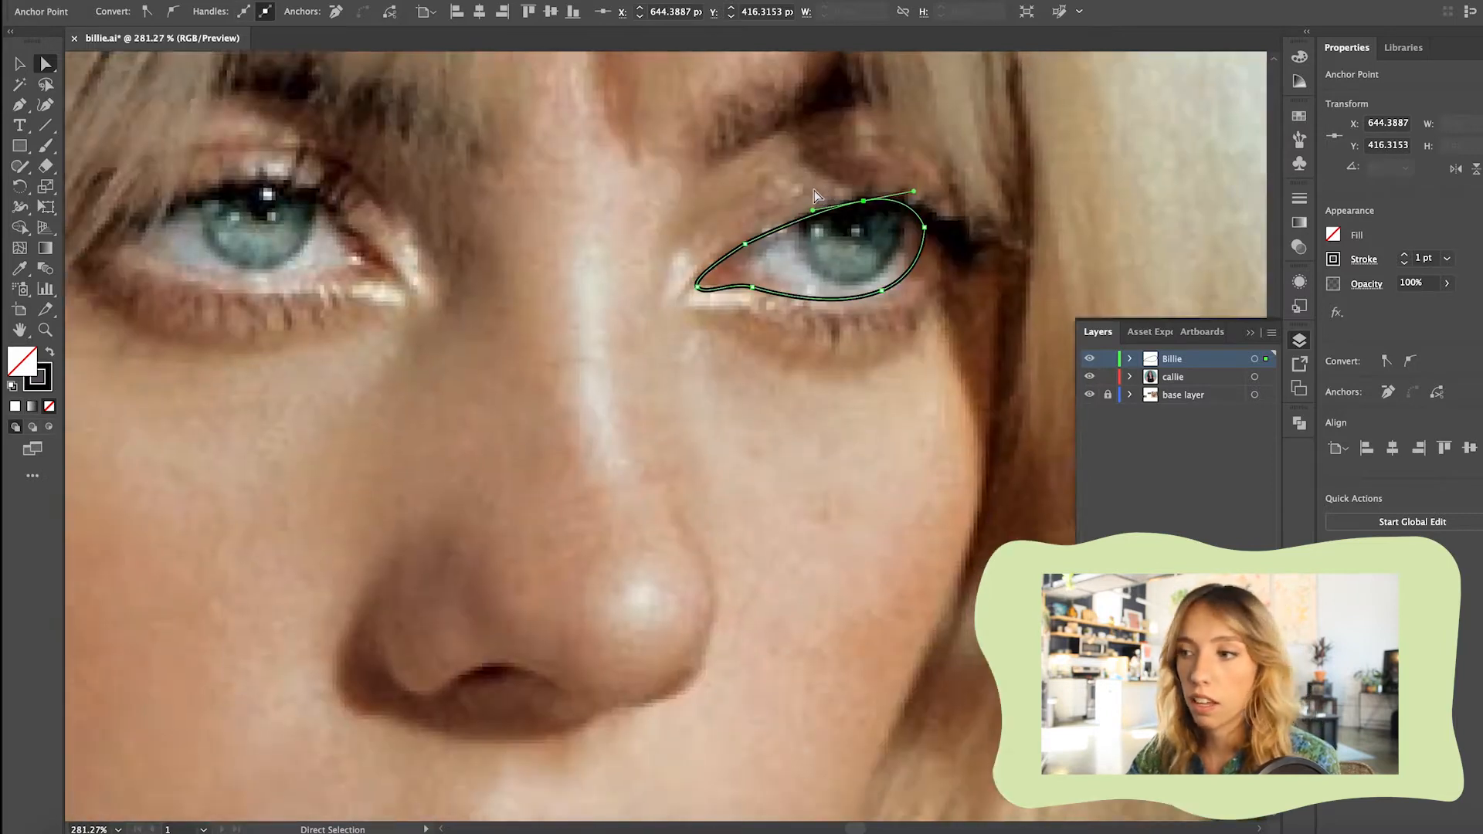
Set the eye outline's stroke weight to 0.25 pt and lock the path
scroll(814, 190, "right", 3)
left_click(780, 326)
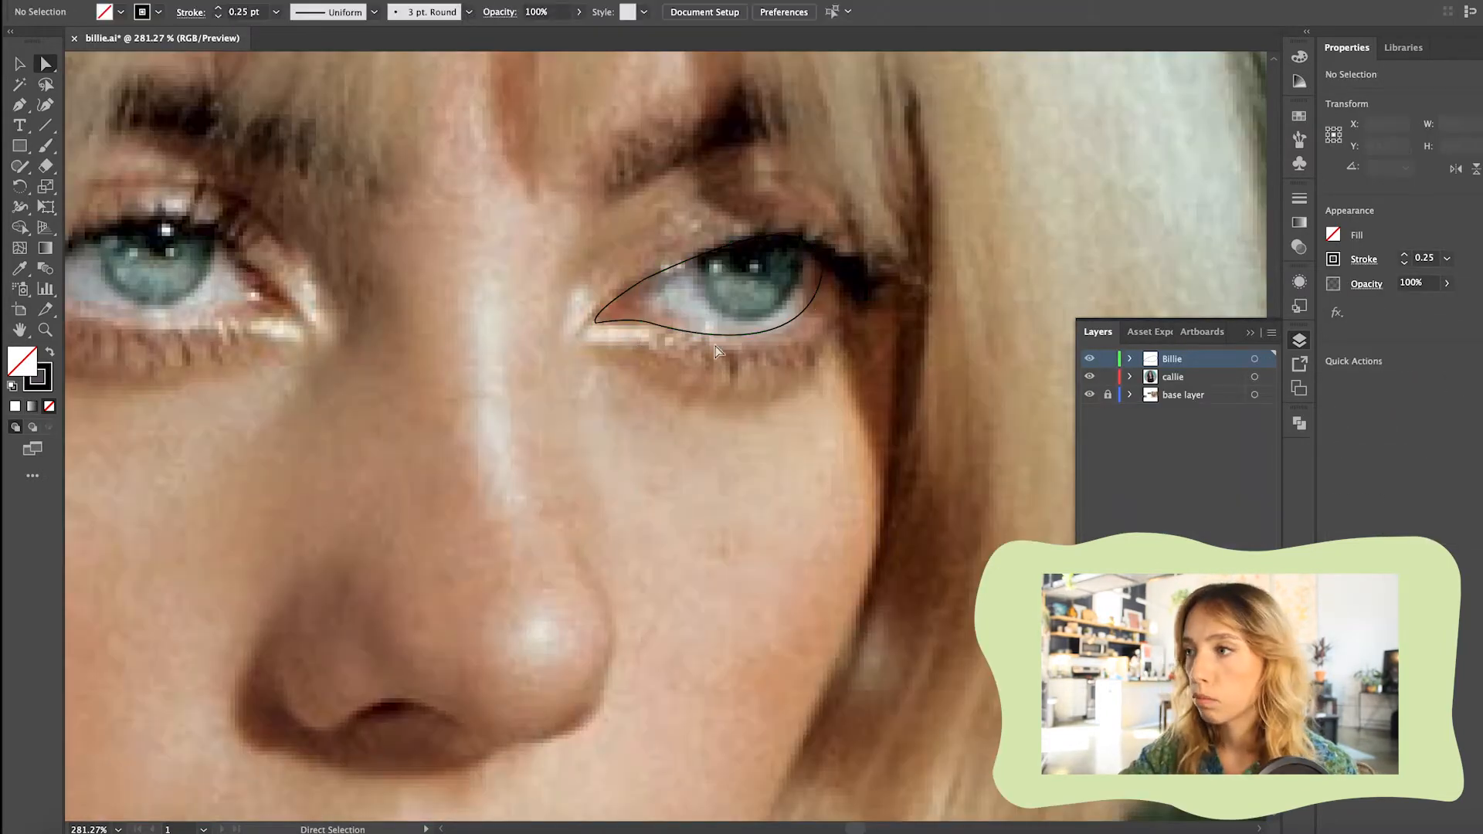
left_click(779, 336)
left_click_drag(780, 336, 782, 330)
key("super+2")
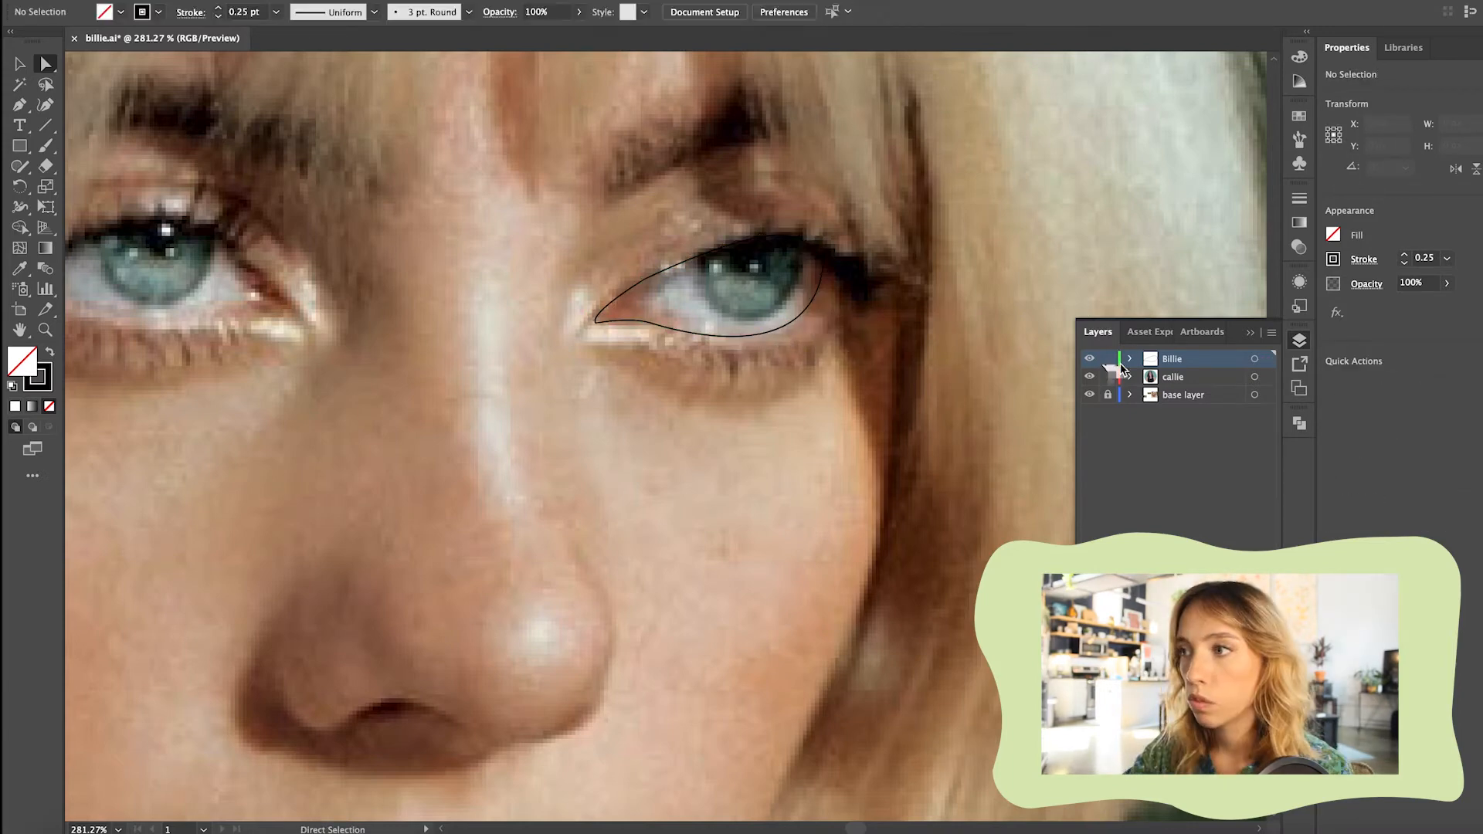
Expand the Billie layer and trace a round iris path inside the eye outline with the Pen tool
left_click(1129, 360)
left_click(20, 146)
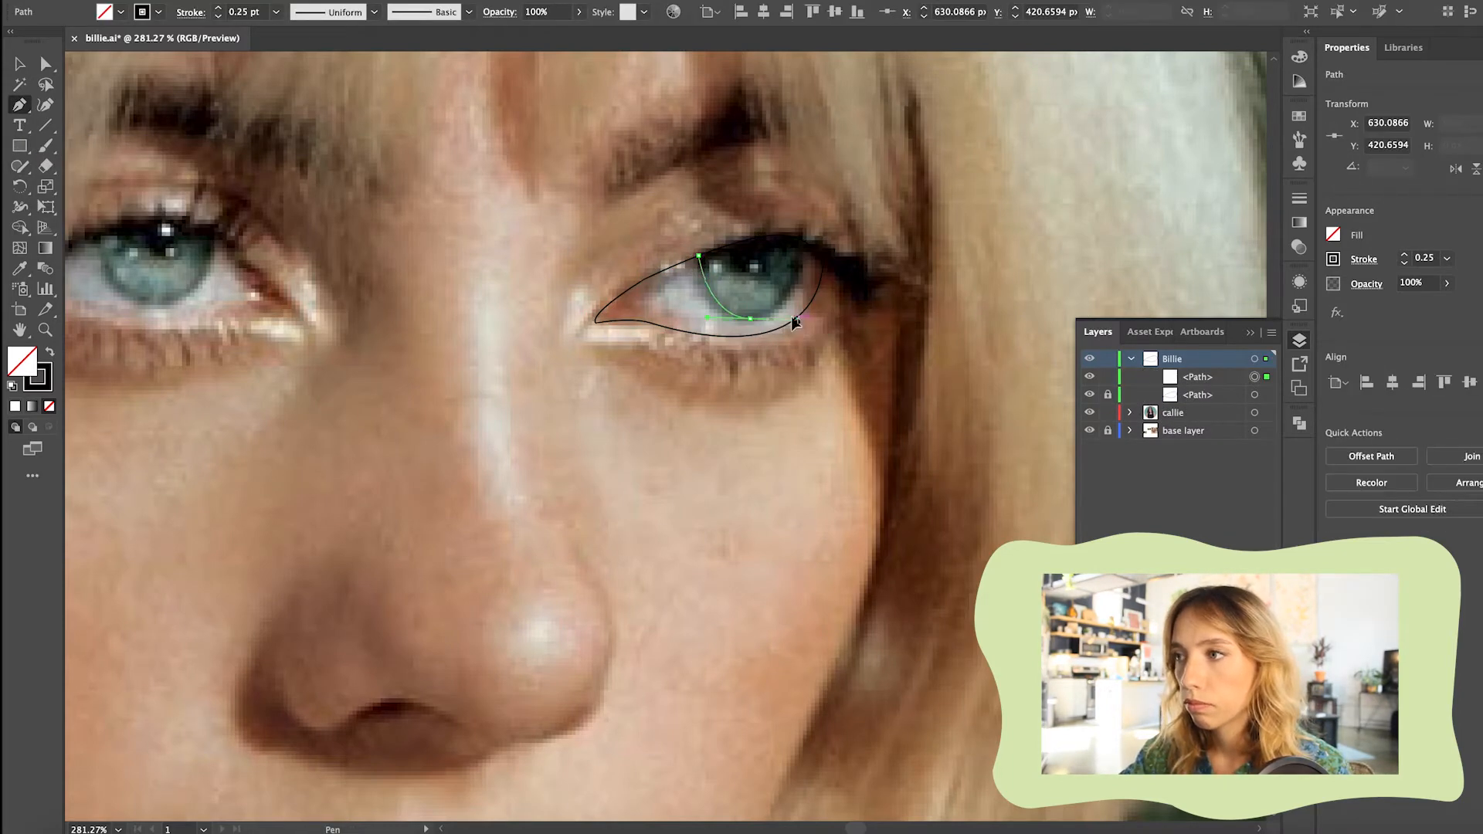
left_click_drag(793, 318, 795, 318)
left_click(804, 245)
left_click_drag(698, 256, 652, 314)
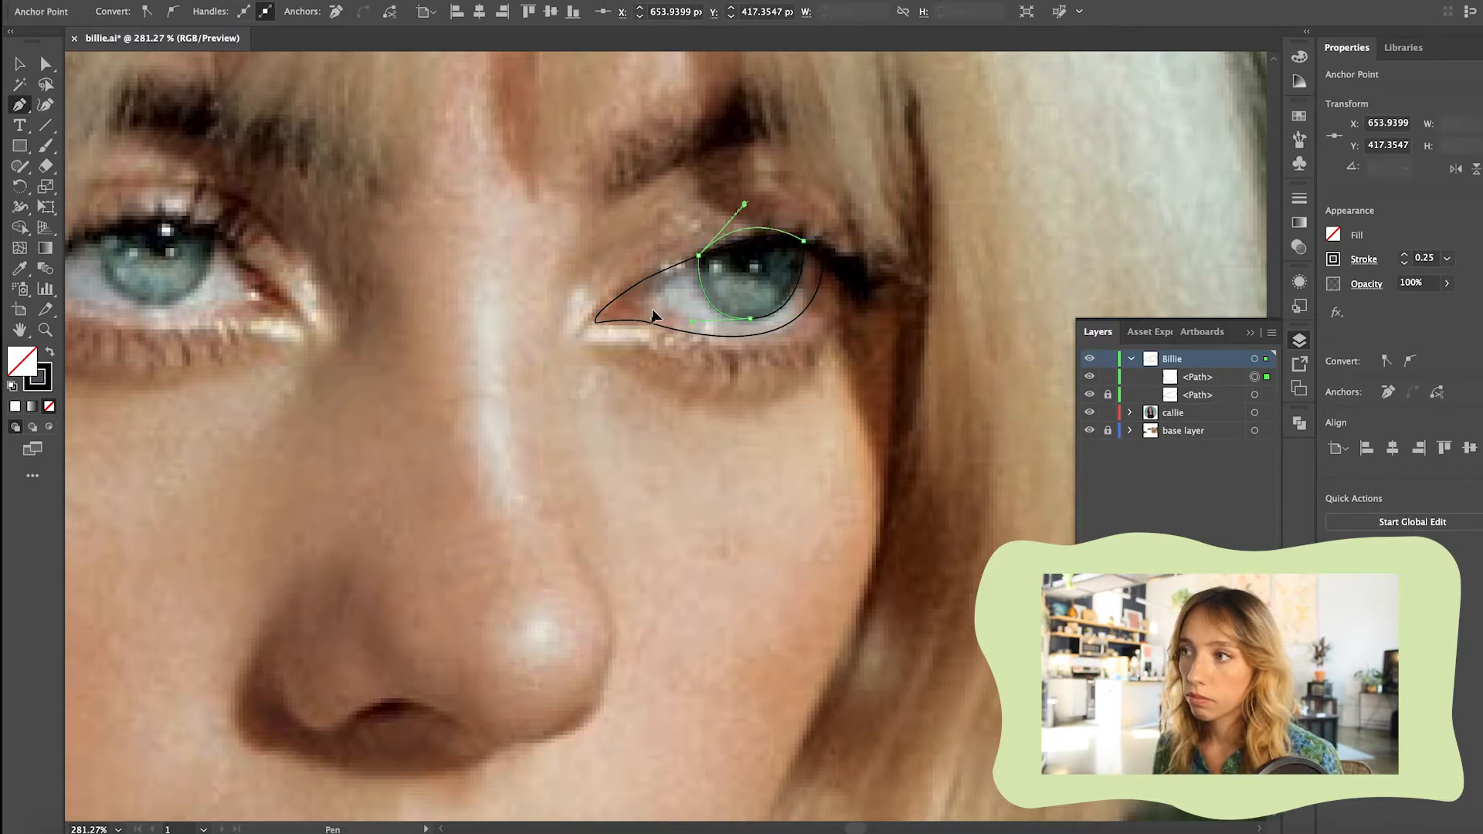
Trace the pupil as a closed path in the upper part of the iris
left_click(248, 126, "super")
left_click(726, 246)
left_click_drag(751, 271, 786, 263)
left_click_drag(767, 237, 759, 233)
left_click(726, 246)
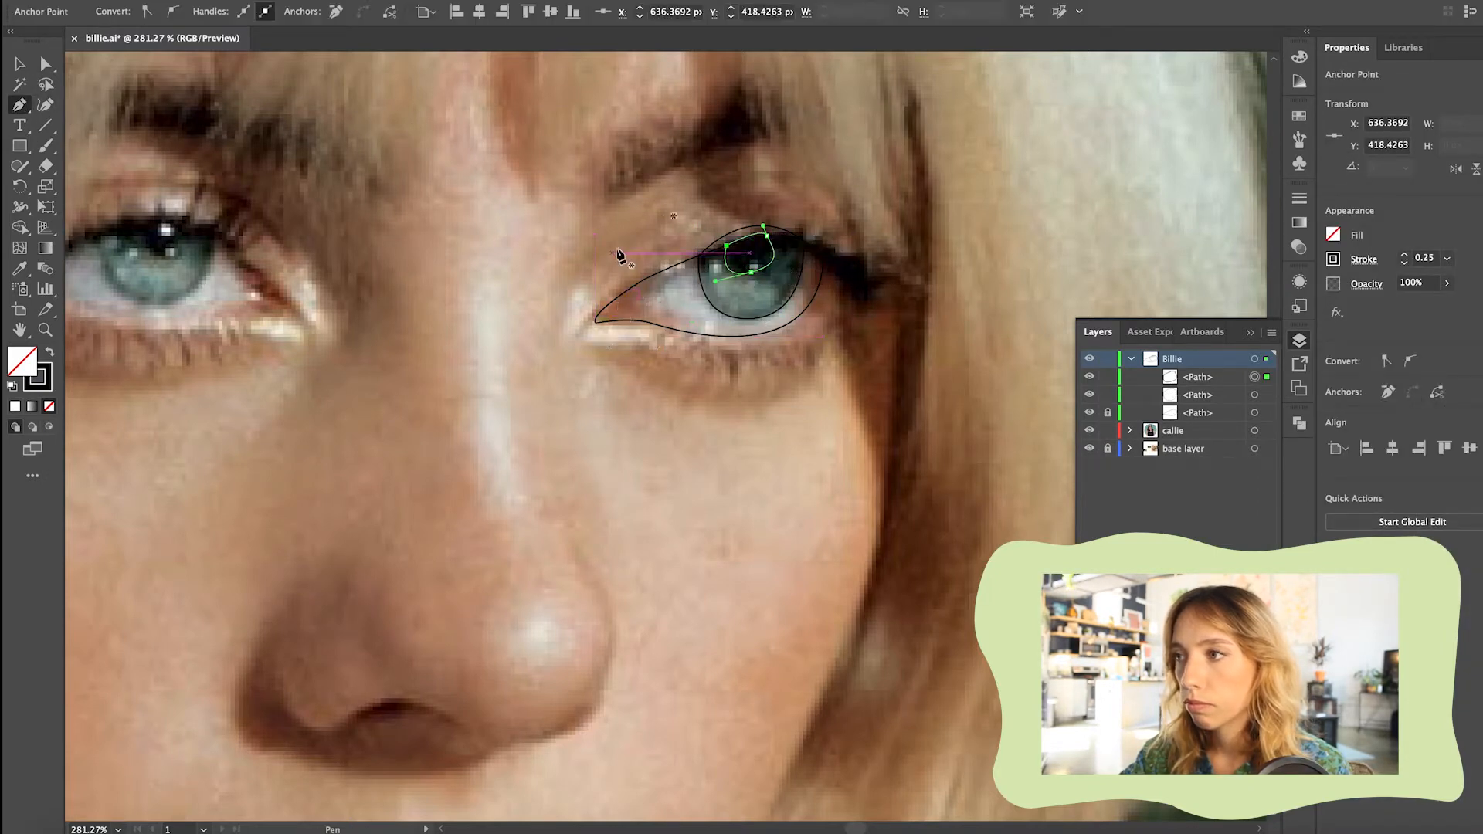
Unlock the eye outline and fill it with the light grey sampled from the white of the other eye
left_click(19, 64)
left_click(873, 355)
left_click(1108, 412)
double_click(792, 326)
left_click(20, 269)
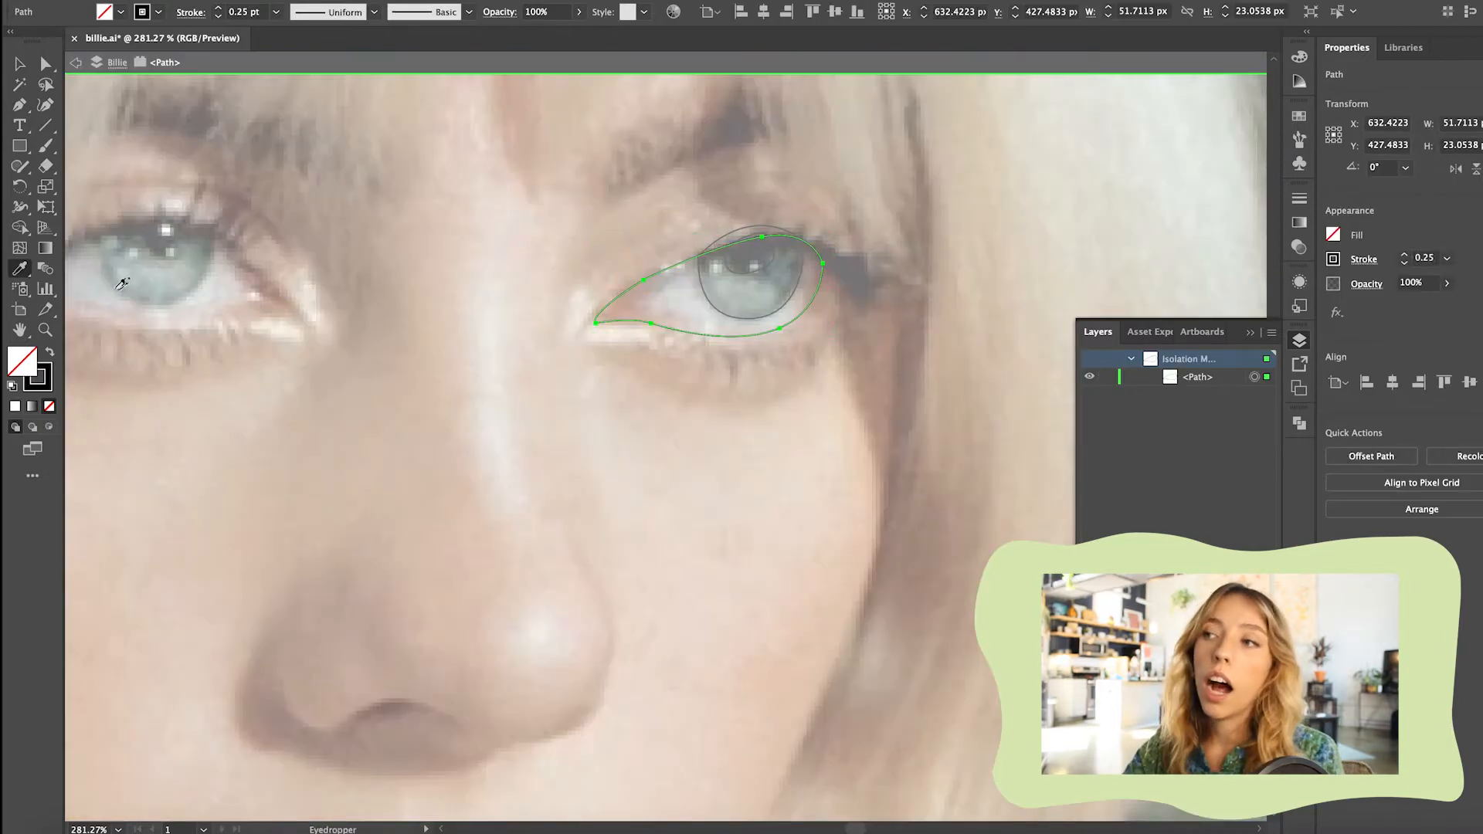
left_click(96, 287)
left_click(19, 64)
double_click(205, 114)
Fill the iris path with a teal sampled from the other iris and adjust the shade in the Color Picker
left_click(788, 300)
key("i")
left_click(155, 264)
left_click(127, 253)
double_click(22, 361)
left_click_drag(163, 406, 133, 417)
left_click(496, 355)
Fill the pupil path with the black sampled from the other eye's pupil
left_click(19, 64)
left_click(369, 238)
double_click(761, 267)
left_click(743, 274)
left_click(19, 268)
left_click(159, 239)
left_click(19, 64)
left_click(433, 224)
left_click(667, 306)
Hide the filled eye shapes and sample a dark teal from the iris in the photo
left_click(1089, 412)
left_click(1089, 395)
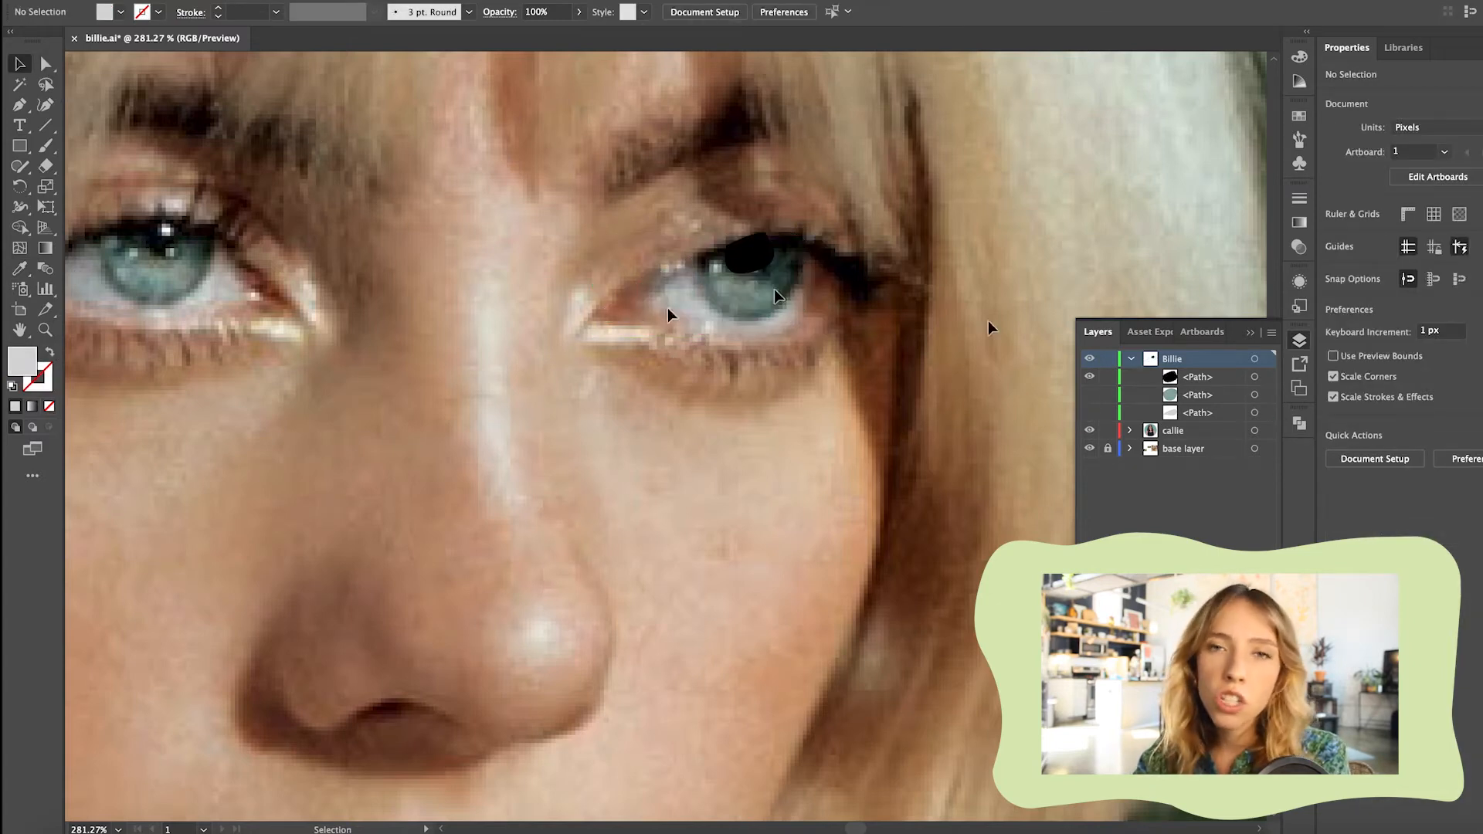
key("i")
left_click(184, 247)
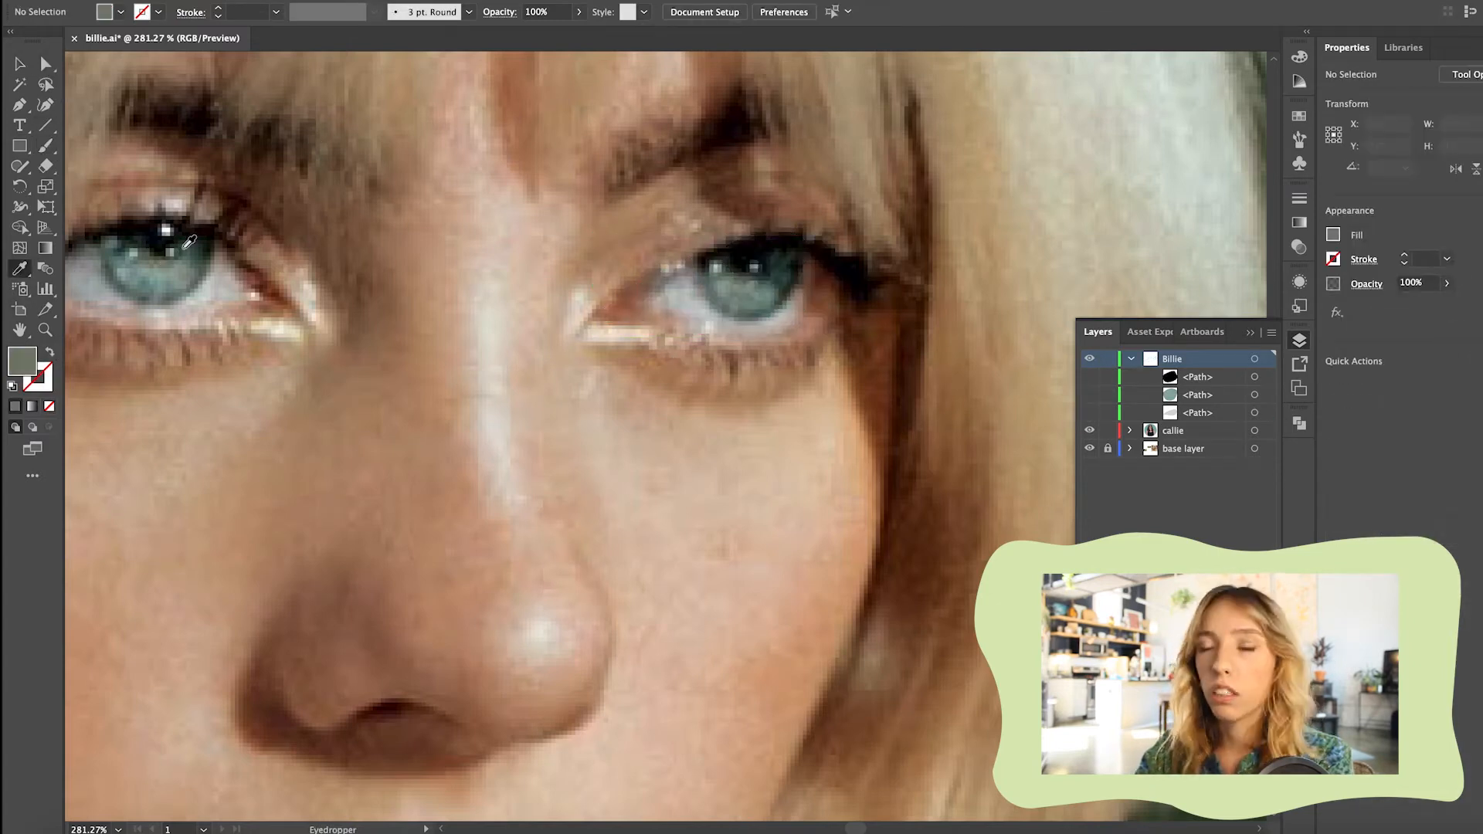
left_click(753, 276)
Paint dark teal Paintbrush strokes around the iris's lower rim and outer side at 0.5 pt stroke weight
key("b")
mouse_move(802, 279)
left_mouse_down()
mouse_move(777, 250)
mouse_move(719, 256)
mouse_move(728, 272)
mouse_move(712, 292)
mouse_move(786, 244)
left_mouse_up()
left_click(20, 64)
left_click_drag(681, 225, 818, 336)
left_click(219, 15)
left_click(219, 15)
left_click(850, 387)
left_click(46, 145)
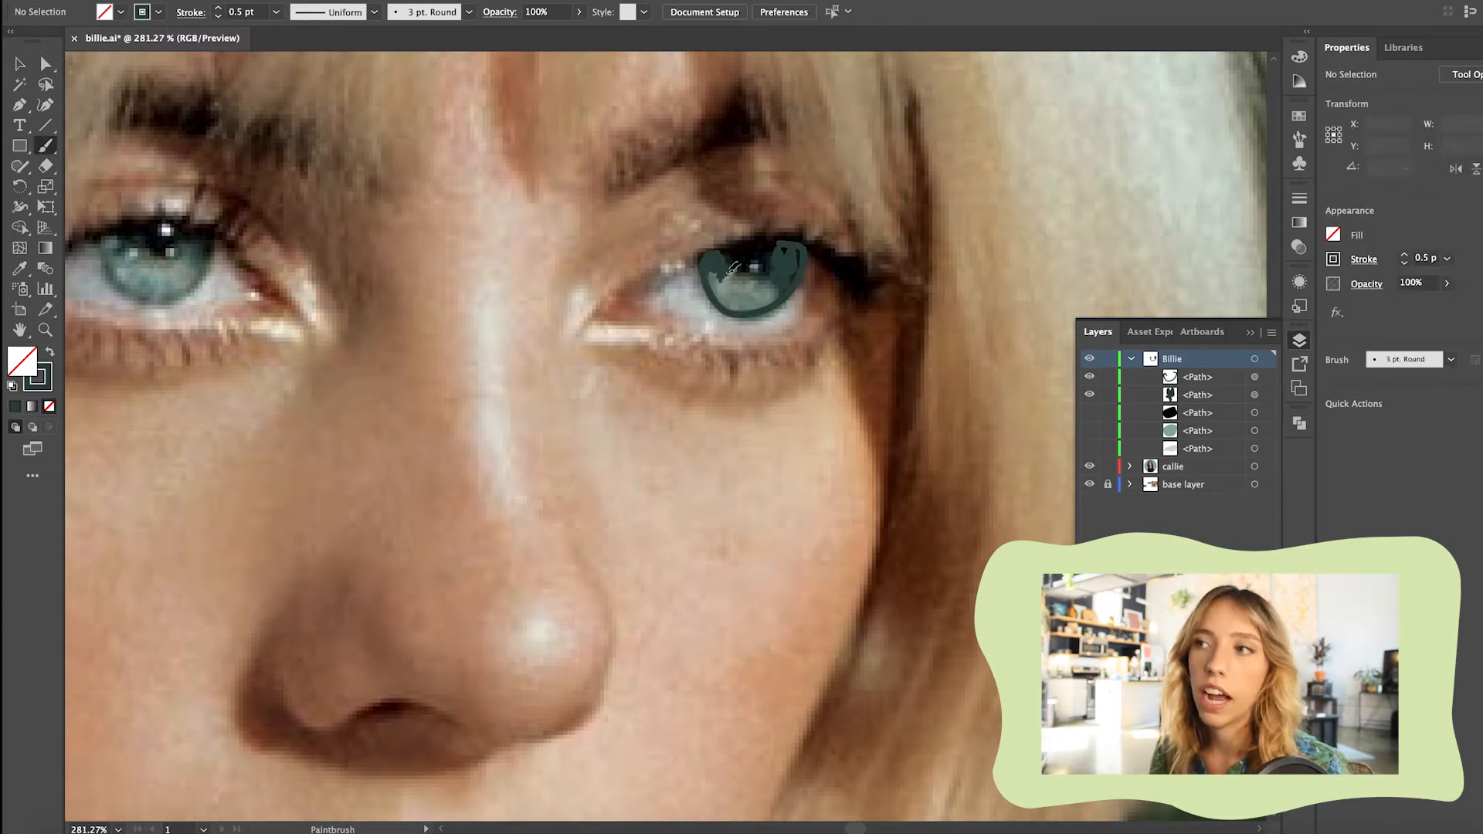
left_click_drag(786, 282, 800, 241)
Paint a grey-brown patch across the lower middle of the iris and reduce its stroke weight
left_click(19, 268)
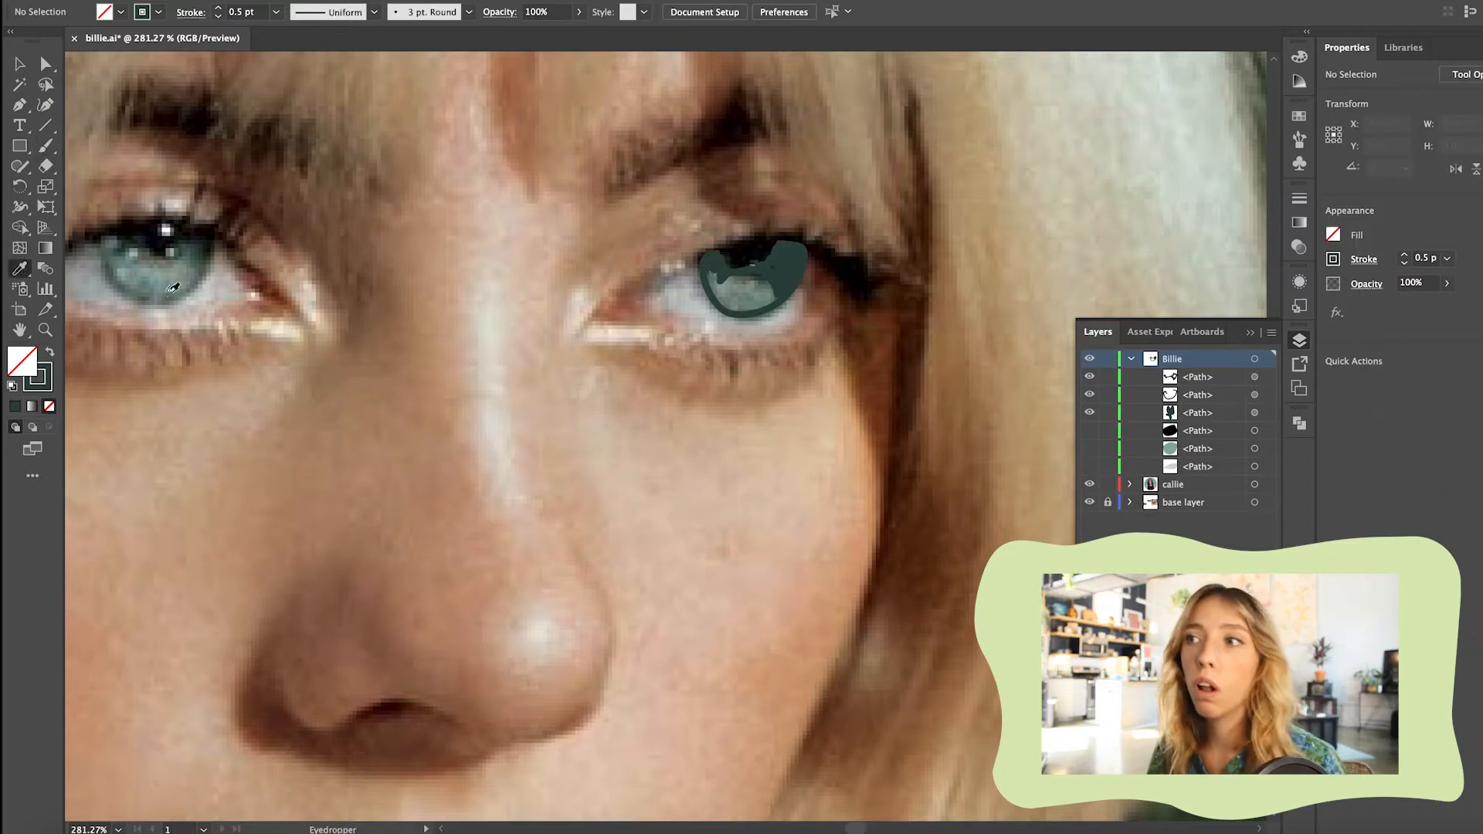
left_click(46, 146)
key("shift+x")
left_click_drag(719, 288, 746, 287)
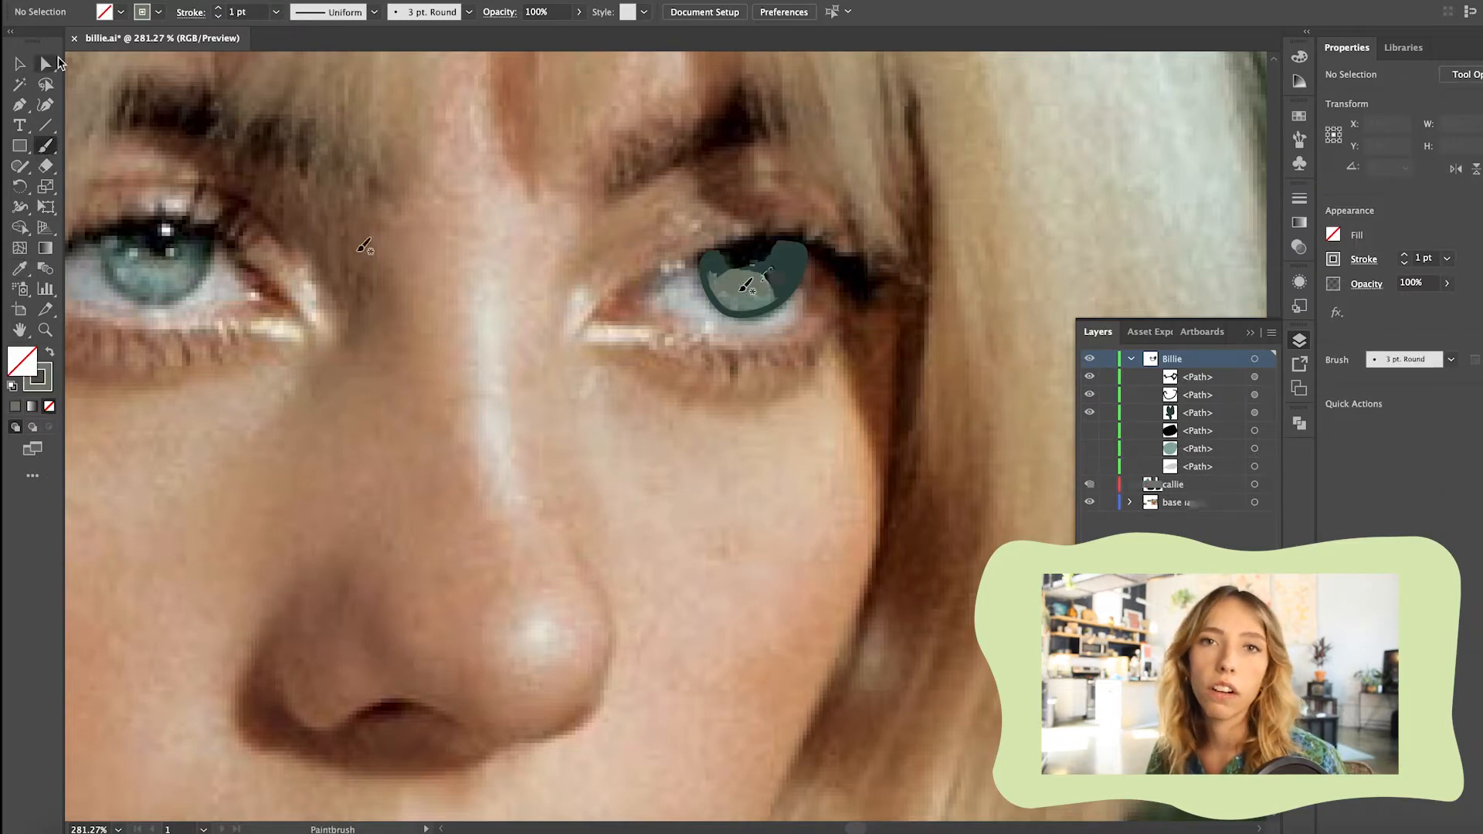
key("v")
left_click(743, 284)
left_click(219, 15)
left_click(218, 16)
left_click(685, 381)
Show the teal iris shape again and open its fill colour for inspection
left_click(1090, 466)
left_click(753, 247)
double_click(22, 361)
left_click(521, 378)
left_click(861, 378)
Paint fine light teal strokes over the iris's dark and brown patches and delete the test stroke near the eyebrow
left_click(45, 145)
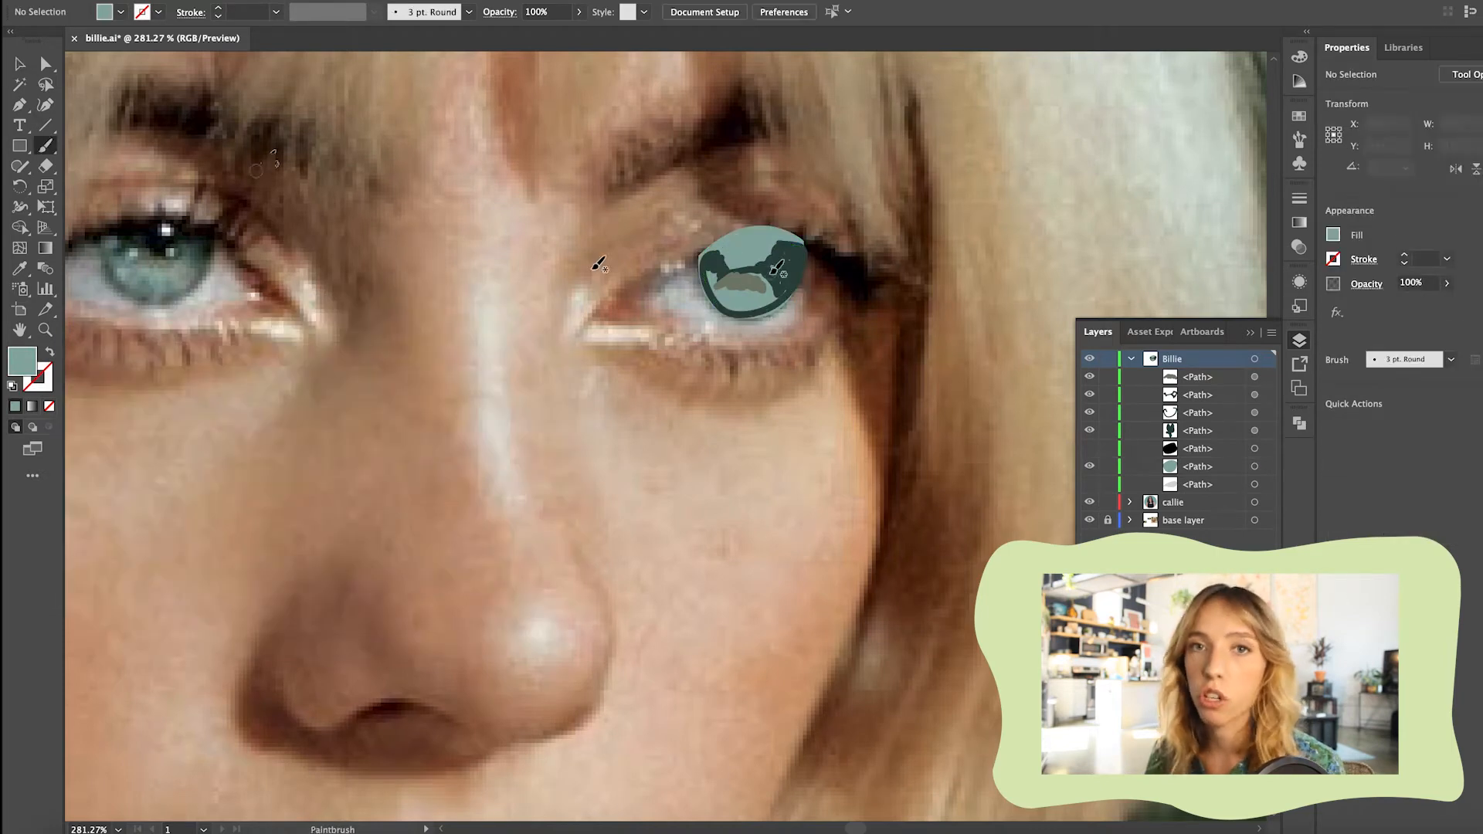
left_click(49, 352)
left_click(218, 17)
left_click_drag(387, 159, 400, 177)
left_click(218, 16)
left_click(218, 16)
left_click_drag(780, 297, 766, 287)
left_click_drag(757, 274, 754, 275)
left_click_drag(745, 279, 744, 290)
left_click_drag(739, 281, 726, 292)
left_click(20, 64)
left_click(394, 168)
key("Delete")
Paint more 0.5 pt dark teal strokes across the iris's middle, around its rim and between the brown streaks
left_click(794, 267)
left_click(46, 145)
key("super+shift+a")
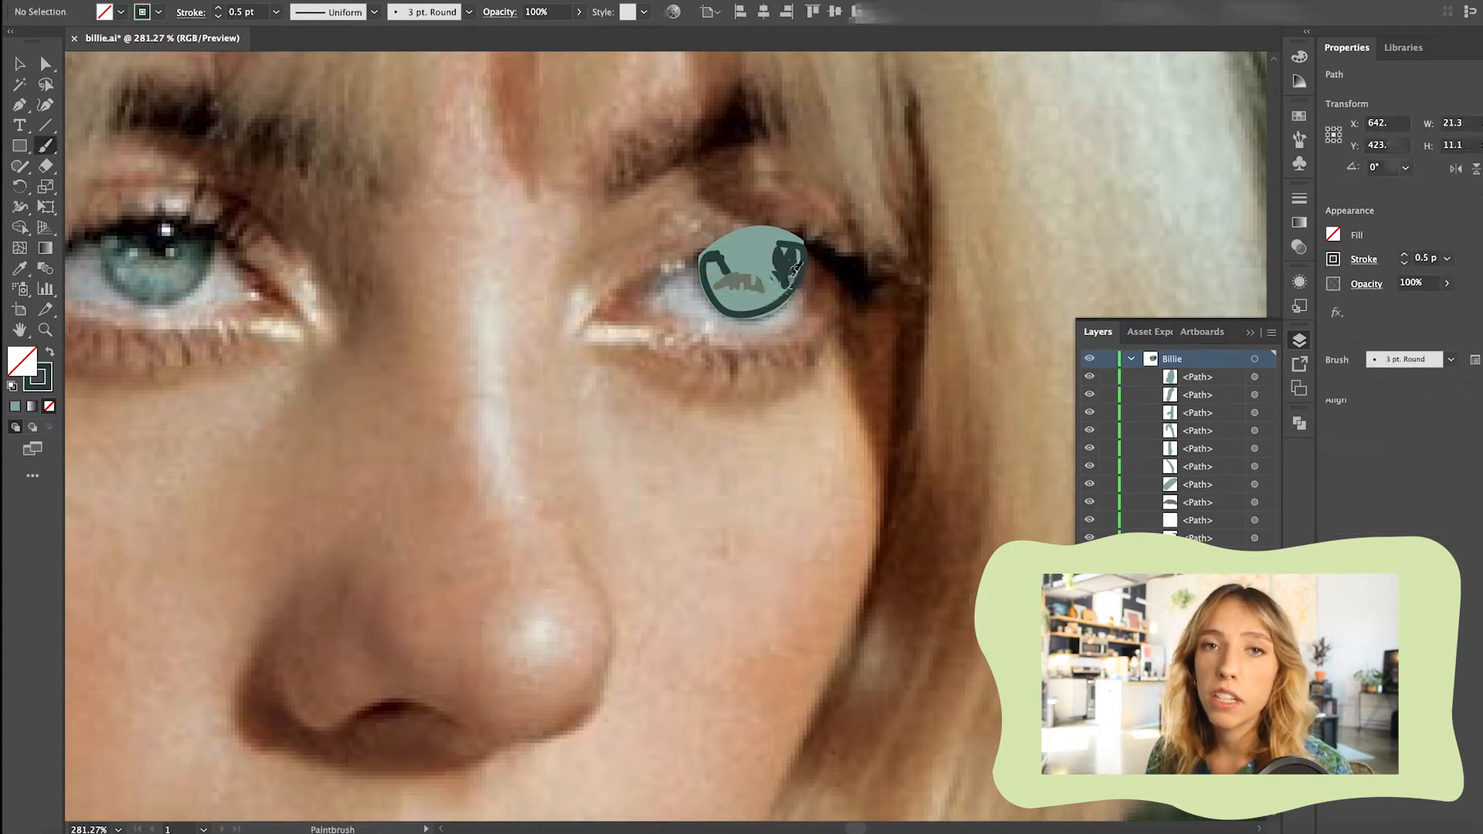
mouse_move(744, 279)
left_mouse_down()
mouse_move(716, 258)
mouse_move(748, 315)
mouse_move(803, 254)
left_mouse_up()
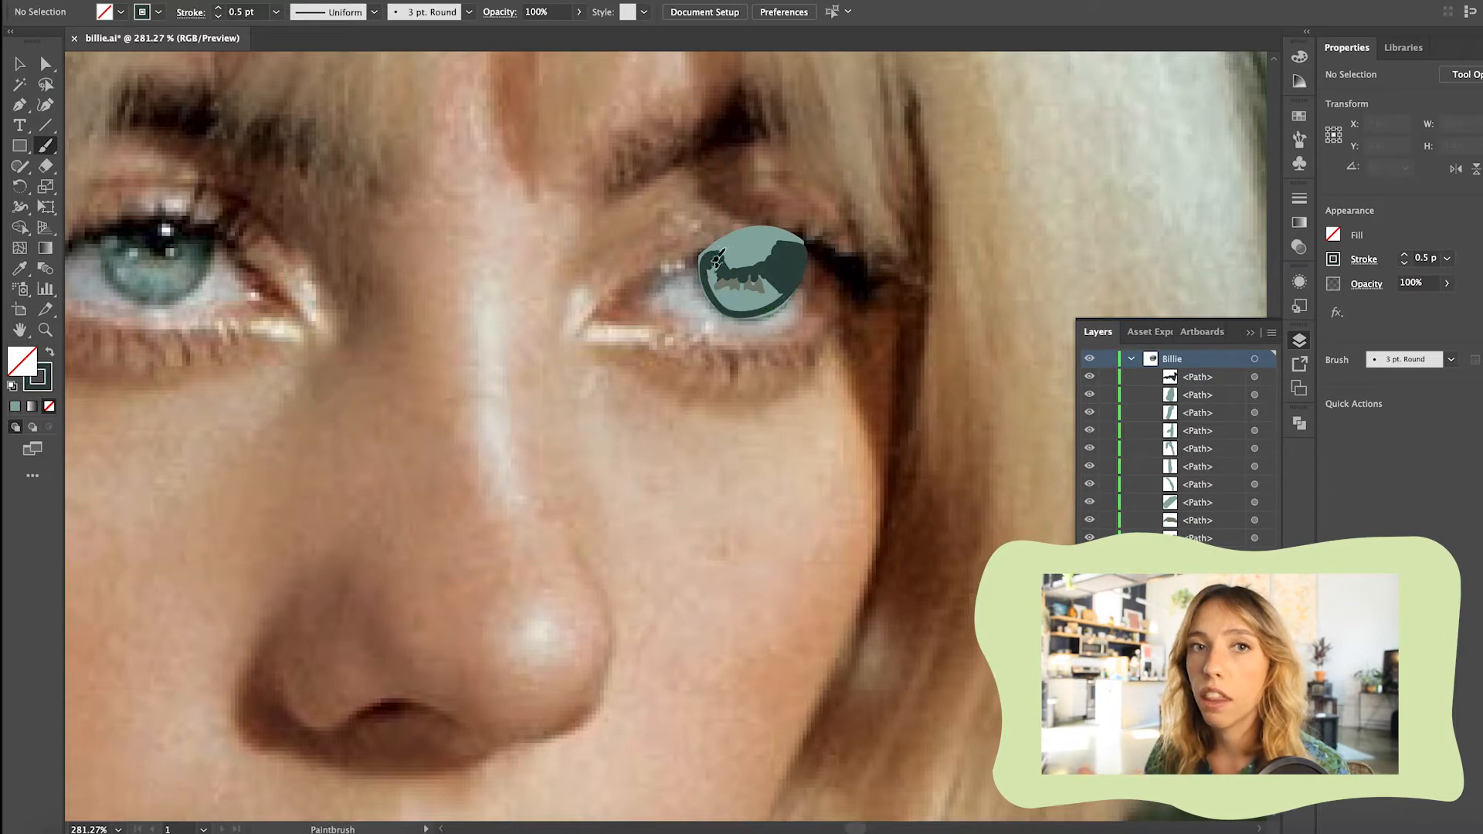
mouse_move(727, 307)
left_mouse_down()
mouse_move(795, 296)
mouse_move(817, 236)
left_mouse_up()
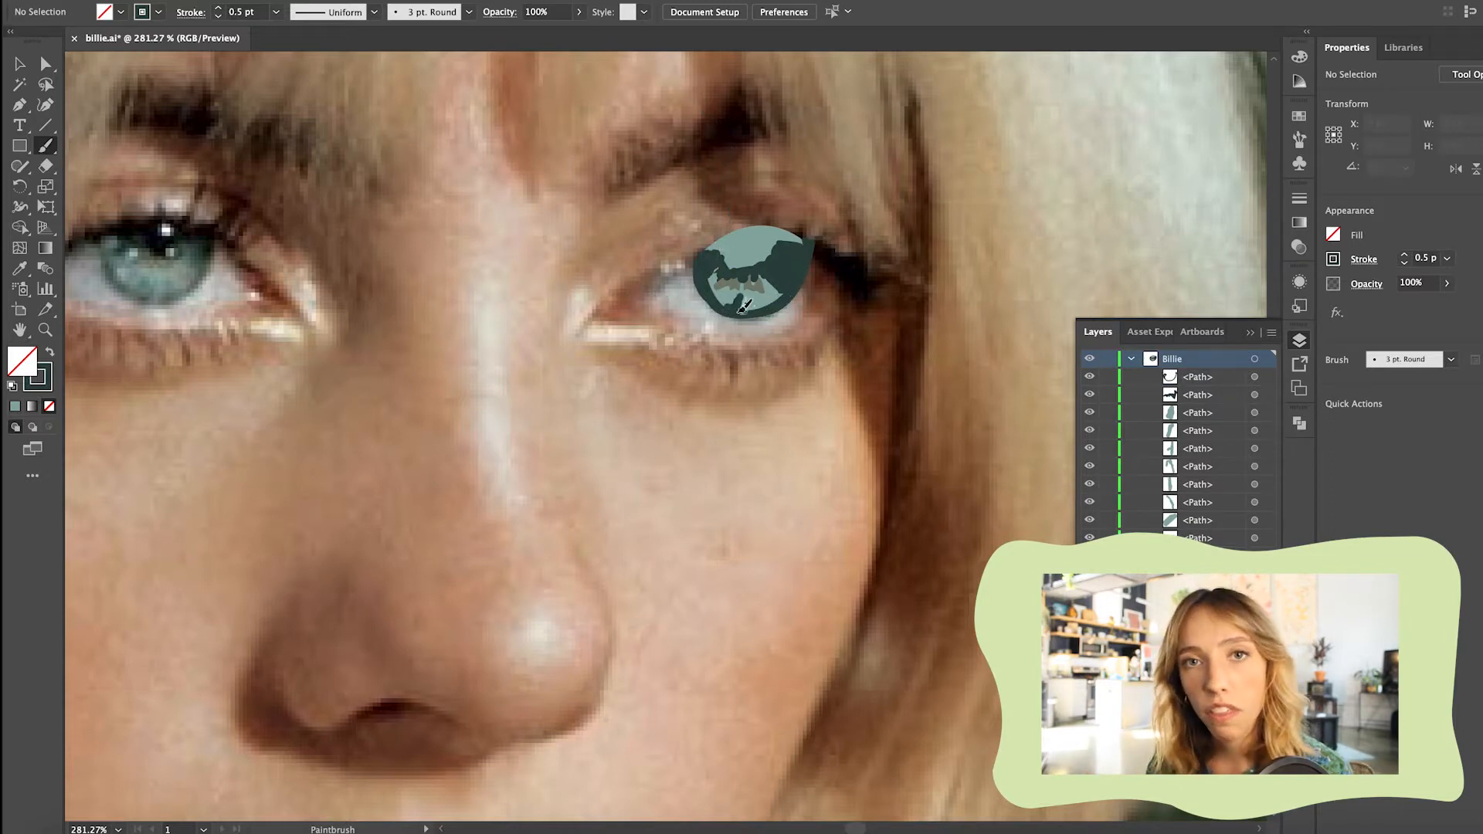
left_click_drag(736, 276, 776, 270)
Select all iris strokes that share the dark stroke colour and recolour them to #536662 at 0.5 pt
left_click(20, 63)
left_click(768, 272)
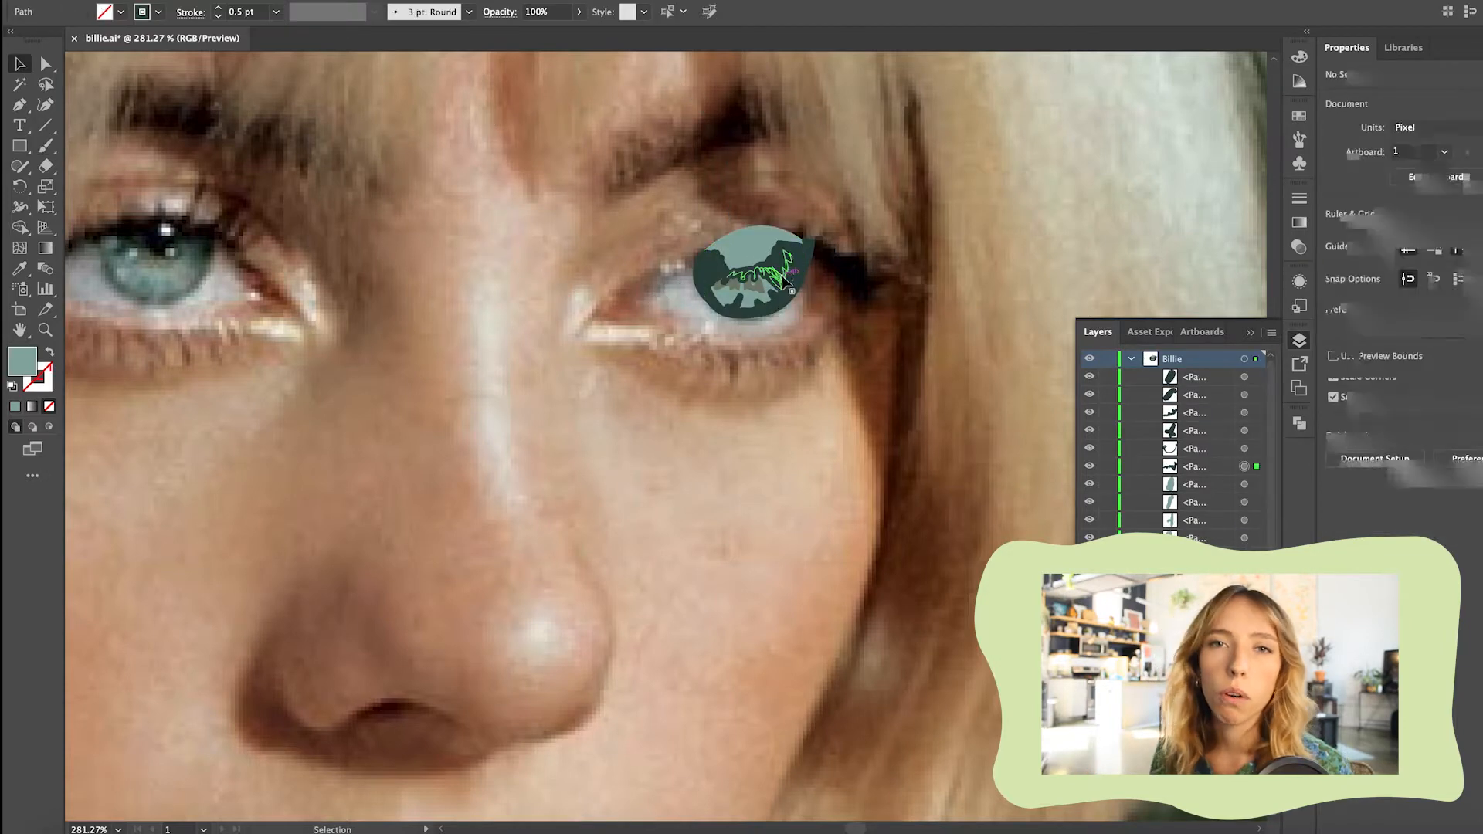
left_click(776, 267)
left_click(300, 2)
mouse_move(332, 113)
left_click(513, 210)
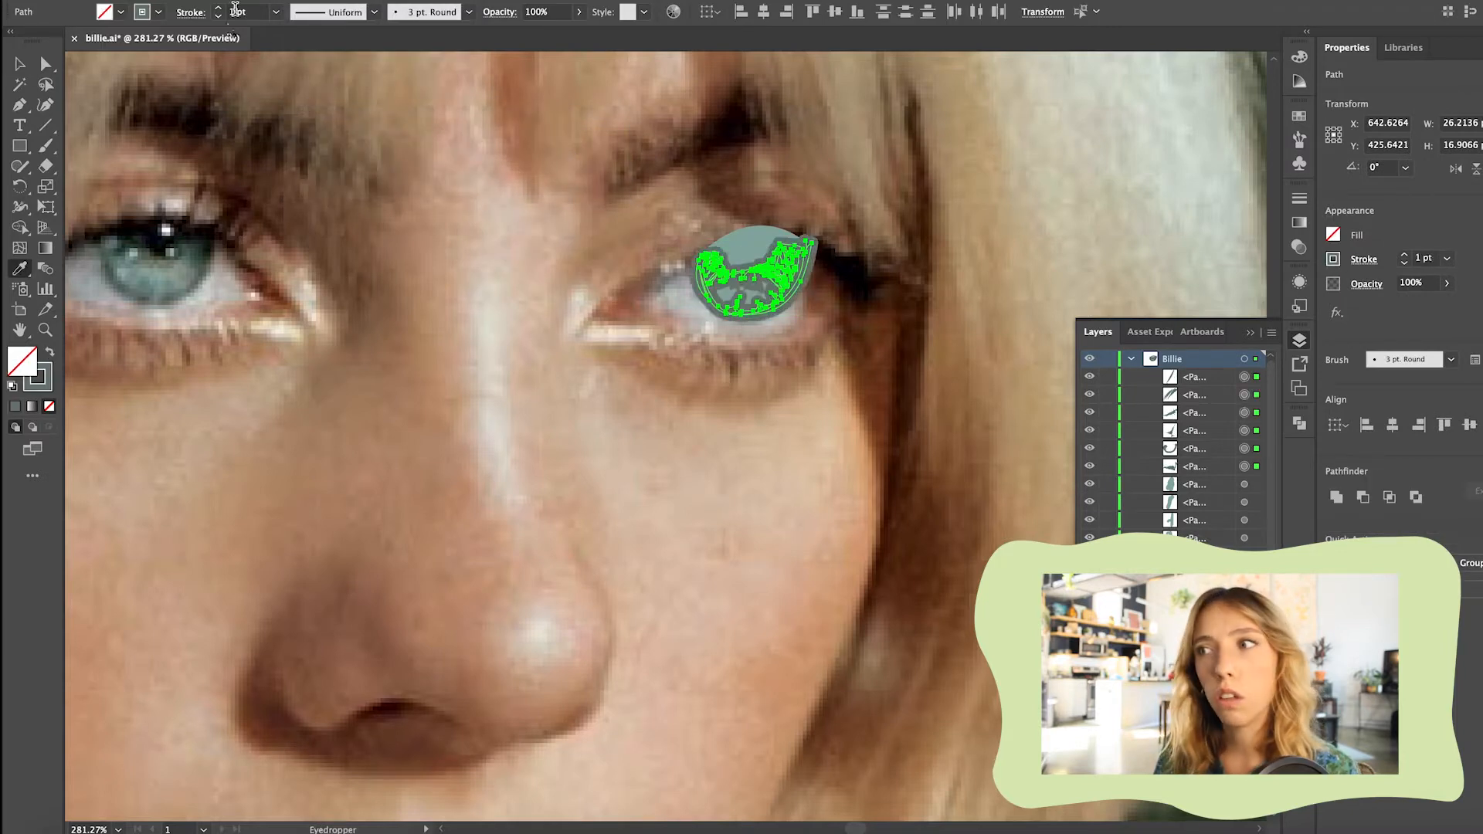
double_click(45, 378)
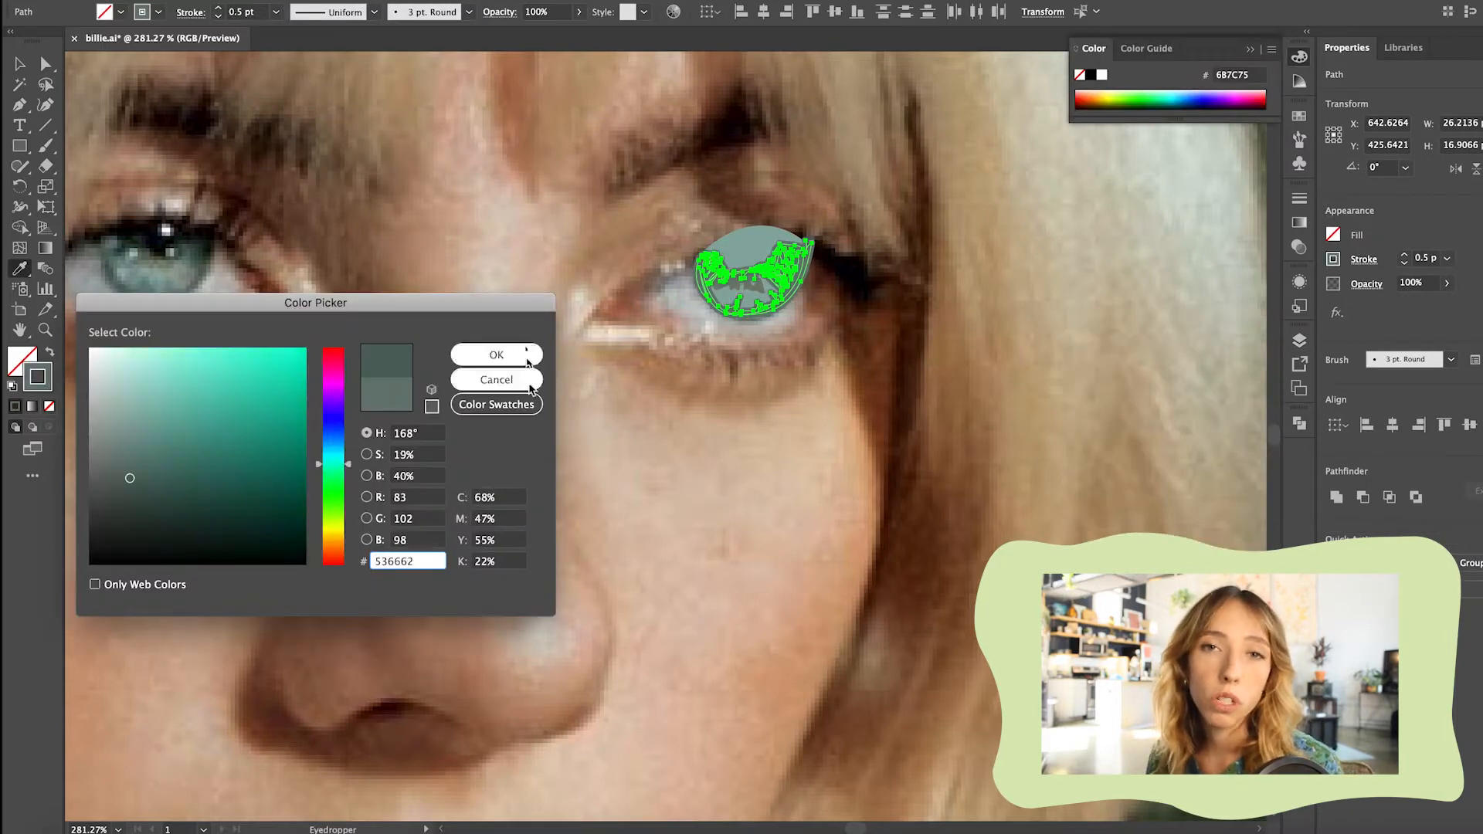
left_click(527, 361)
key("v")
left_click(638, 239)
Select the painted iris strokes without the base iris shape and group them
scroll(820, 310, "up", 1)
left_click(1298, 339)
left_click_drag(819, 325, 687, 230)
left_click(745, 238, "shift")
key("super+g")
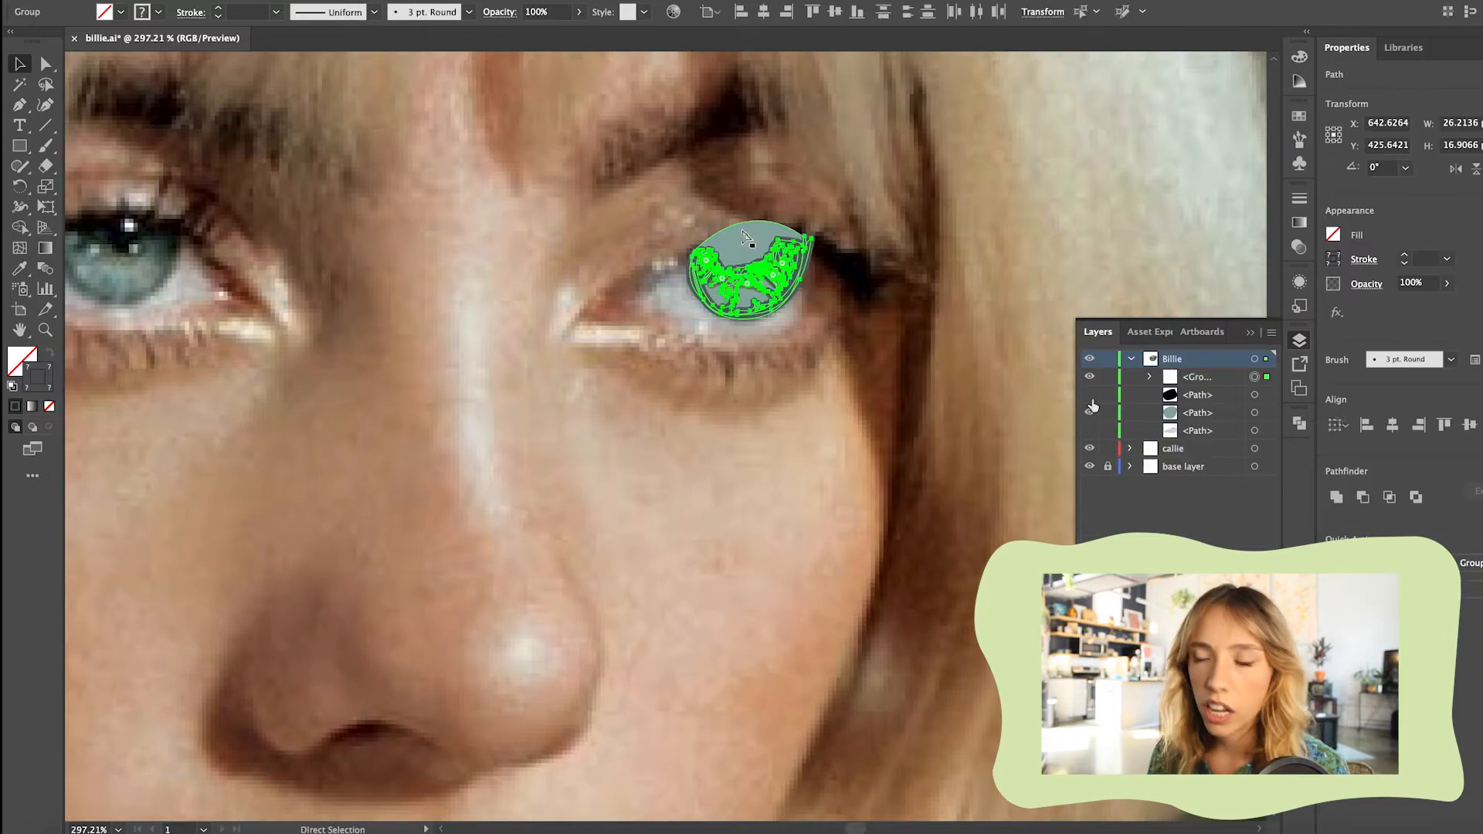
Show the pupil and bring a copy of the iris shape, pasted in place, to the front
left_click(1089, 395)
left_click(834, 266)
left_click(783, 230)
key("super+c")
key("super+f")
key("super+shift+bracketright")
Clip the iris details with the iris copy and reorder the clipped artwork in the layer stack
left_click(811, 247, "shift")
right_click(803, 249)
left_click(850, 367)
left_click(853, 371)
mouse_move(1205, 397)
left_mouse_down()
mouse_move(1203, 379)
mouse_move(1196, 413)
left_mouse_up()
Show the eye white shape and paste a copy of it in place above the iris artwork
left_click(1090, 432)
left_click(689, 301)
key("super+c")
key("super+shift+v")
left_click(753, 225, "shift")
right_click(755, 223)
left_click(1174, 415)
Make a clipping mask from the eye white copy so the iris artwork stays within the eye outline
right_click(766, 283)
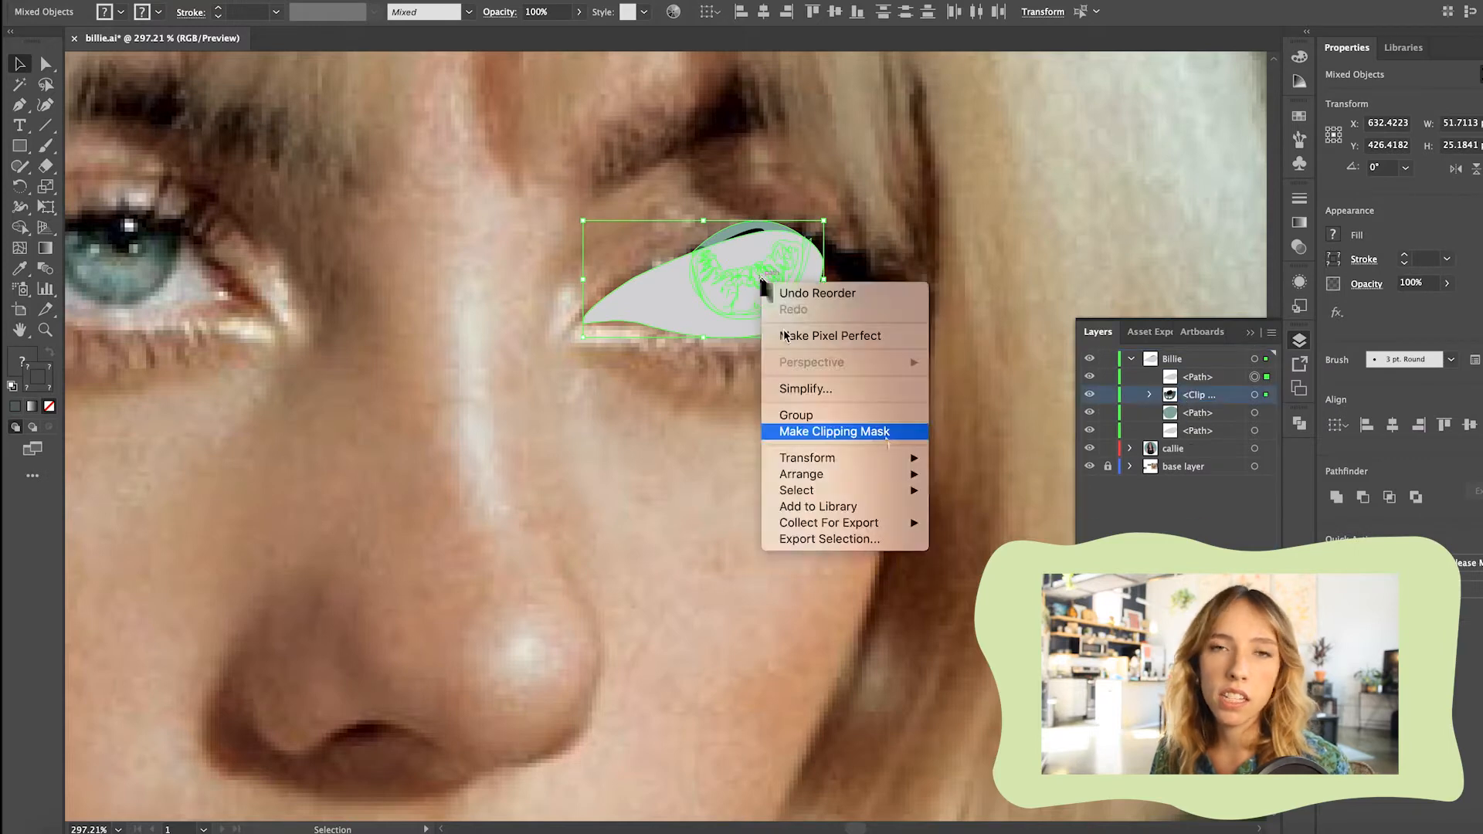
left_click(834, 430)
left_click(957, 473)
left_click(749, 301)
left_click(747, 231, "shift")
right_click(746, 231)
left_click(820, 379)
left_click(911, 410)
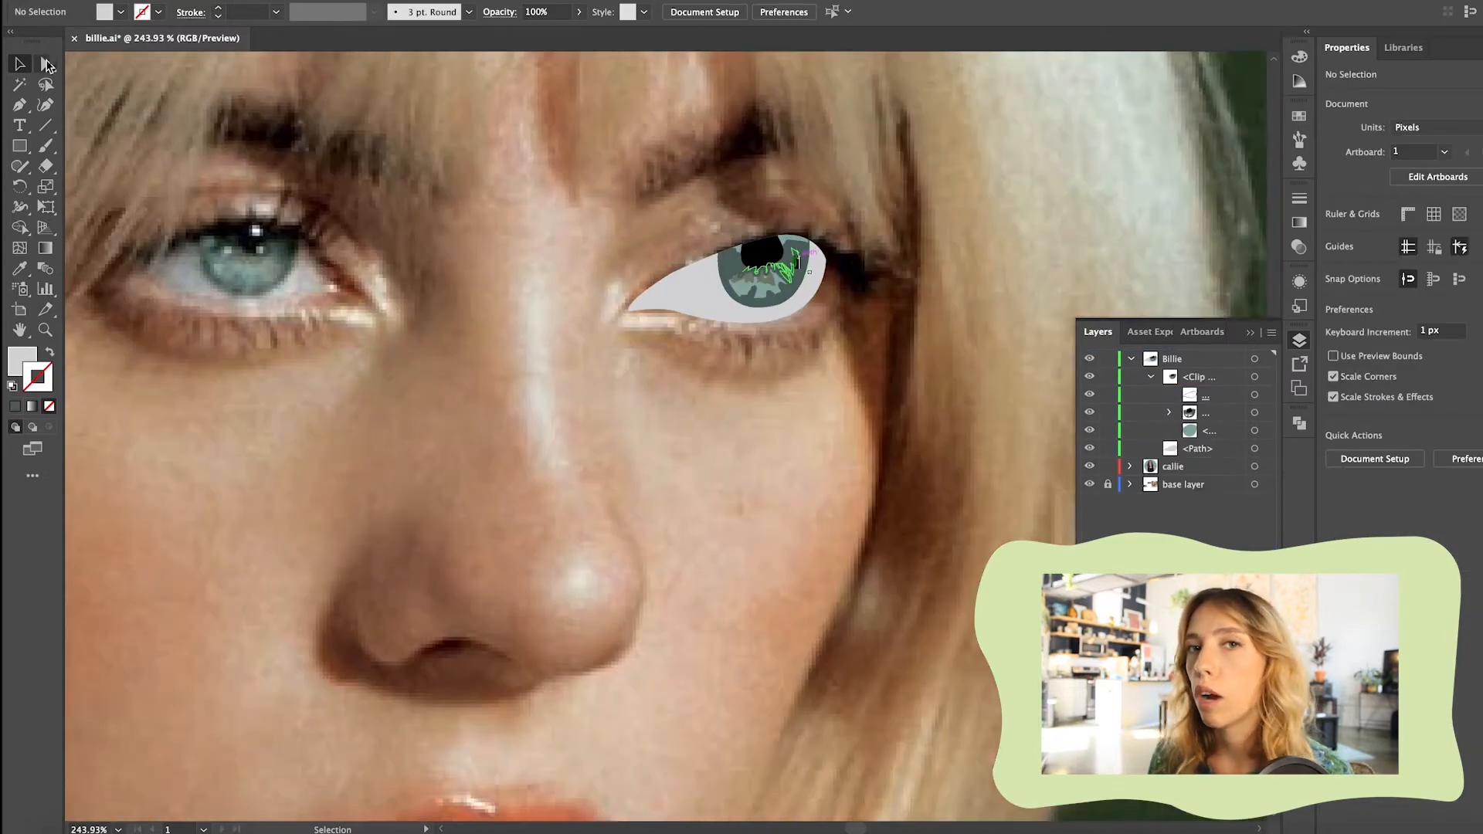
Lower the clipped eye artwork's opacity to 42%
left_click(664, 305)
left_click(578, 11)
left_click_drag(579, 34, 545, 34)
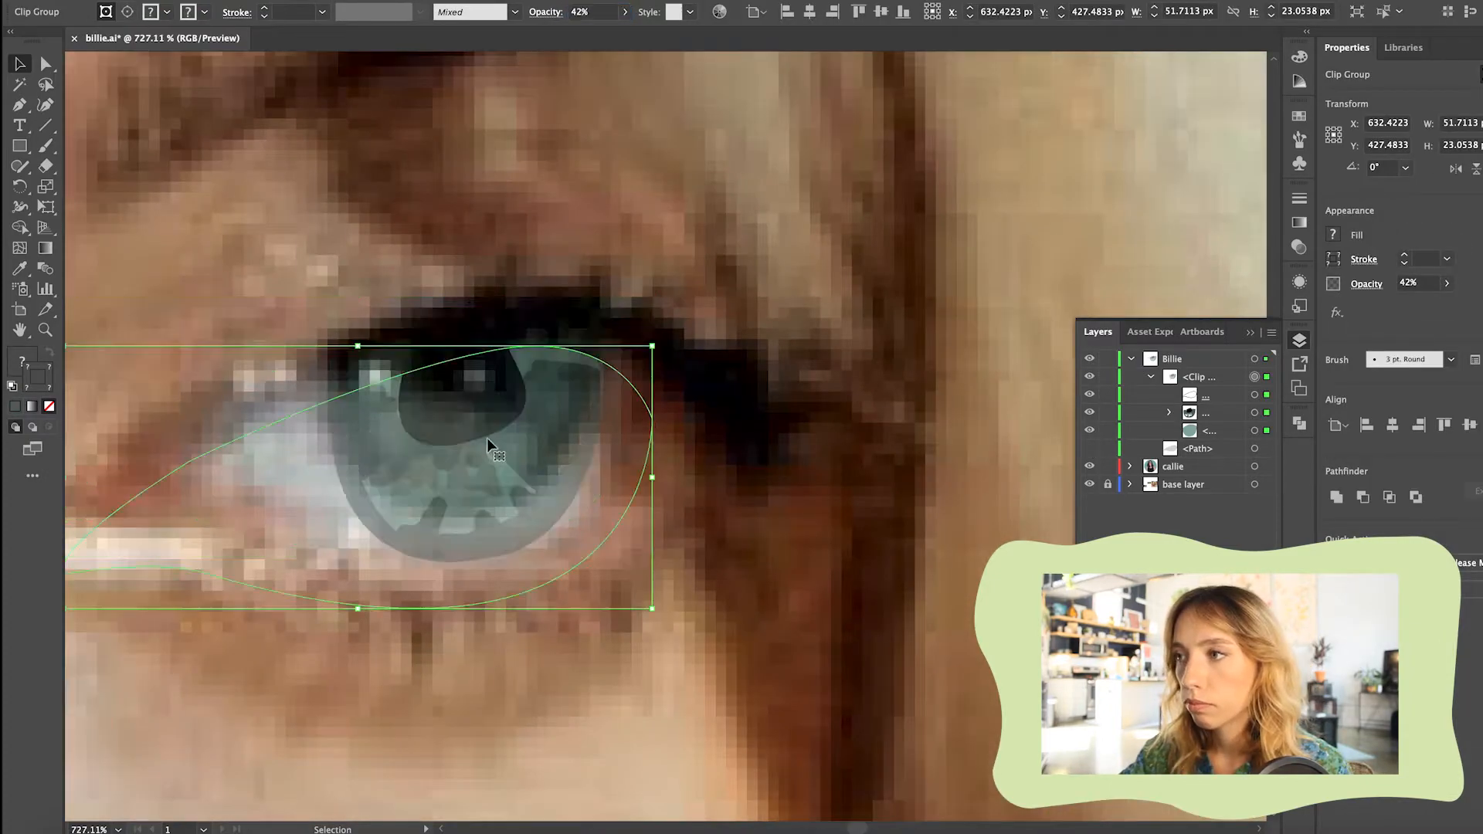
Nudge anchor points in the eye artwork to match the photo and restore its opacity to 100%
left_click_drag(427, 510, 426, 518)
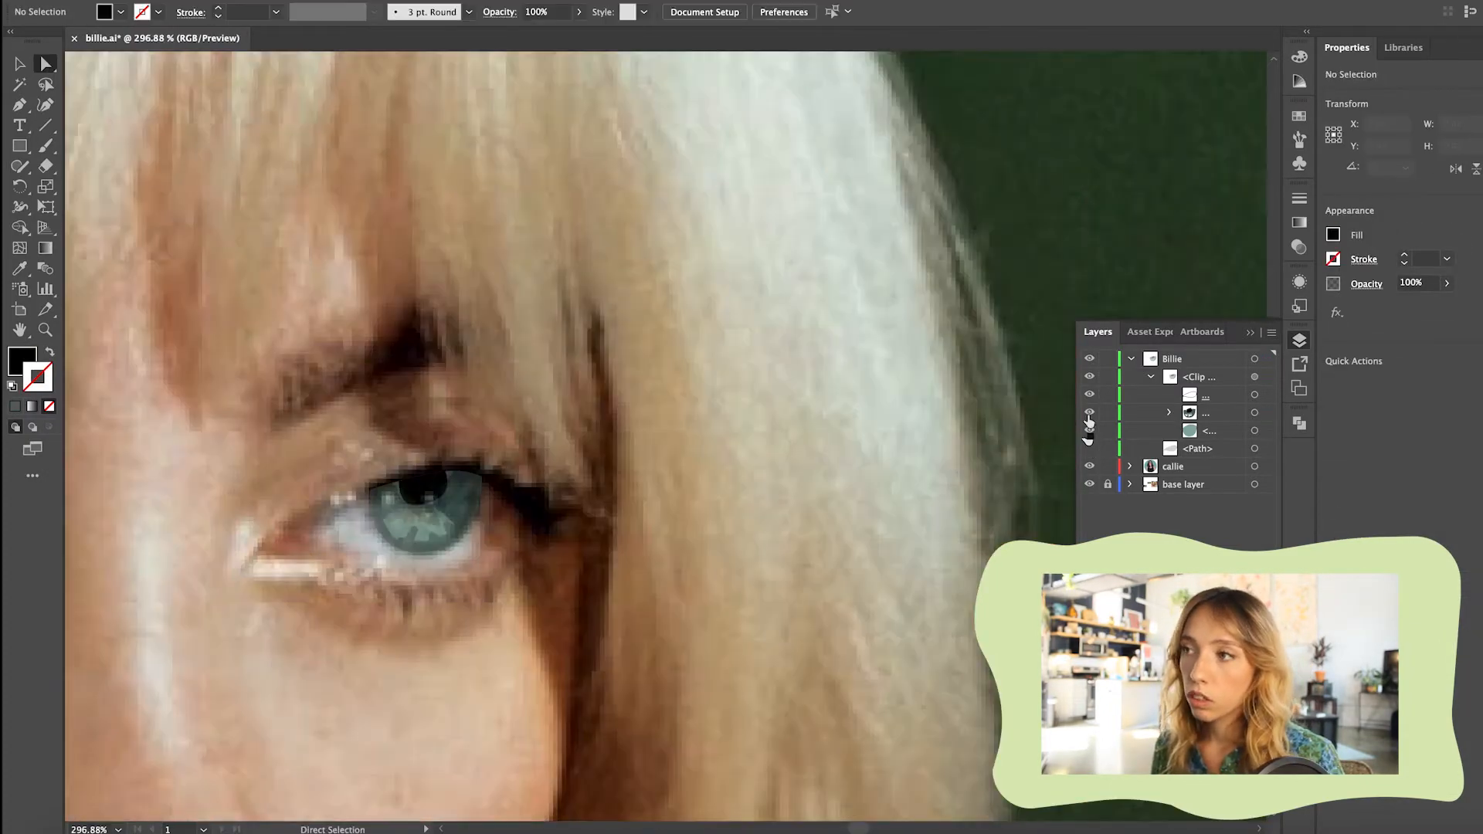
left_click(624, 12)
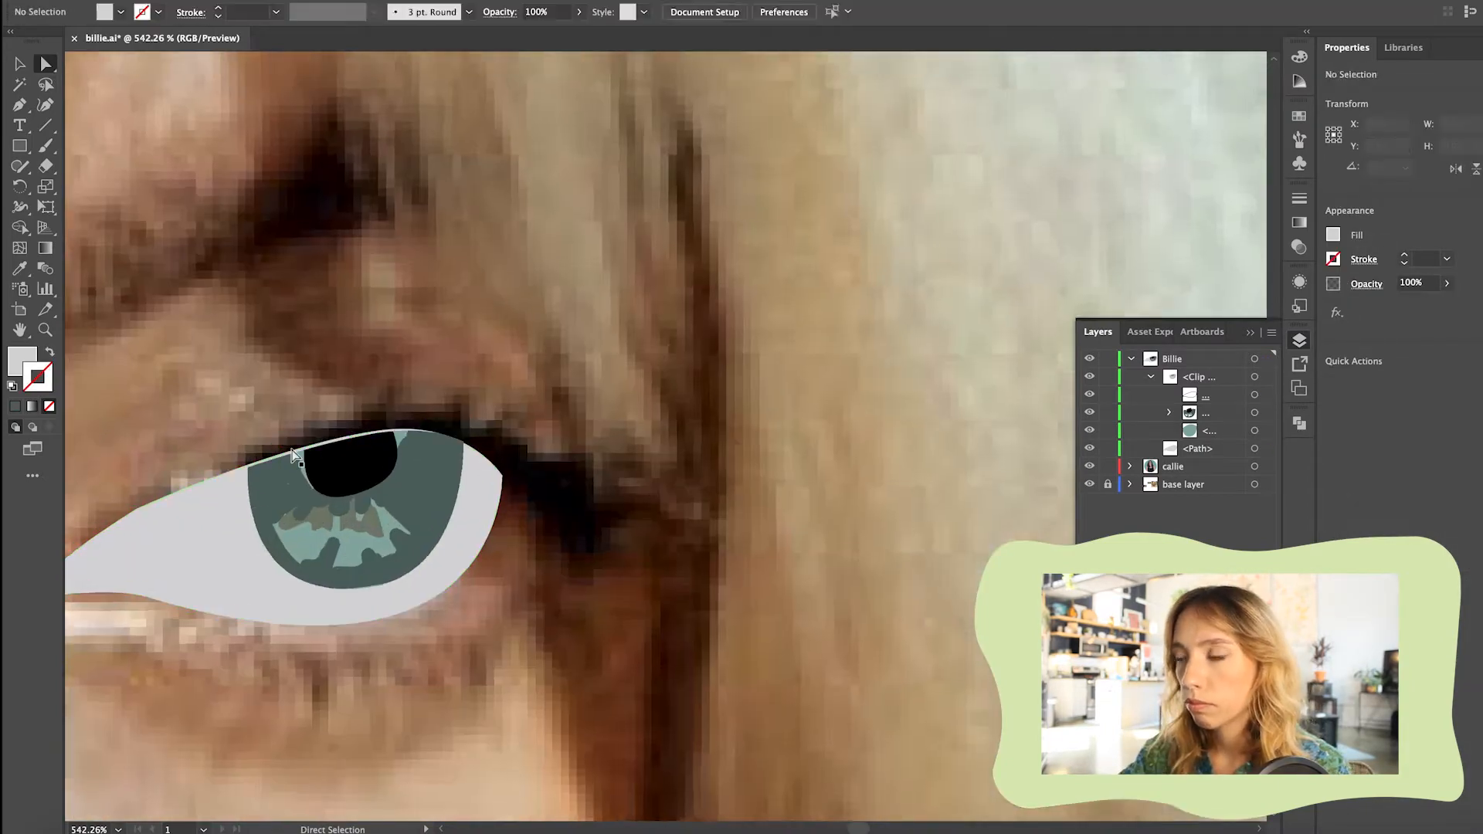
left_click_drag(506, 417, 508, 424)
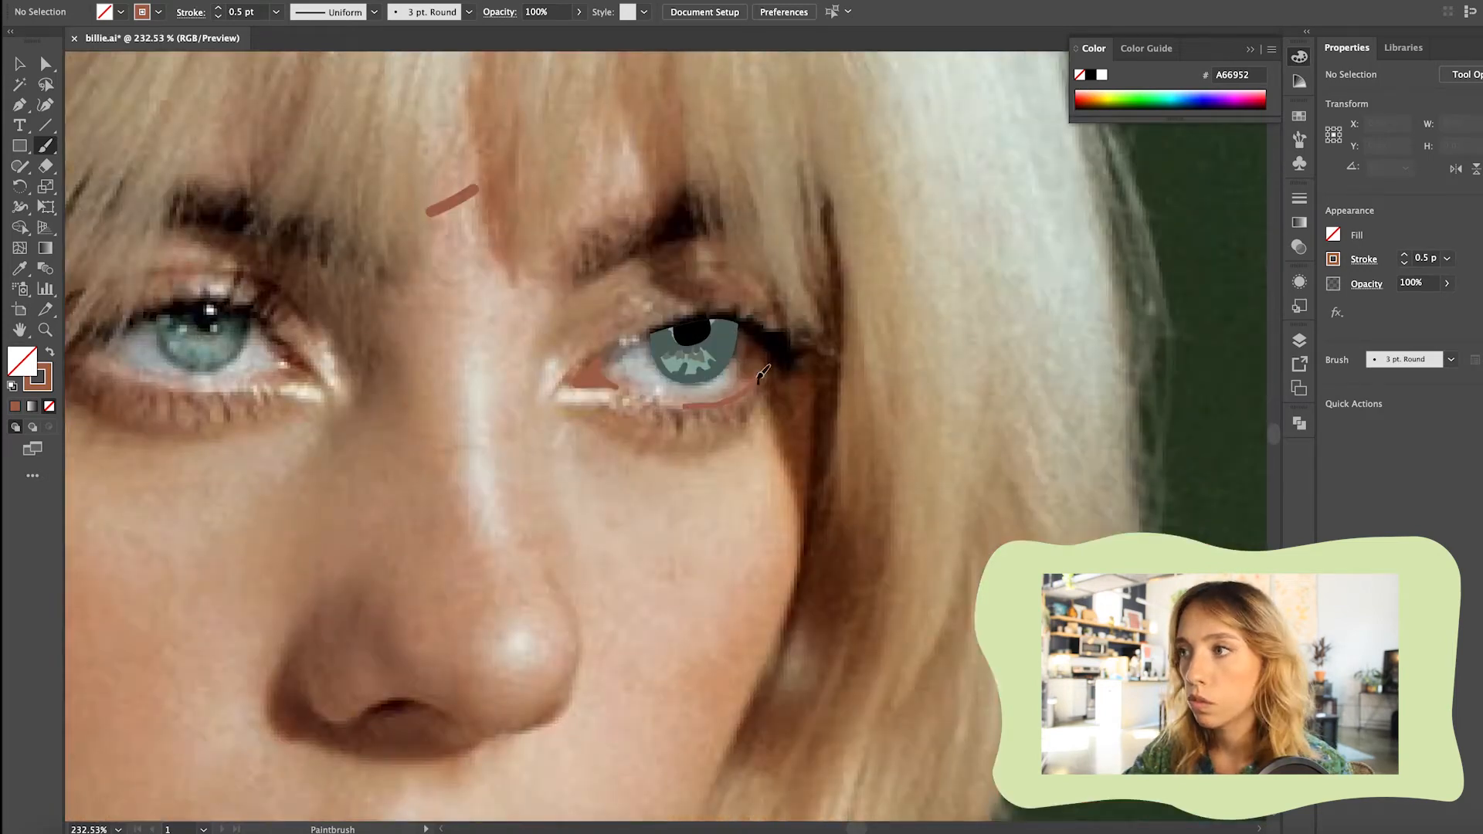
Paint the eye's inner corner and lower rim with 0.5 pt #A66952 brush strokes, moving the inner-corner strokes into the eye's clip group
scroll(686, 407, "up", 5)
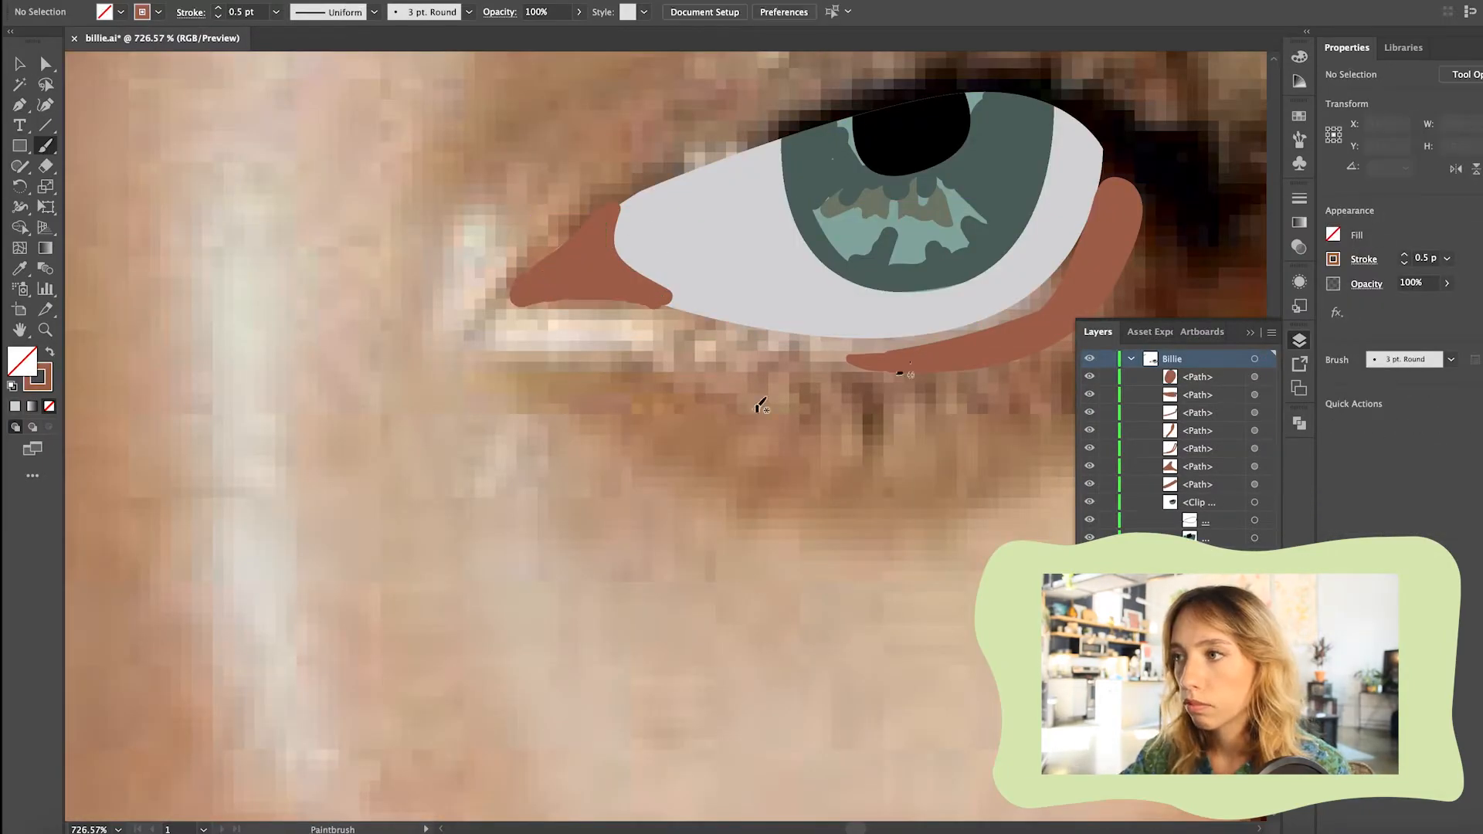
scroll(933, 369, "down", 5)
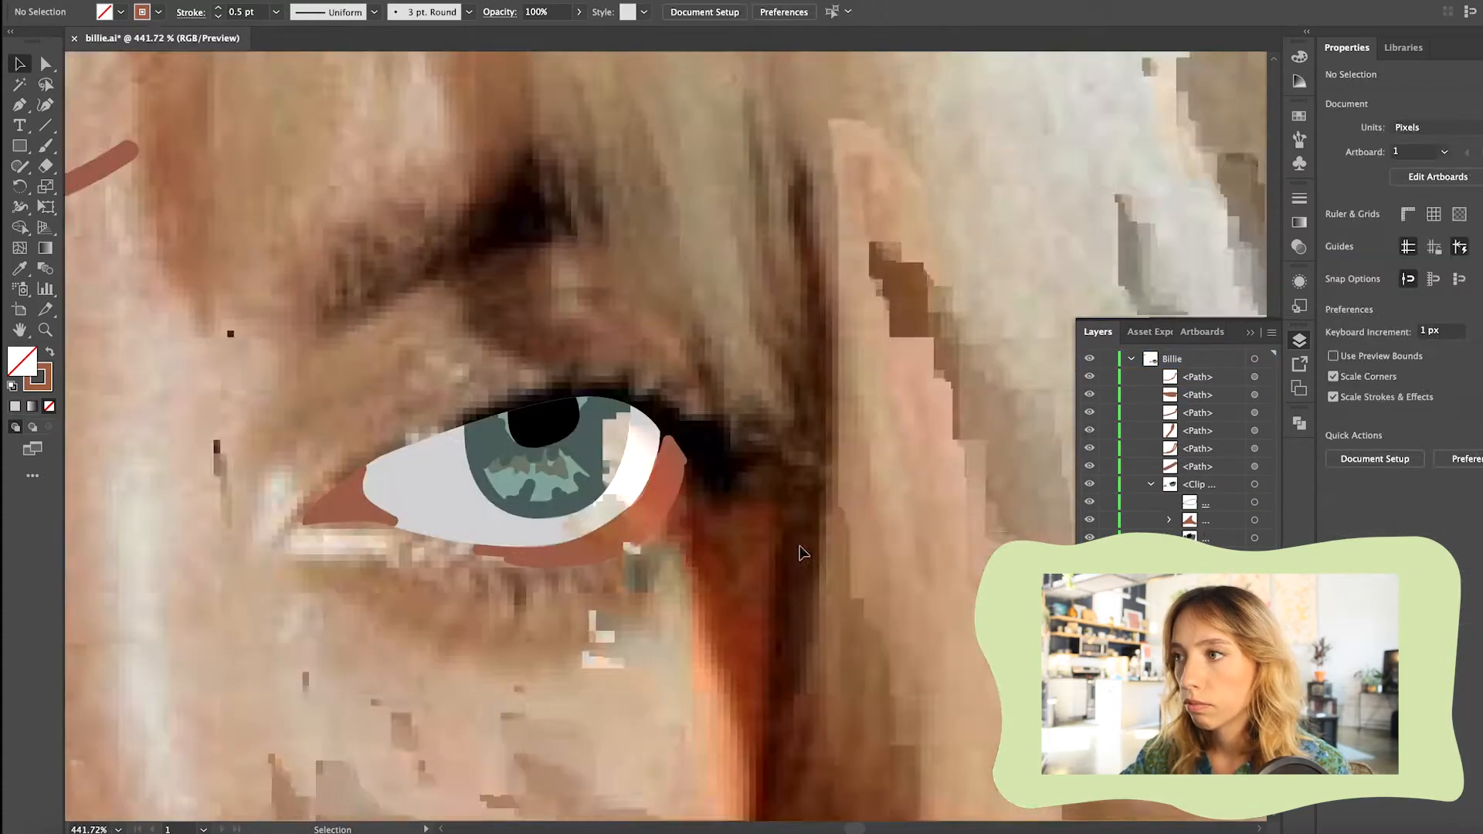
left_click(637, 544)
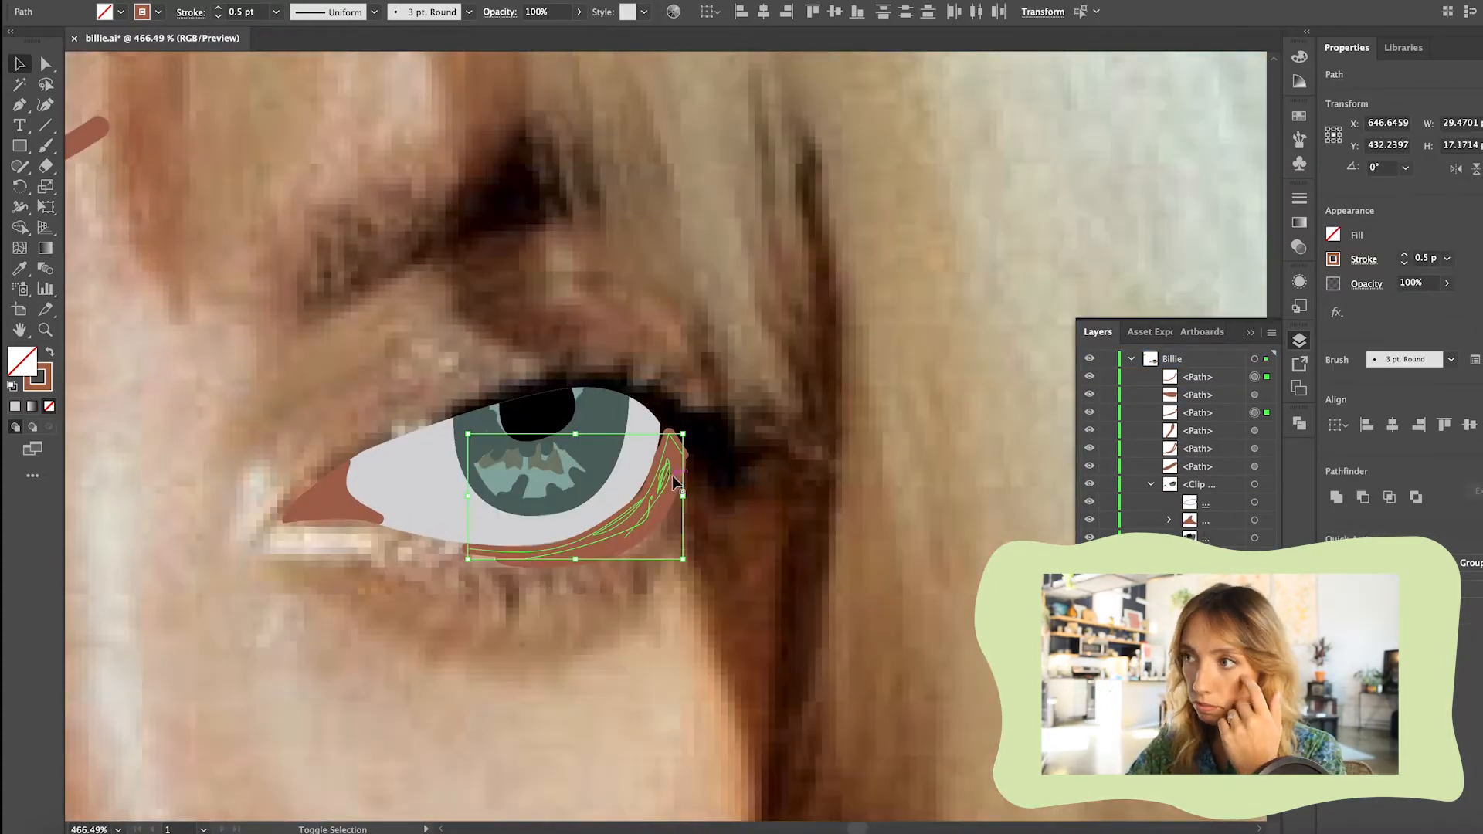
Recolour the lower rim strokes with a skin tone sampled from the photo, applied as a 0.5 pt stroke without fill
left_click(541, 558, "shift")
scroll(533, 502, "down", 6)
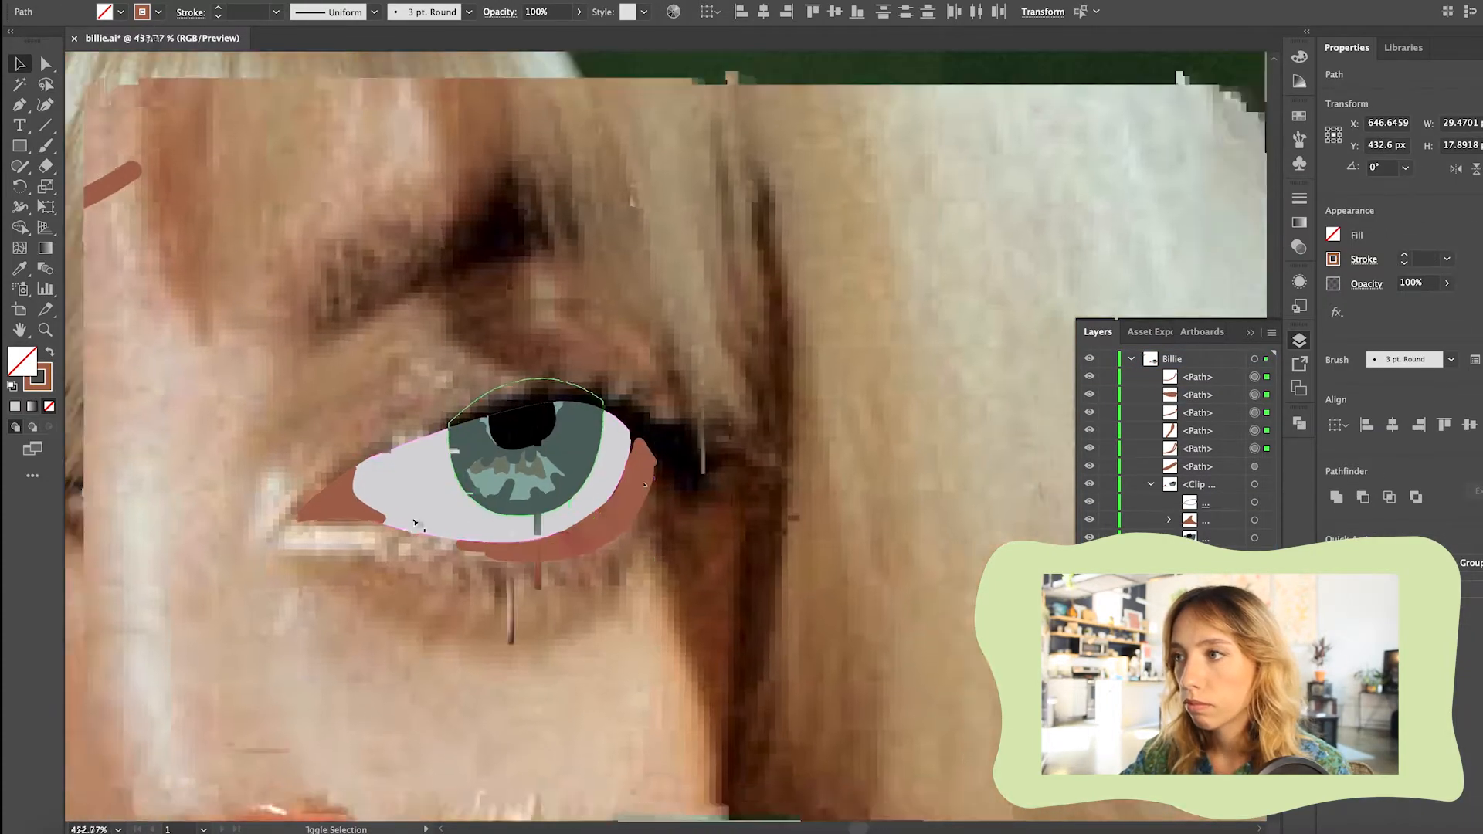
key("i")
left_click(208, 498)
scroll(147, 463, "up", 3)
left_click(50, 352)
left_click(219, 17)
scroll(356, 576, "up", 4)
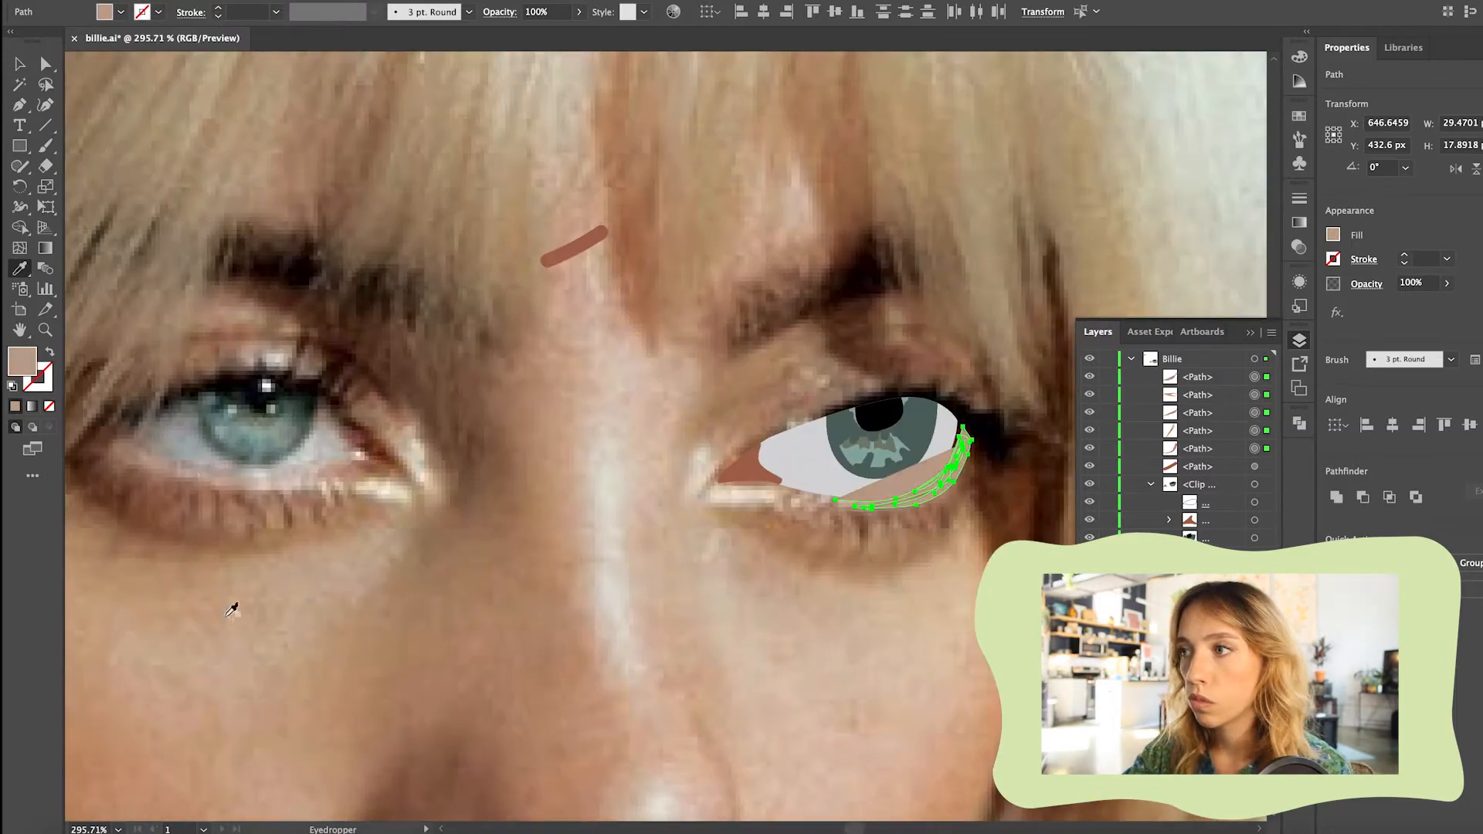
scroll(959, 513, "up", 6)
key("v")
left_click(225, 133)
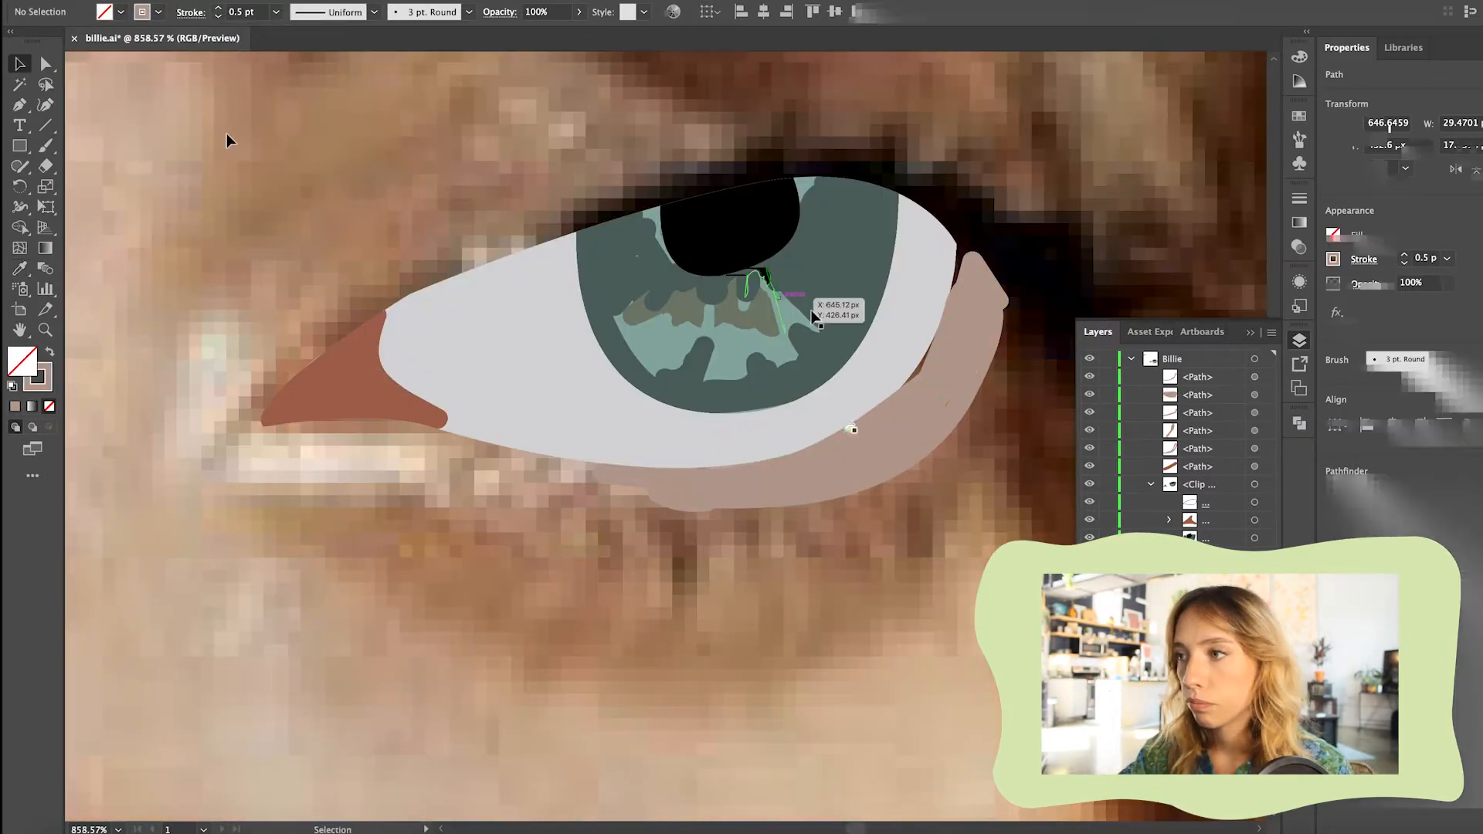
Refine the lower rim strokes along the eye's outer edge, using a 0.75 pt stroke weight
scroll(856, 451, "down", 5)
left_click(856, 451)
key("a")
left_click(900, 410)
key("v")
scroll(780, 585, "down", 5)
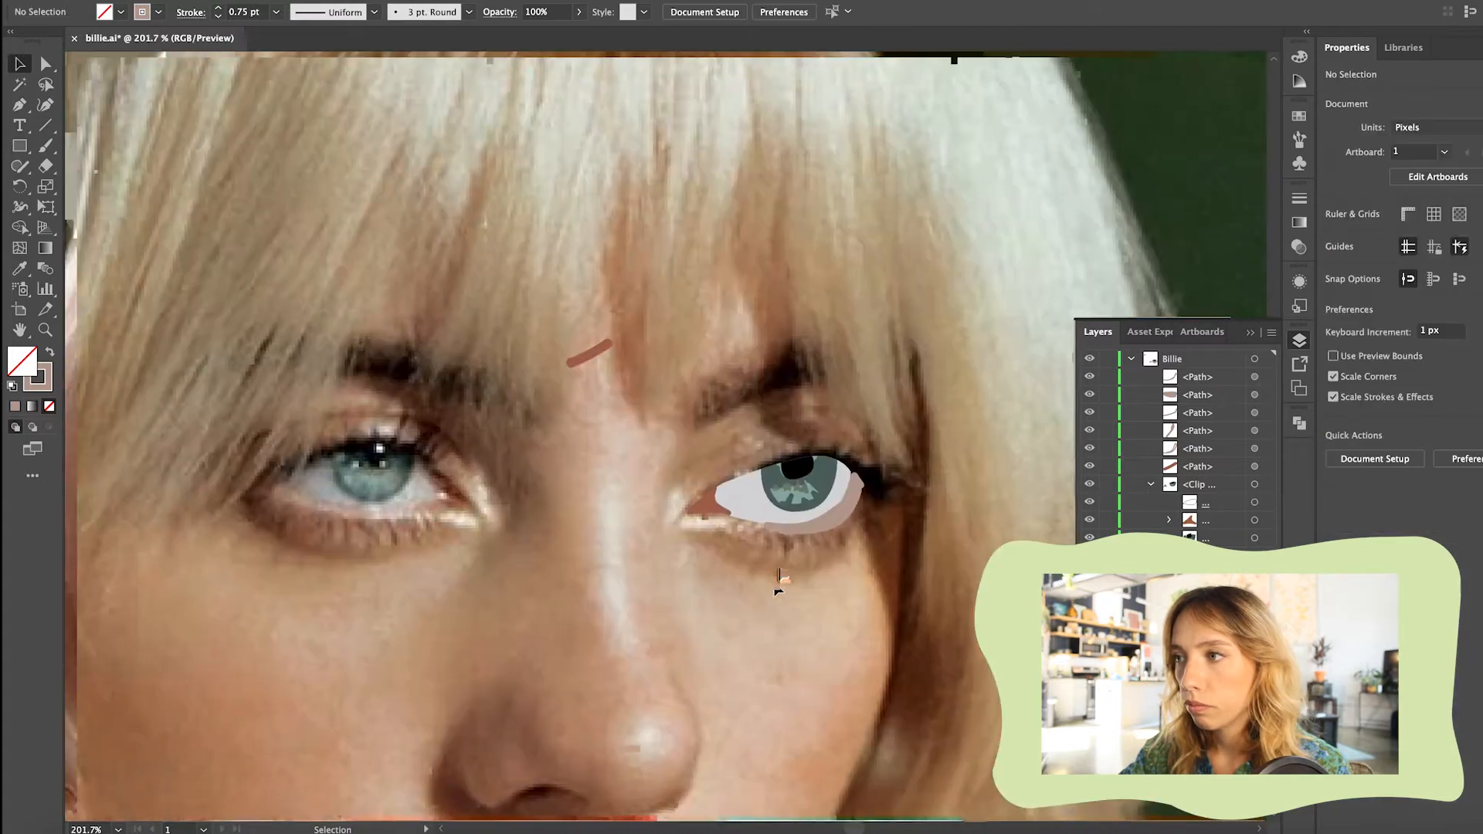
Group the lower rim strokes and move the remaining loose brush paths into that group in the layer stack
scroll(779, 585, "up", 5)
left_click_drag(845, 603, 734, 559)
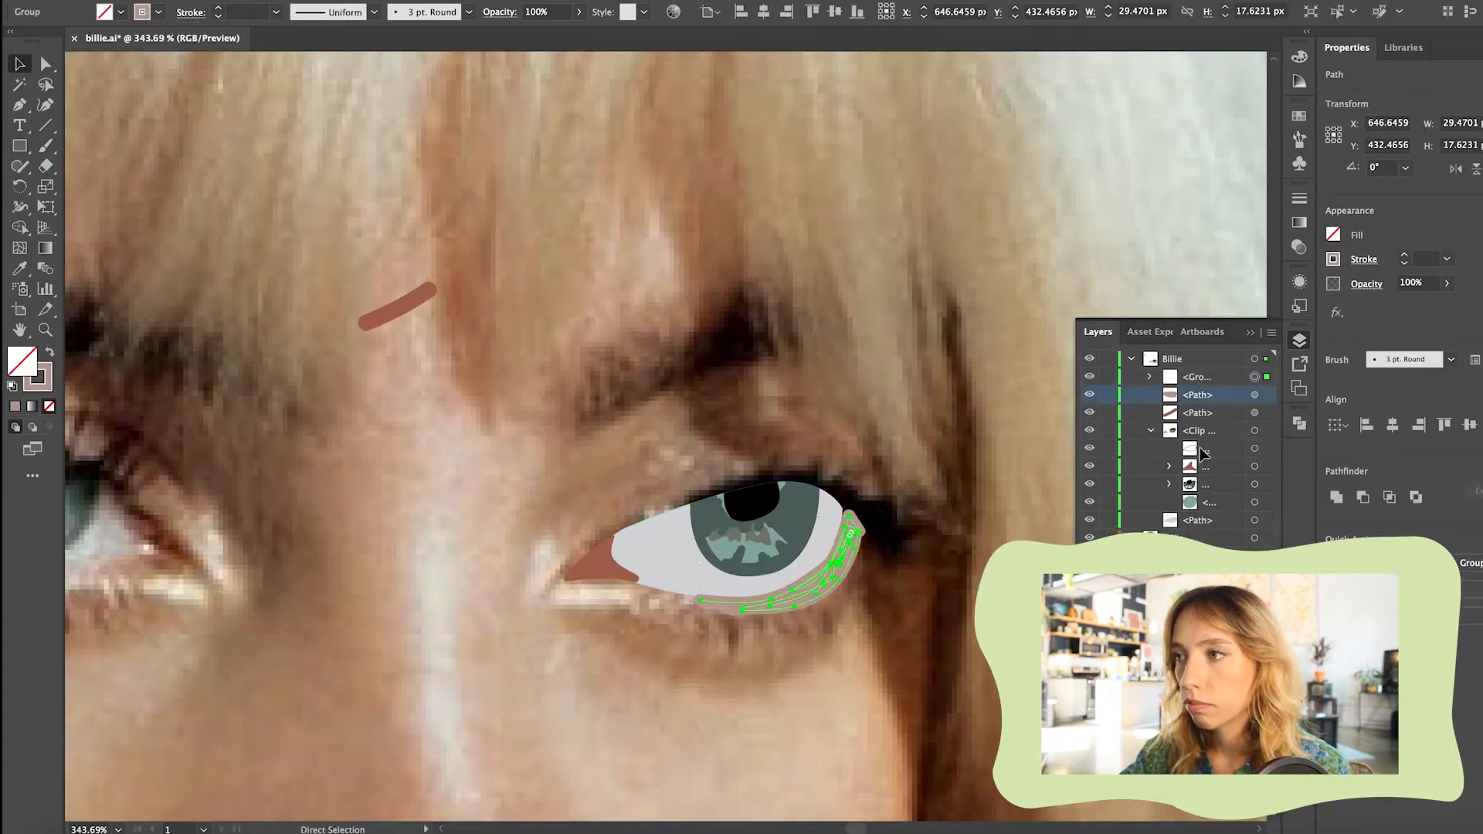
left_click(1197, 413, "shift")
left_click_drag(1198, 395, 1201, 378)
Hide the lower rim group, the clipped eye artwork and the eye white shape to expose the photo
left_click(1089, 376)
left_click(1089, 448)
left_click(1150, 394)
left_click(1089, 413)
scroll(756, 532, "down", 3)
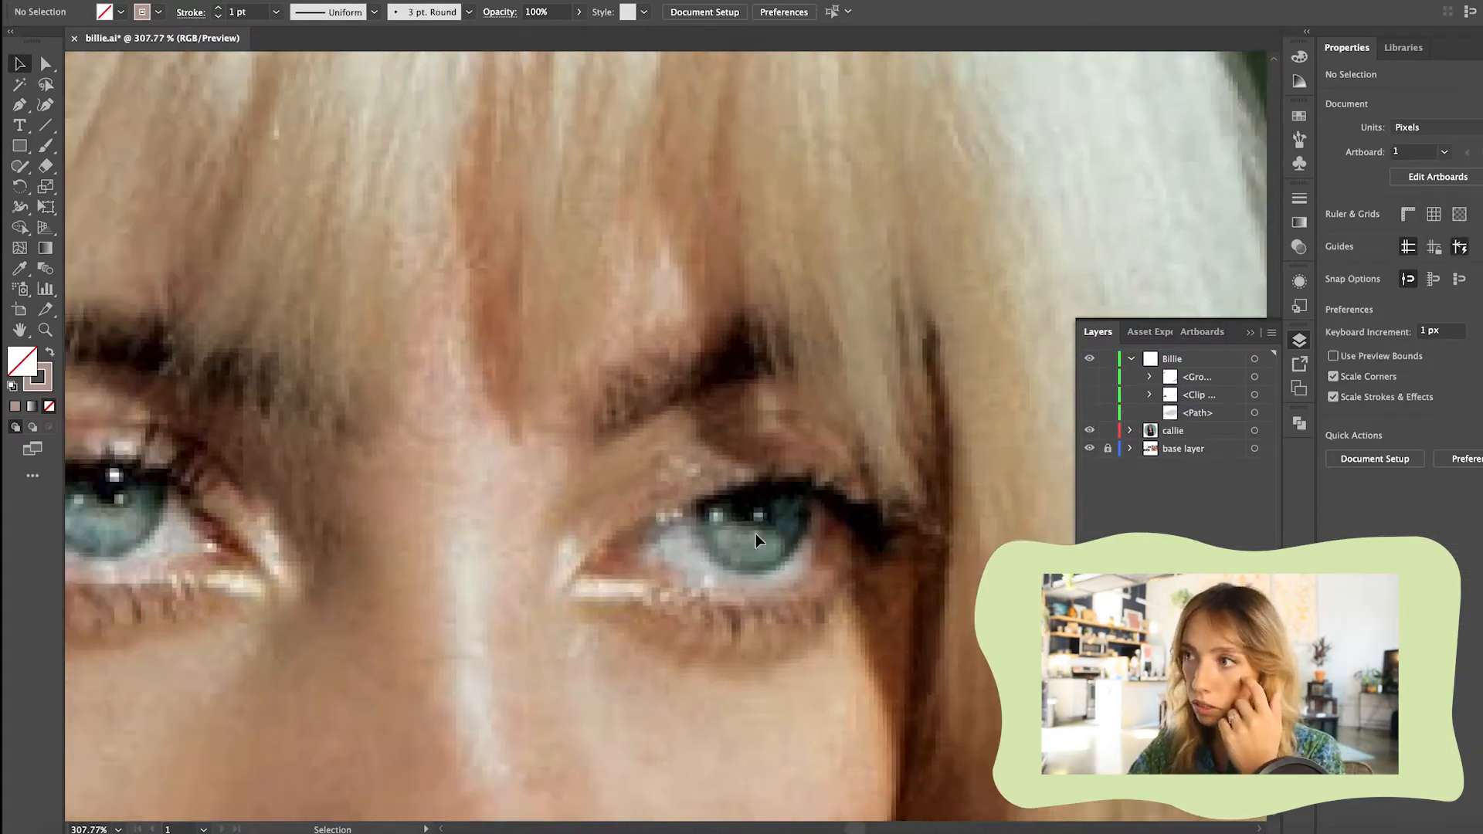
Draw the upper lash line along the eyelid as a curved black 1 pt Pen tool path without fill
scroll(755, 532, "up", 1)
left_click(20, 105)
double_click(38, 378)
left_click_drag(116, 494, 68, 602)
left_click(533, 328)
left_click(634, 522)
left_click_drag(670, 500, 681, 488)
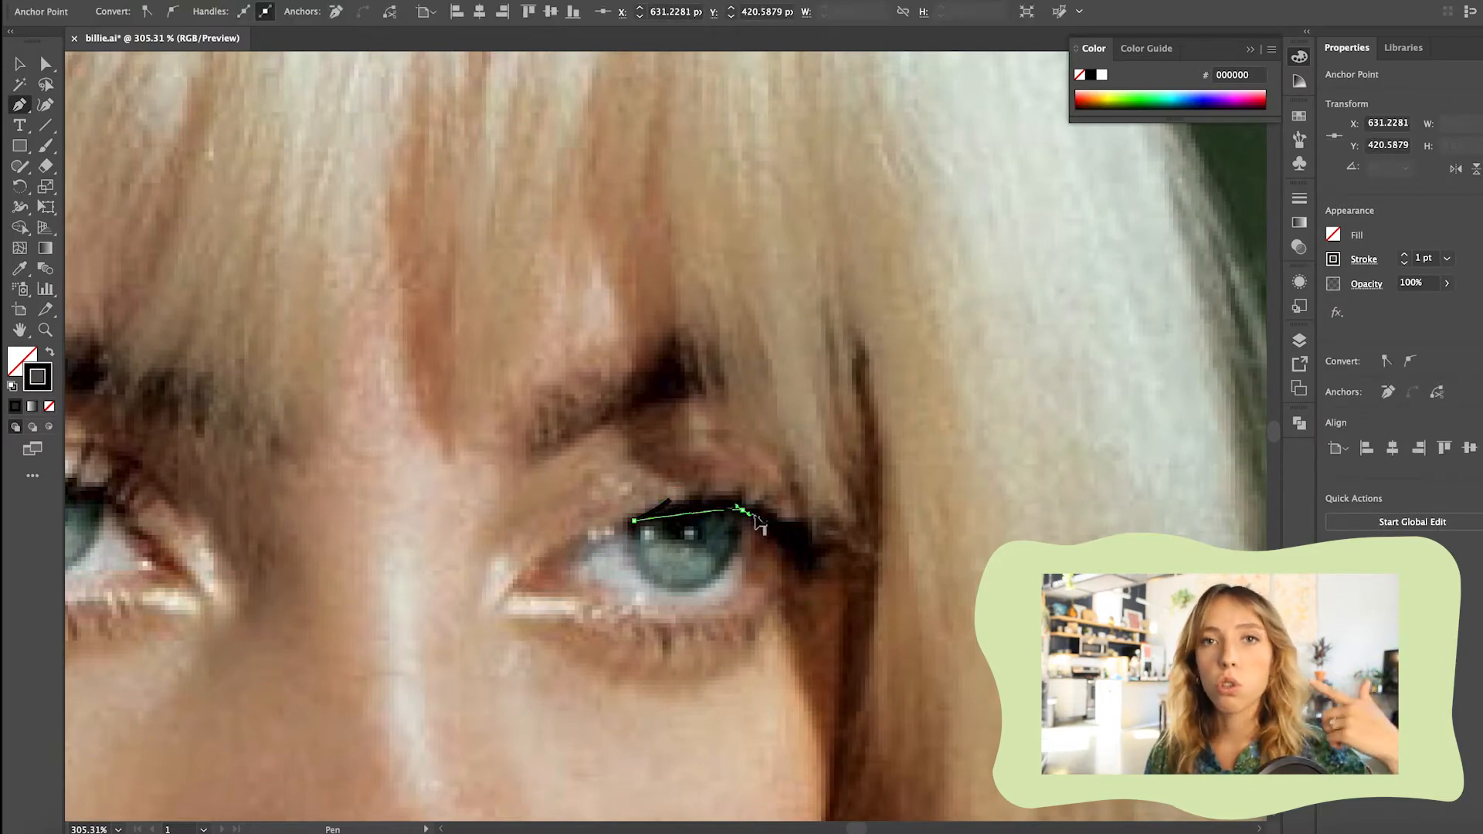
key("Escape")
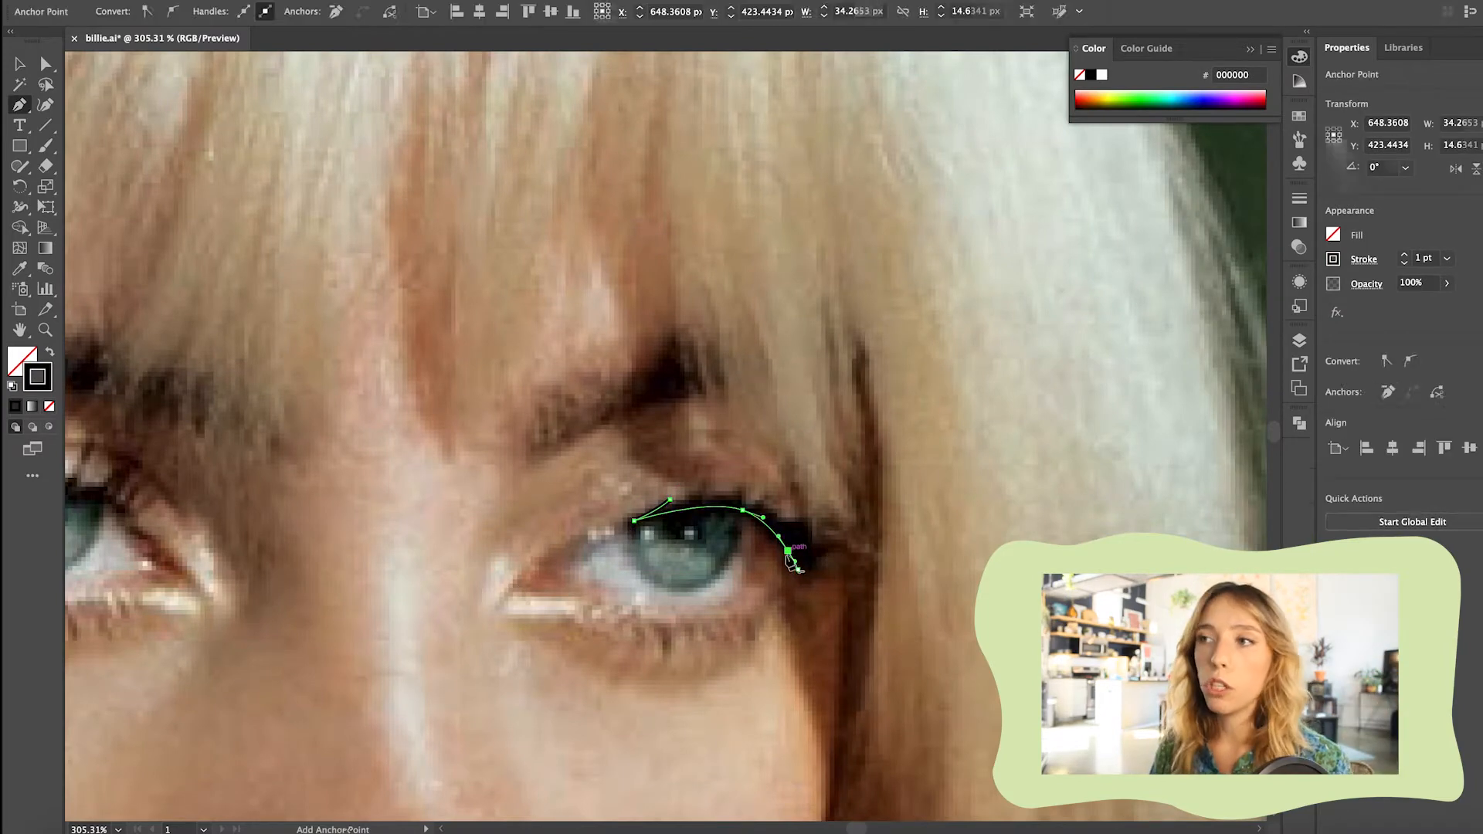
Lock the lash line and draw seven short curved lashes fanning out from it with the Pen tool
left_click(1299, 340)
left_click(1108, 377)
left_click(774, 535)
mouse_move(847, 547)
left_mouse_down()
mouse_move(864, 538)
mouse_move(857, 527)
mouse_move(820, 535)
left_mouse_up()
key("Escape")
left_click(771, 529)
key("Escape")
left_click(763, 522)
key("Escape")
left_click(682, 506)
left_click_drag(704, 500, 790, 512)
key("Escape")
left_click(699, 507)
key("Escape")
left_click(746, 512)
key("Escape")
left_click(730, 512)
left_click_drag(762, 499, 770, 491)
Select all seven lashes and apply the triangular width profile that tapers to a point
left_click(19, 64)
left_click_drag(866, 335, 680, 573)
left_click(374, 12)
left_click(321, 145)
left_click(965, 278)
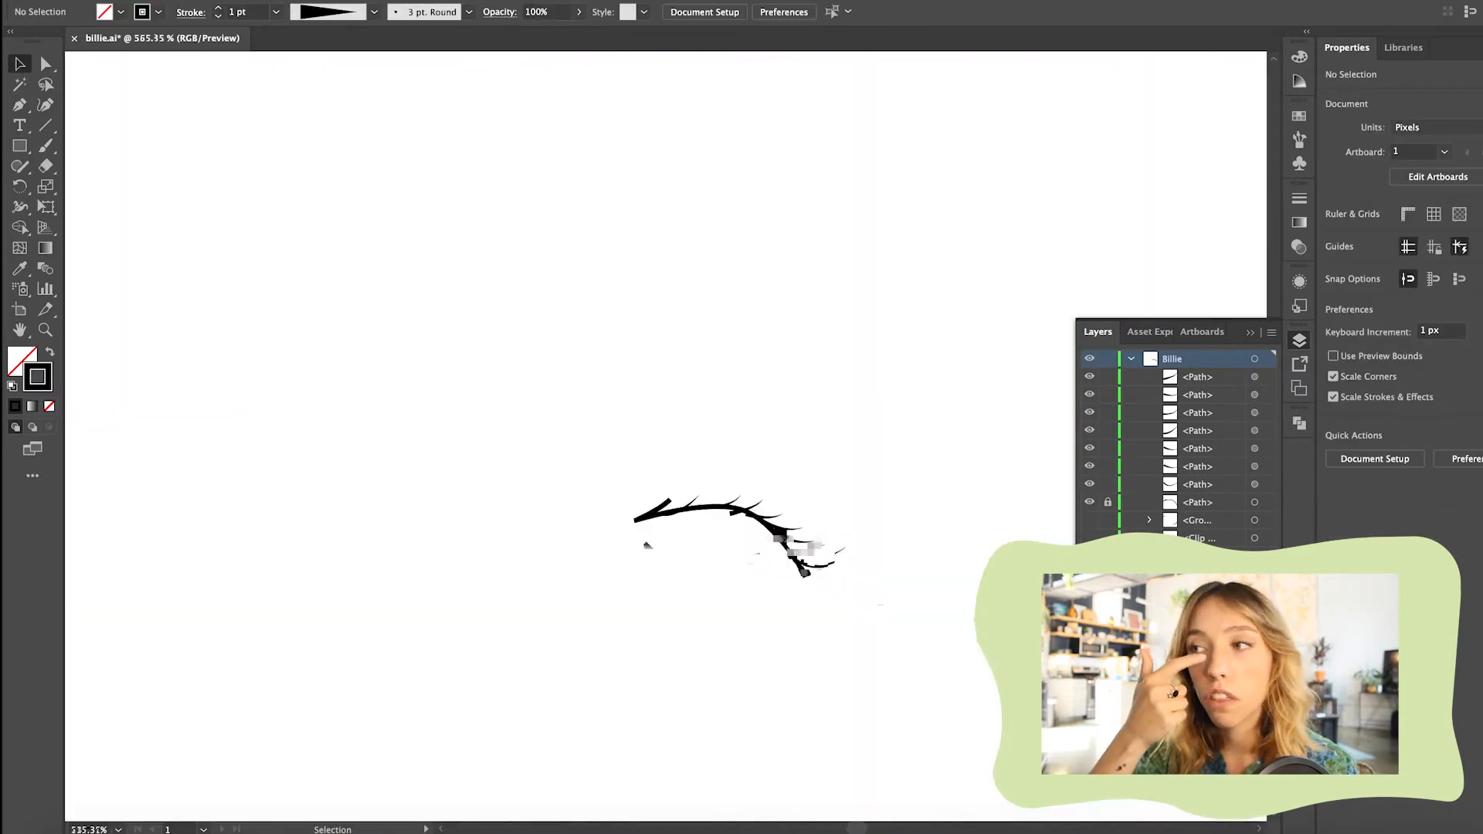
Try the triangular tapered width profile on the upper lash line
scroll(618, 509, "up", 3)
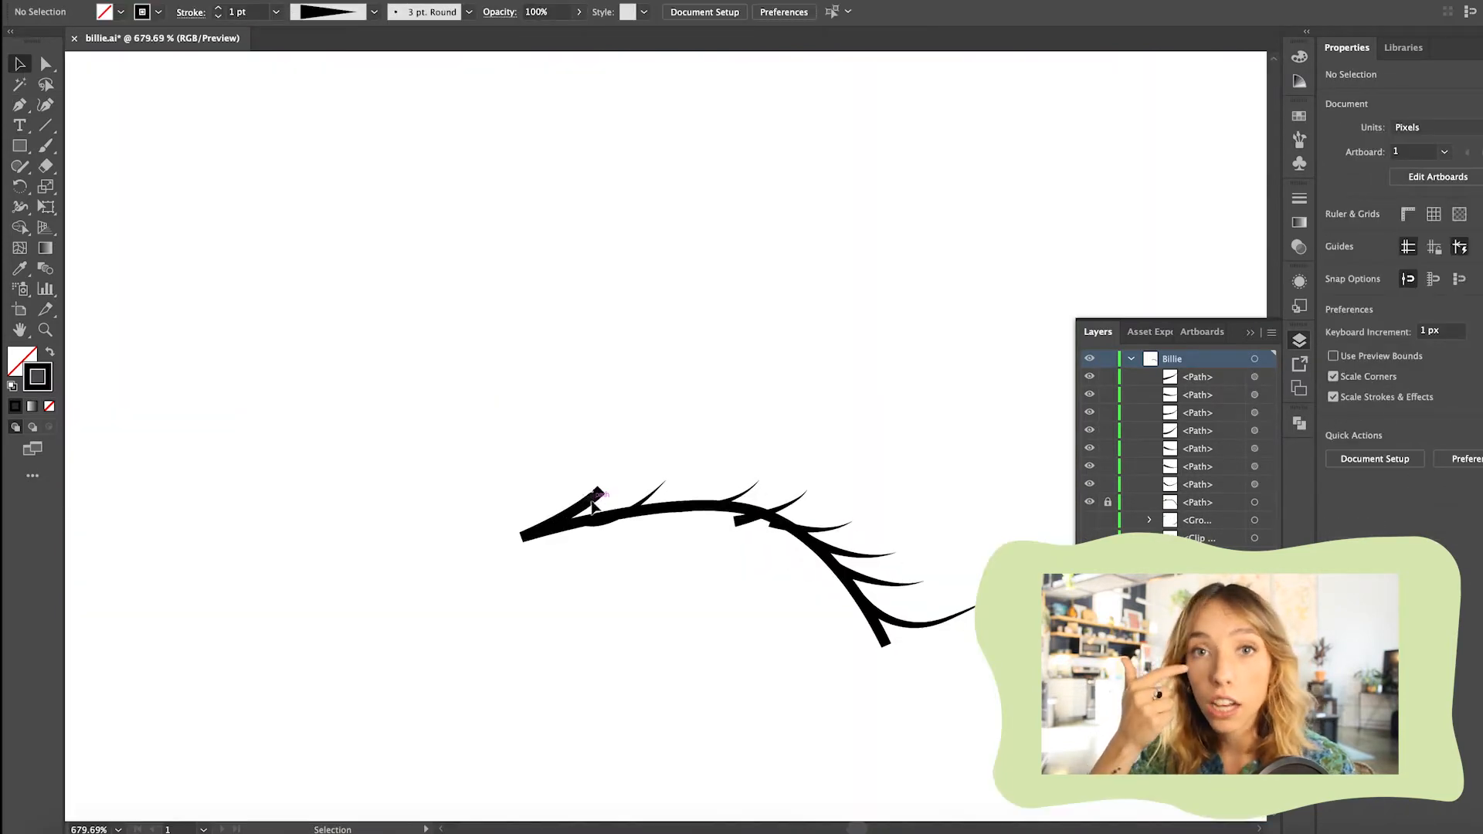
left_click(633, 508)
left_click(374, 13)
left_click(330, 159)
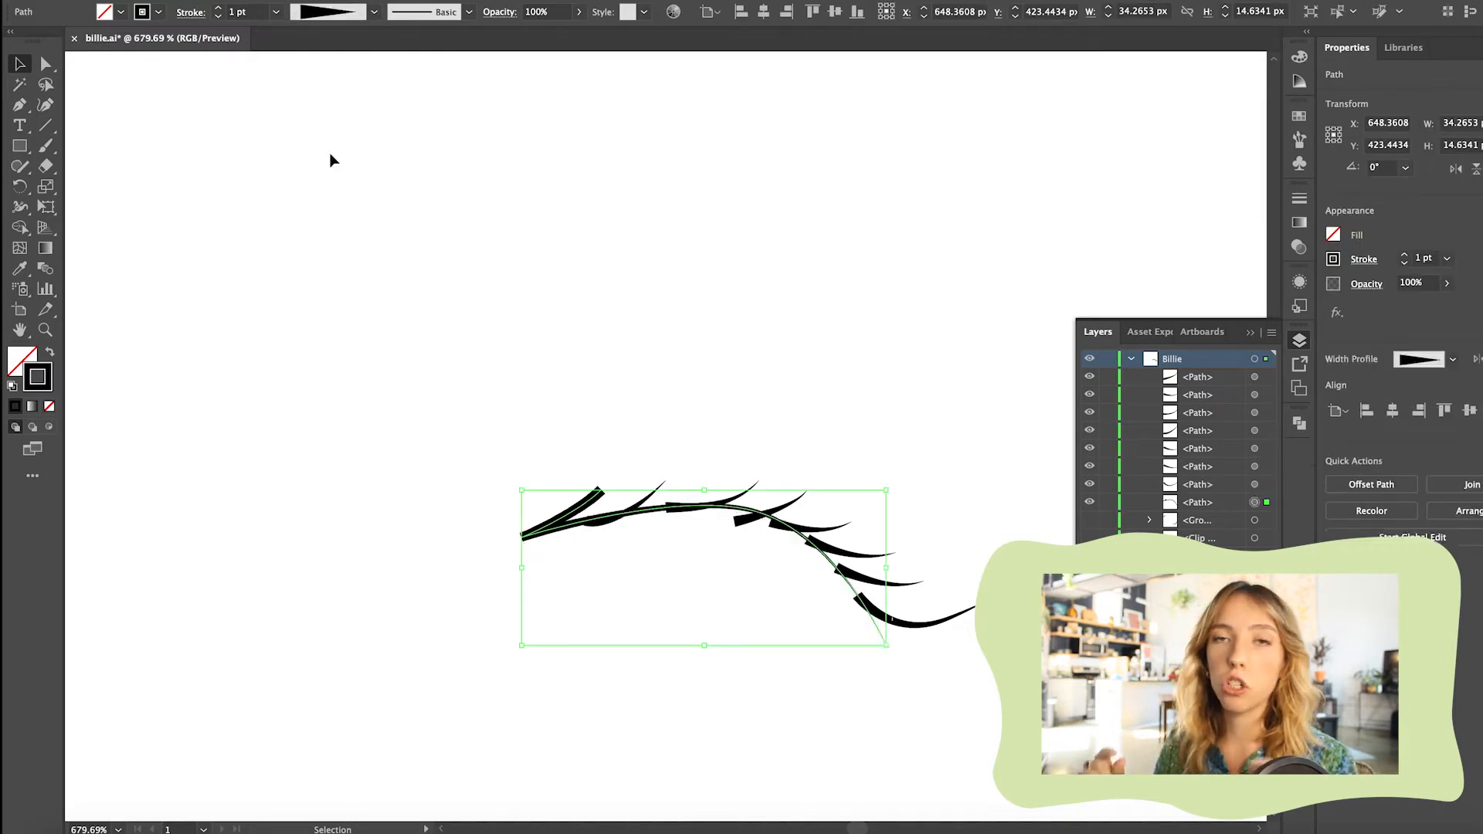
left_click(562, 410)
Remove the stray segment that branches off the inner end of the upper lash line
key("a")
left_click(577, 505)
left_click(600, 491)
key("p")
scroll(603, 498, "up", 4)
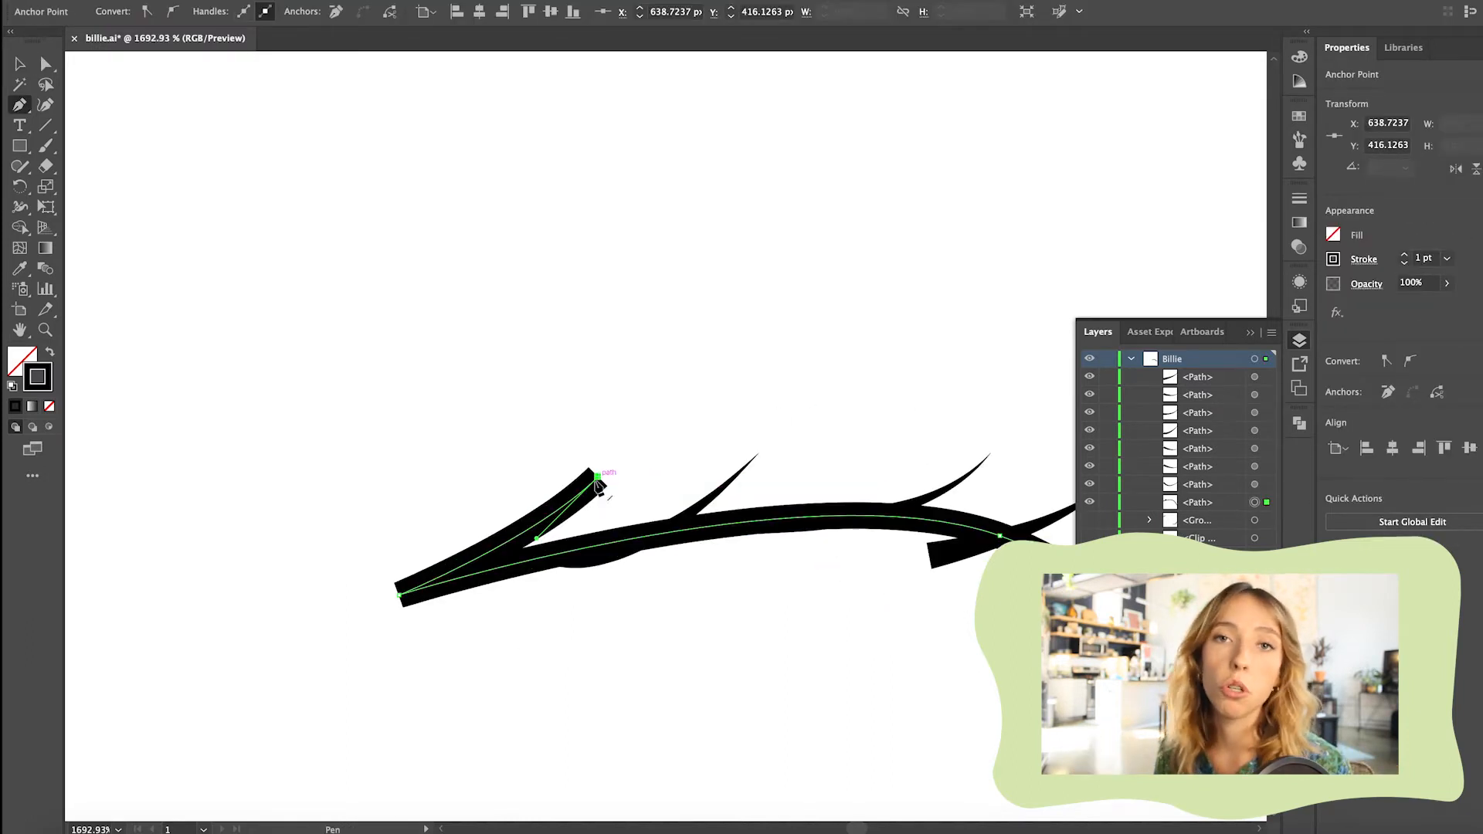
scroll(401, 593, "down", 2)
left_click(46, 65)
left_click_drag(533, 515, 442, 569)
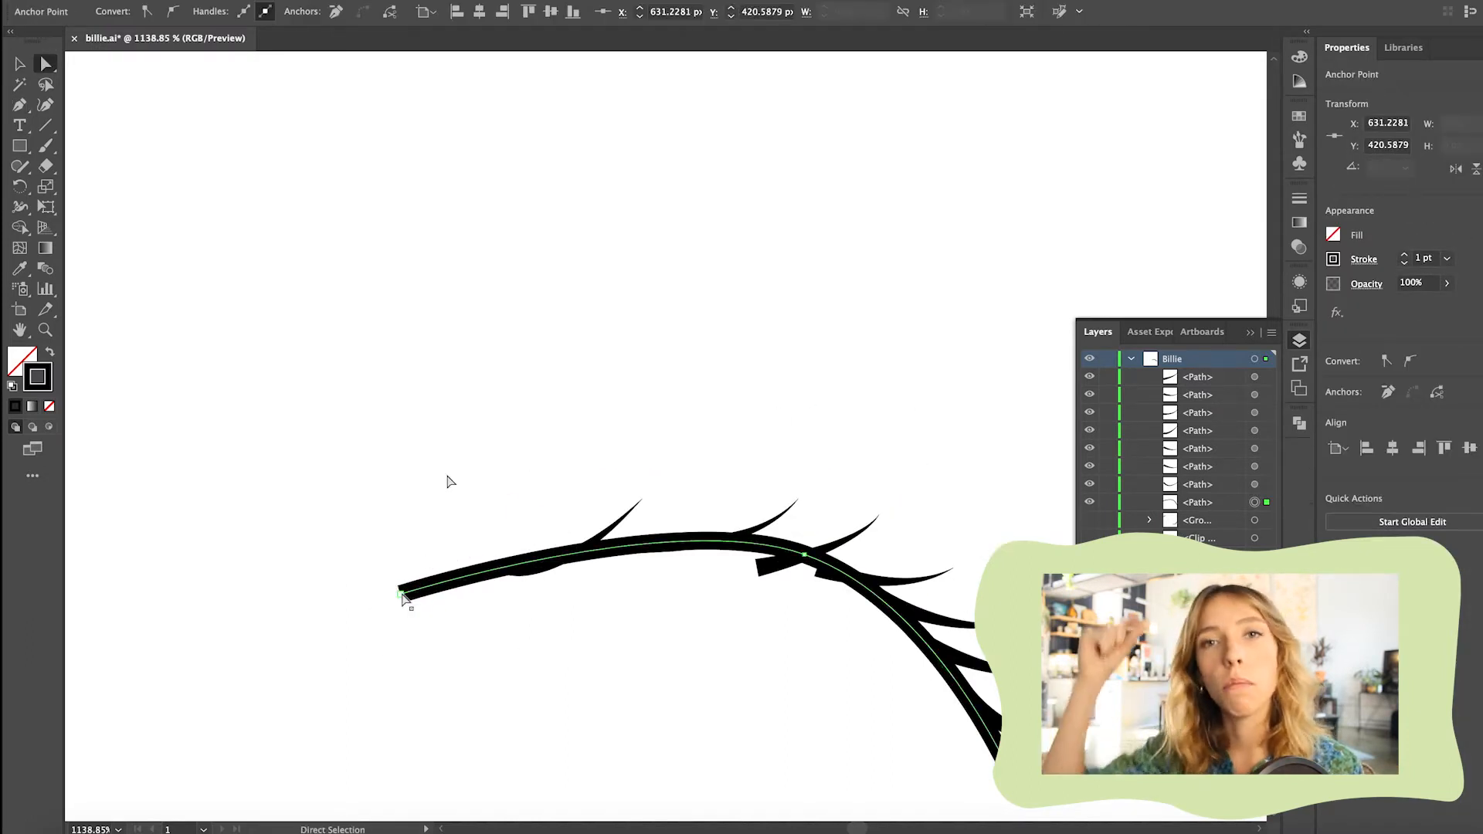
Apply the elliptical width profile to the upper lash line so both ends taper
scroll(448, 479, "down", 3)
key("v")
left_click(433, 569)
left_click(437, 559)
left_click(374, 12)
left_click(321, 67)
scroll(709, 526, "up", 3)
Set the lash line's stroke weight to 2 pt and move a lash's base anchor inside the thick line
left_click(709, 529)
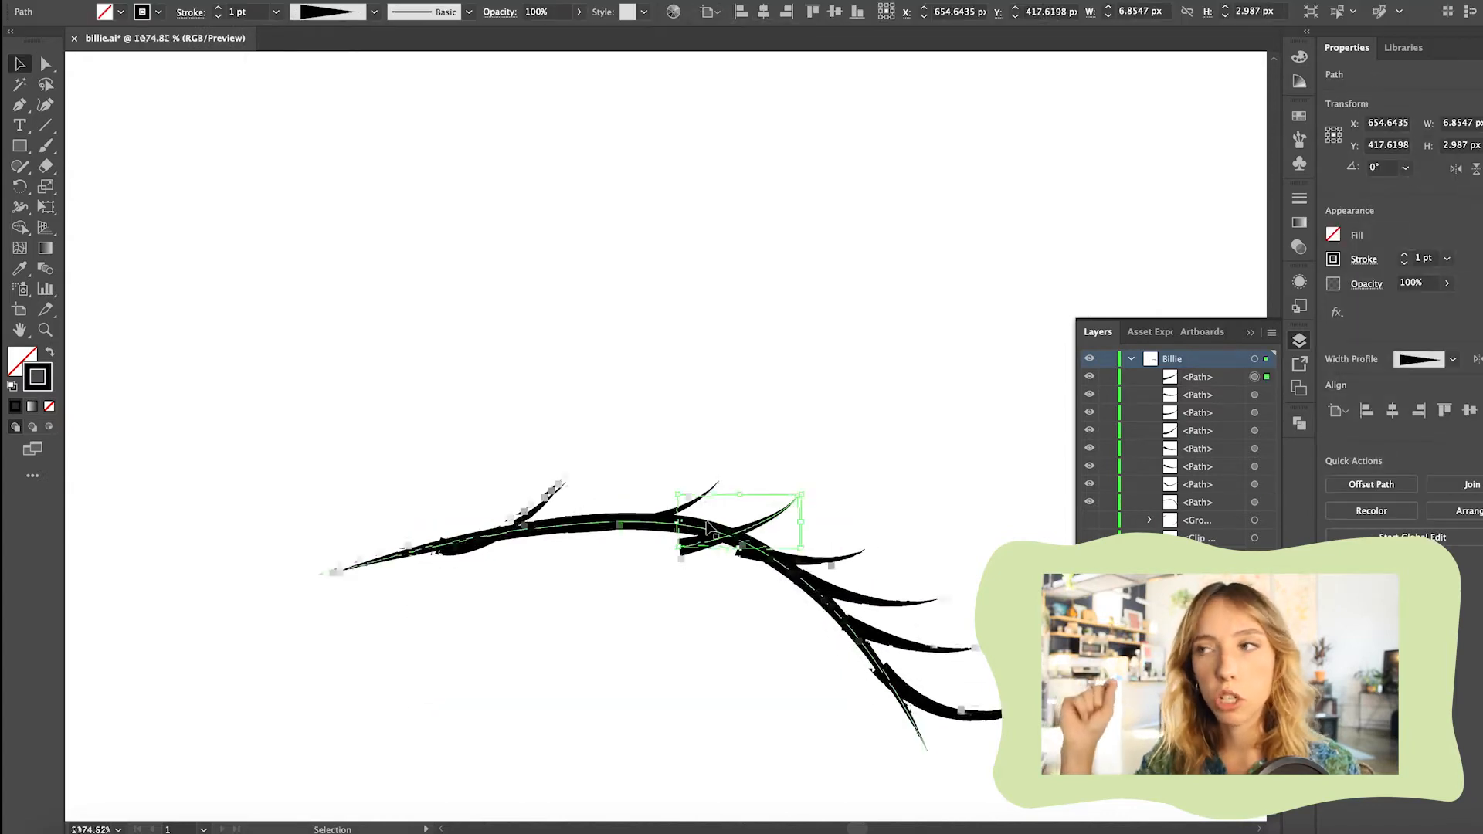
left_click(707, 523)
double_click(219, 9)
scroll(699, 583, "up", 4)
key("a")
left_click_drag(655, 499, 654, 466)
key("super+shift+a")
scroll(654, 466, "down", 4)
Lock the lash line and draw four more curved lashes between and beside the existing ones
key("p")
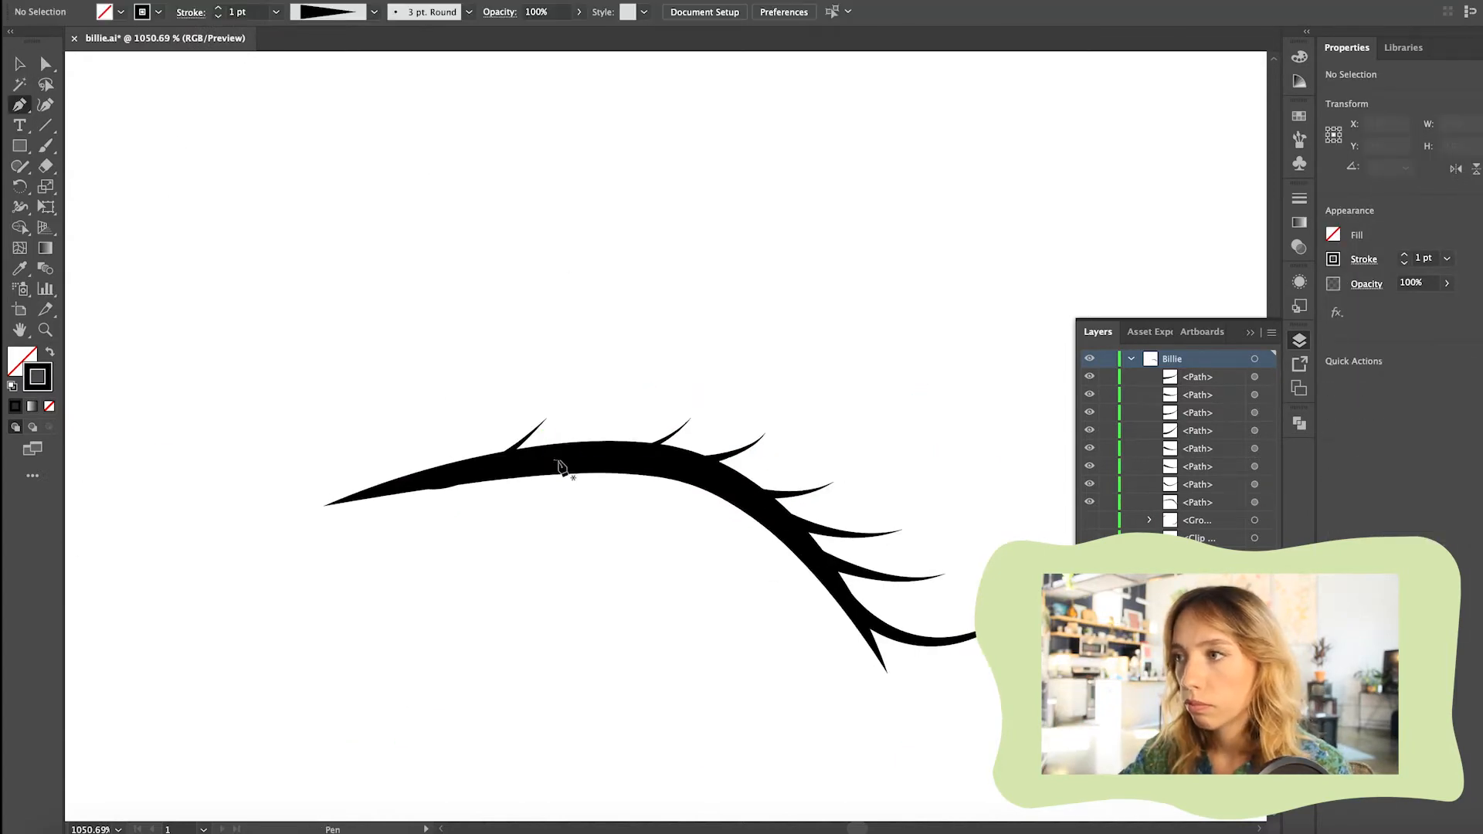
left_click(550, 460)
left_click(1108, 520)
left_click(505, 476)
left_click_drag(612, 419, 632, 394)
key("super+shift+a")
left_click(656, 457)
left_click_drag(788, 470, 855, 448)
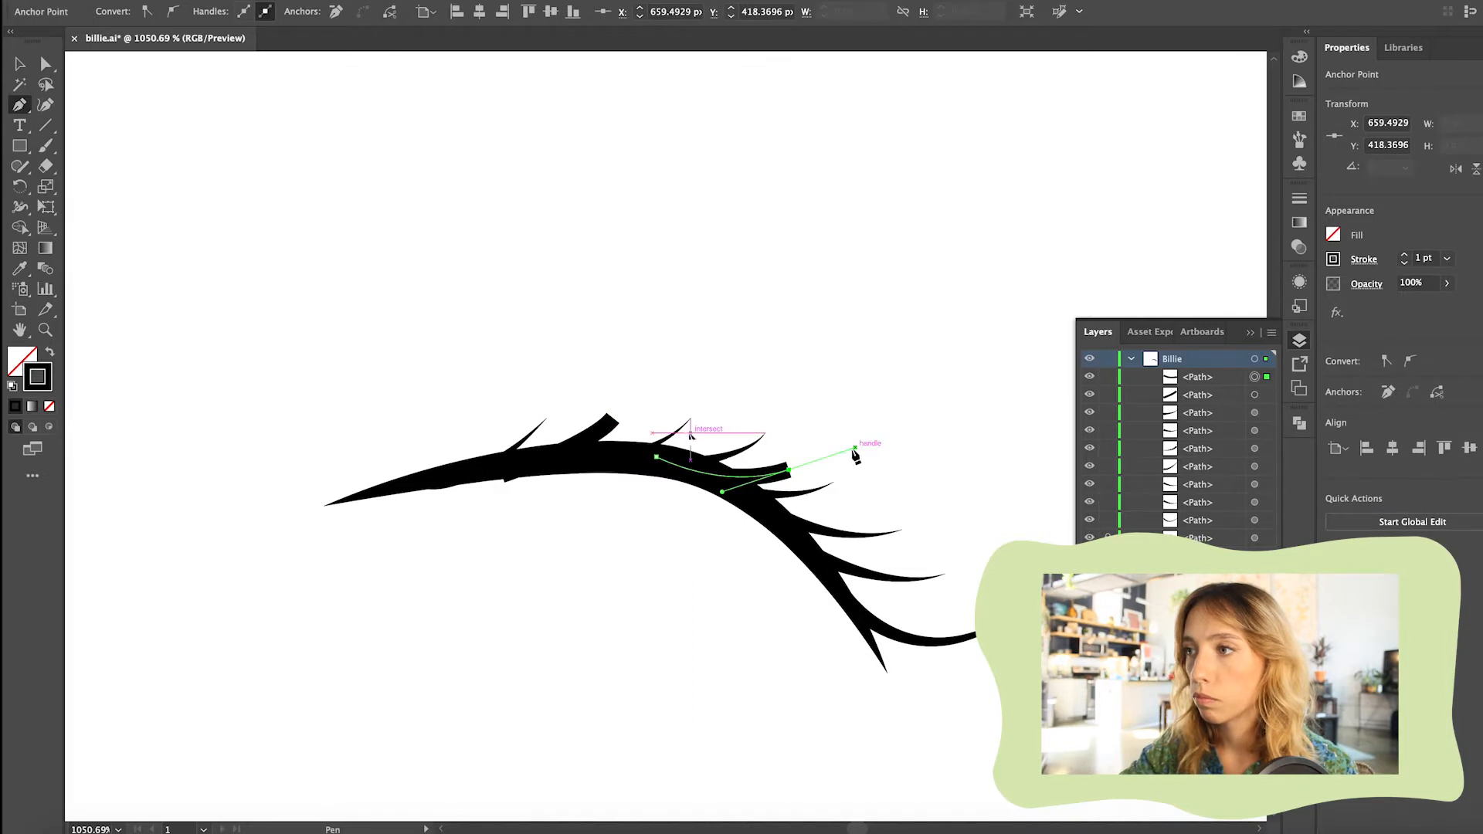
key("super+shift+a")
left_click(804, 540)
left_click_drag(920, 611, 986, 611)
key("super+shift+a")
left_click(396, 481)
left_click_drag(452, 433, 476, 395)
Select the four new lashes and apply the triangular tapered width profile
left_click(20, 64)
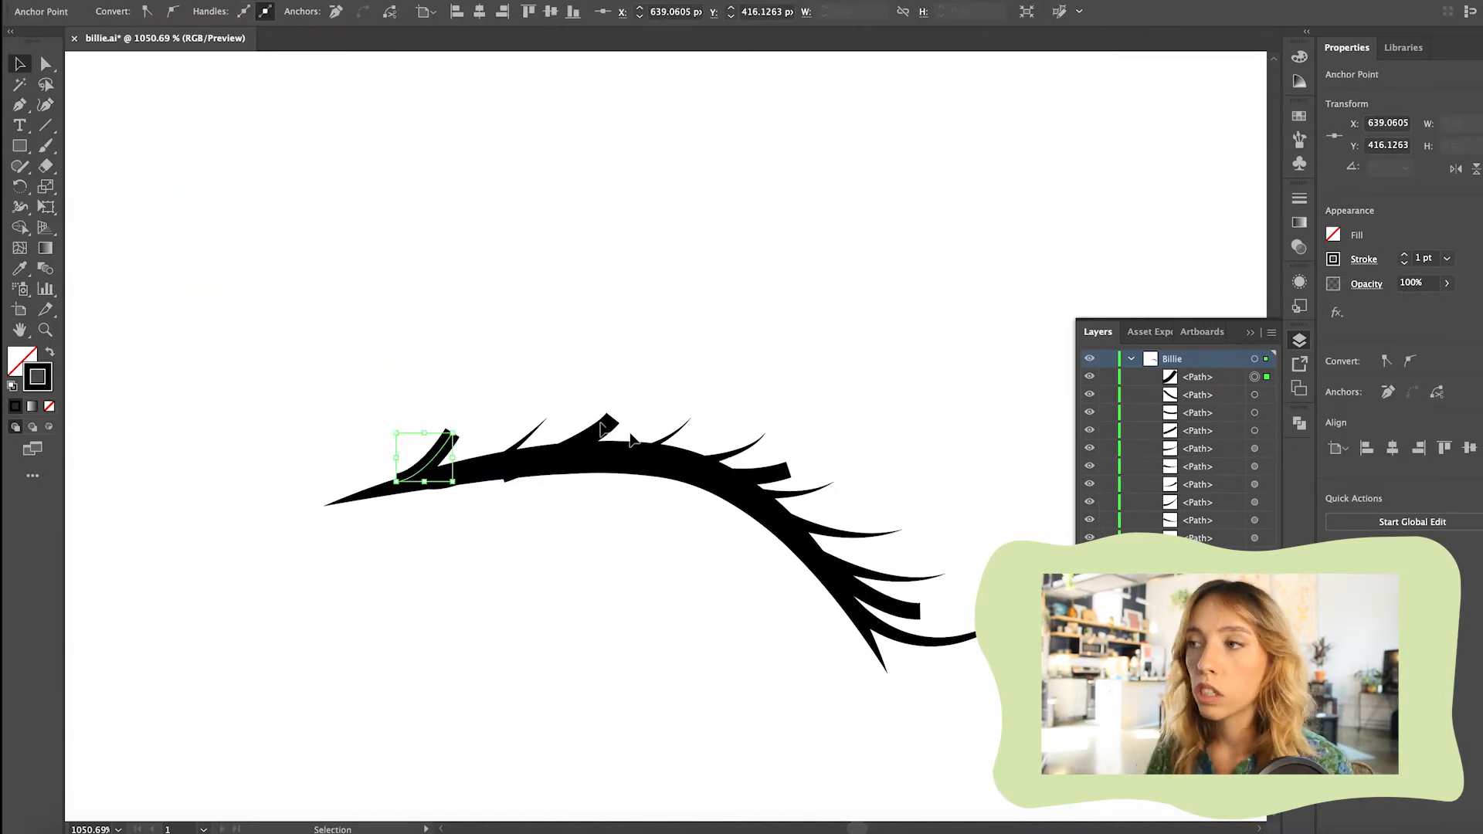
left_click(424, 465)
left_click(604, 429, "shift")
left_click(765, 472, "shift")
left_click(894, 603, "shift")
left_click(374, 12)
left_click(321, 145)
Adjust the anchor points of the inner and middle lashes so they join the lash line at even spacing
scroll(313, 487, "up", 5)
left_click_drag(541, 458, 560, 477)
key("a")
left_click(630, 375)
scroll(617, 432, "down", 5)
scroll(679, 426, "up", 5)
left_click(678, 423)
scroll(679, 426, "down", 5)
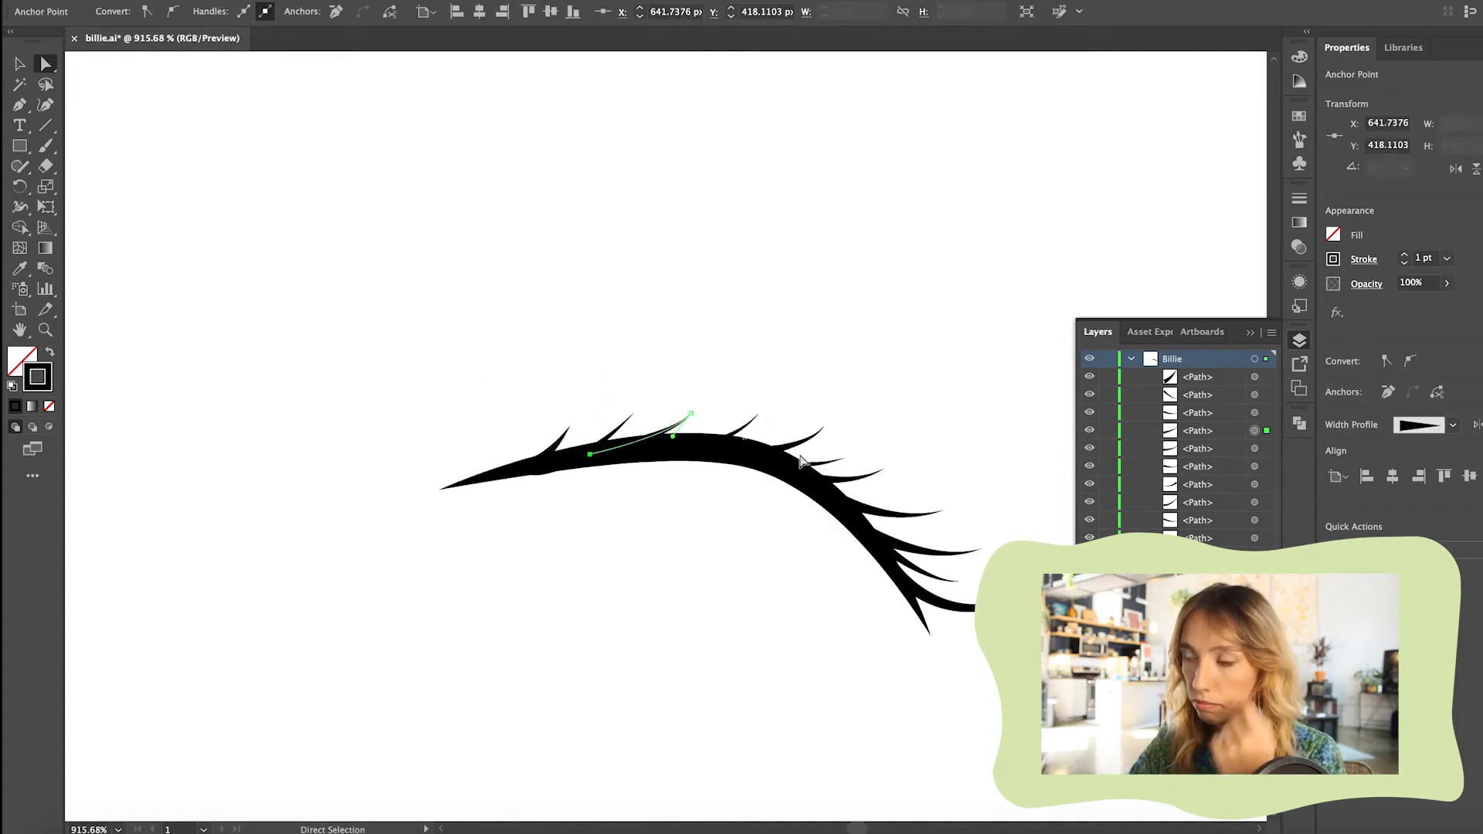
left_click_drag(757, 422, 765, 415)
left_click(811, 402)
Extend the lash line's inner end about 5 px along the eye's upper edge and adjust the nearby lashes
scroll(888, 618, "down", 5)
scroll(973, 650, "down", 5)
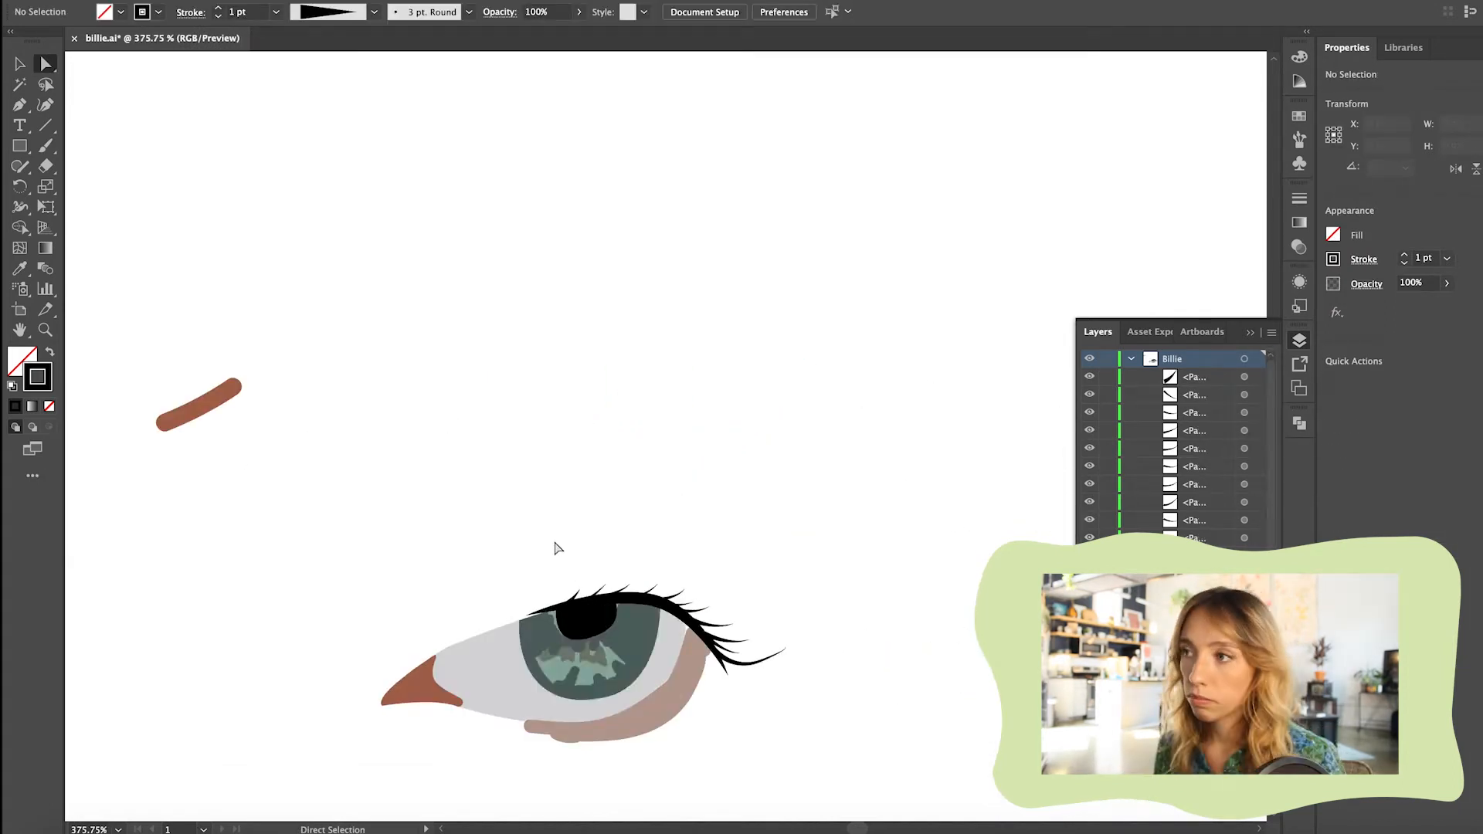
scroll(525, 587, "up", 4)
left_click_drag(483, 676, 451, 697)
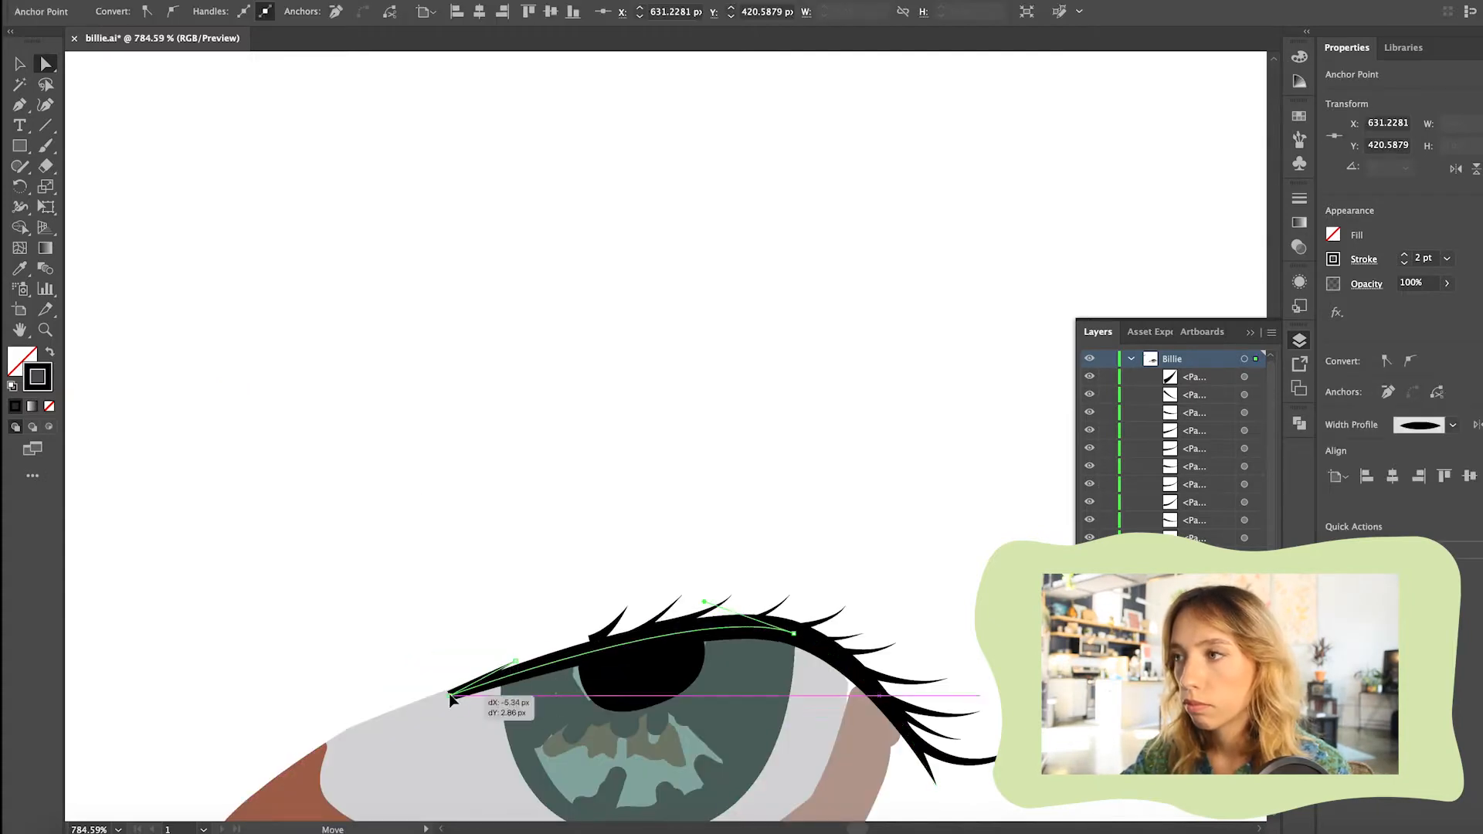
left_click(636, 599)
scroll(636, 596, "up", 4)
left_click(586, 679)
scroll(599, 533, "down", 10)
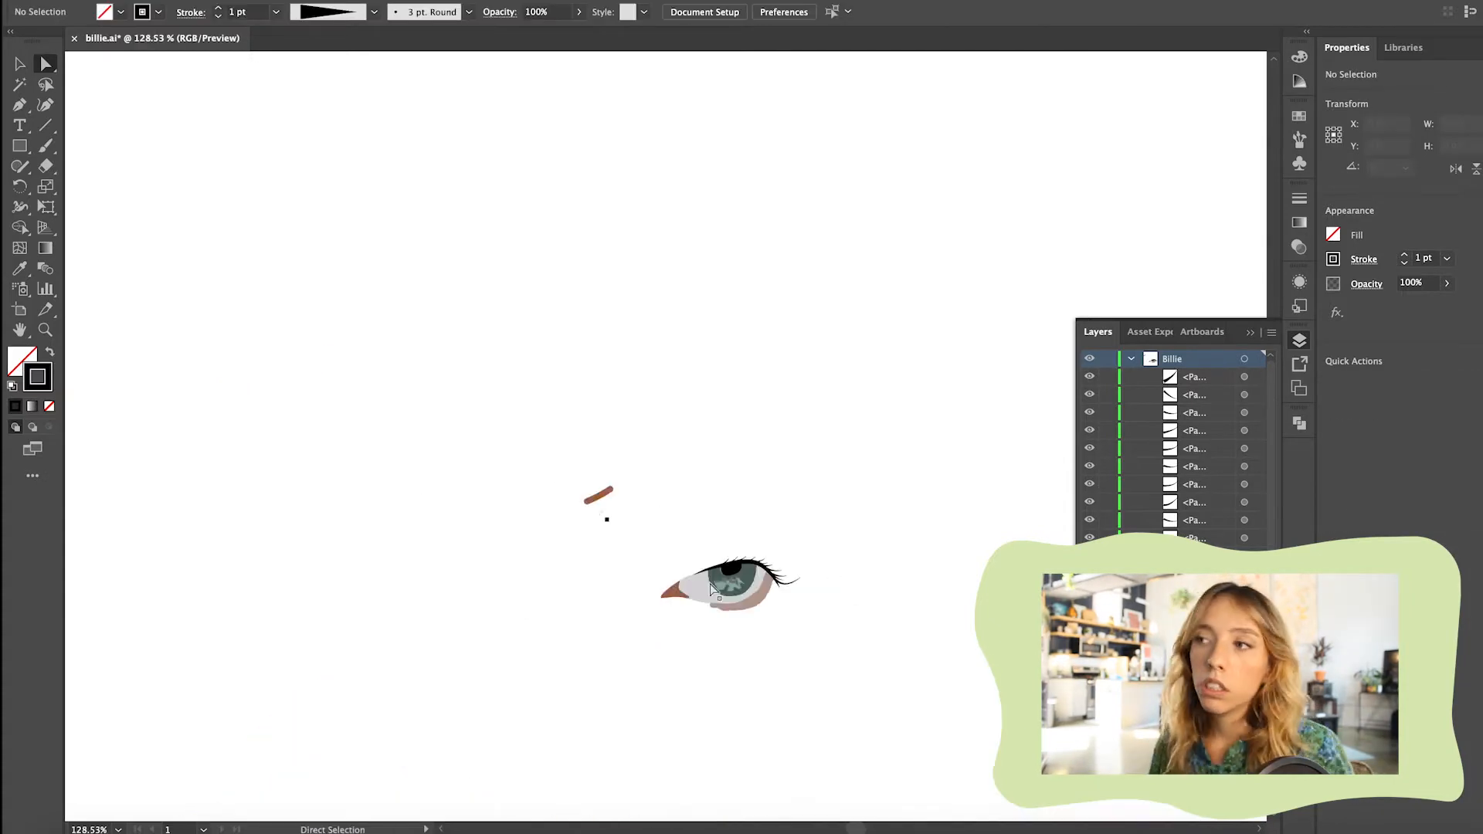
Delete the stray brown brush stroke above the eye and show the reference photo again
left_click(598, 499)
key("Delete")
scroll(575, 487, "down", 4)
Adjust the clipping outline's upper inner anchor to follow the photo and round that corner
scroll(1193, 355, "down", 1)
left_click(1089, 656)
scroll(605, 504, "up", 10)
left_click_drag(646, 609, 670, 593)
scroll(671, 593, "up", 4)
left_click(618, 608)
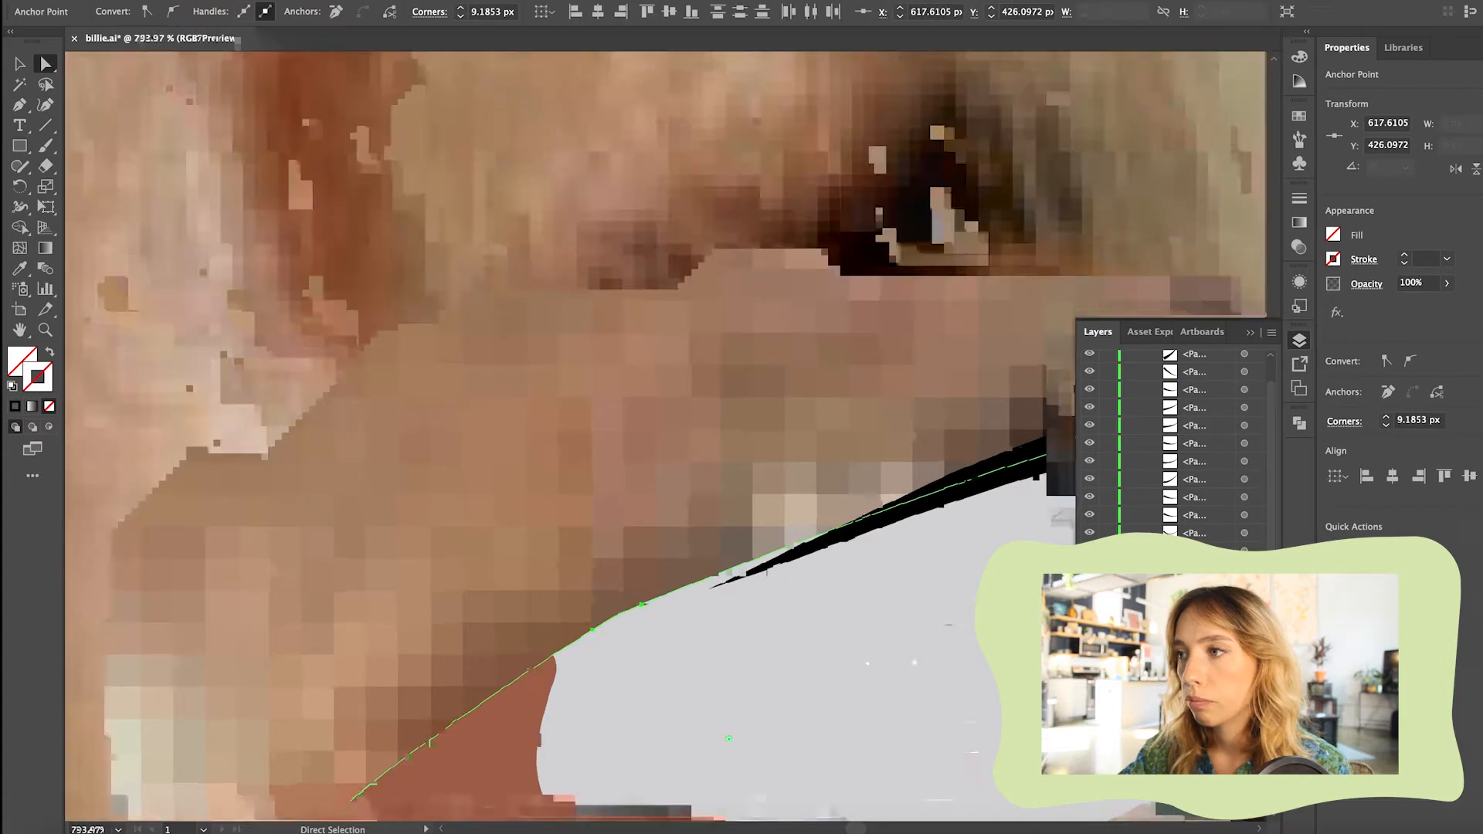
Round the matching upper inner corner of the eye white shape to about 33.2 px
scroll(618, 479, "down", 5)
left_click_drag(579, 398, 779, 714)
scroll(598, 394, "up", 6)
left_click(595, 397)
scroll(595, 397, "down", 6)
left_click_drag(579, 241, 785, 613)
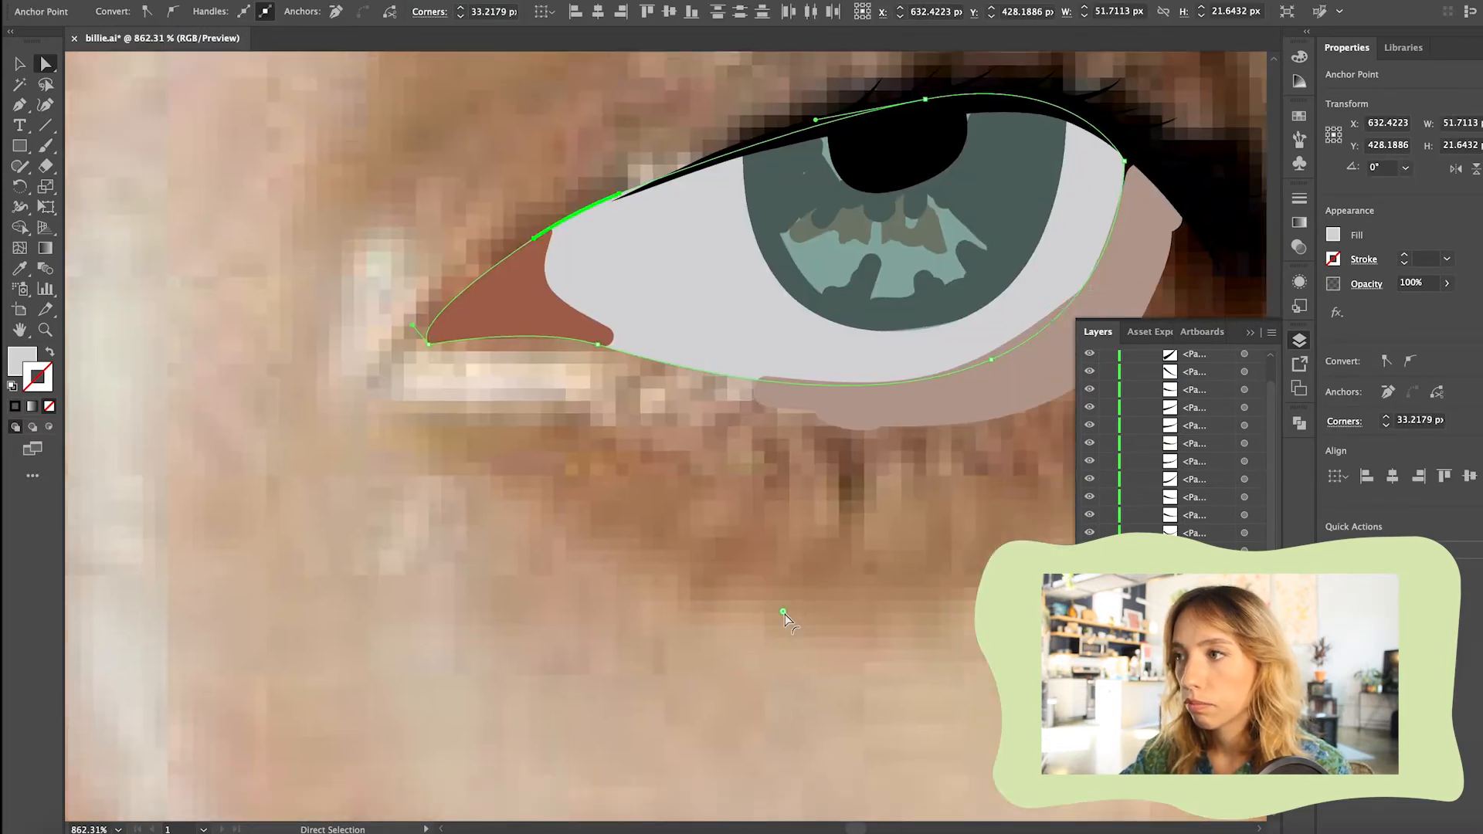
left_click(785, 614)
scroll(662, 191, "up", 5)
scroll(660, 192, "down", 6)
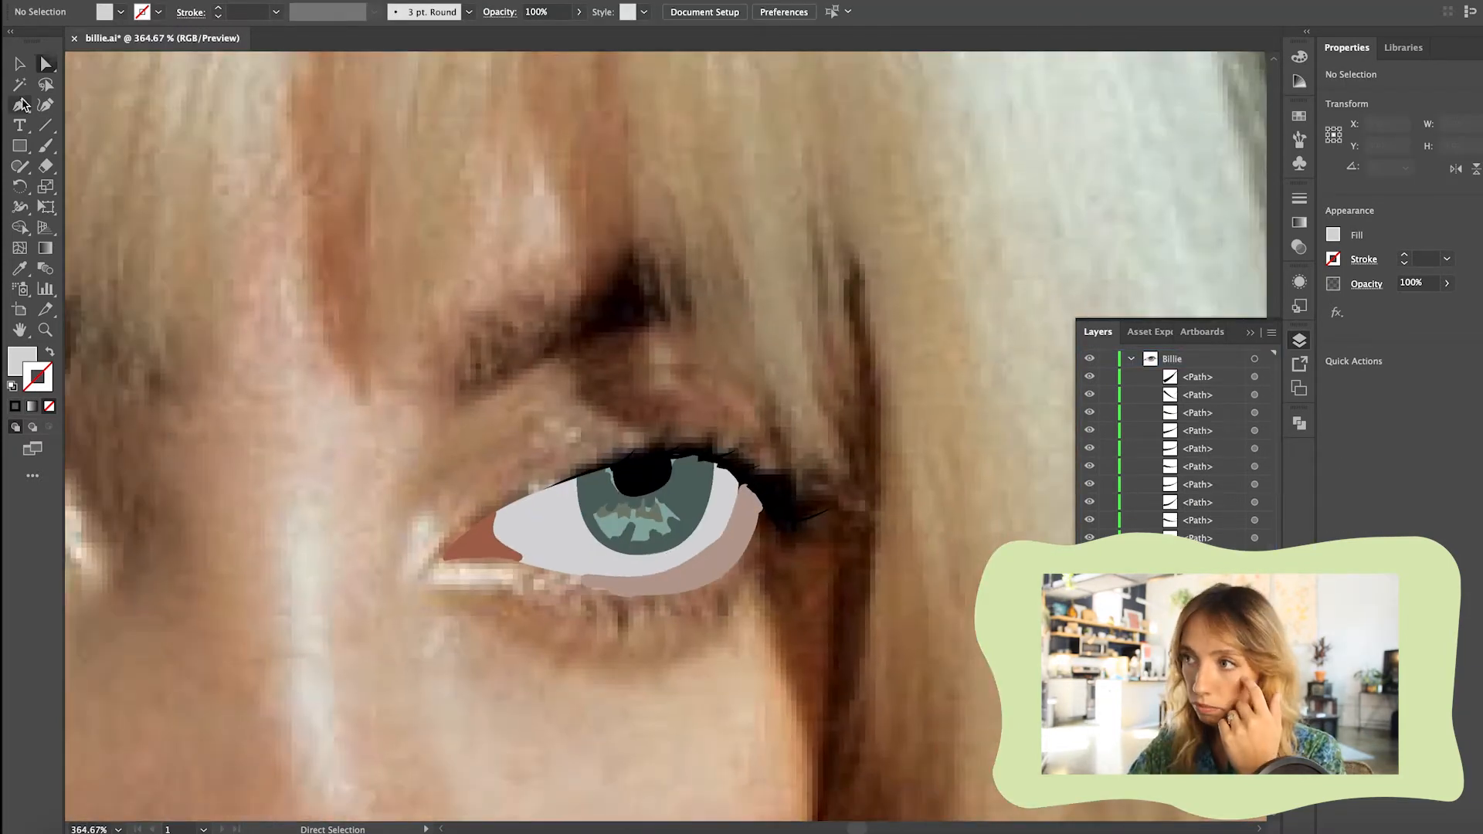
Draw the upper eyelid crease as a 2 pt brown stroke and apply a width profile tapered at both ends
left_click_drag(689, 368, 754, 361)
left_click(799, 438)
left_click(49, 352)
left_click(19, 65)
left_click(217, 8)
left_click(374, 12)
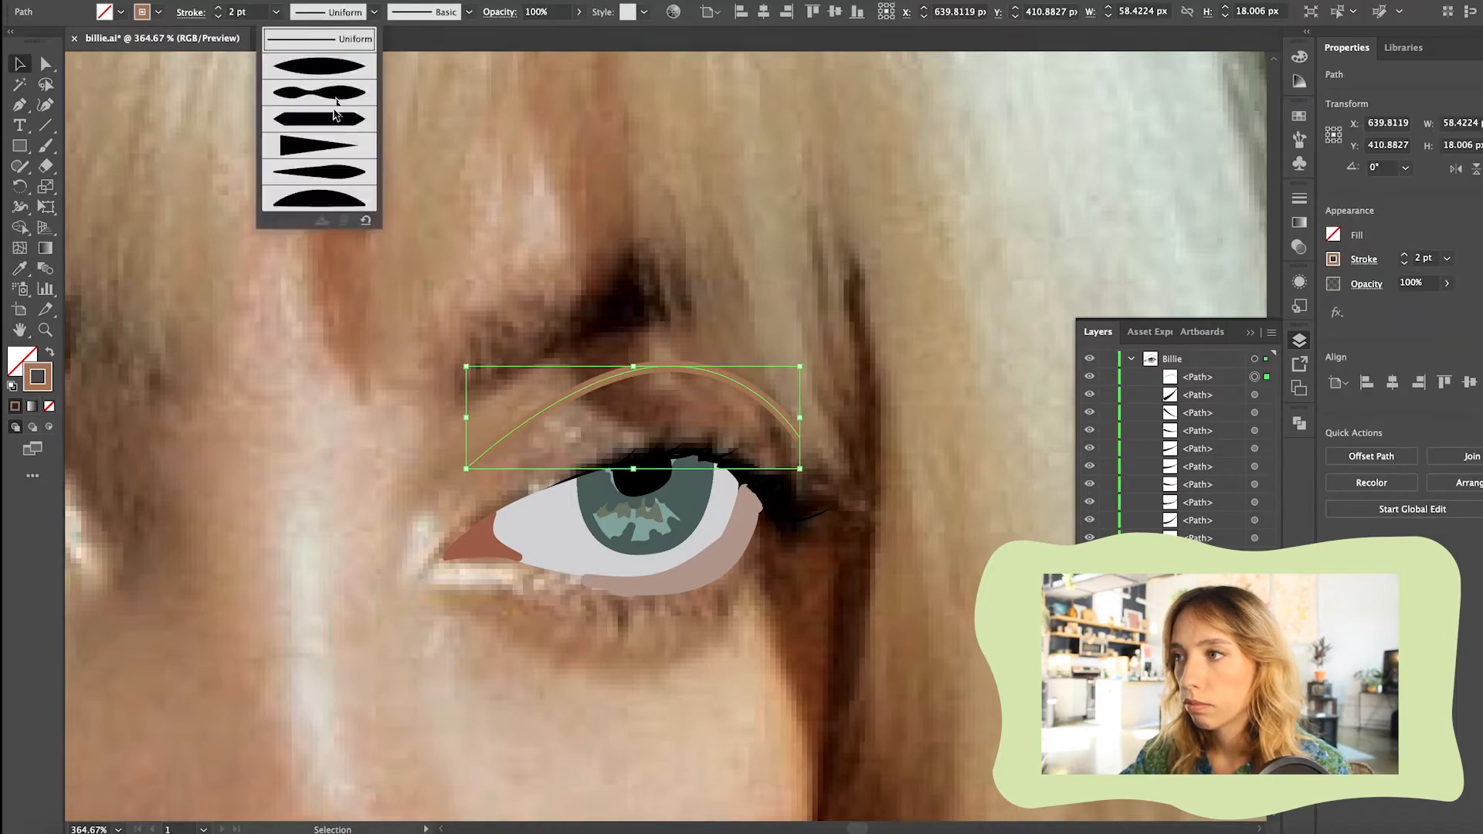
left_click(323, 67)
left_click(764, 403)
Draw a curved 1 pt crease below the eye and give it the width profile tapered at both ends
scroll(748, 518, "down", 5)
key("p")
left_click(657, 461)
left_click_drag(795, 477, 844, 450)
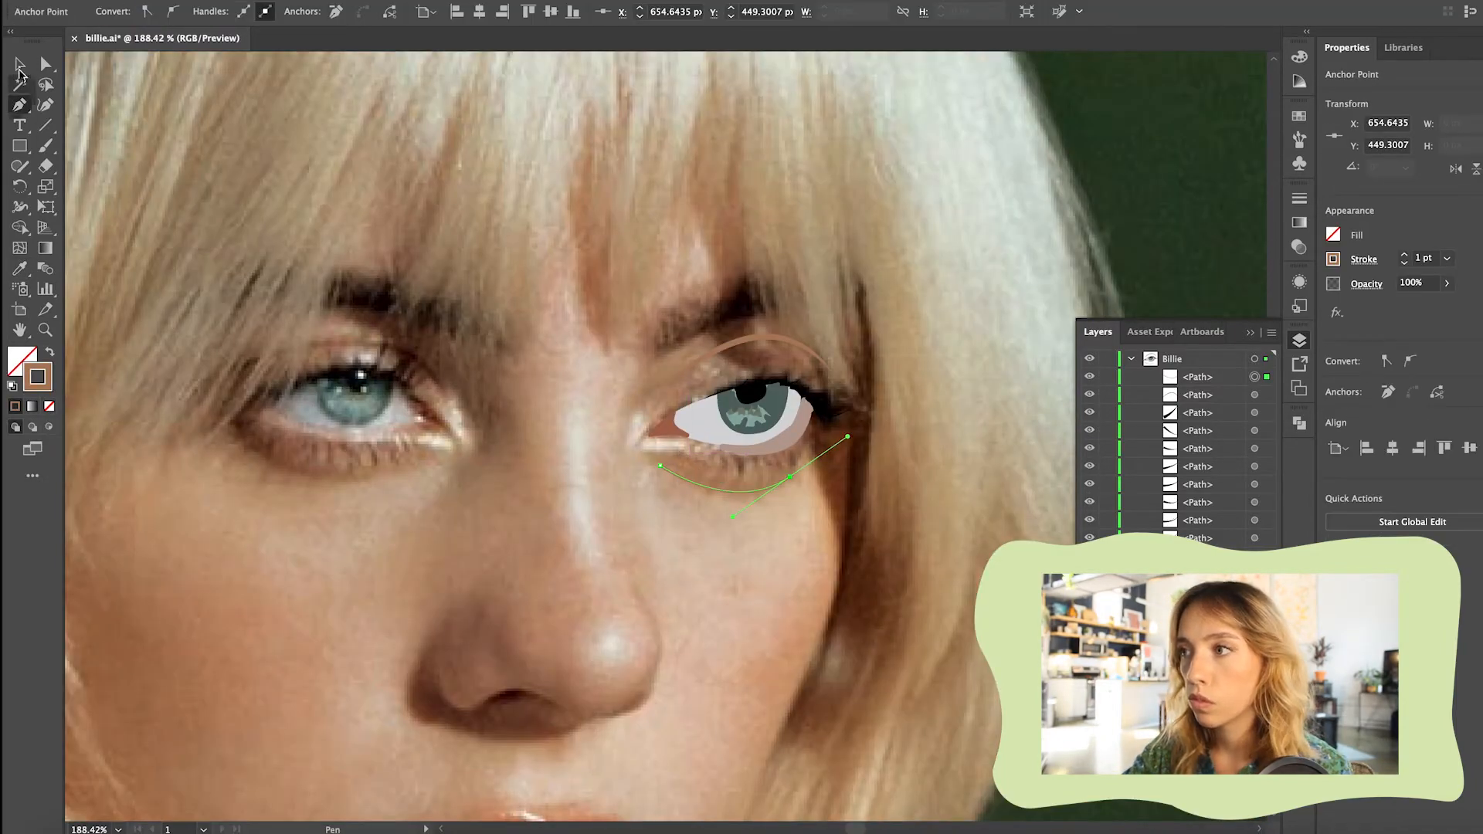
left_click(19, 64)
key("v")
left_click(374, 12)
left_click(323, 64)
left_click(722, 533)
Sample the dark upper lash colour and adjust it as the stroke colour for the lower lashes
scroll(722, 518, "up", 1)
scroll(826, 505, "up", 5)
key("i")
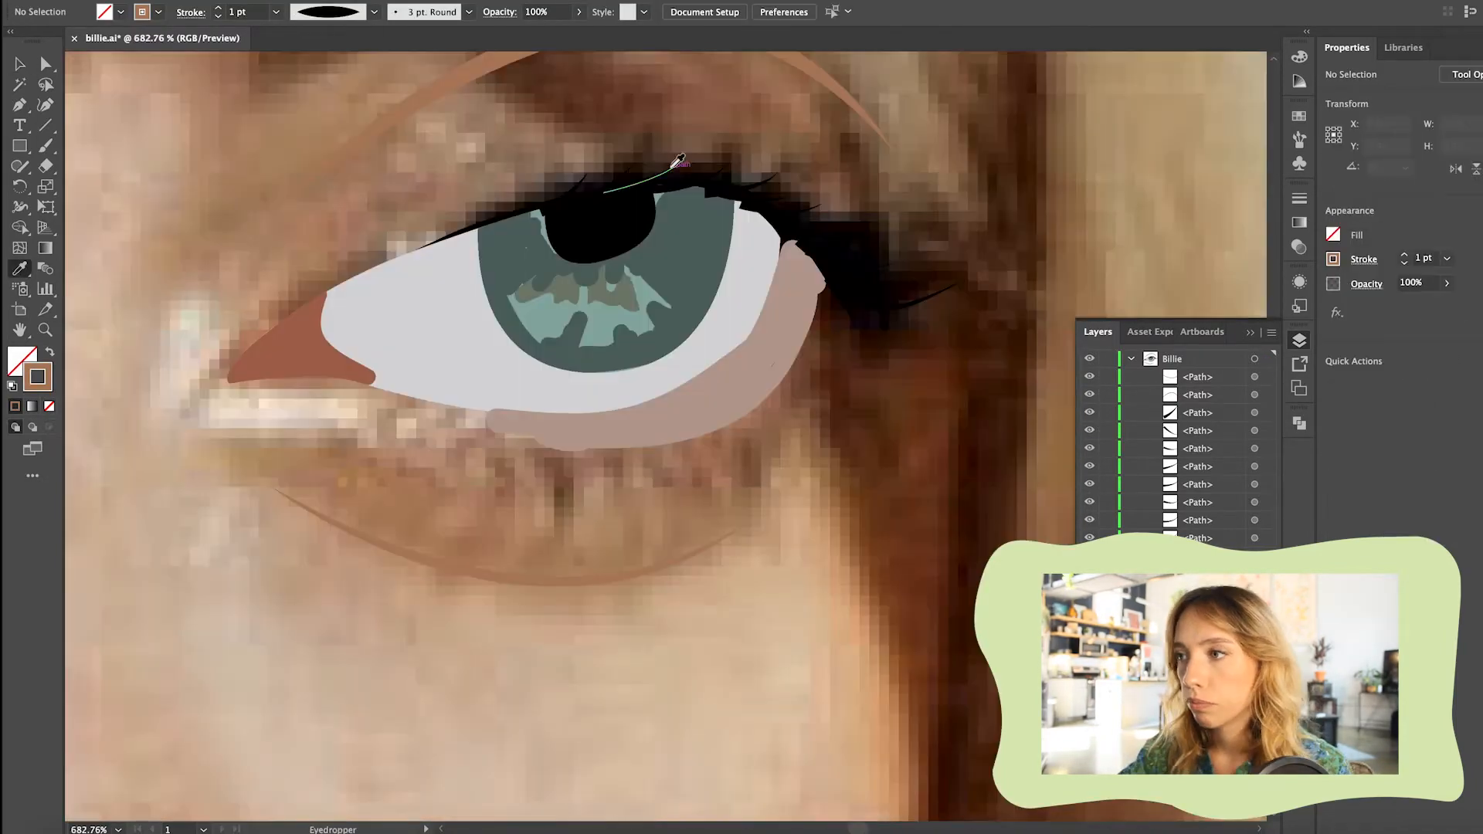
left_click(671, 170)
double_click(49, 381)
left_click(497, 355)
Draw short curved lashes along the lower lid with the Pen tool, following the photo
key("p")
scroll(671, 433, "down", 4)
left_click(669, 420)
mouse_move(683, 438)
left_mouse_down()
mouse_move(674, 478)
mouse_move(705, 438)
left_mouse_up()
scroll(602, 494, "up", 2)
key("Delete")
left_click(647, 429)
left_click(671, 417)
left_click(688, 411)
scroll(664, 456, "right", 3)
left_click(452, 486)
mouse_move(457, 524)
left_mouse_down()
mouse_move(451, 548)
mouse_move(489, 526)
mouse_move(460, 532)
left_mouse_up()
left_click(476, 482)
left_click(462, 486)
scroll(460, 533, "up", 6)
left_click(651, 342)
left_click(585, 357)
mouse_move(682, 410)
left_mouse_down()
mouse_move(684, 429)
mouse_move(537, 419)
mouse_move(617, 442)
mouse_move(594, 434)
left_mouse_up()
scroll(607, 420, "down", 6)
Group the lower lashes and give them a 1 pt stroke with the width profile tapered at both ends
left_click(560, 385)
left_click(581, 392)
left_click(617, 403)
left_click(604, 392)
key("ctrl+plus")
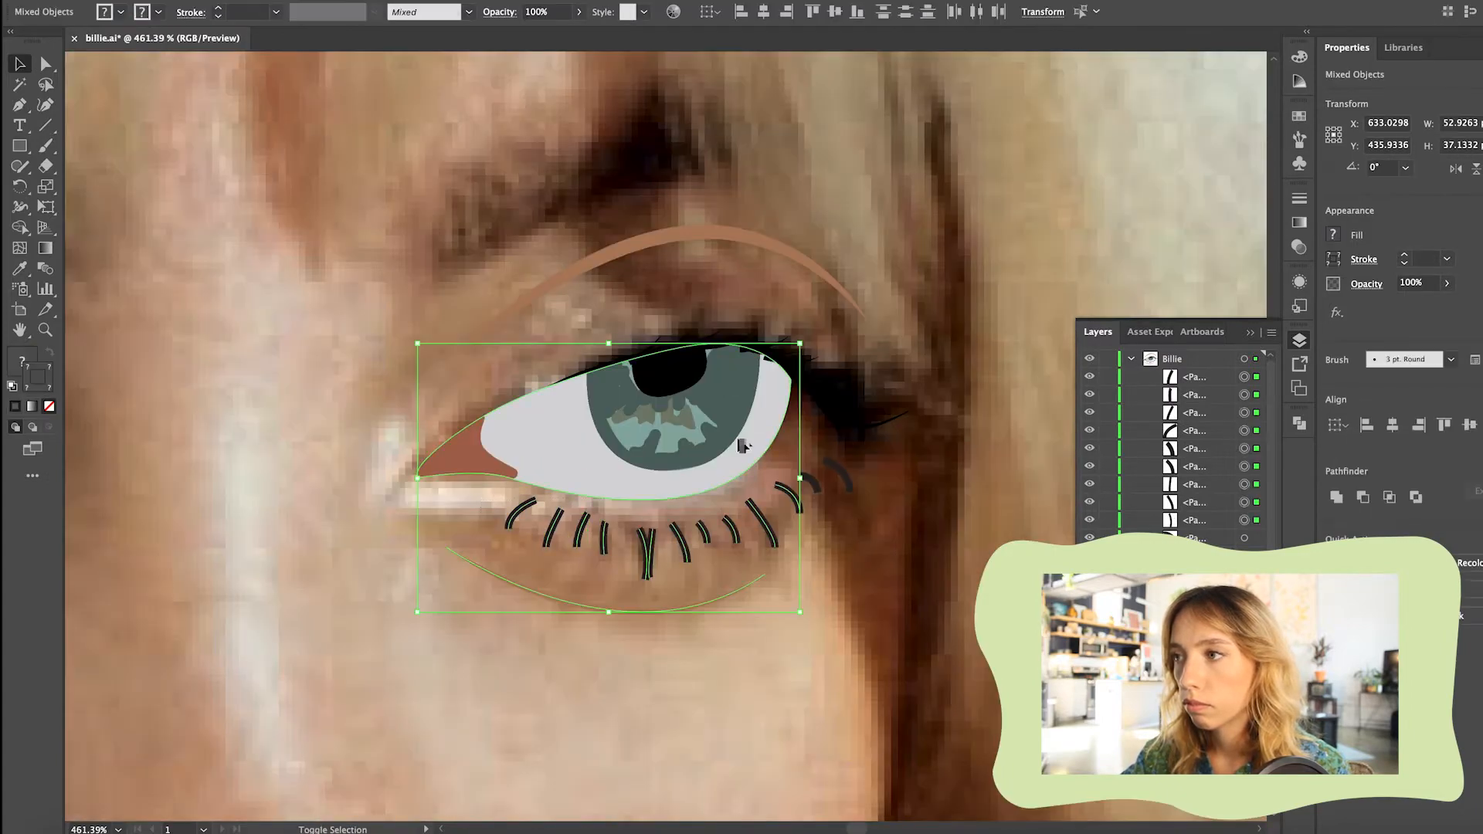
left_click(472, 580)
left_click(569, 591)
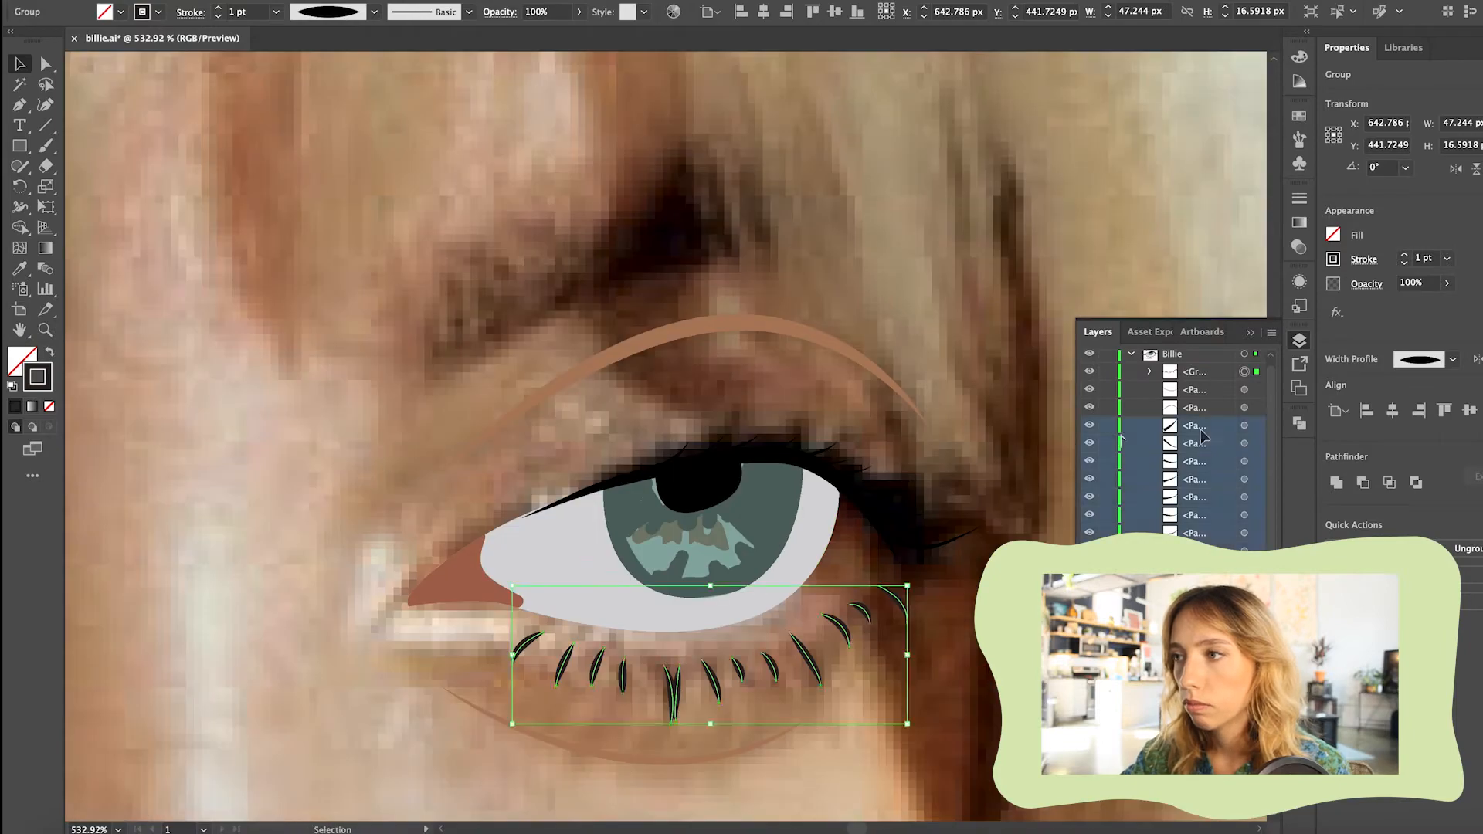
Select the upper lash line together with its lashes and group them
key("ctrl+shift+a")
left_click(818, 457)
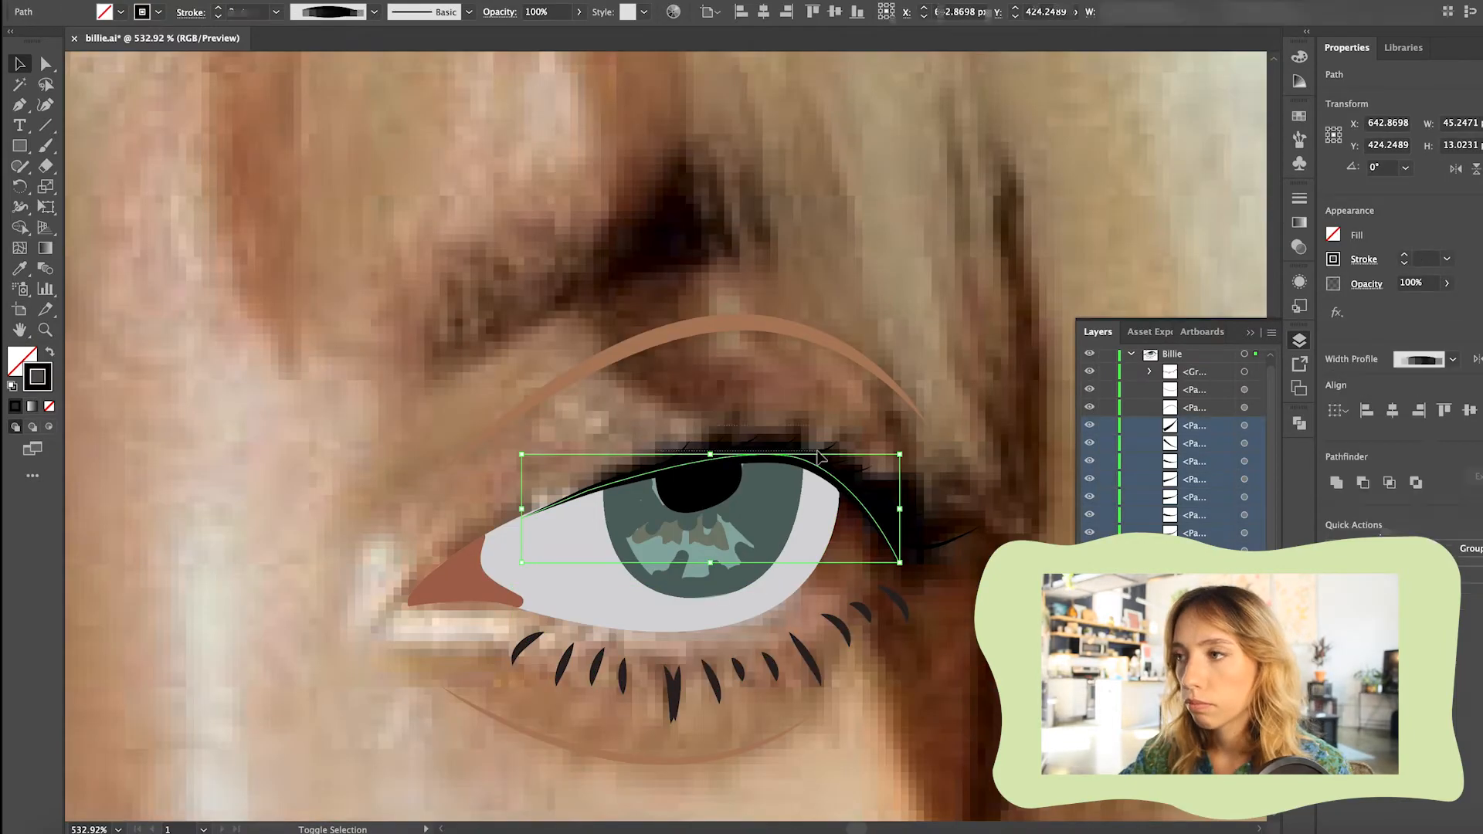
left_click_drag(839, 403, 970, 516)
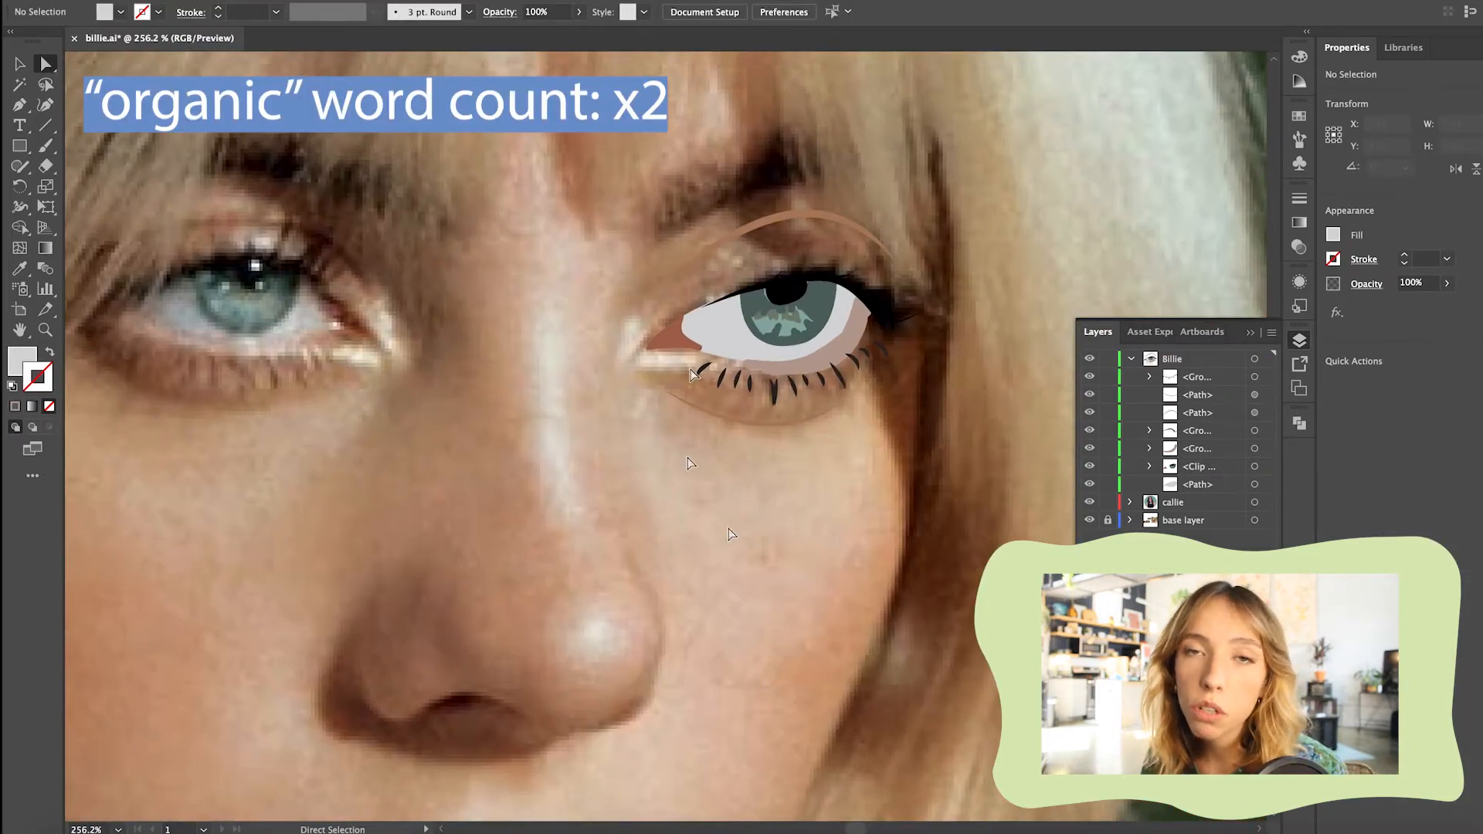
Fill the shadow shape over the eye's outer part with 1A1A1C and lower its opacity to 10%
scroll(731, 535, "down", 5)
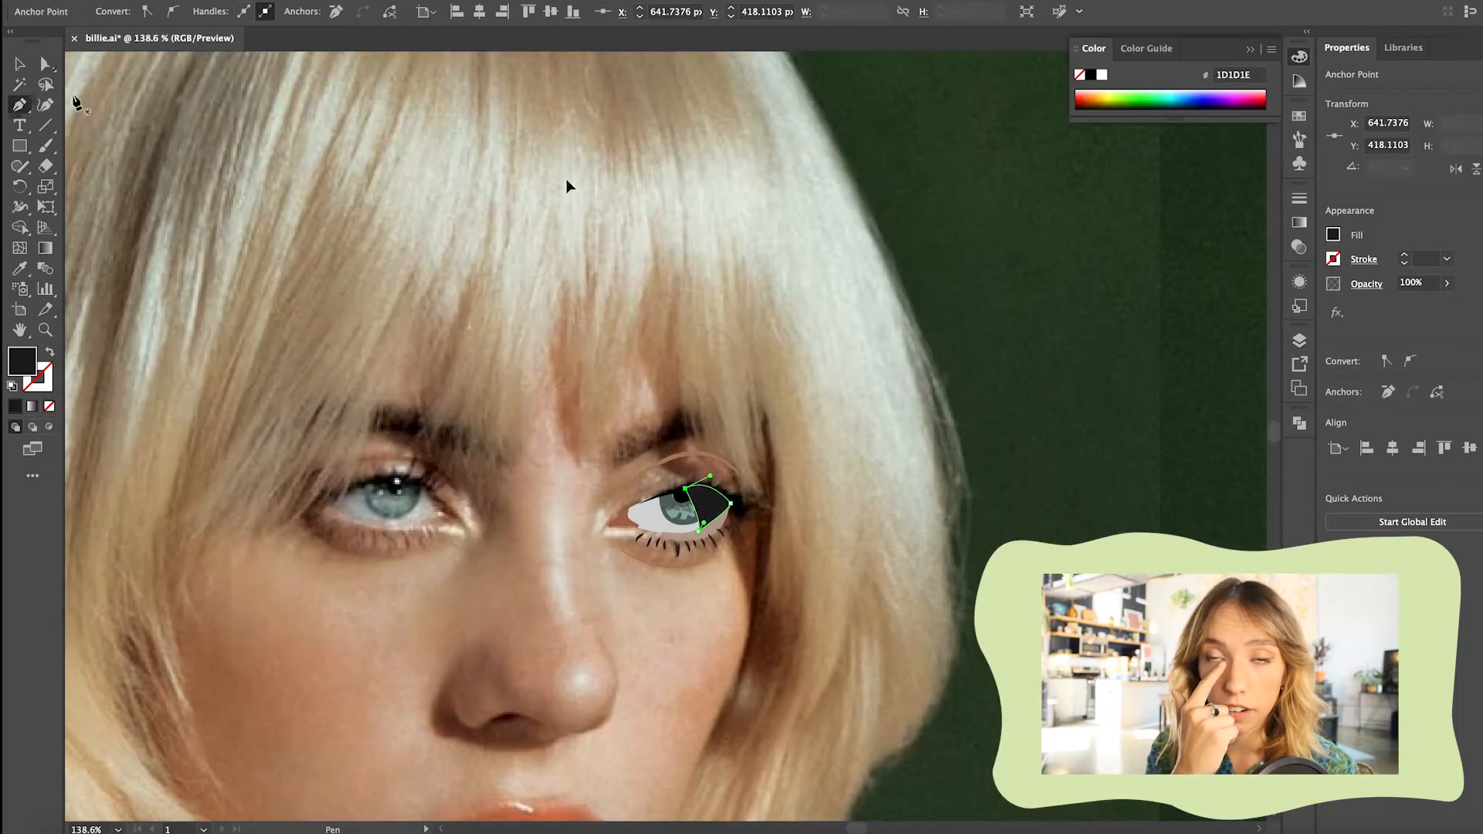
key("v")
left_click(578, 11)
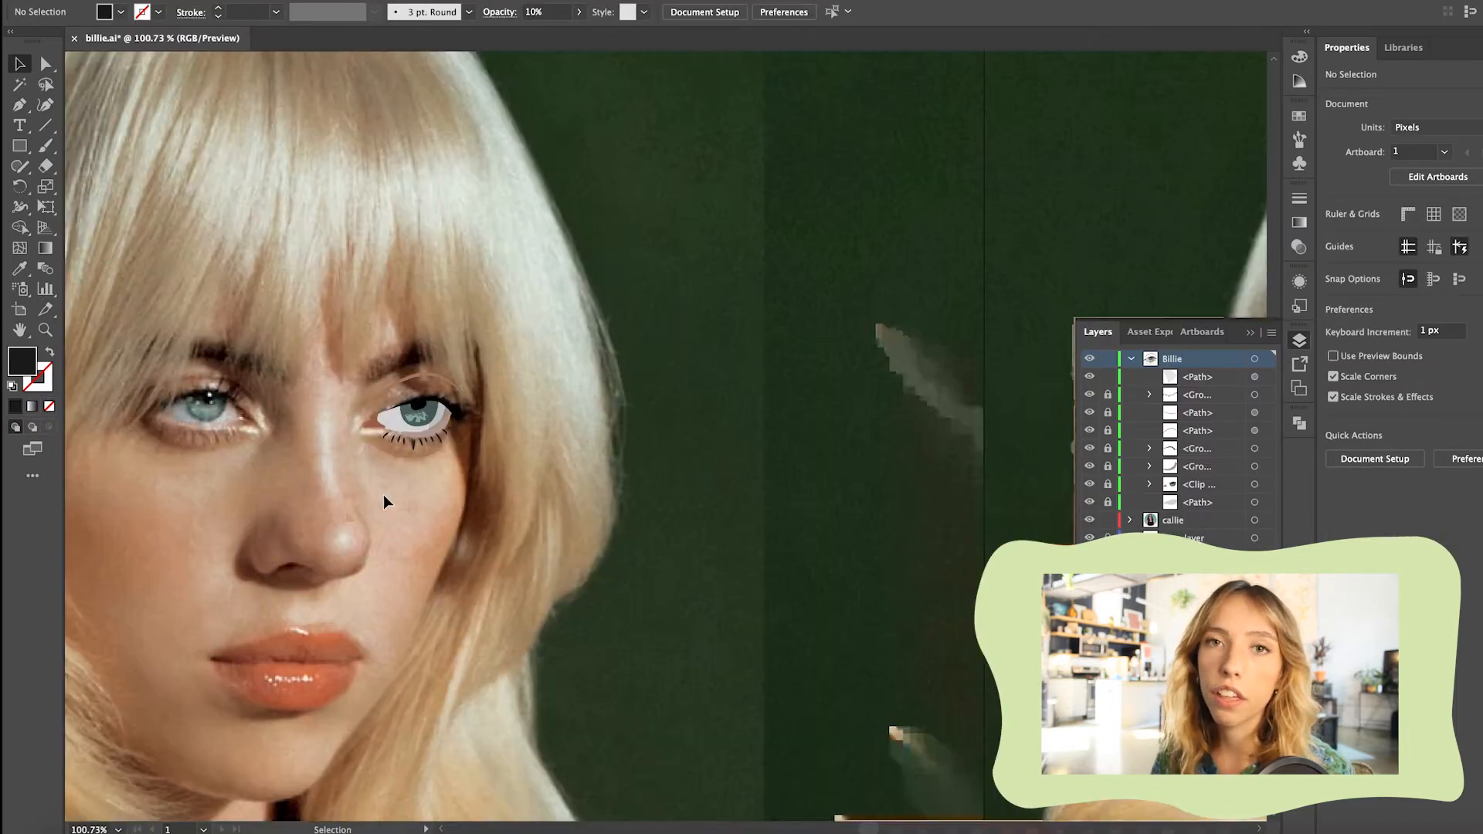
Extend the upper lash line's inner tip slightly and set the cream inner-corner highlight stroke to 35% opacity
scroll(440, 439, "up", 3)
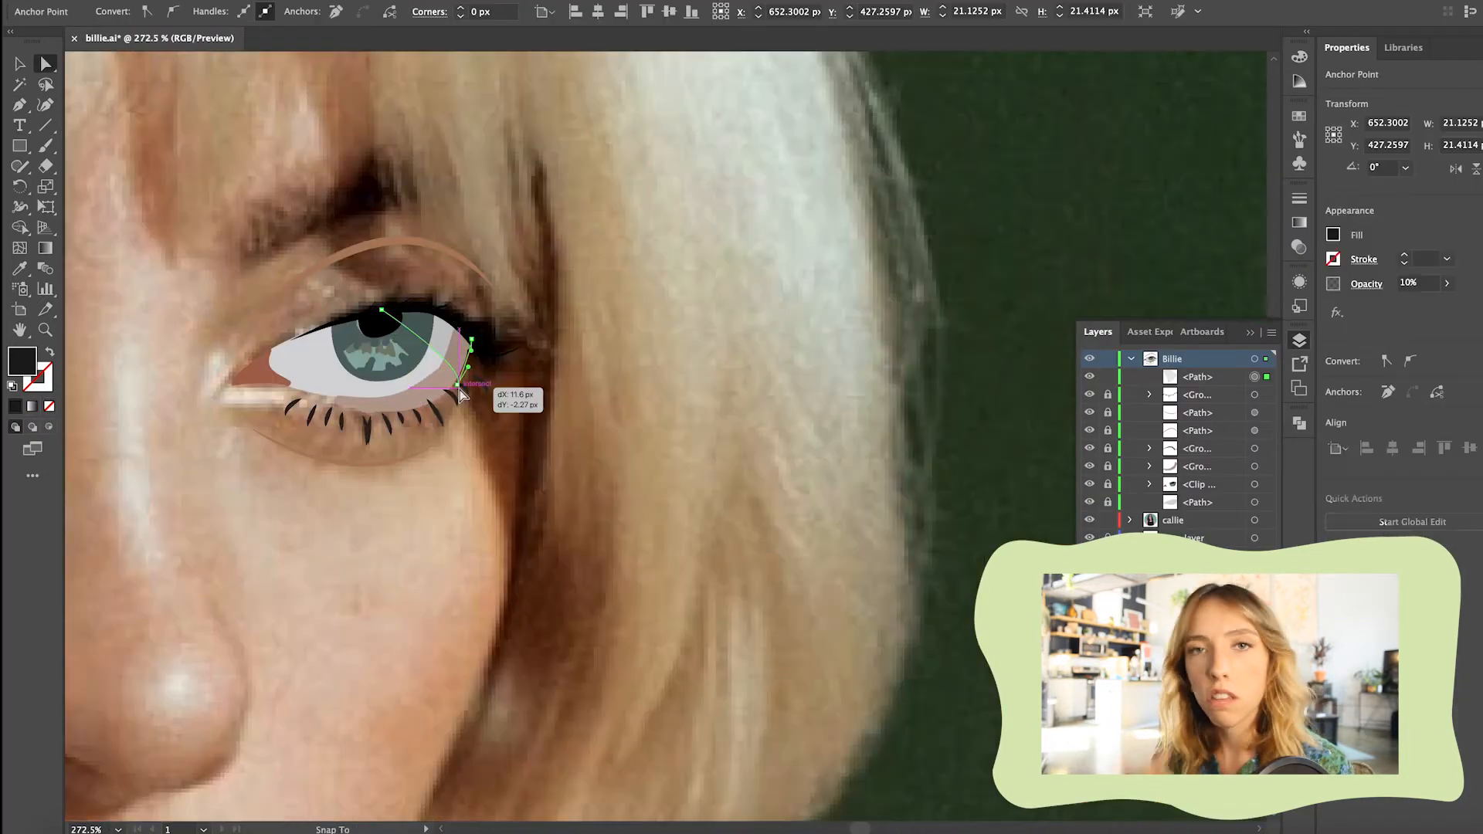
left_click_drag(497, 352, 489, 340)
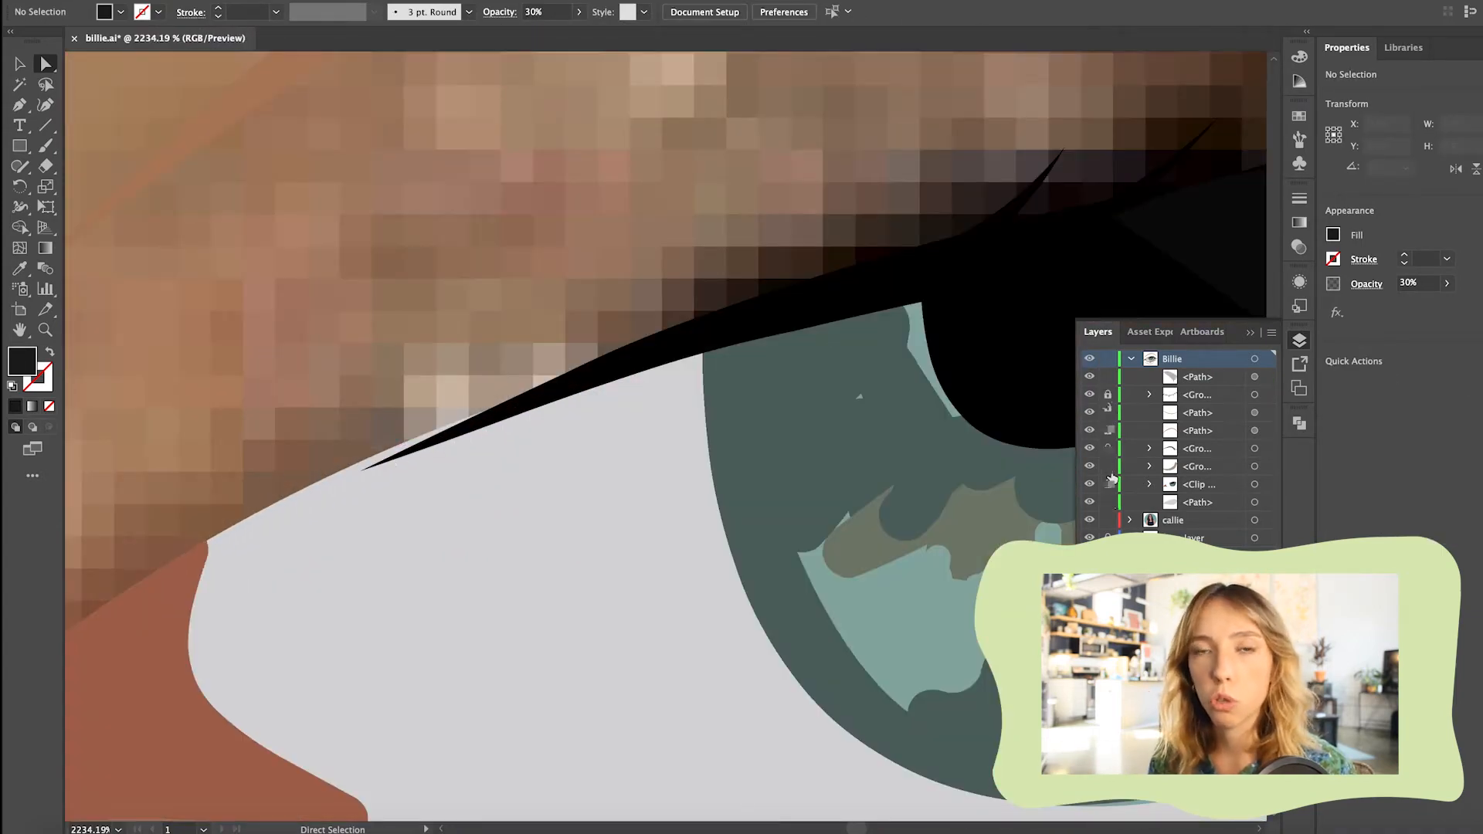
left_click_drag(361, 471, 345, 468)
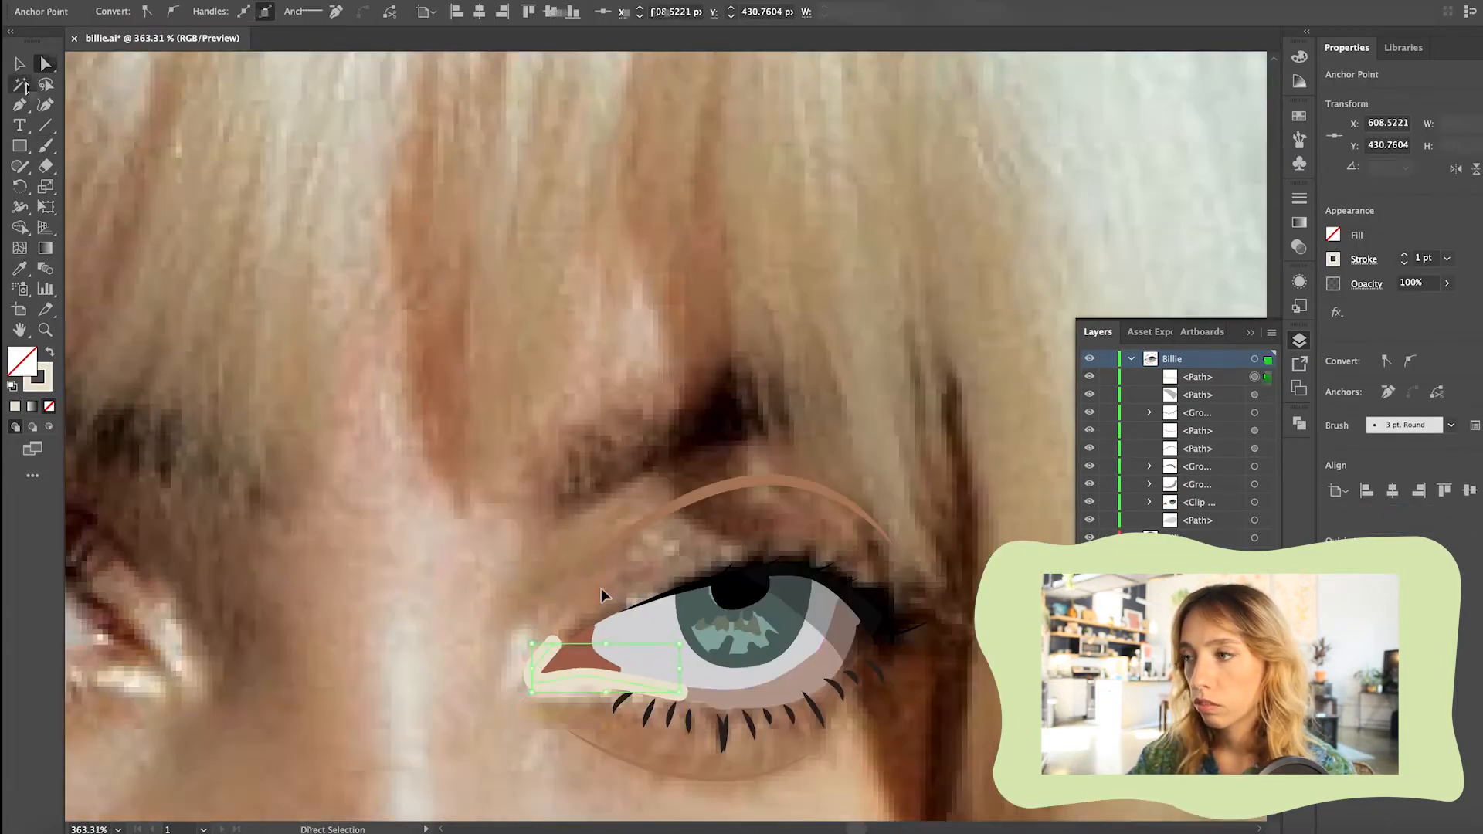
key("3")
key("5")
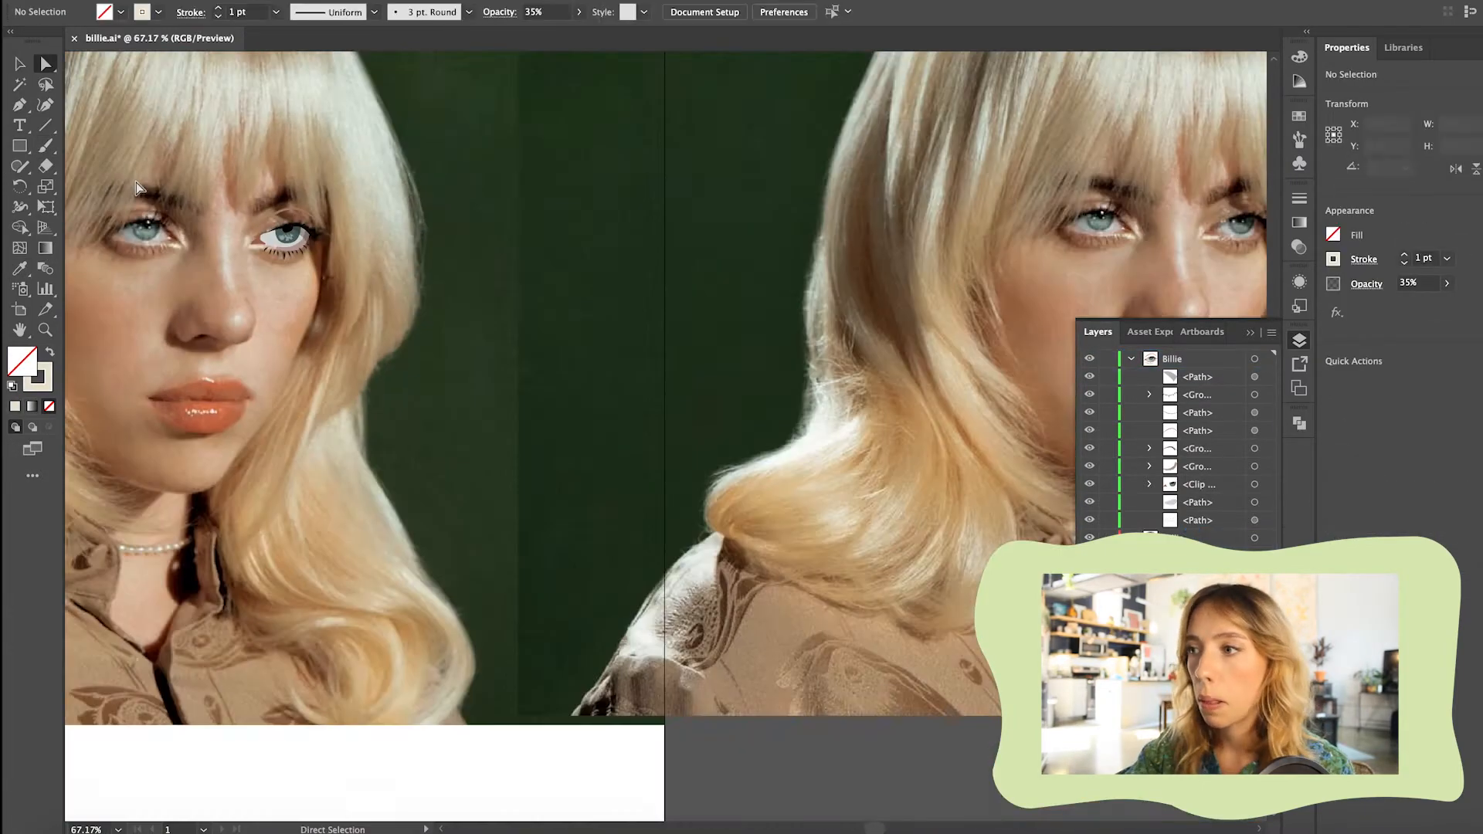
Outline the face from forehead to chin with the Pen tool and fill it with skin tone D8B095
left_click(338, 336)
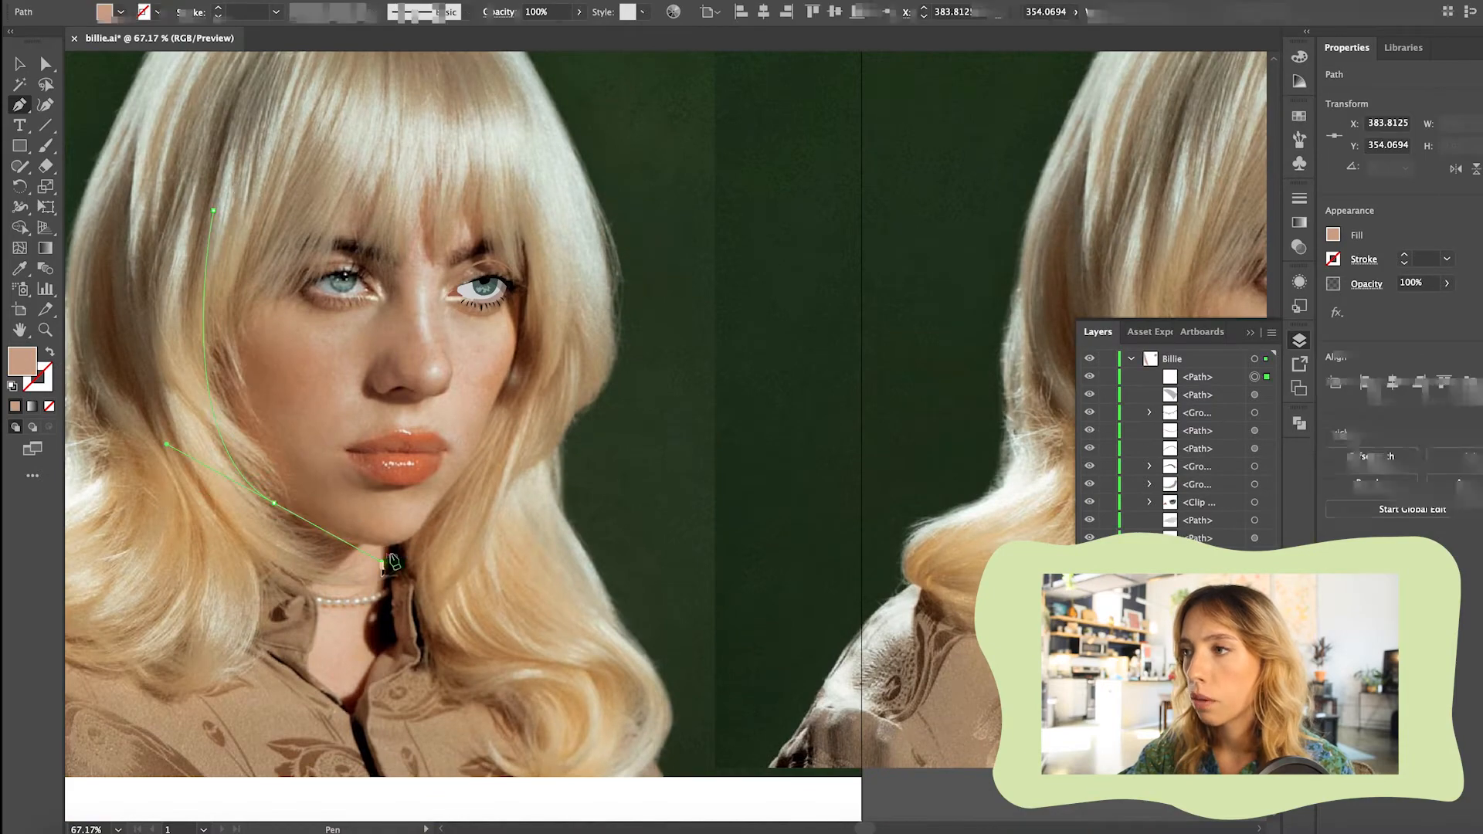
left_click(877, 337)
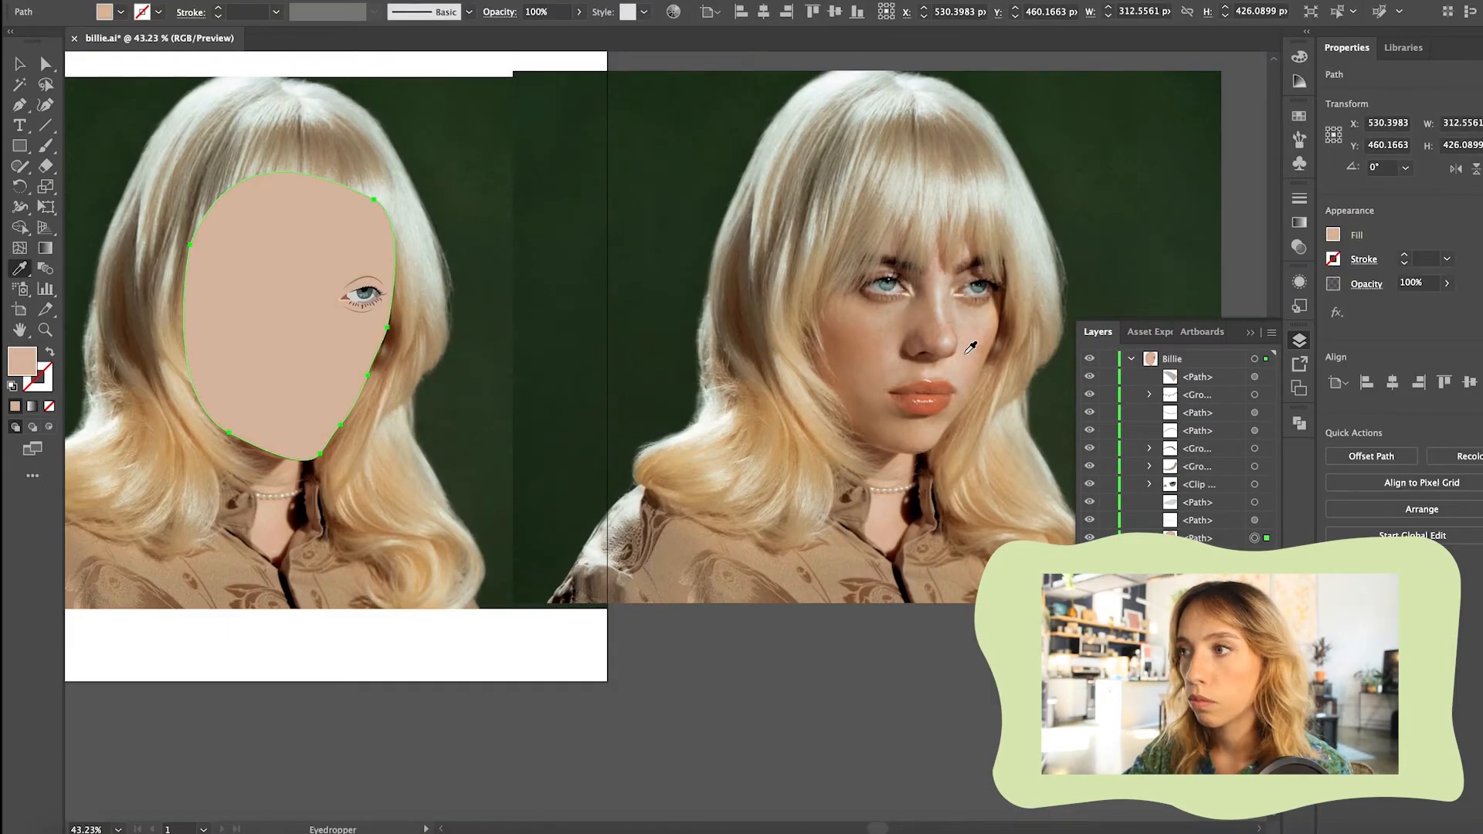
left_click(855, 305)
left_click(838, 321)
left_click(892, 519)
double_click(21, 359)
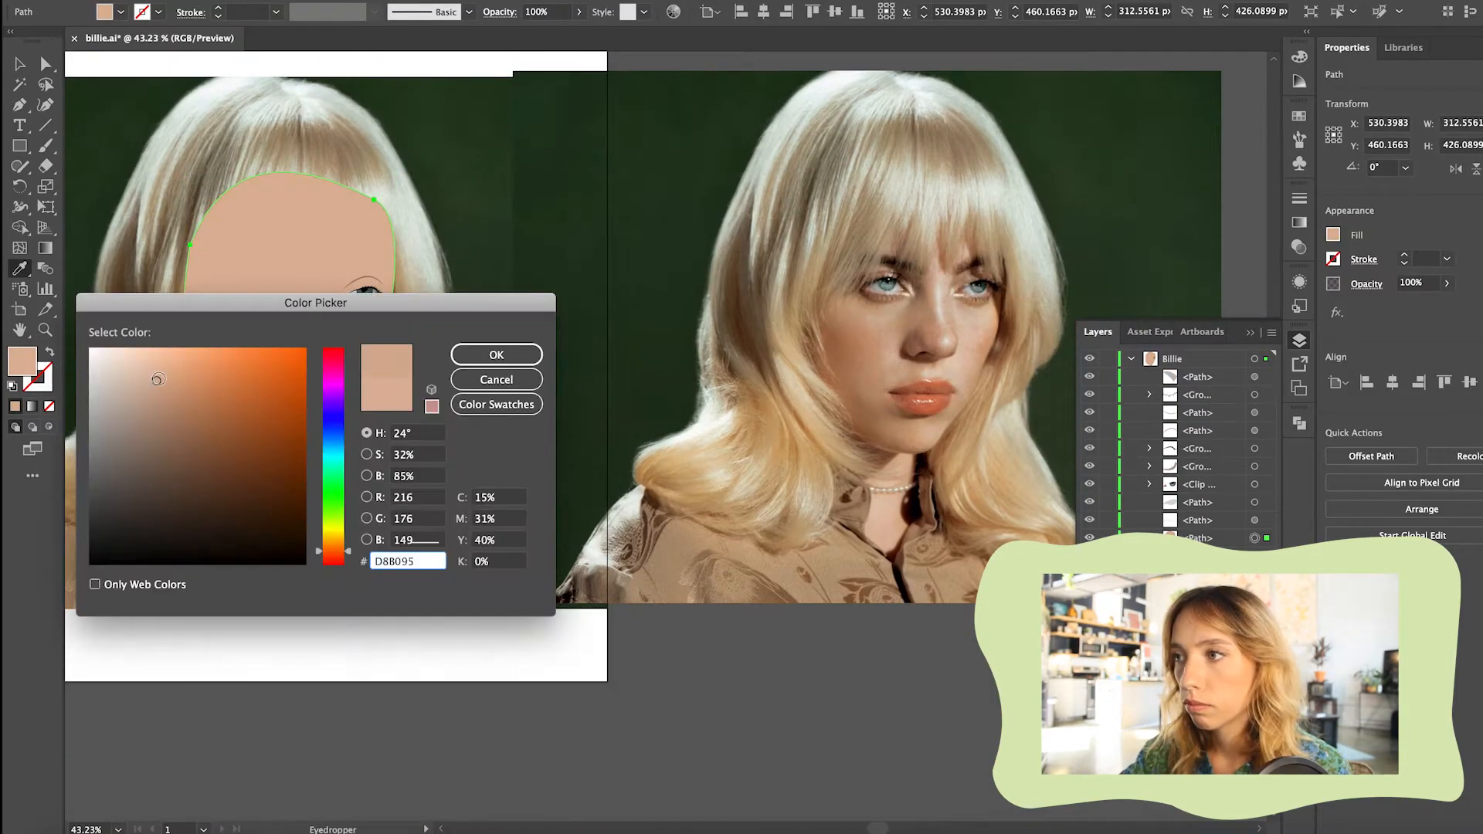
left_click(489, 355)
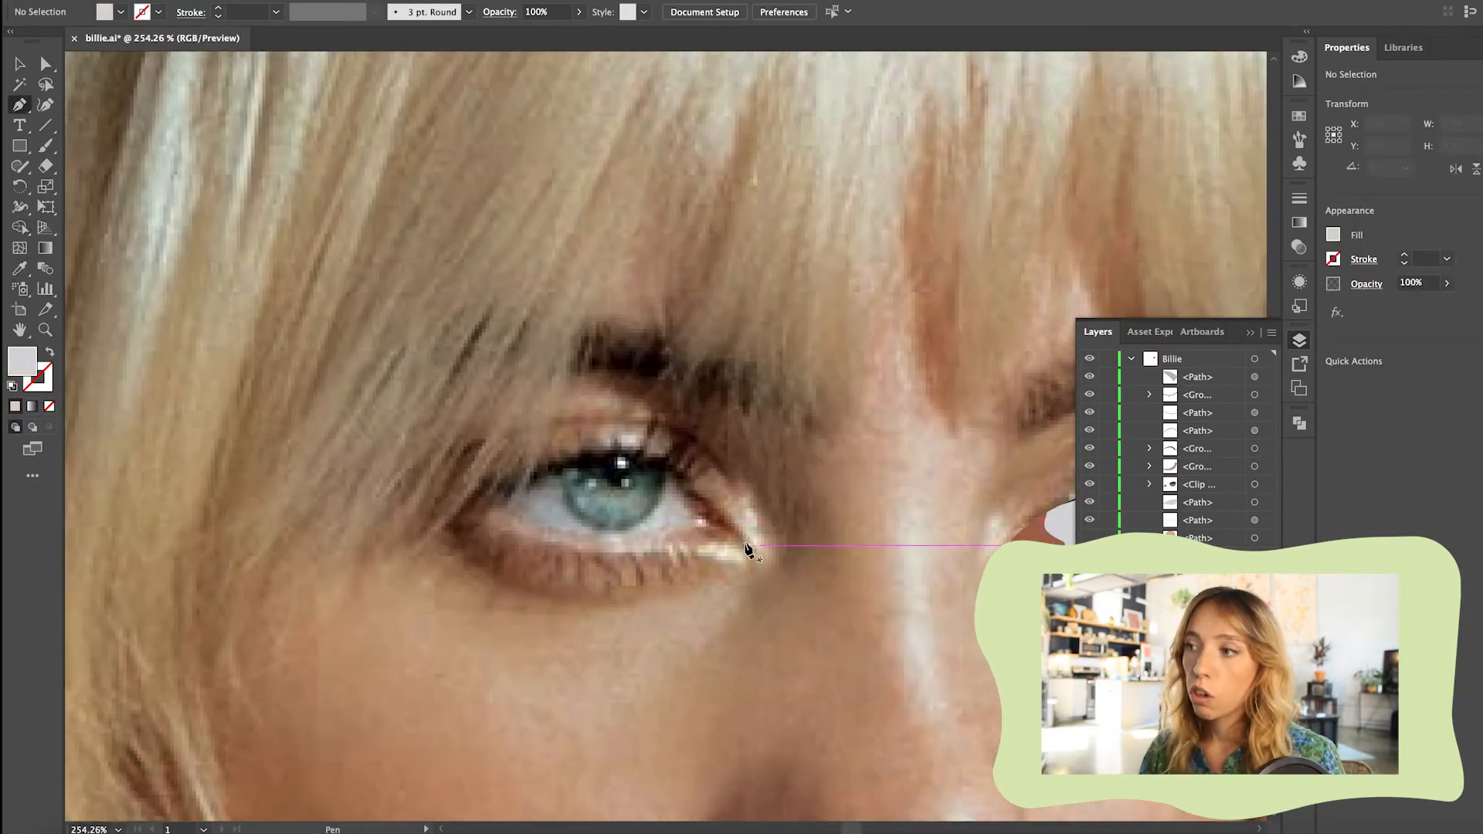
left_click(741, 539)
left_click_drag(610, 455, 579, 455)
left_click(468, 502)
left_click(50, 351)
left_click_drag(551, 537, 579, 538)
left_click(741, 538)
key("a")
scroll(665, 517, "up", 3)
key("super+z")
key("p")
Trace the left eye's white with the Pencil tool and turn its light grey stroke into a fill
left_click_drag(19, 166, 69, 188)
left_click_drag(378, 505, 463, 456)
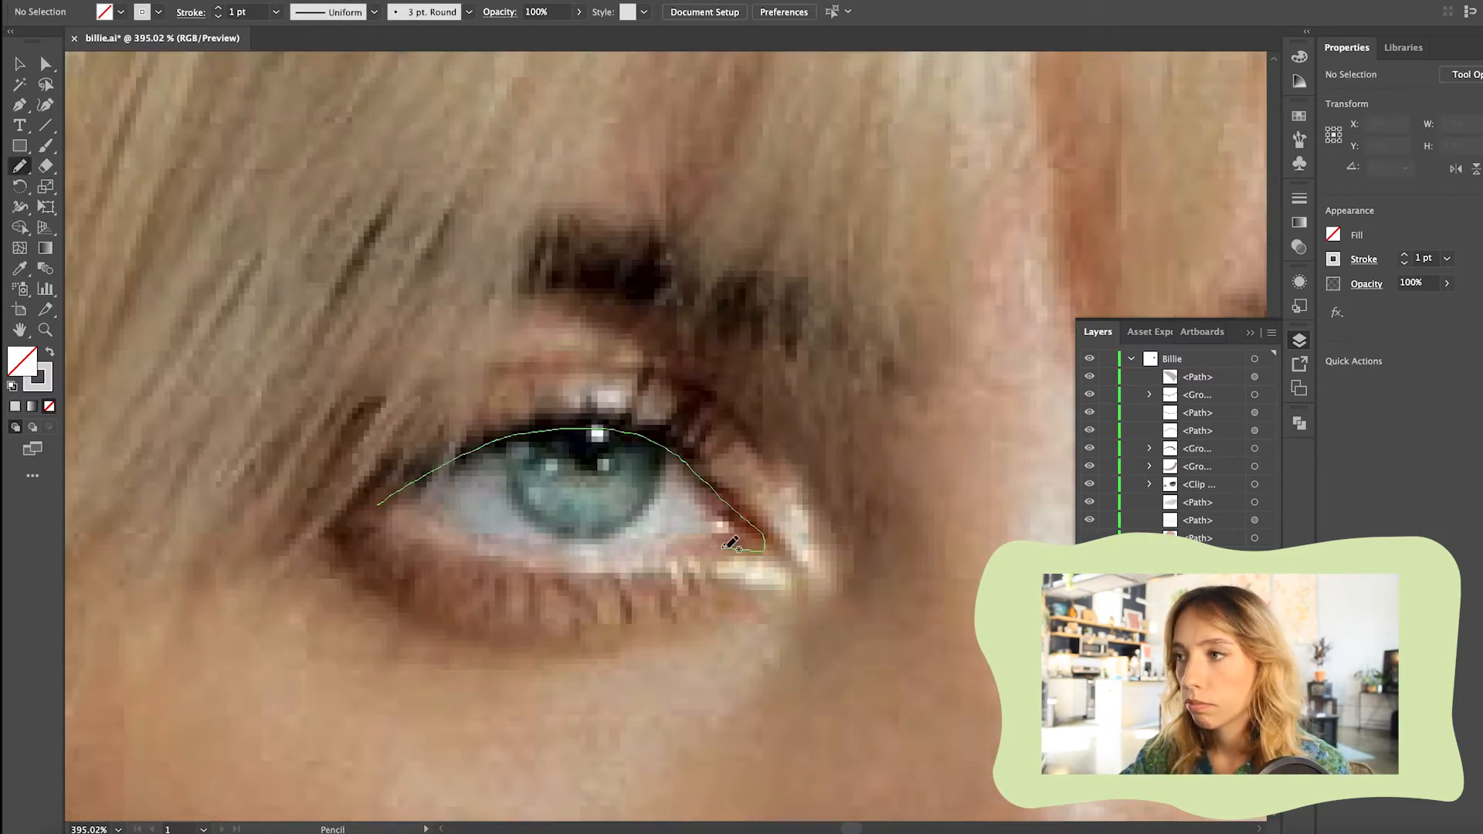
left_click_drag(379, 505, 378, 506)
key("v")
scroll(669, 494, "down", 3)
left_click(699, 564)
left_click(50, 351)
Group the finished eye's paths and name the group "right eye"
left_click(1227, 520)
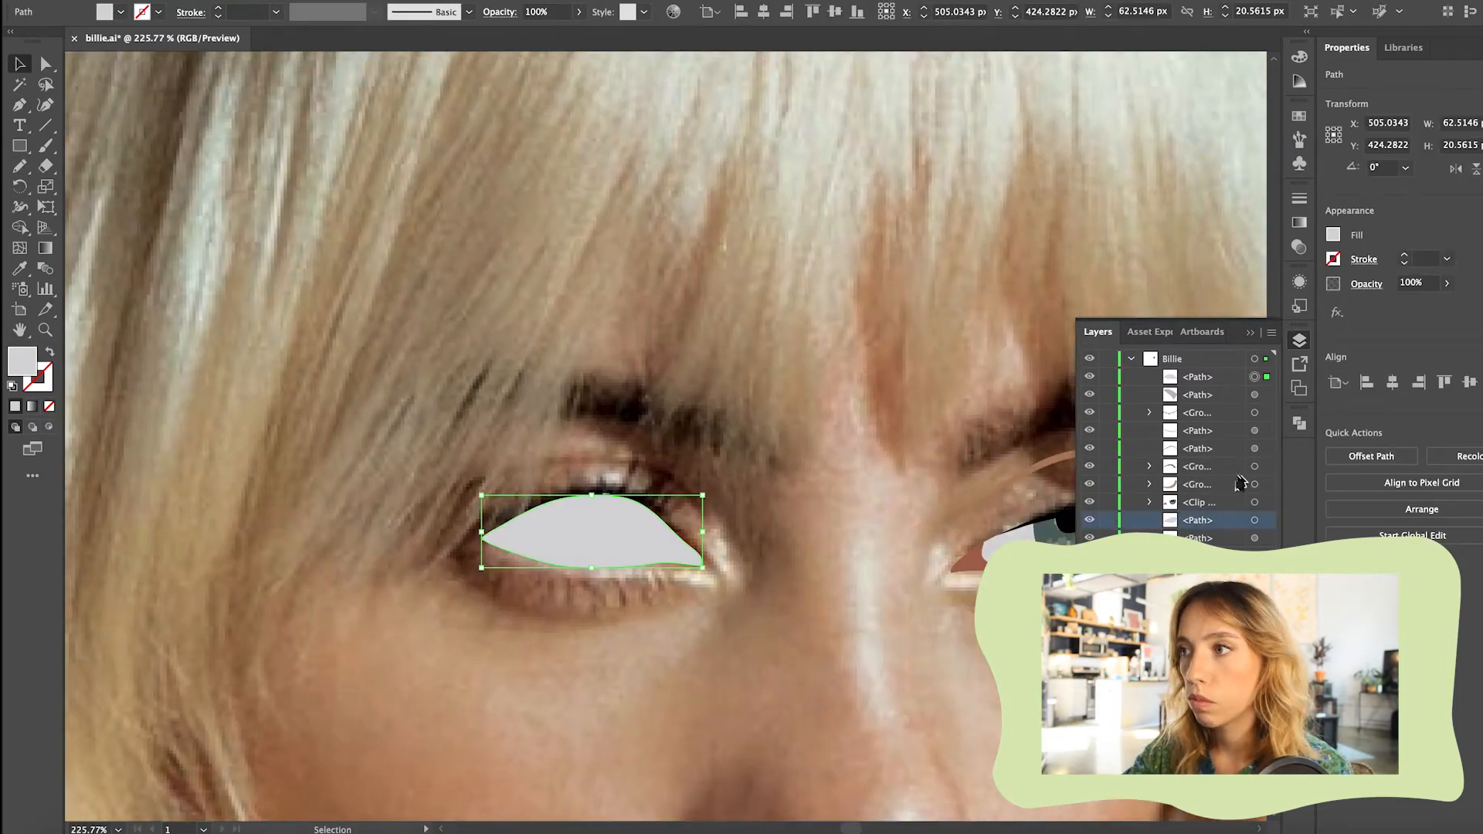
left_click(1228, 502, "shift")
scroll(666, 437, "right", 3)
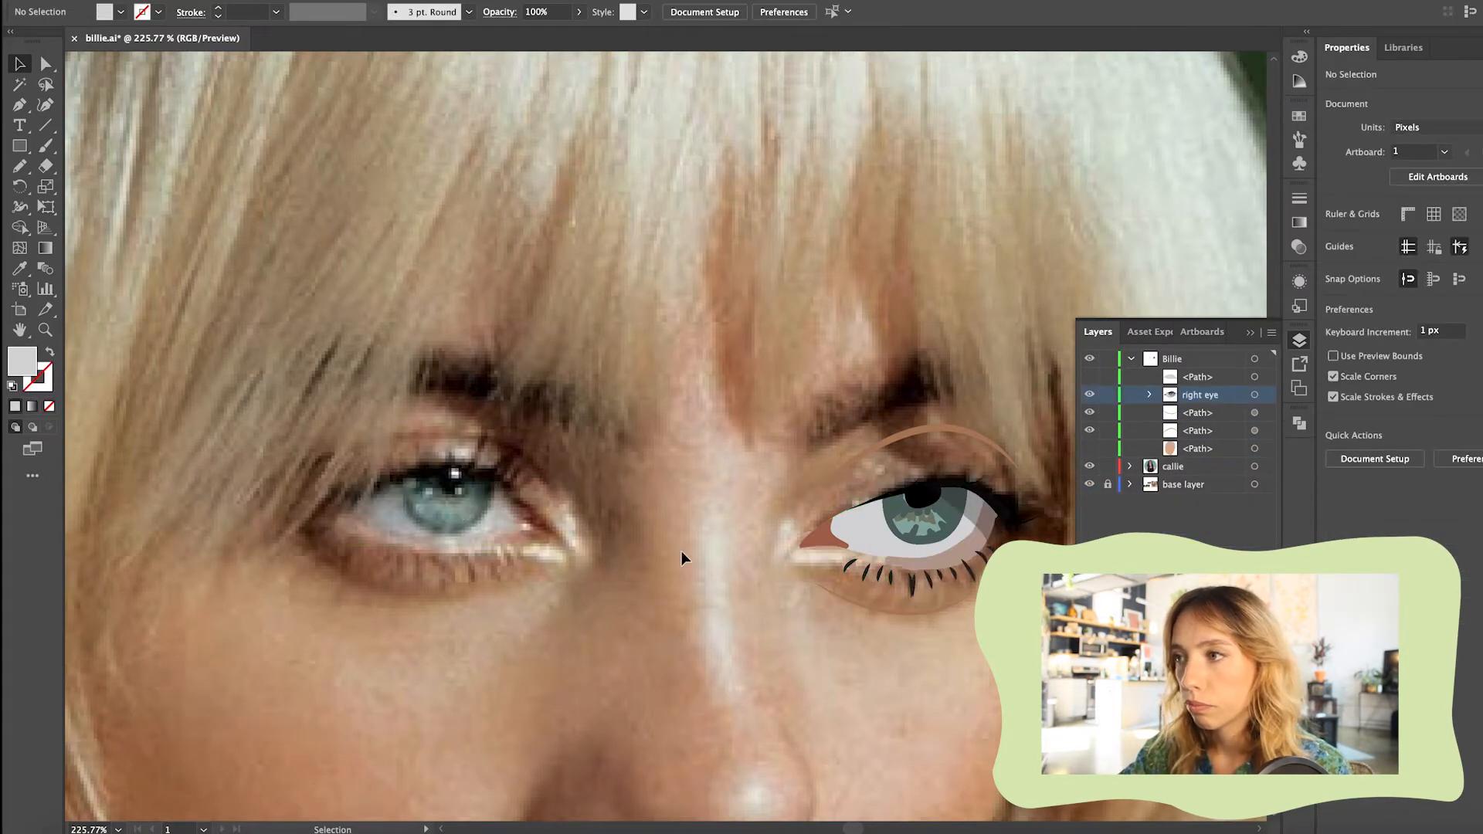
Draw the left eye's iris with the Pencil tool, filled with light teal
left_click_drag(447, 527, 403, 482)
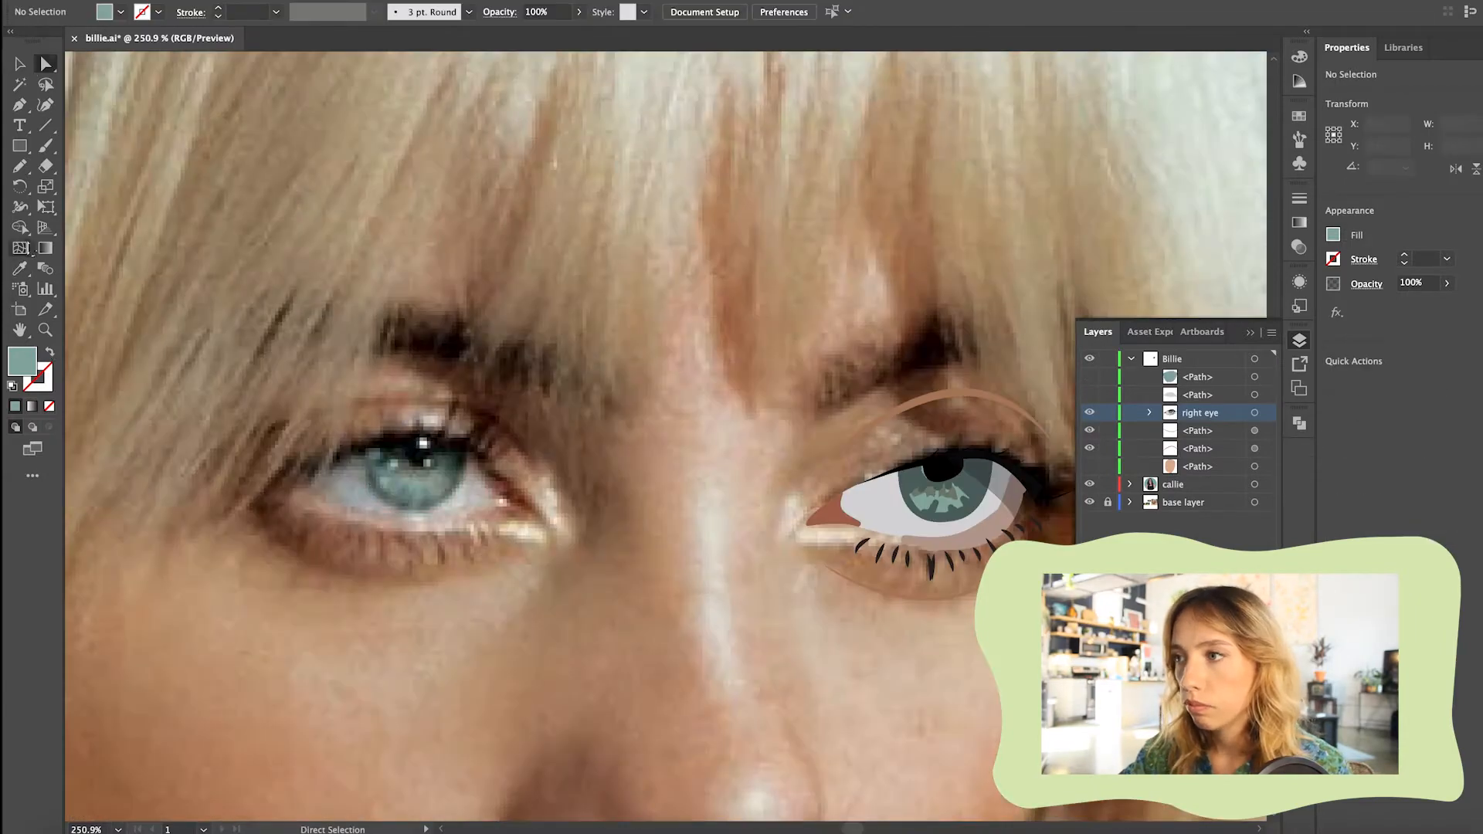
left_click(478, 523)
key("super+z")
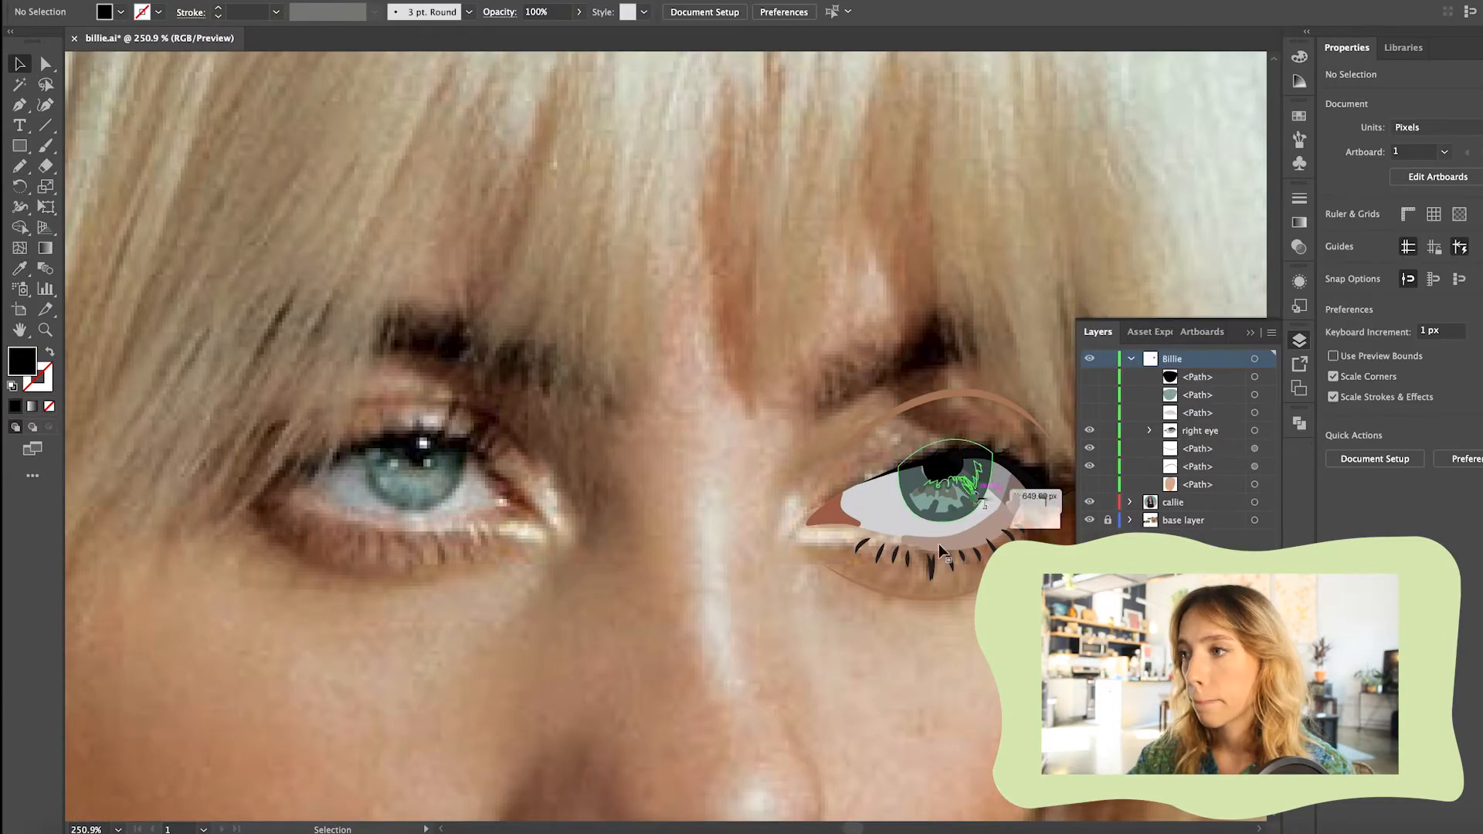
Paint the left iris's dark teal rim, brown centre and light teal streaks with the Paintbrush at 0.25 pt
left_click(45, 144)
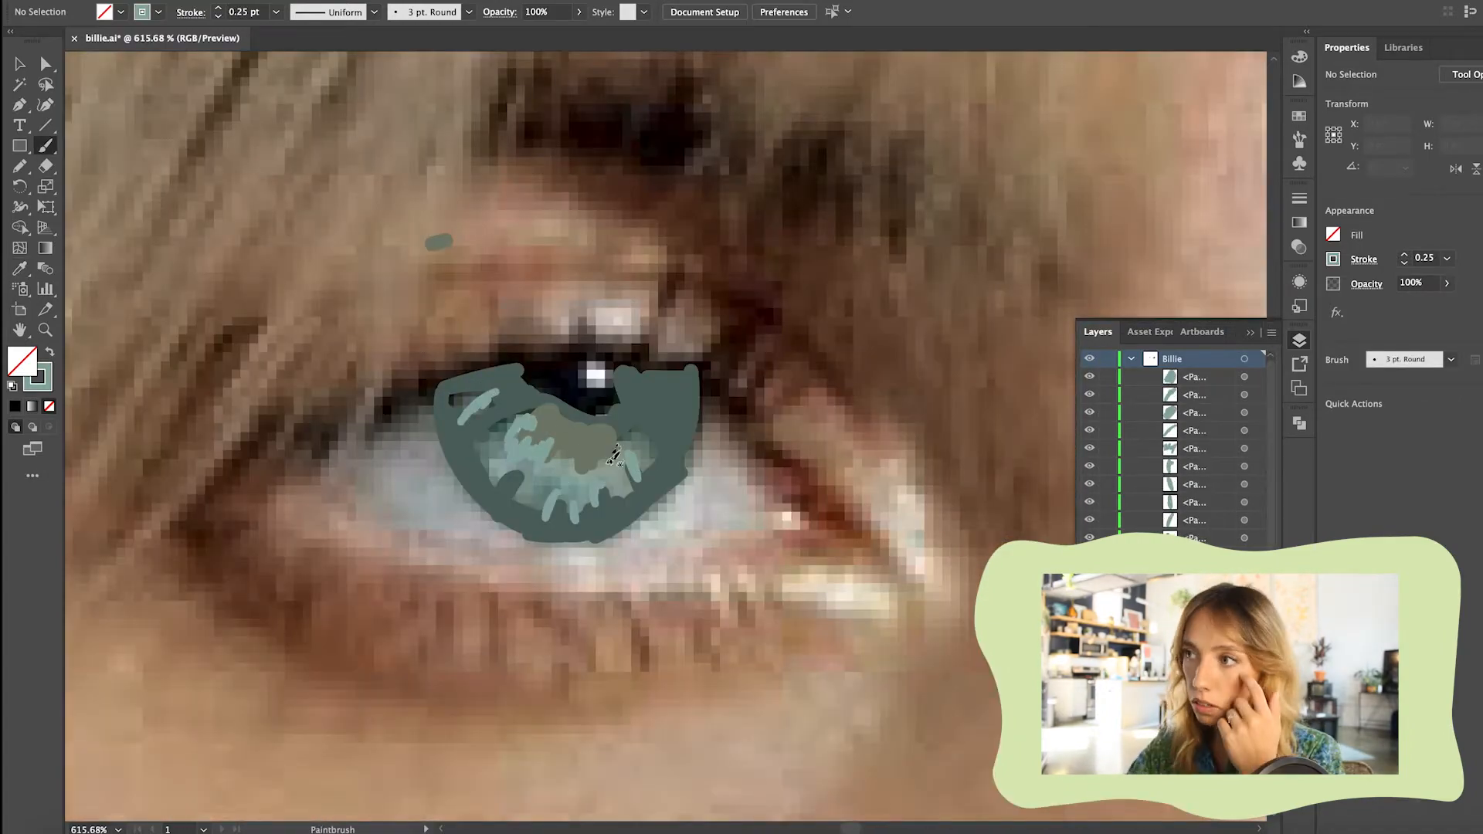
left_click_drag(614, 456, 618, 462)
key("v")
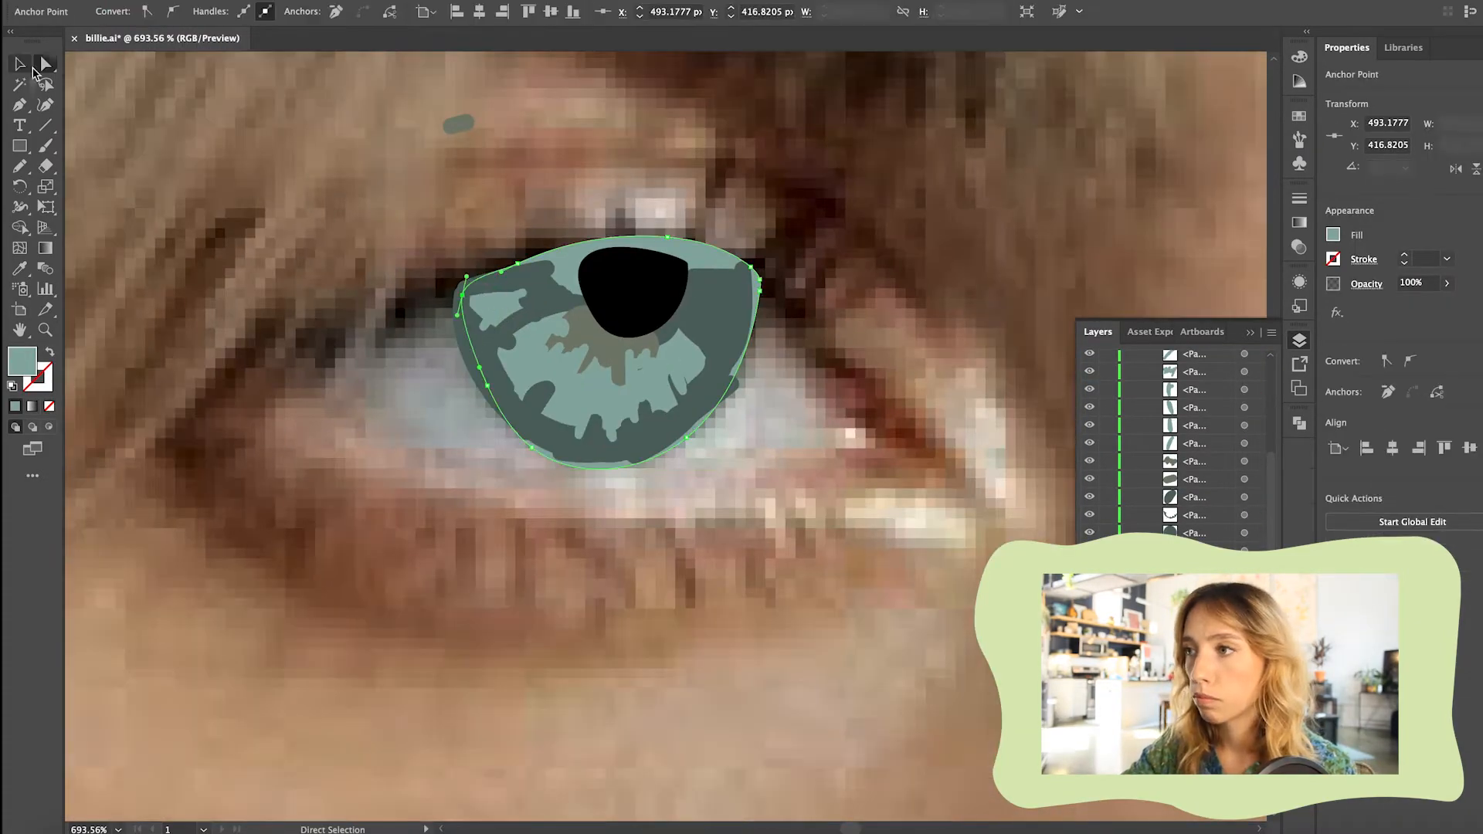
Paste a copy of the iris shape in front and use it to clip the painted iris details
key("super+f")
left_click(494, 391, "shift")
key("super+7")
left_click(665, 210)
Adjust the left iris outline's anchors and handles so its lower and side edges follow the photo
scroll(652, 491, "up", 5)
key("a")
left_click(431, 412)
left_click_drag(515, 471, 479, 446)
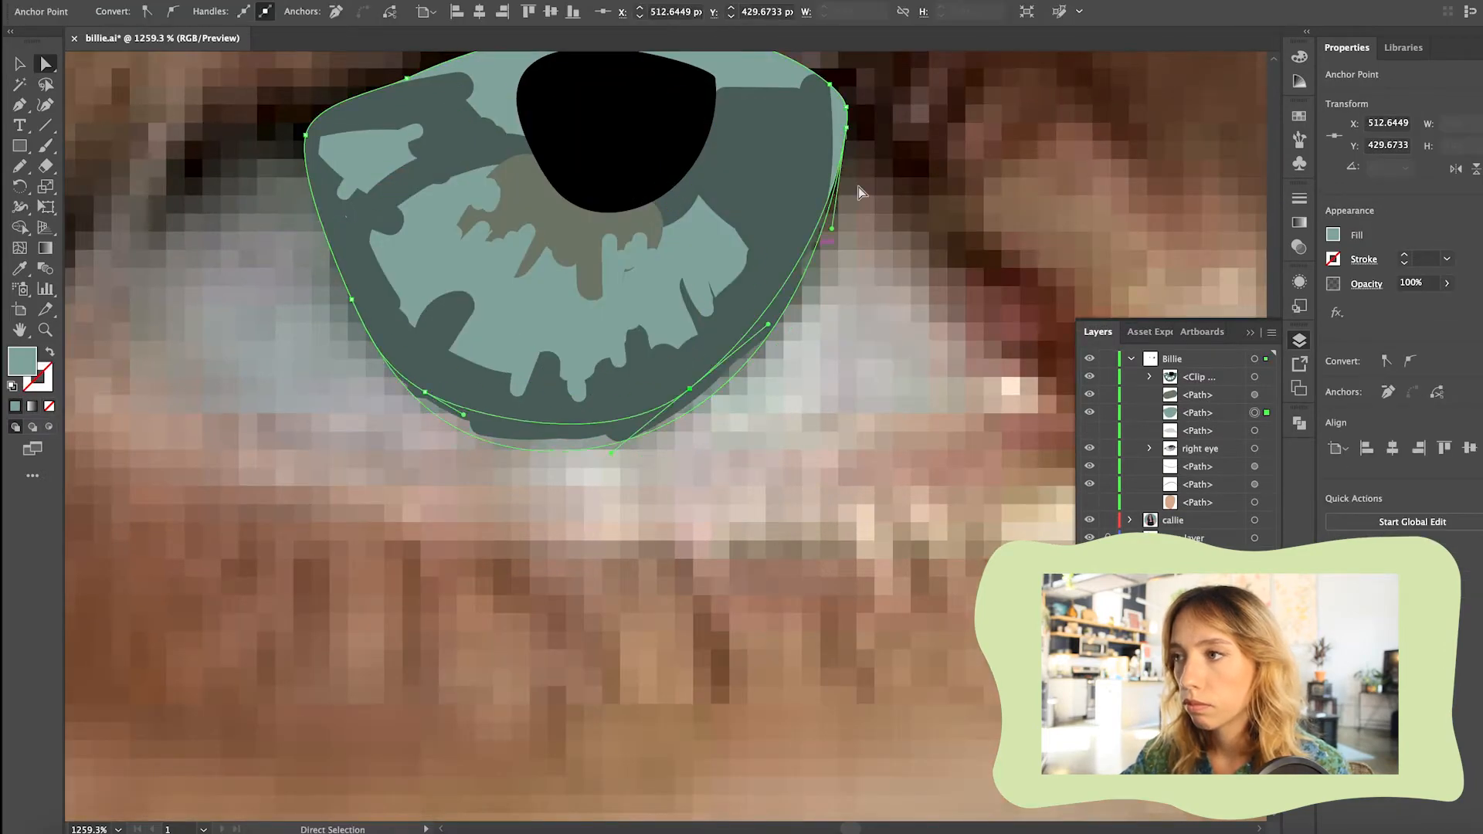
left_click(852, 93)
scroll(660, 332, "down", 4)
left_click(660, 332)
left_click_drag(525, 300, 518, 281)
left_click_drag(786, 292, 780, 266)
scroll(795, 255, "up", 5)
scroll(403, 451, "up", 8)
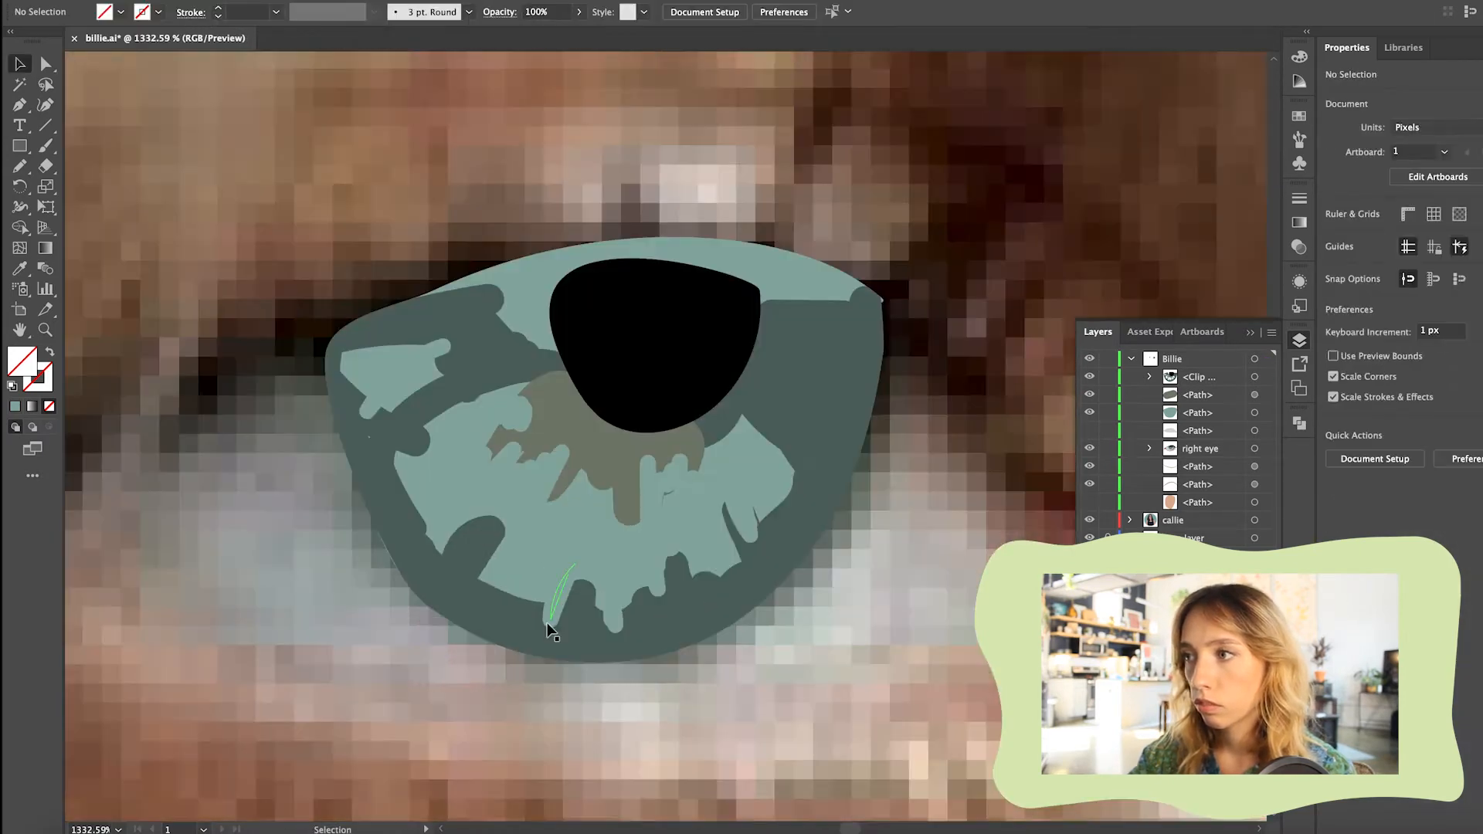
Open the clipped iris group for editing and inspect the light streak near its lower edge
double_click(557, 599)
left_click(558, 598)
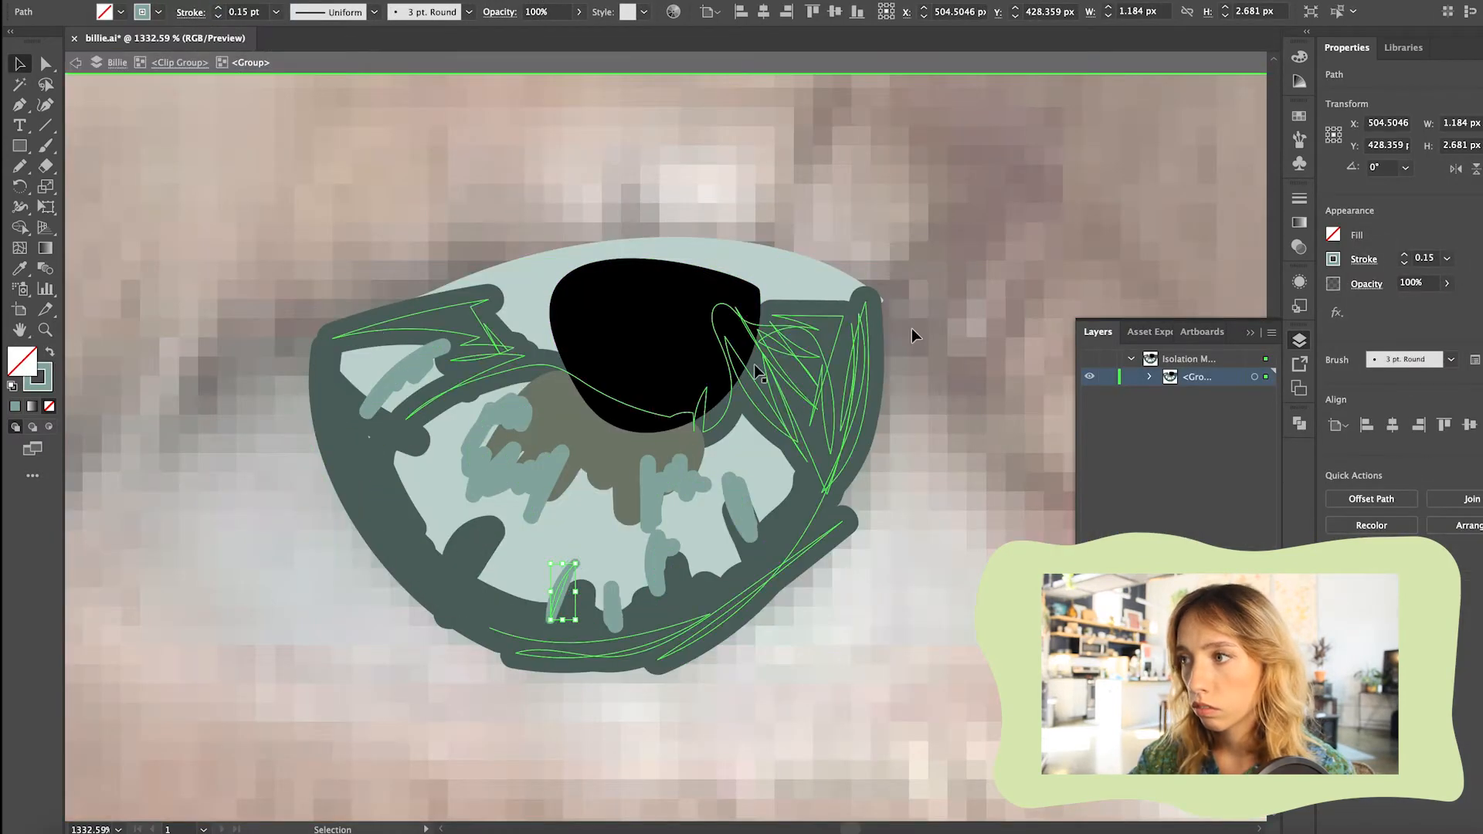
scroll(803, 373, "down", 6)
double_click(824, 444)
Show the left eye's white shape, bring it to the front and clip the iris artwork with it
left_click(1089, 430)
left_click(842, 425)
key("super+shift+]")
right_click(800, 386)
left_click(849, 514)
Reorder the iris layers inside the eye's clipping group and hide the group to reveal the photo
left_click_drag(1197, 412, 1213, 437)
left_click(1149, 377)
left_click(905, 335)
left_click(1089, 377)
Switch to Spotify through the system search
key("super+space")
type("spotify")
key("Return")
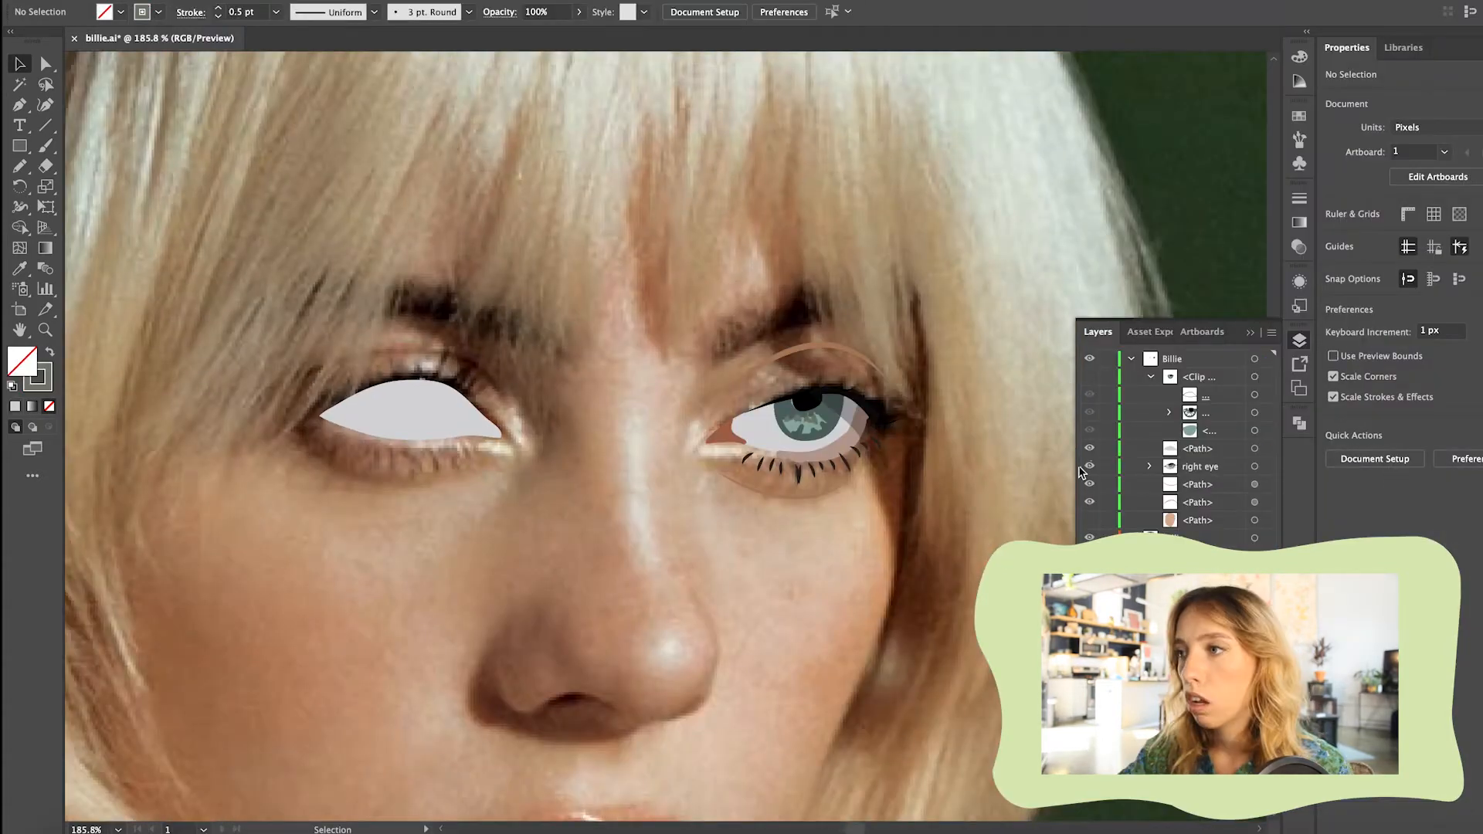
Reuse the right eye's inner-corner stroke at 0.5 pt to paint the left eye's reddish-brown inner corner
left_click(1088, 449)
key("a")
left_click(723, 431)
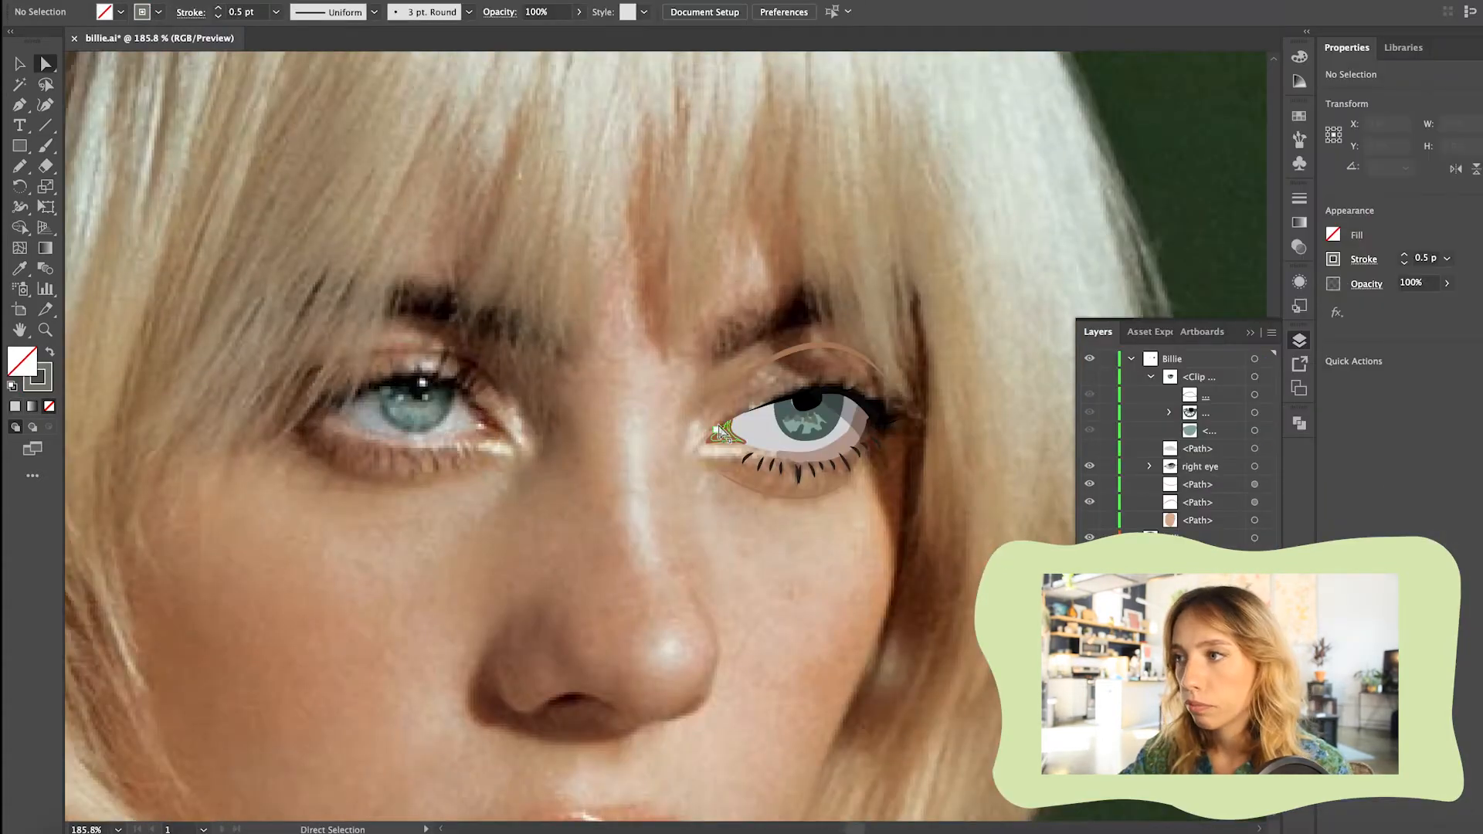
key("b")
scroll(562, 448, "up", 4)
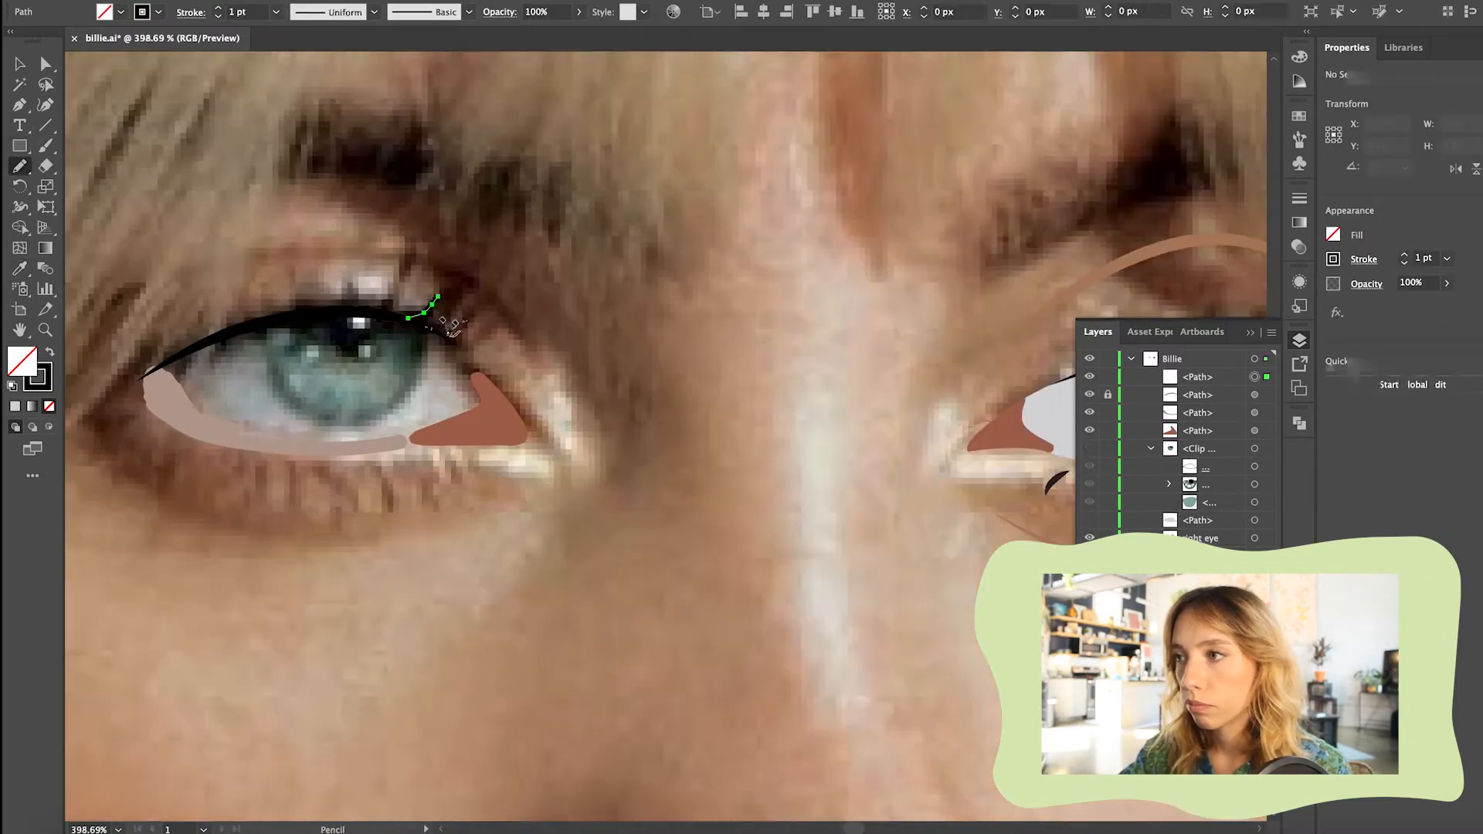
Refine the left eye's upper lash line and give the upper lashes a pointed width profile
left_click_drag(341, 312, 348, 282)
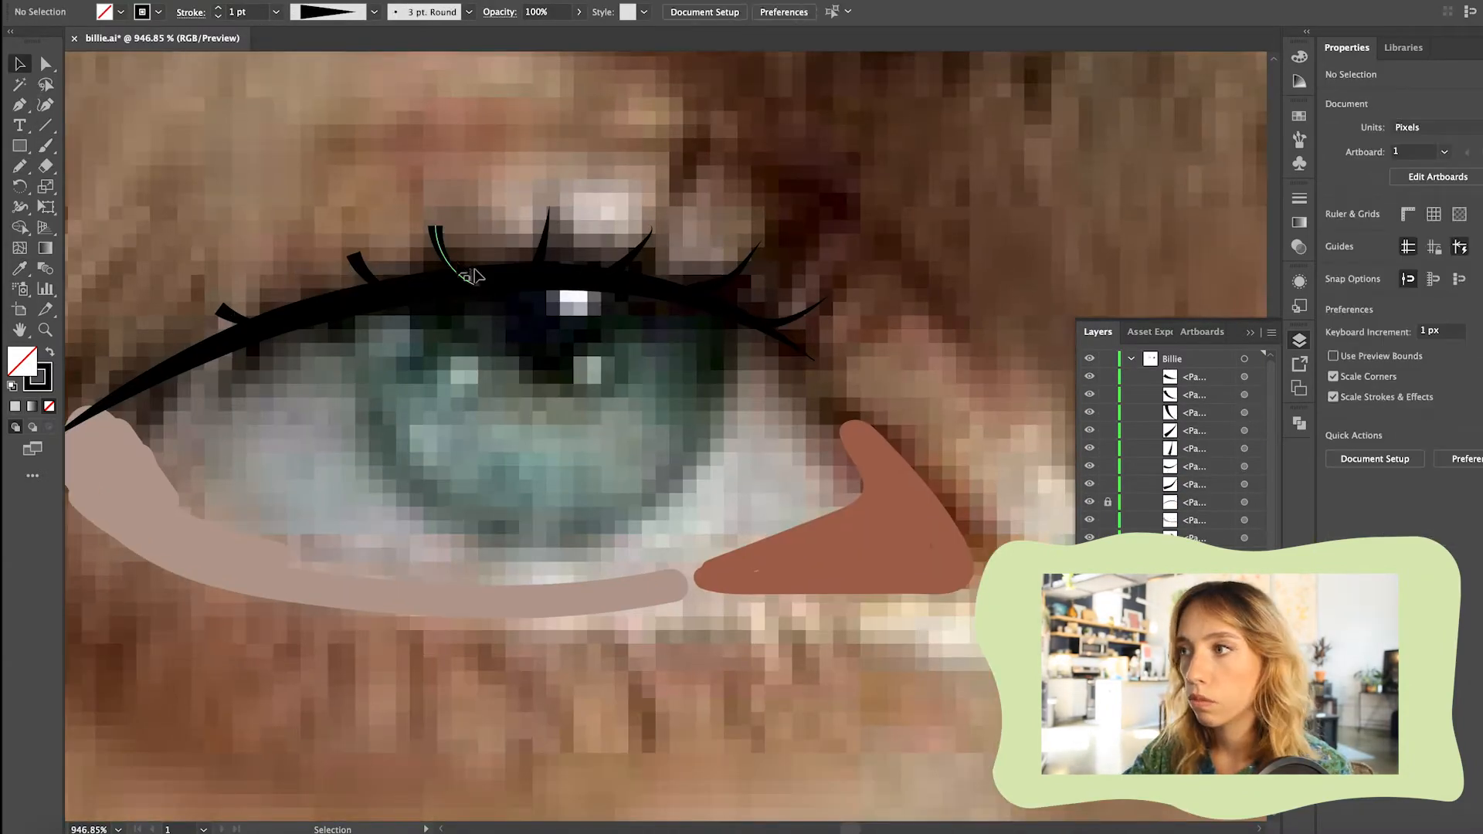
left_click(472, 276)
left_click(373, 11)
left_click(373, 12)
Adjust the clipping outline's outer corner anchor on the left eye and nudge the inner-corner shape's end anchor
left_click(1477, 359)
left_click_drag(379, 236, 231, 324)
left_click(1477, 359)
left_click(332, 224)
left_click(391, 297)
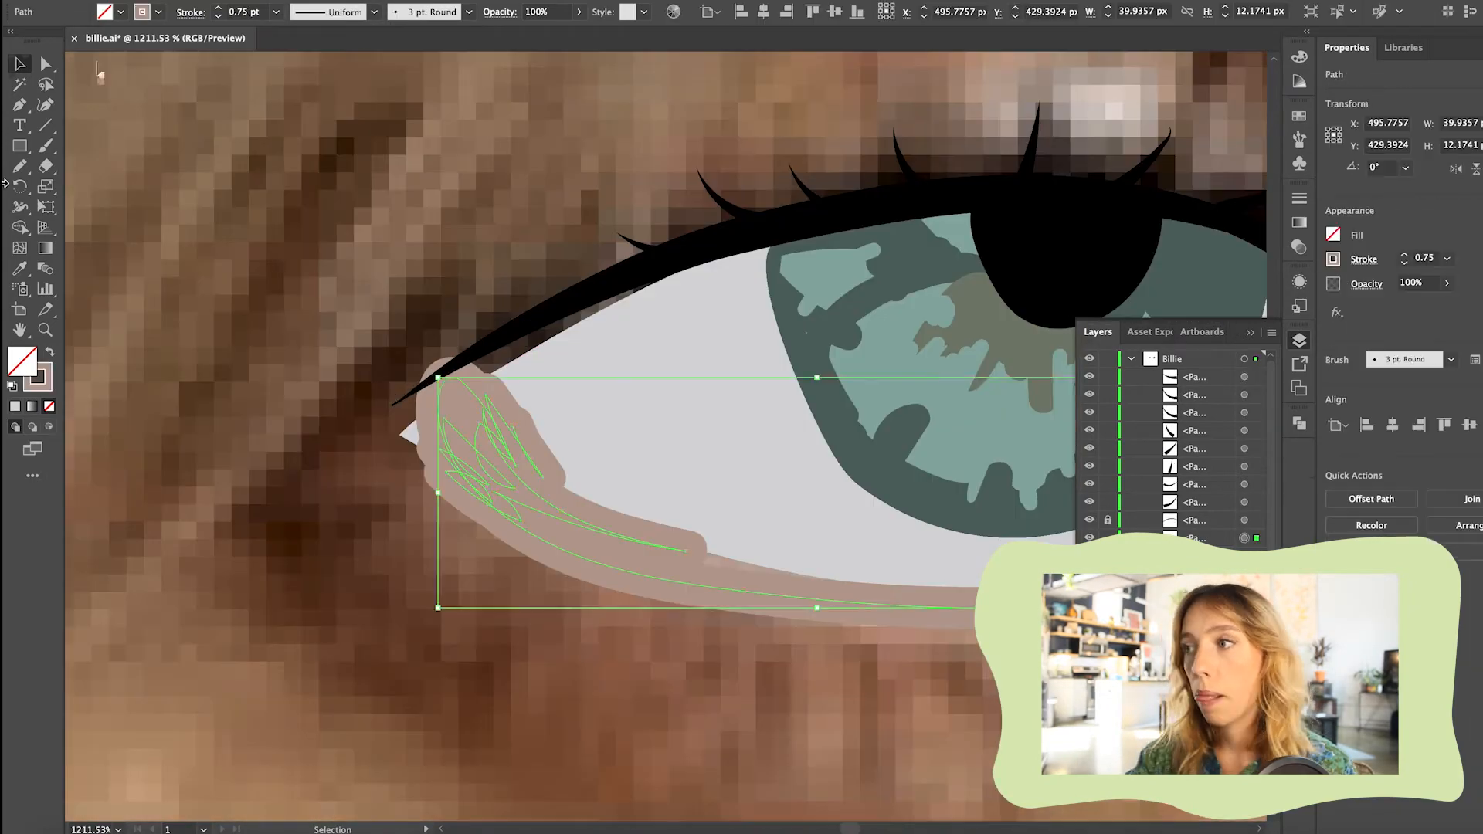
left_click(384, 443)
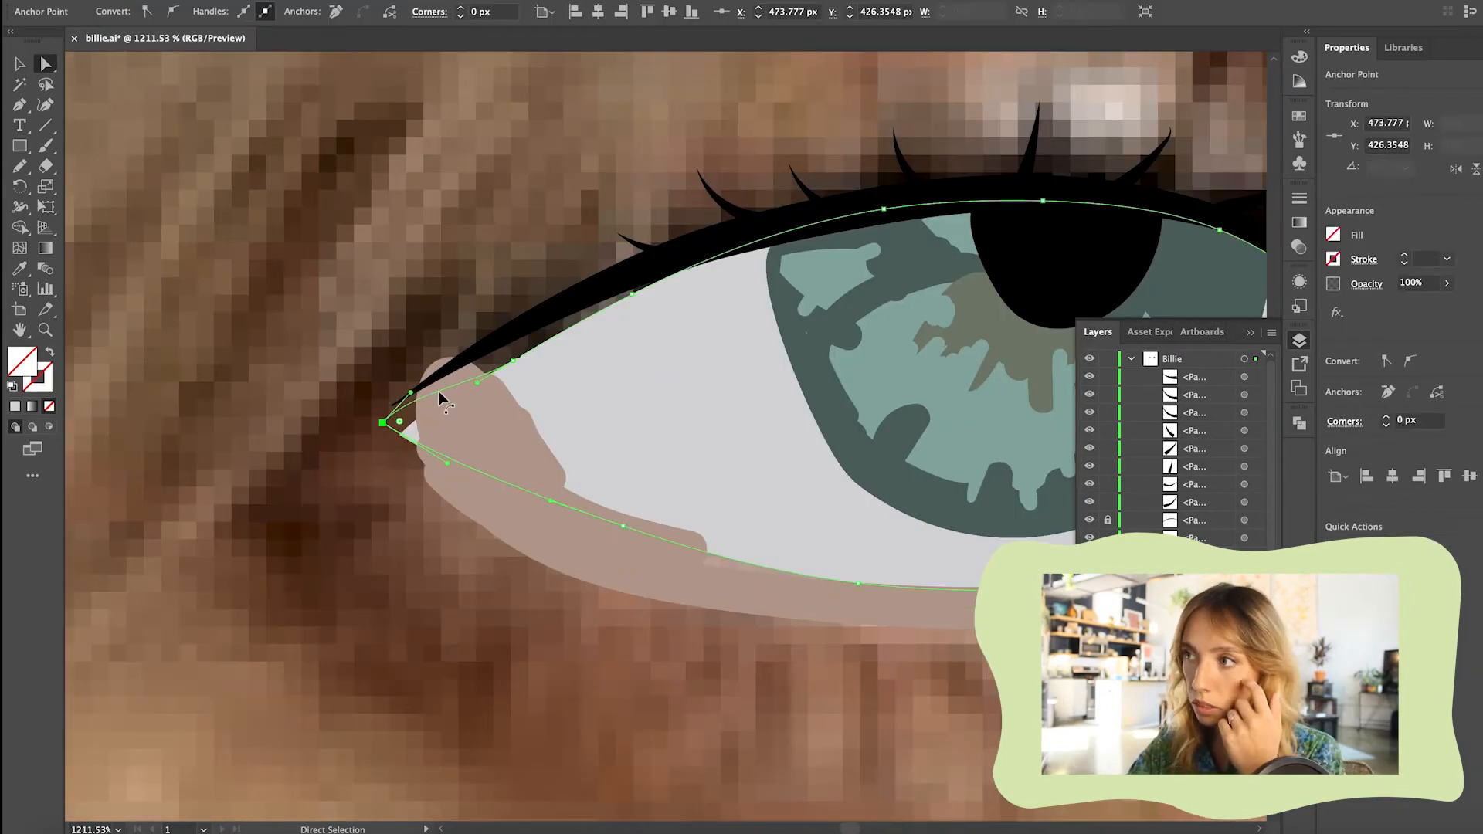
left_click_drag(614, 505, 617, 510)
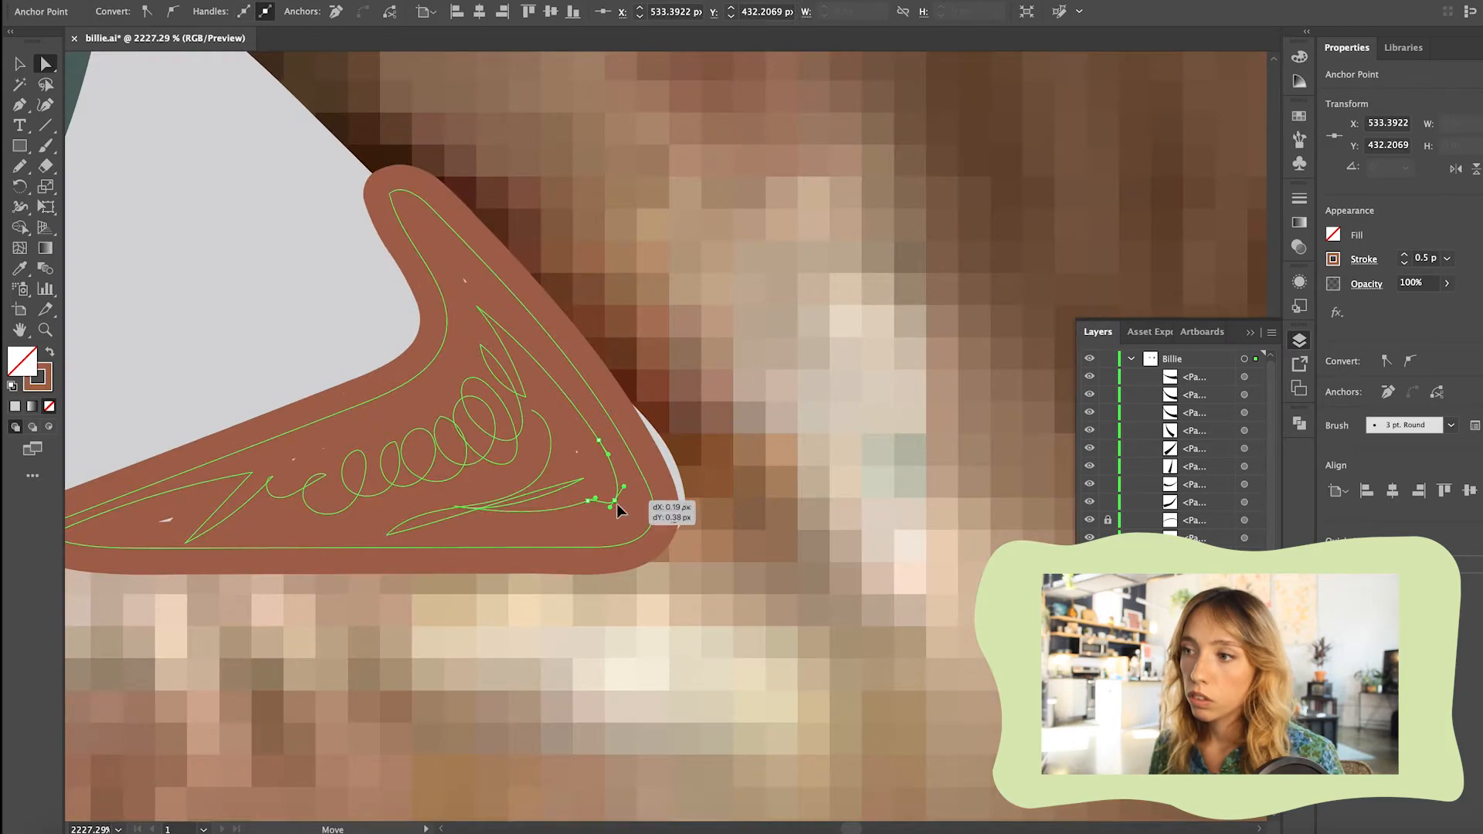
Draw the left eye's upper eyelid crease as a brown Pencil stroke above the lashes
key("v")
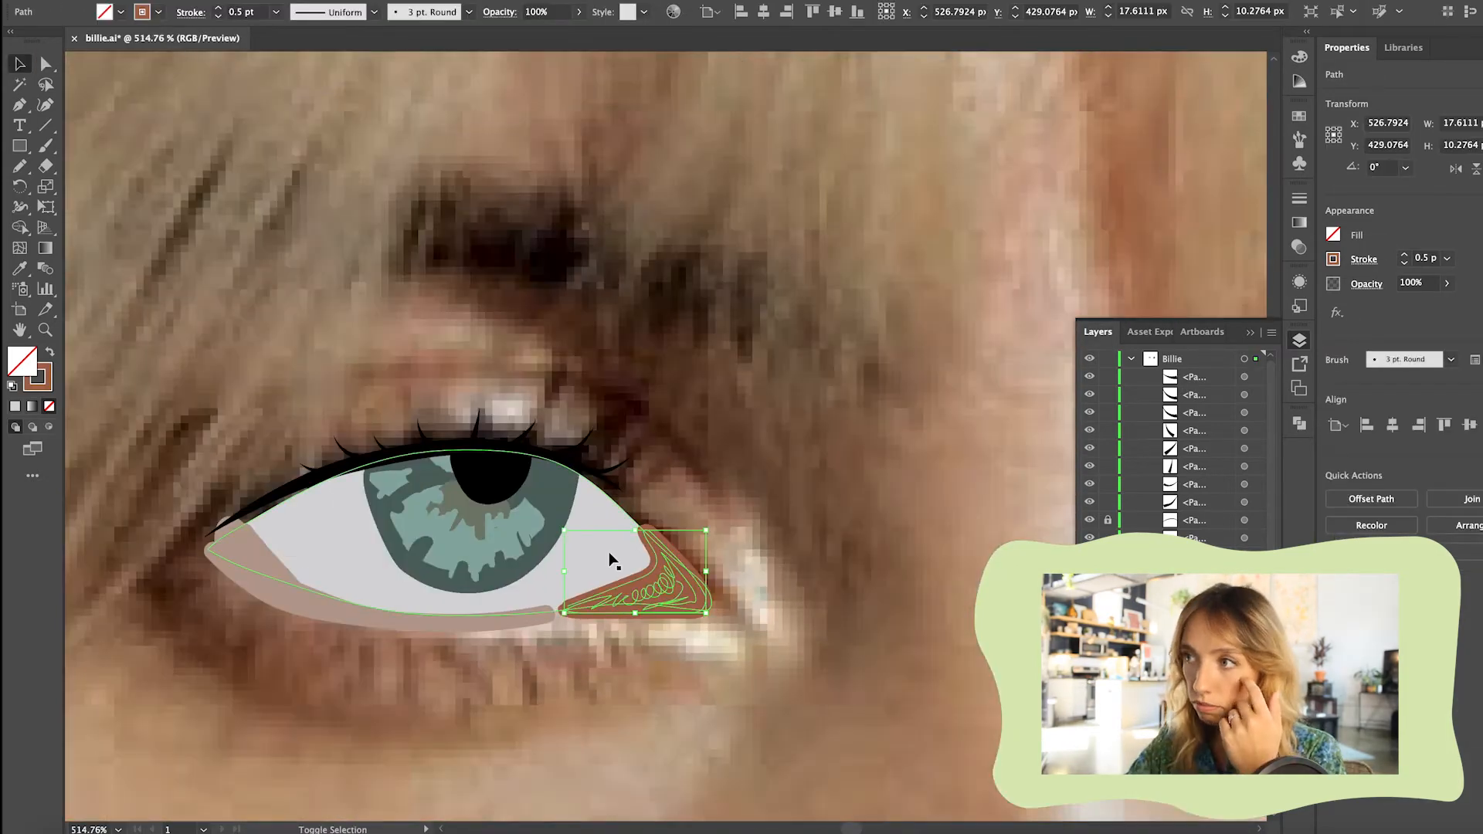
left_click(773, 525)
scroll(772, 515, "down", 5)
left_click(753, 357)
key("n")
mouse_move(304, 386)
left_mouse_down()
mouse_move(395, 358)
mouse_move(356, 365)
mouse_move(481, 401)
left_mouse_up()
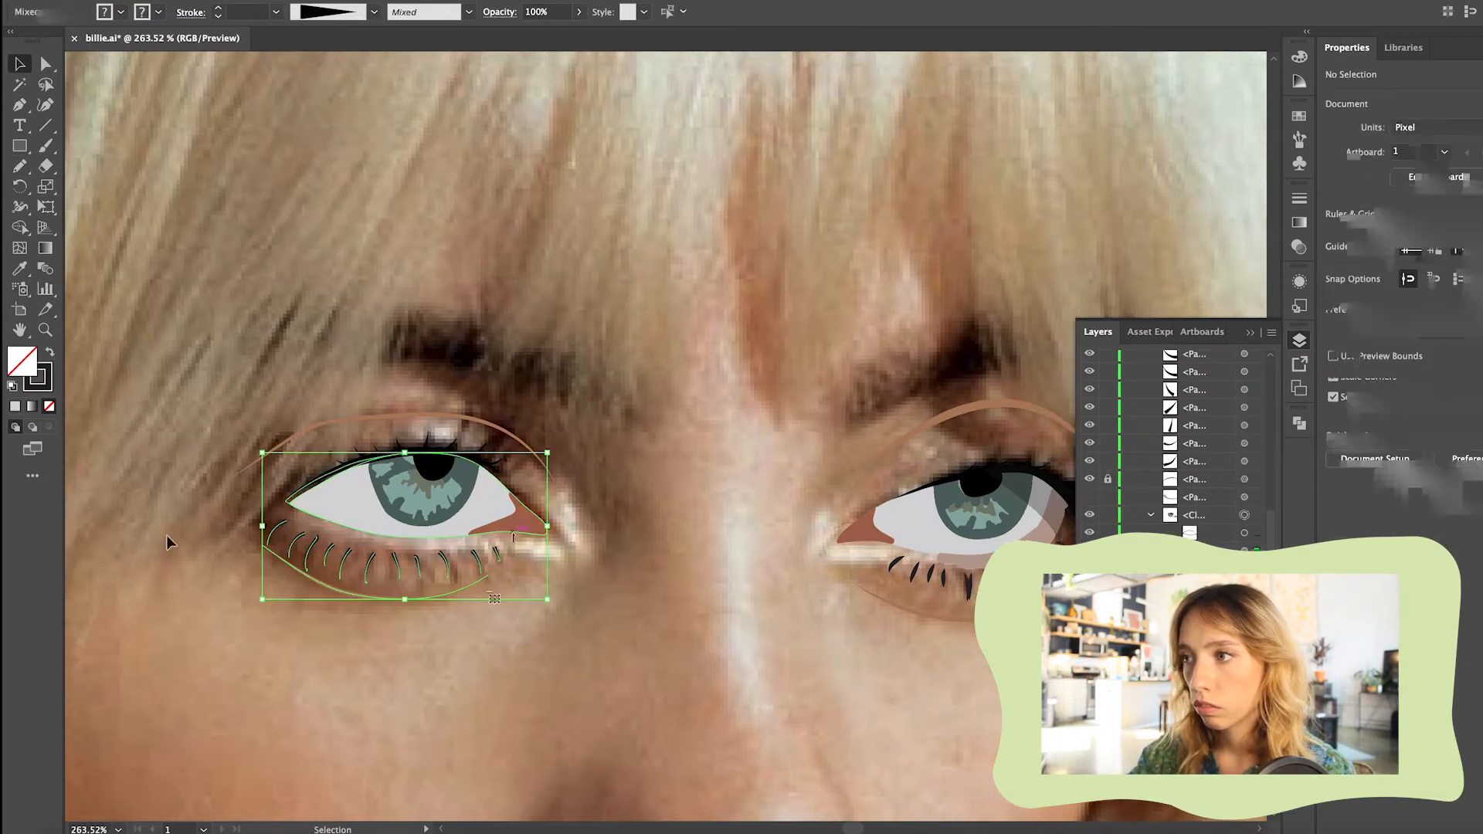
Group the left eye's lower lashes
left_click(421, 537, "shift")
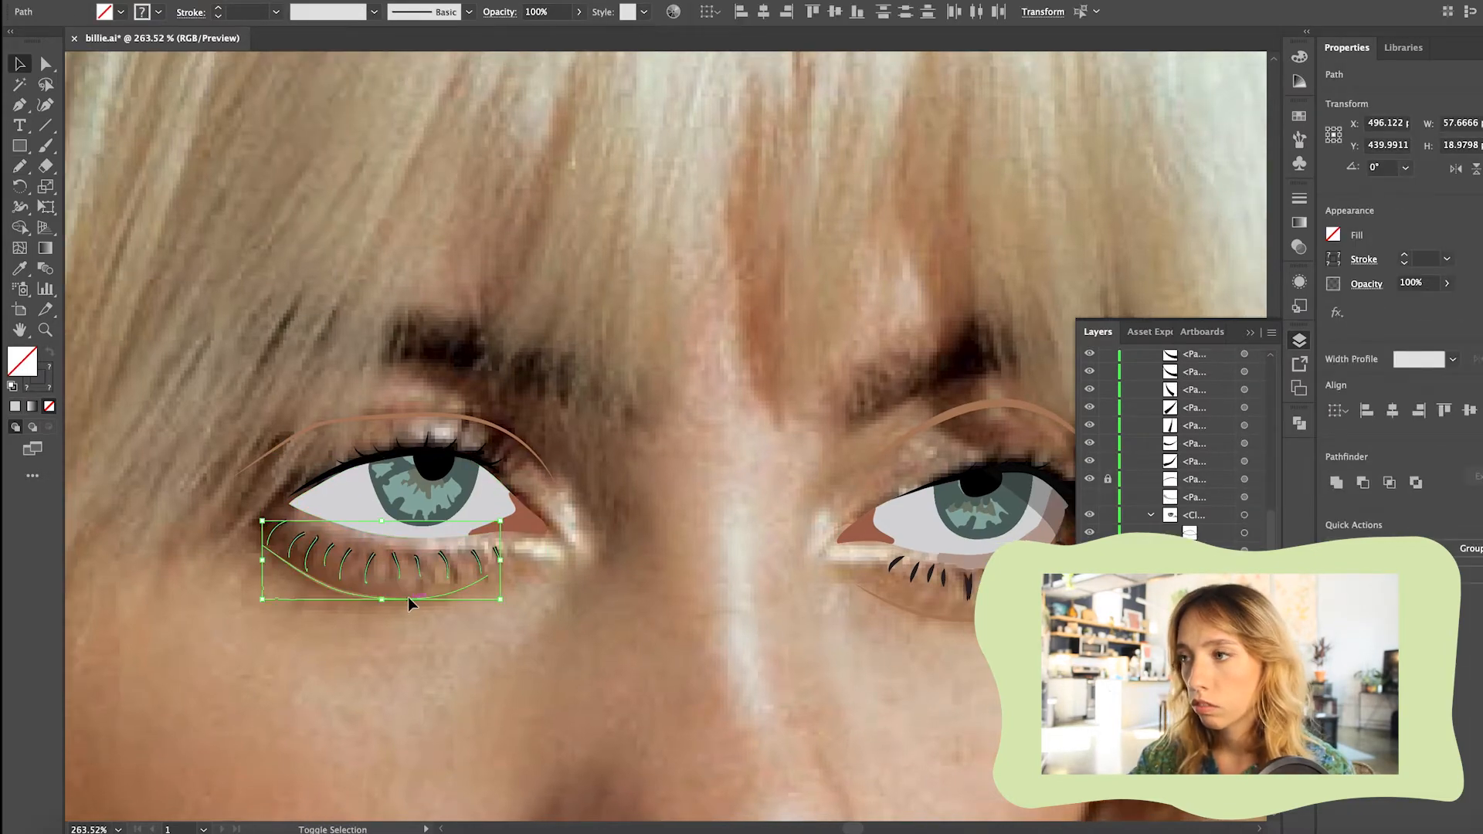
left_click(293, 569, "shift")
key("super+g")
Select the left eye's upper lashes and lash line and group them
left_click(344, 463)
left_click(363, 453, "shift")
left_click(401, 446, "shift")
left_click(425, 442, "shift")
left_click(477, 456, "shift")
scroll(303, 487, "up", 5)
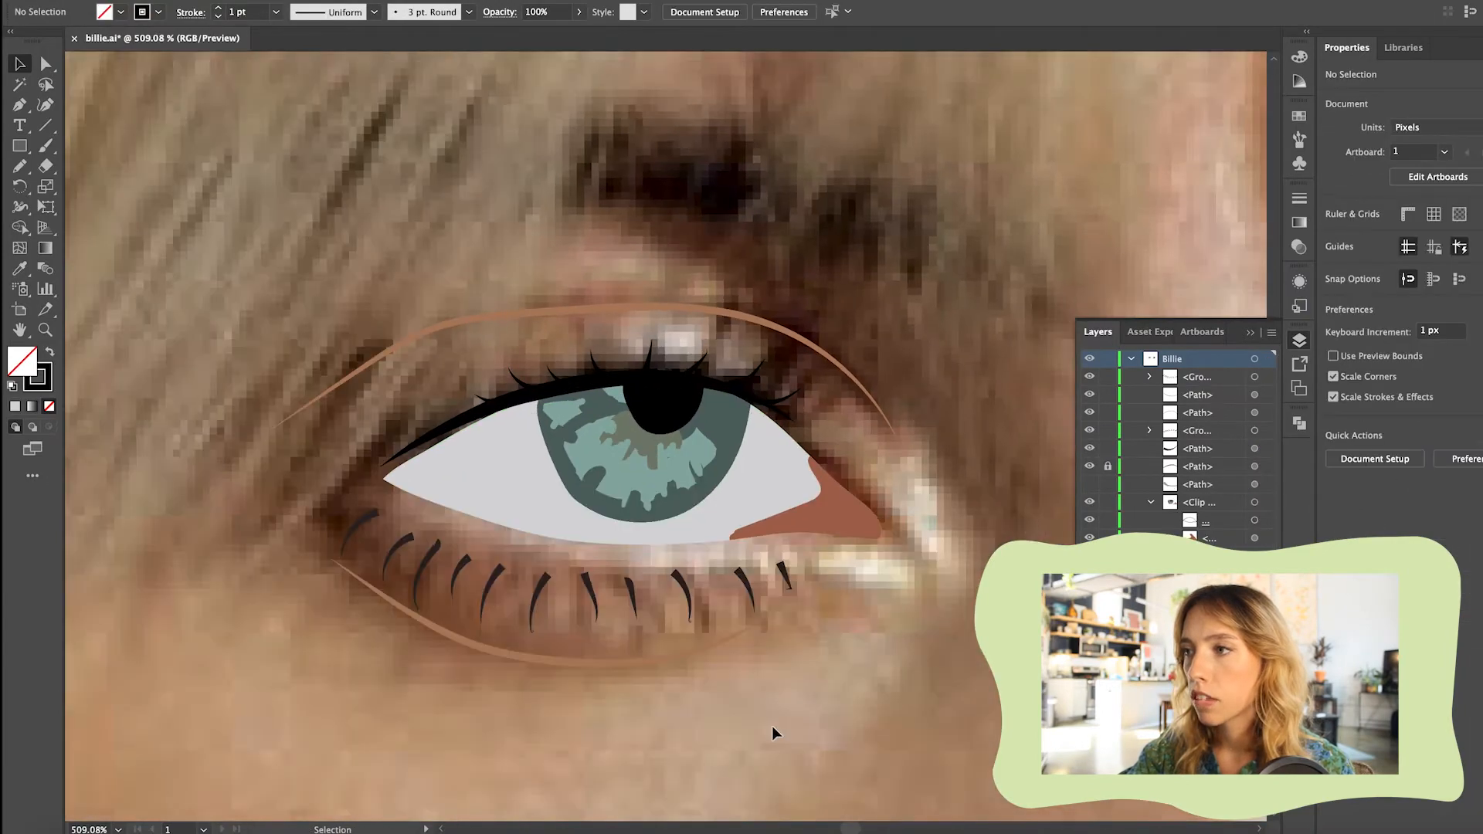
left_click(1139, 476)
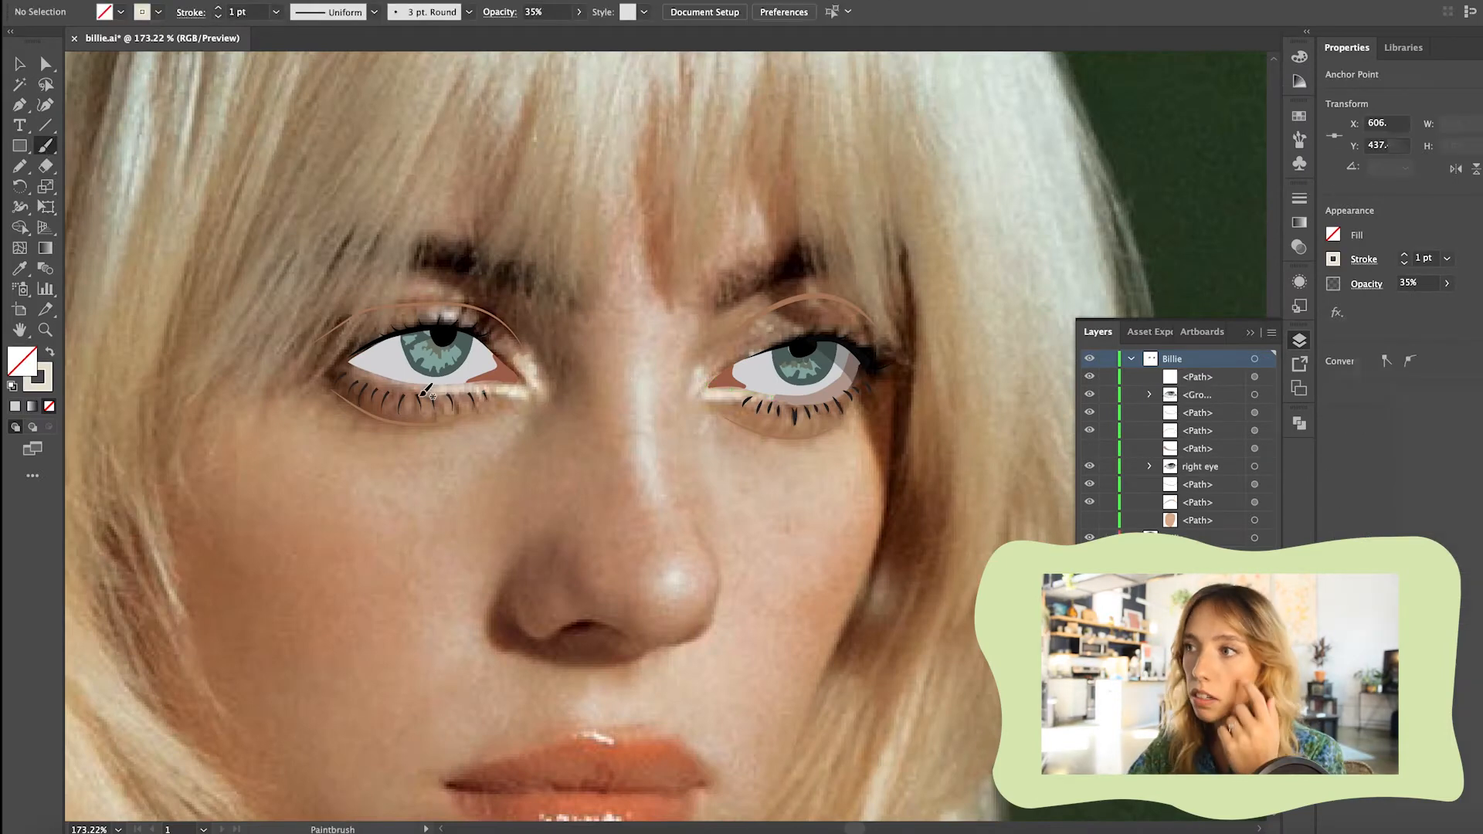
Select the path around the right eye and move it down the stacking order to the right eye group
left_click(47, 149)
key("v")
left_click(443, 312)
left_click_drag(1197, 377, 1200, 462)
left_click(519, 381)
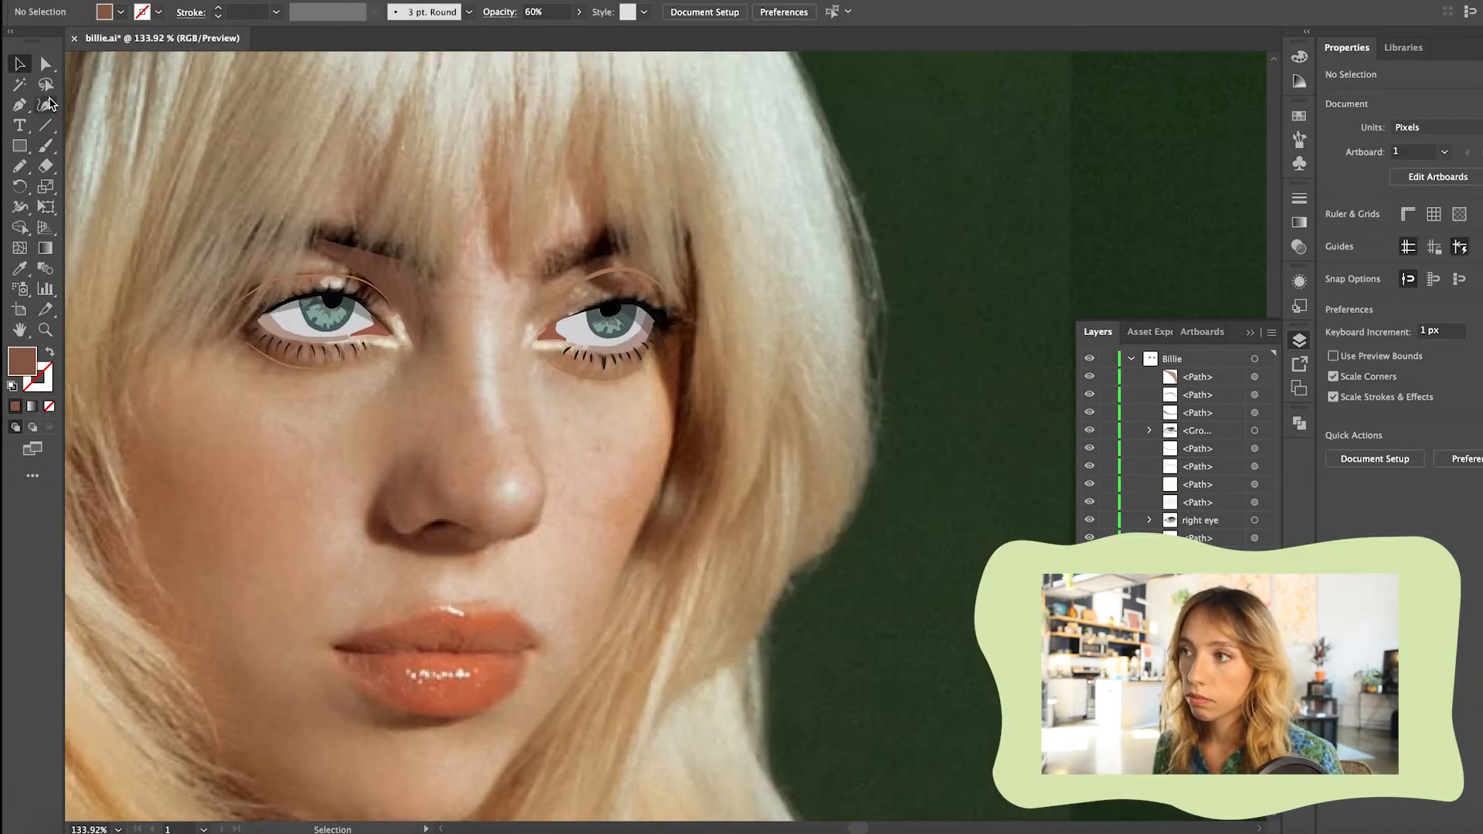
Trace the nose contours with separate Pencil strokes for the nostril, the tip and both sides of the bridge
left_click(20, 105)
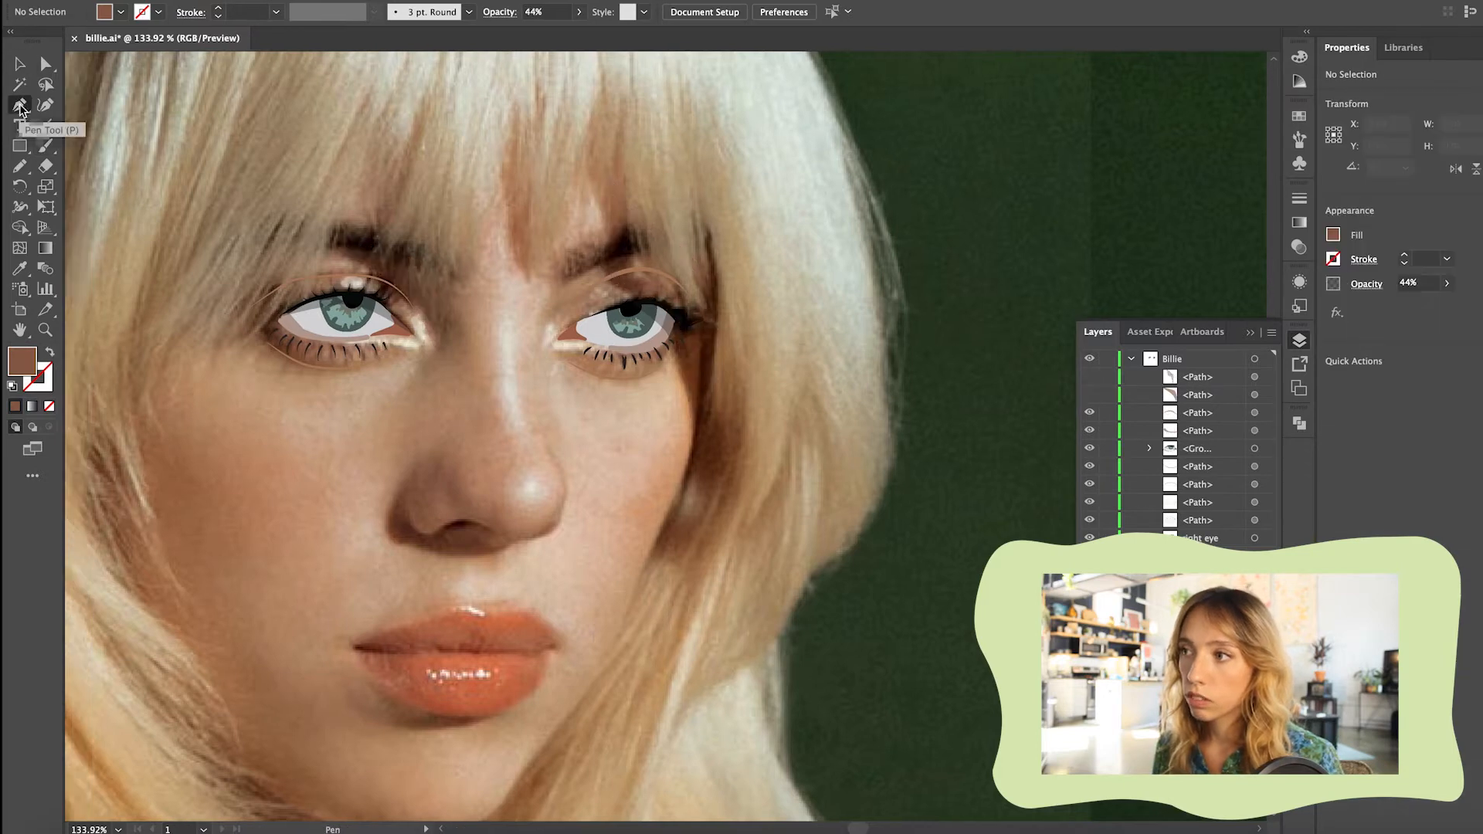
left_click(16, 171)
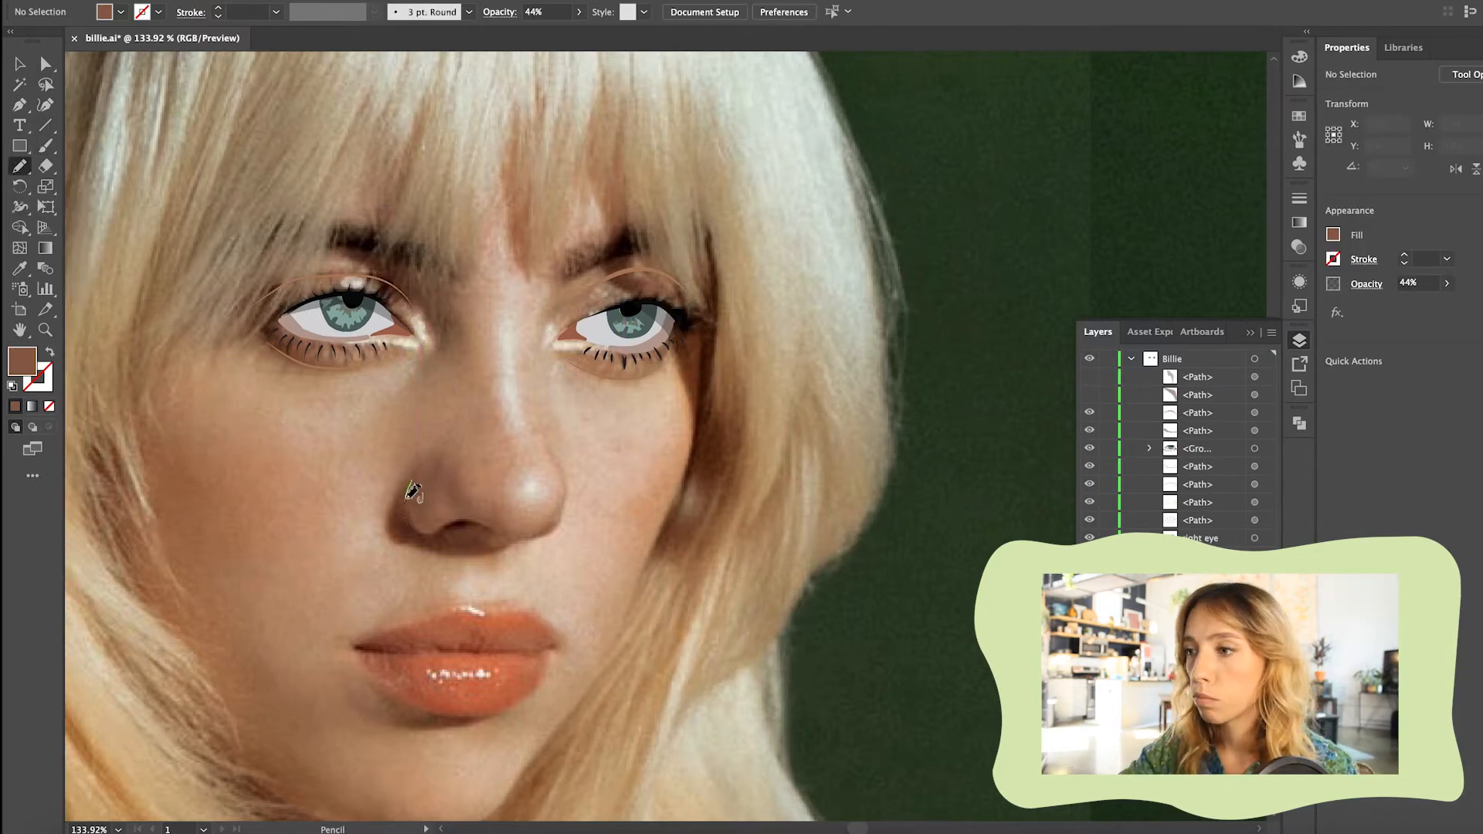
left_click_drag(490, 525, 497, 534)
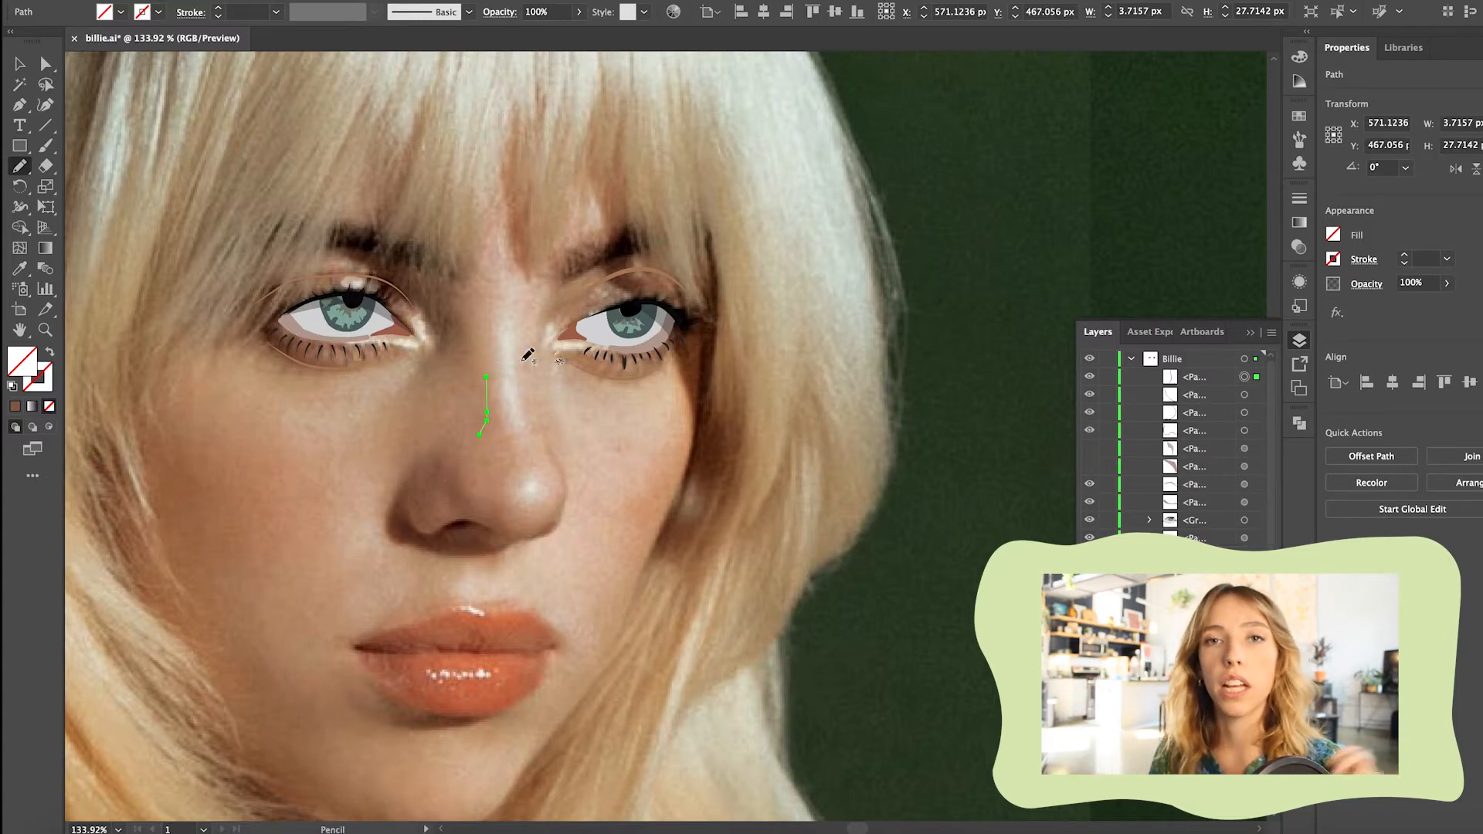
Give the nose contours a brown 8D614D stroke with a width profile tapered at both ends, and clean up the hooked end of the long bridge line
left_click(20, 65)
left_click_drag(418, 378, 571, 533)
left_click(16, 406)
left_click(50, 353)
left_click(374, 13)
left_click(332, 60)
left_click(653, 433)
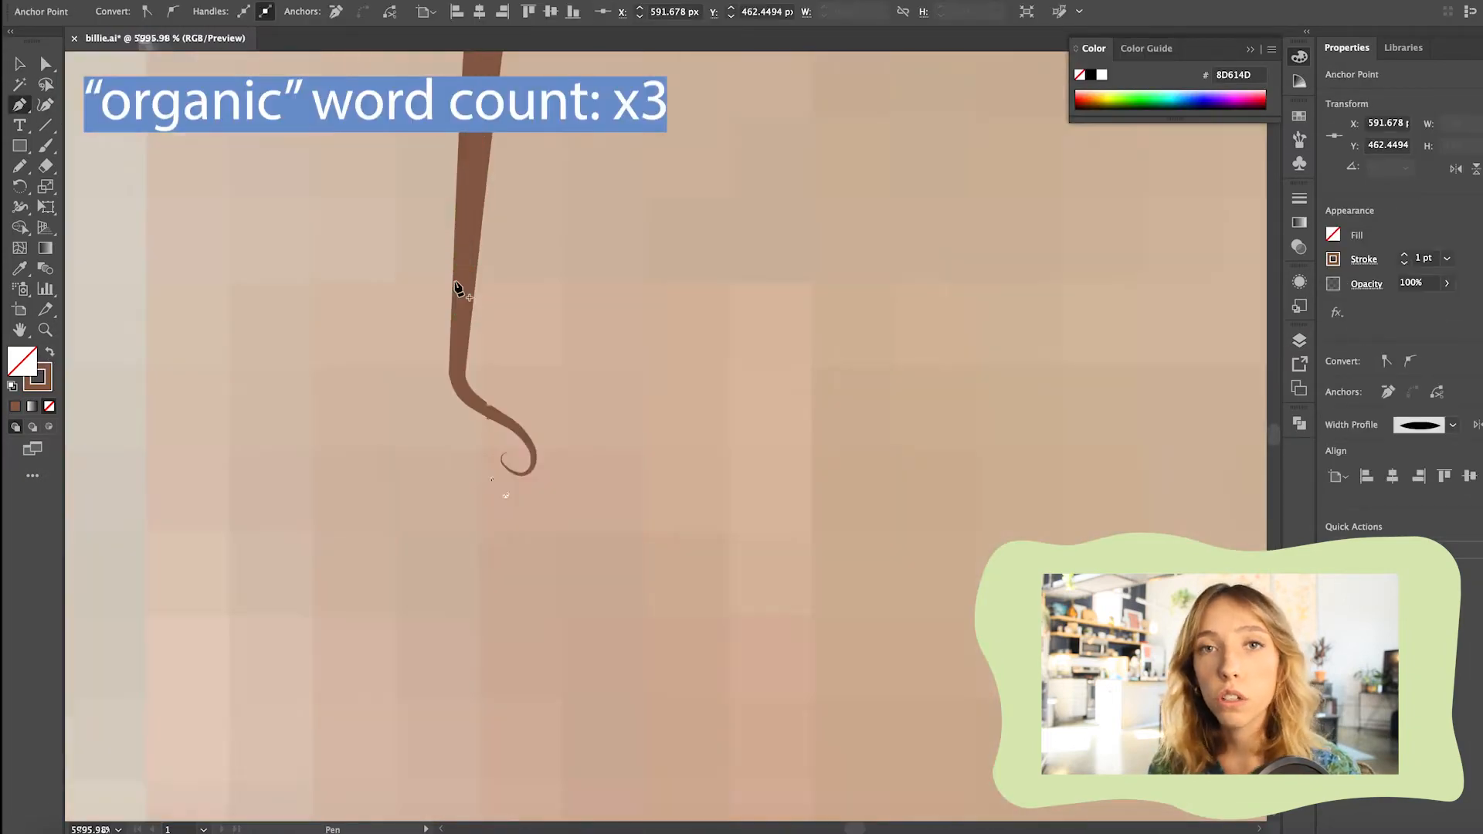
left_click(559, 543)
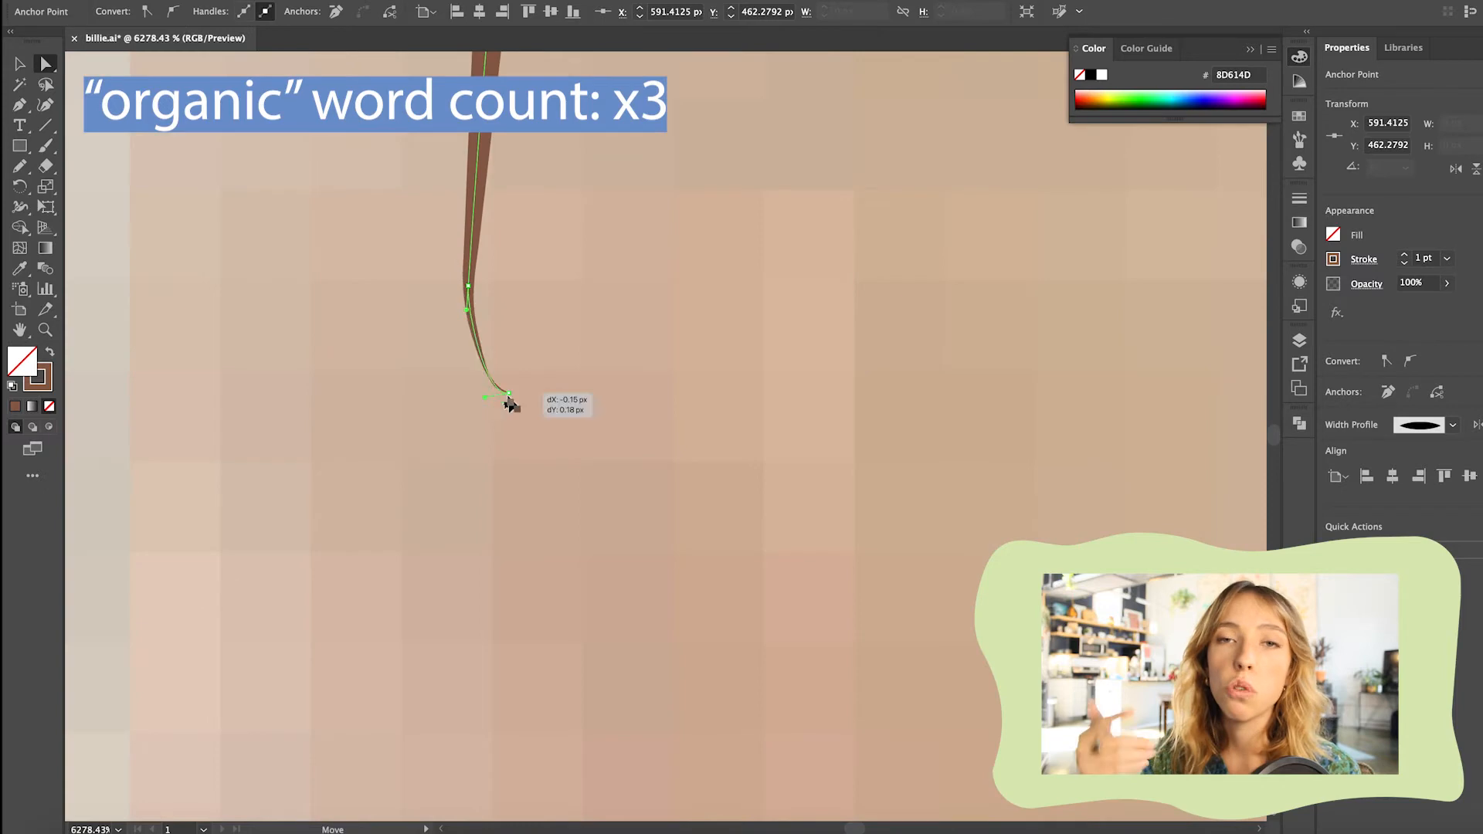
left_click_drag(504, 410, 475, 373)
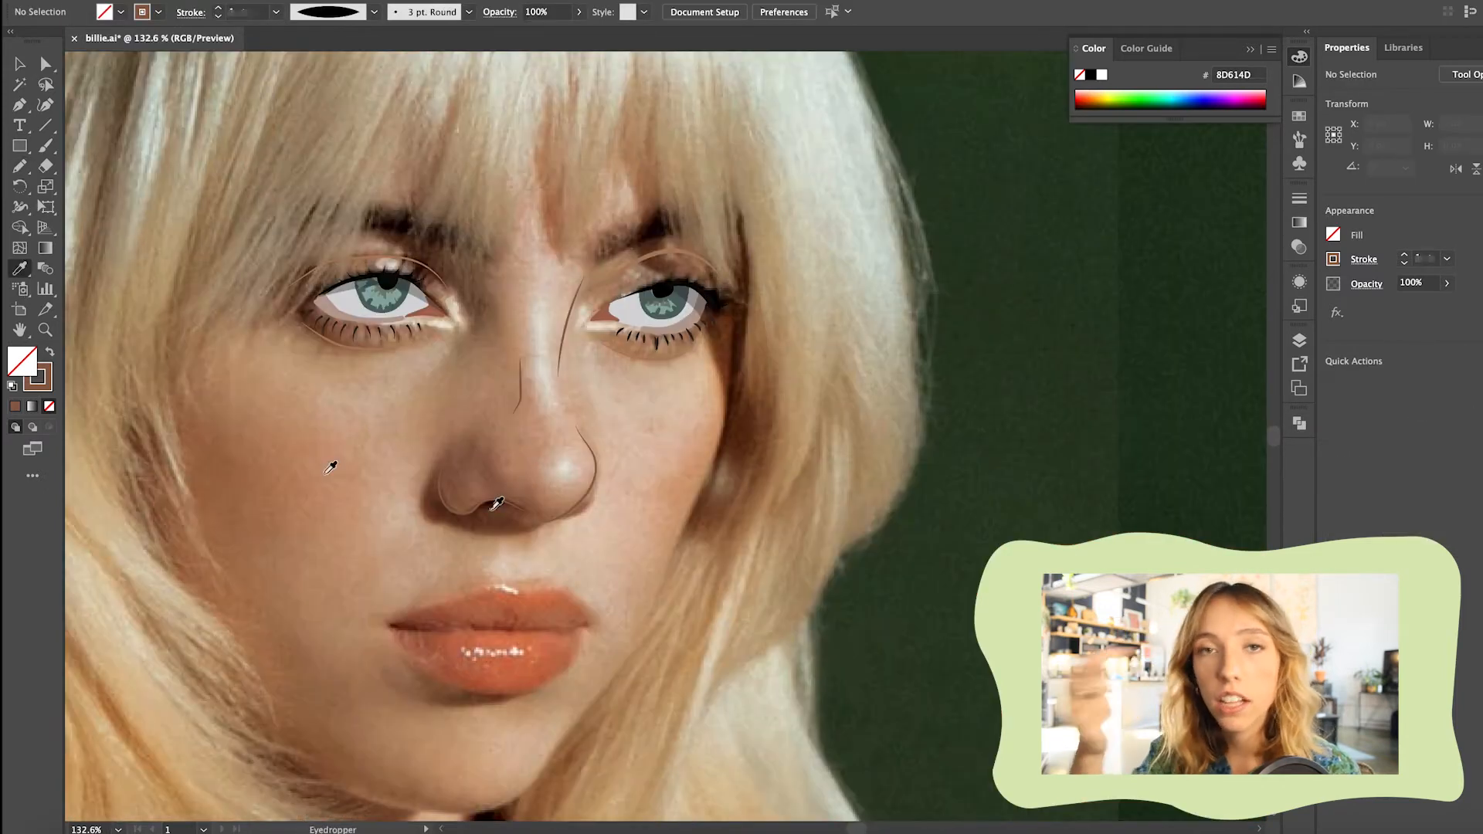
Draw a shadow shape around and under the nostril with the Pencil, filled black at 6% opacity
key("shift+x")
key("F7")
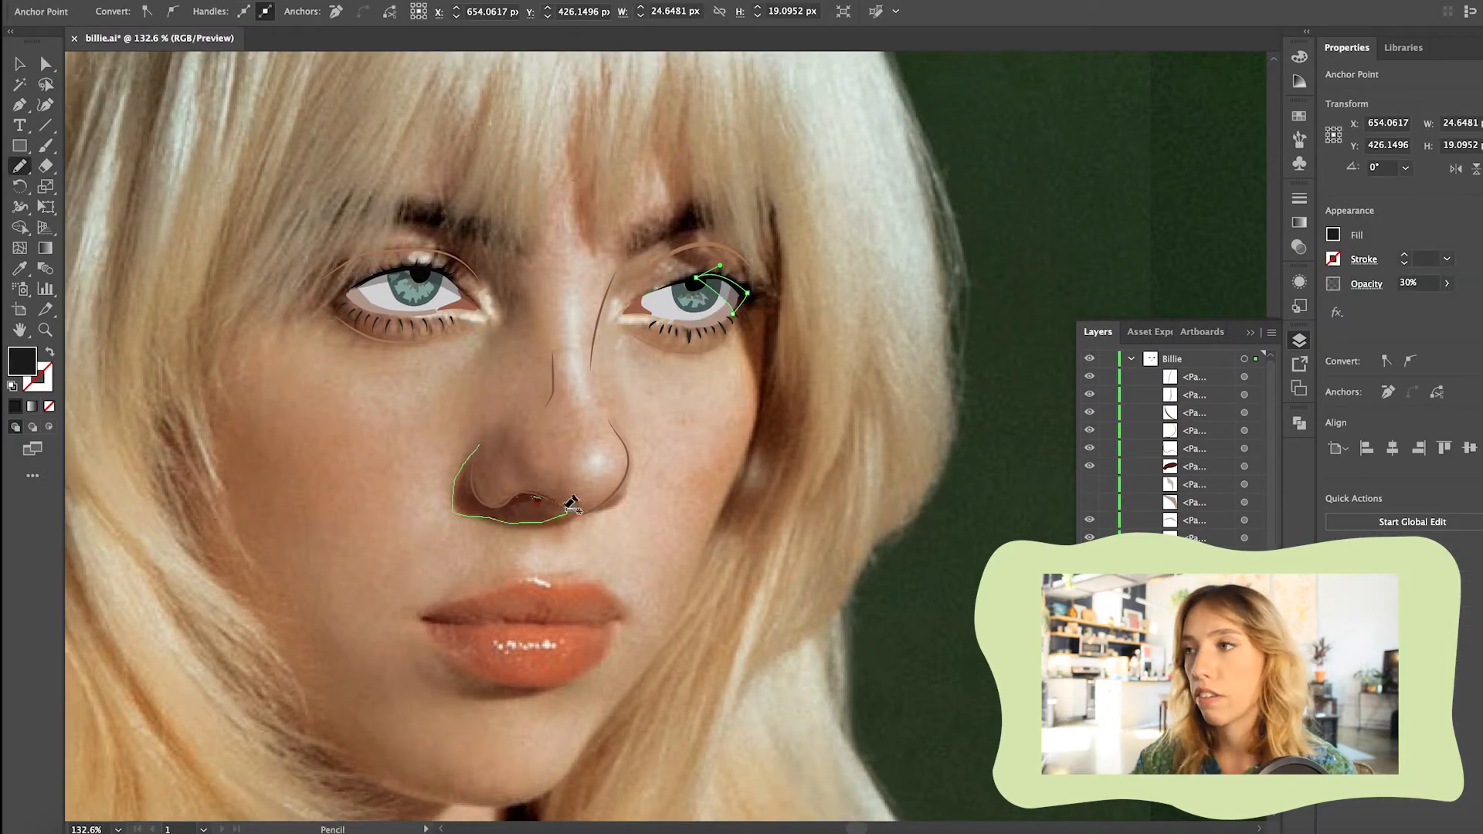
left_click_drag(571, 503, 470, 458)
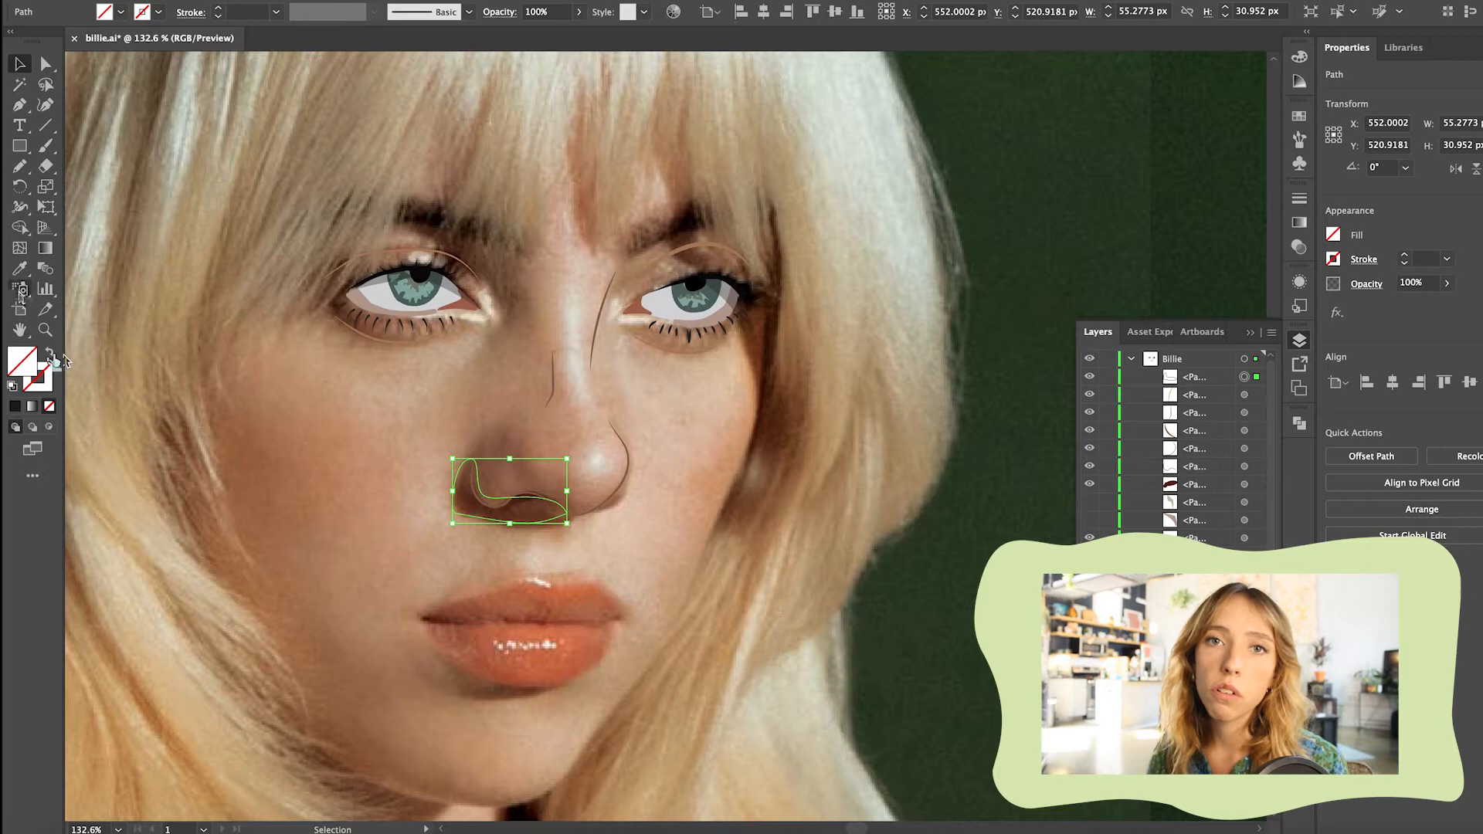
left_click_drag(532, 34, 515, 33)
left_click(355, 354)
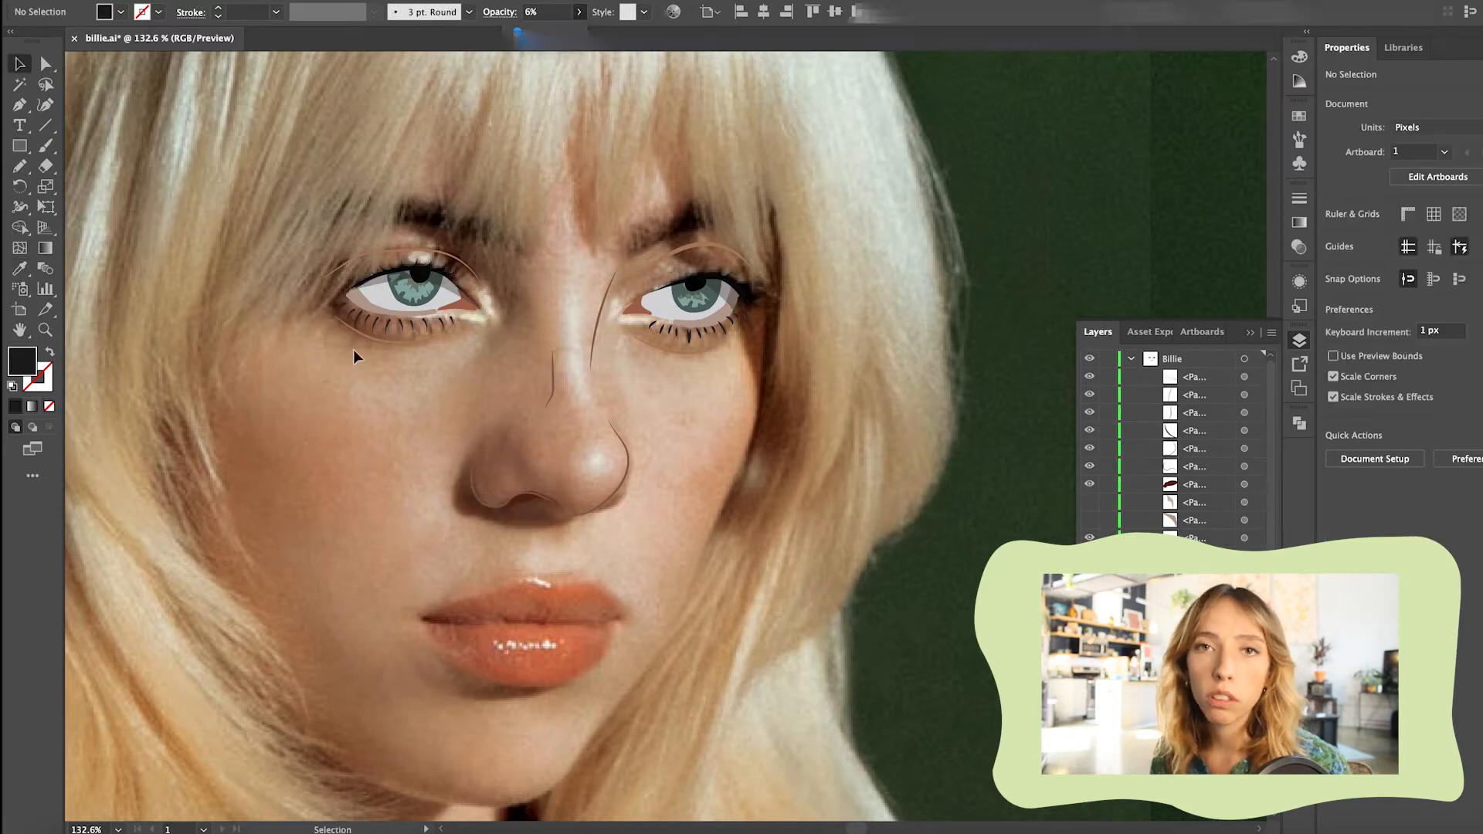
Sample the orange of the lips and trace the line between the lips with the Pencil, from corner to corner
scroll(647, 508, "down", 4)
left_click(20, 270)
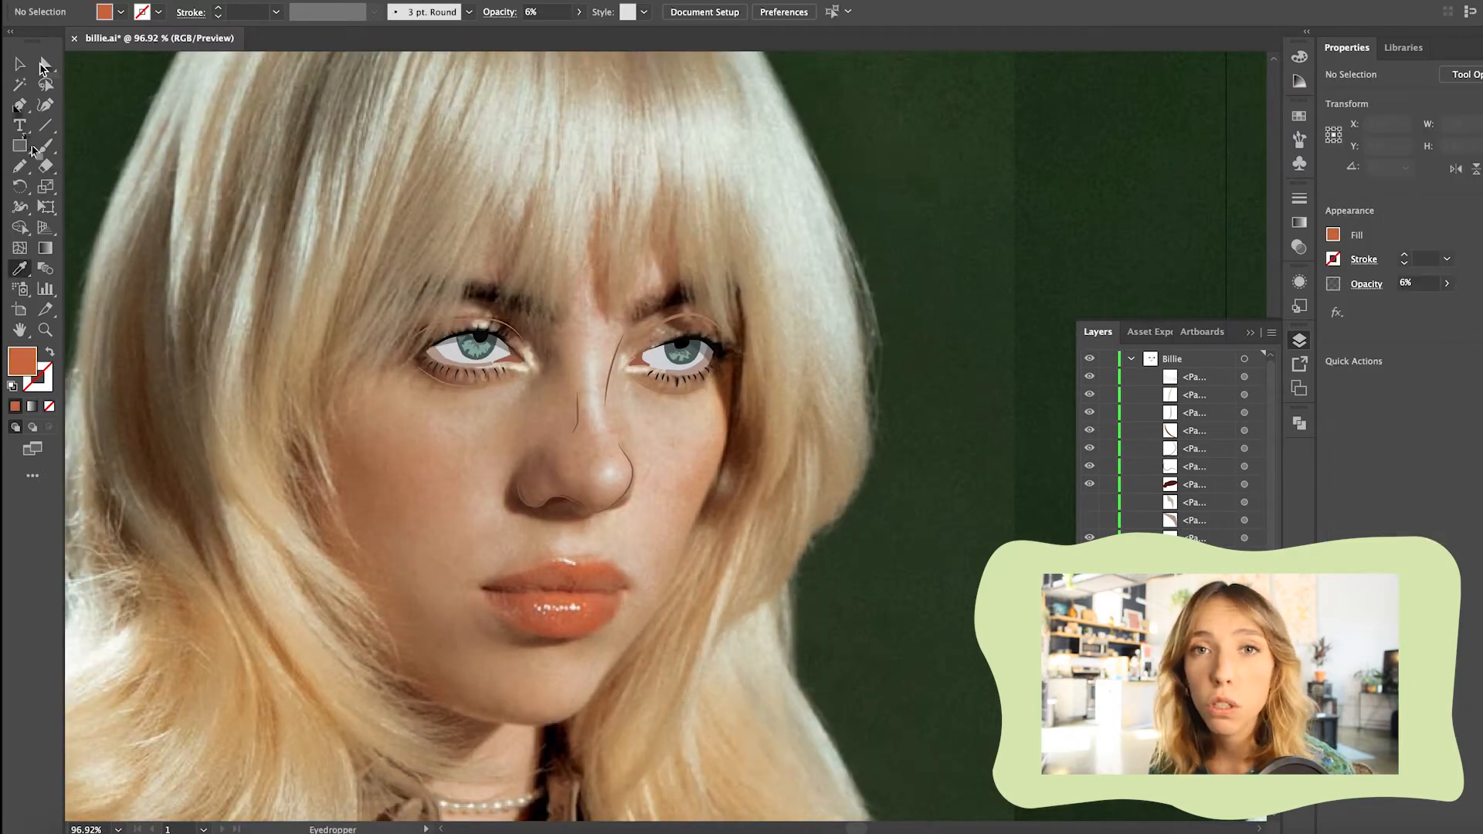
scroll(571, 618, "up", 5)
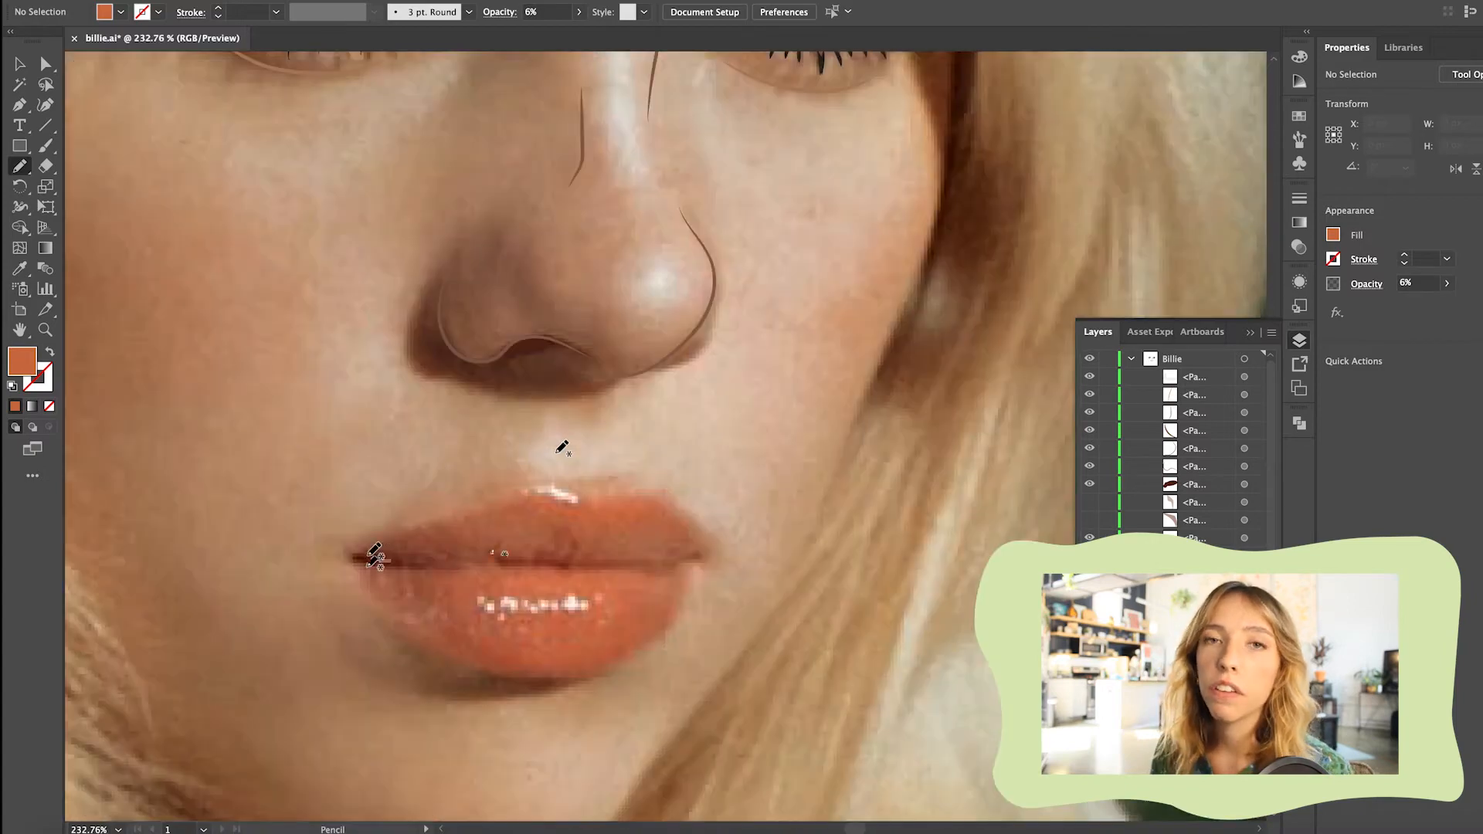
left_click_drag(707, 548, 706, 547)
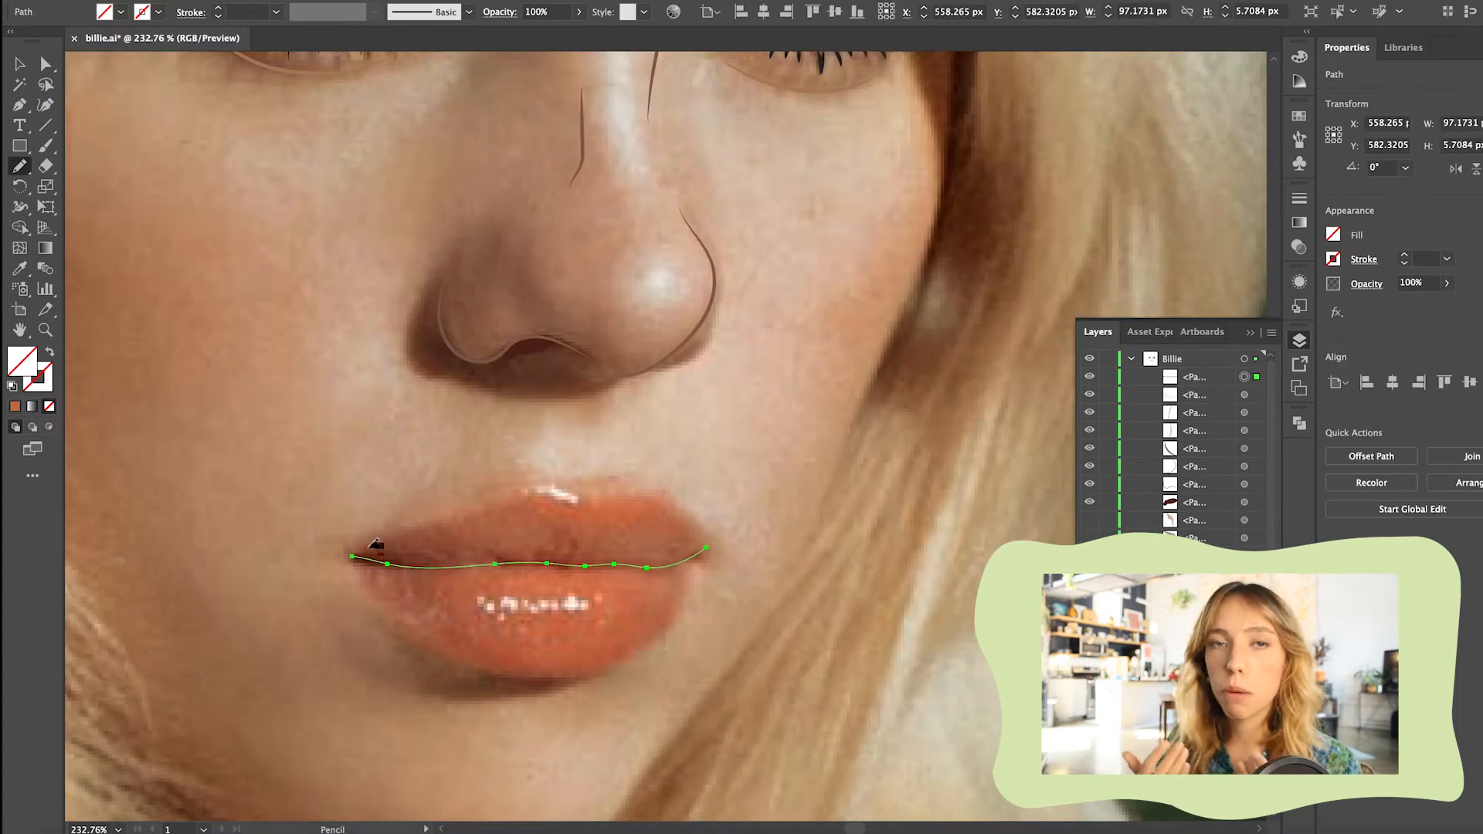
key("super+shift+a")
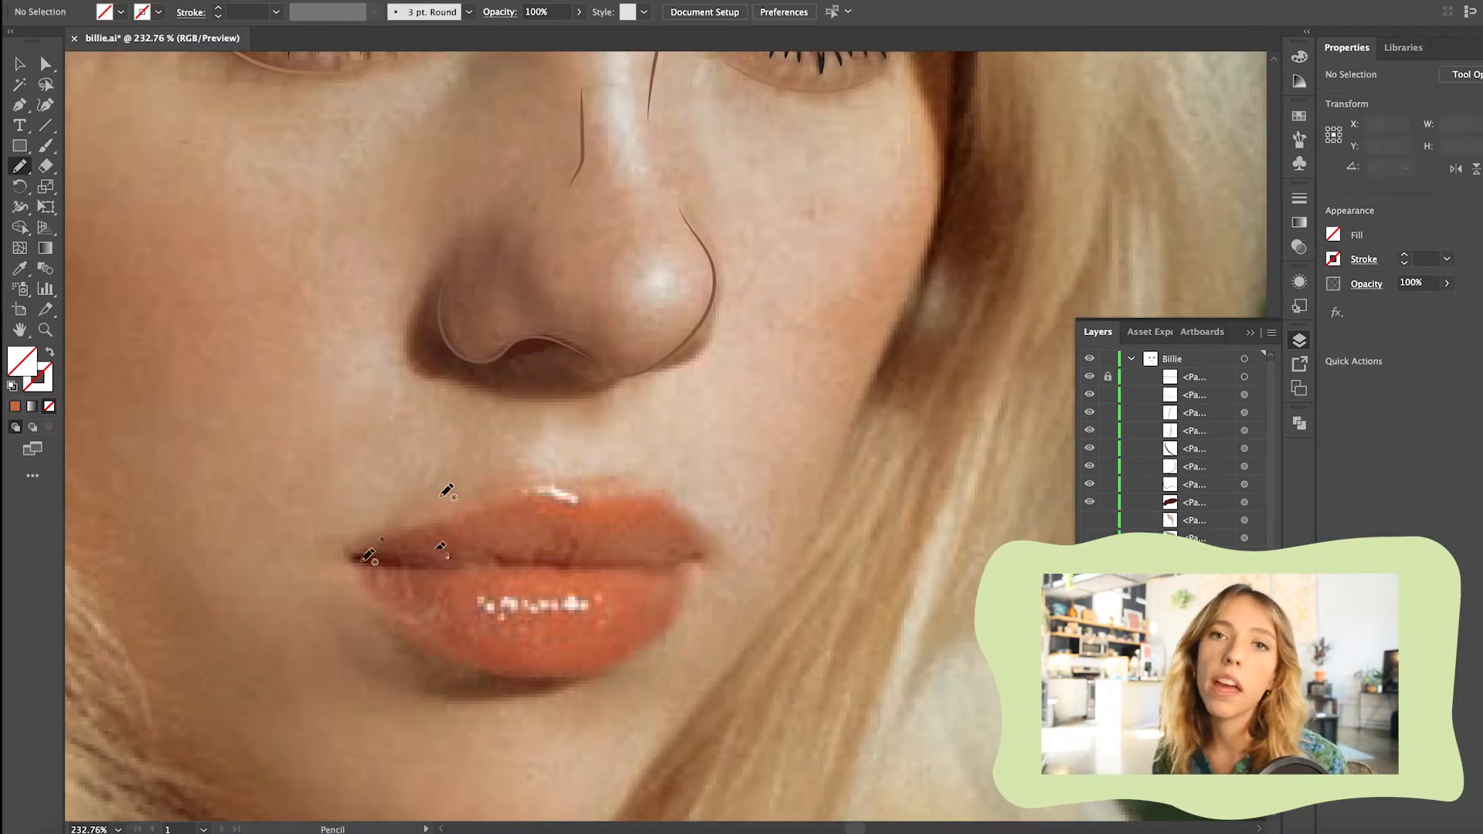
Trace the outer contours of the upper and lower lips with the Pencil
left_click_drag(349, 550, 448, 510)
left_click_drag(643, 484, 646, 483)
key("super+shift+a")
left_click_drag(352, 546, 391, 532)
left_click_drag(695, 524, 702, 549)
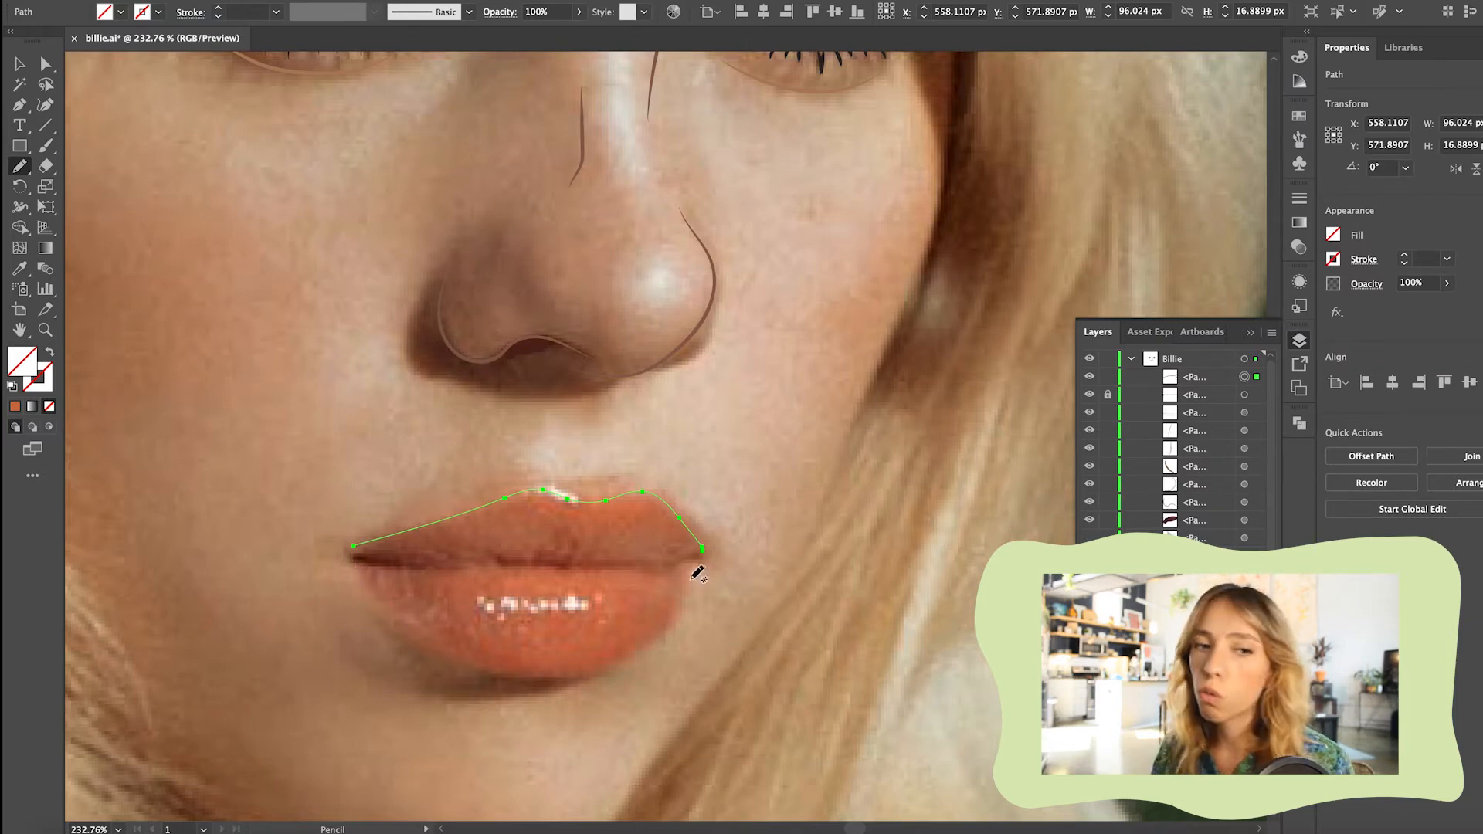
left_click(351, 562)
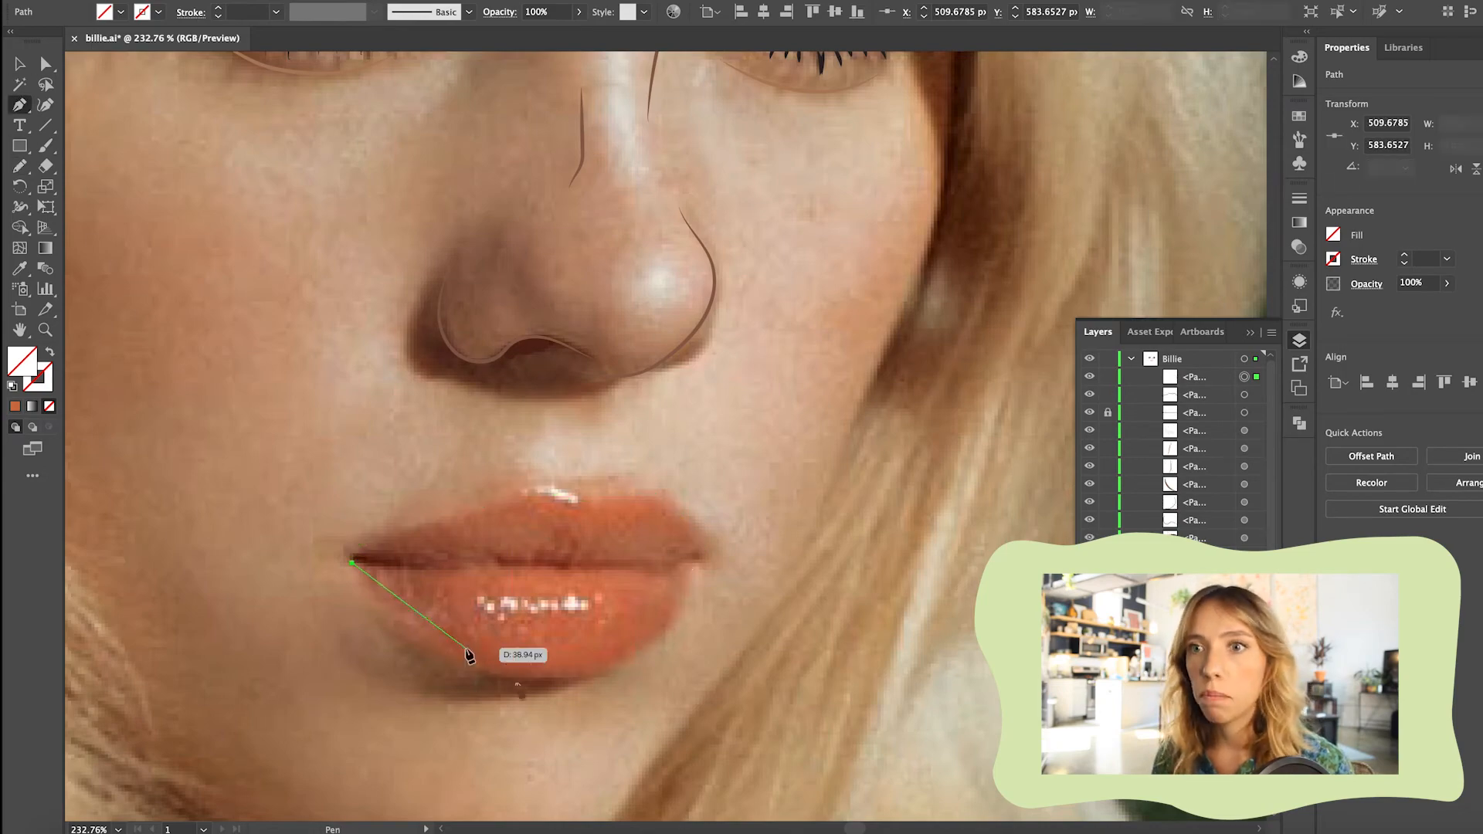
left_click_drag(539, 676, 664, 669)
Taper the stroke of the line between the lips at both ends and recolour it to B75F3D
scroll(694, 577, "up", 2)
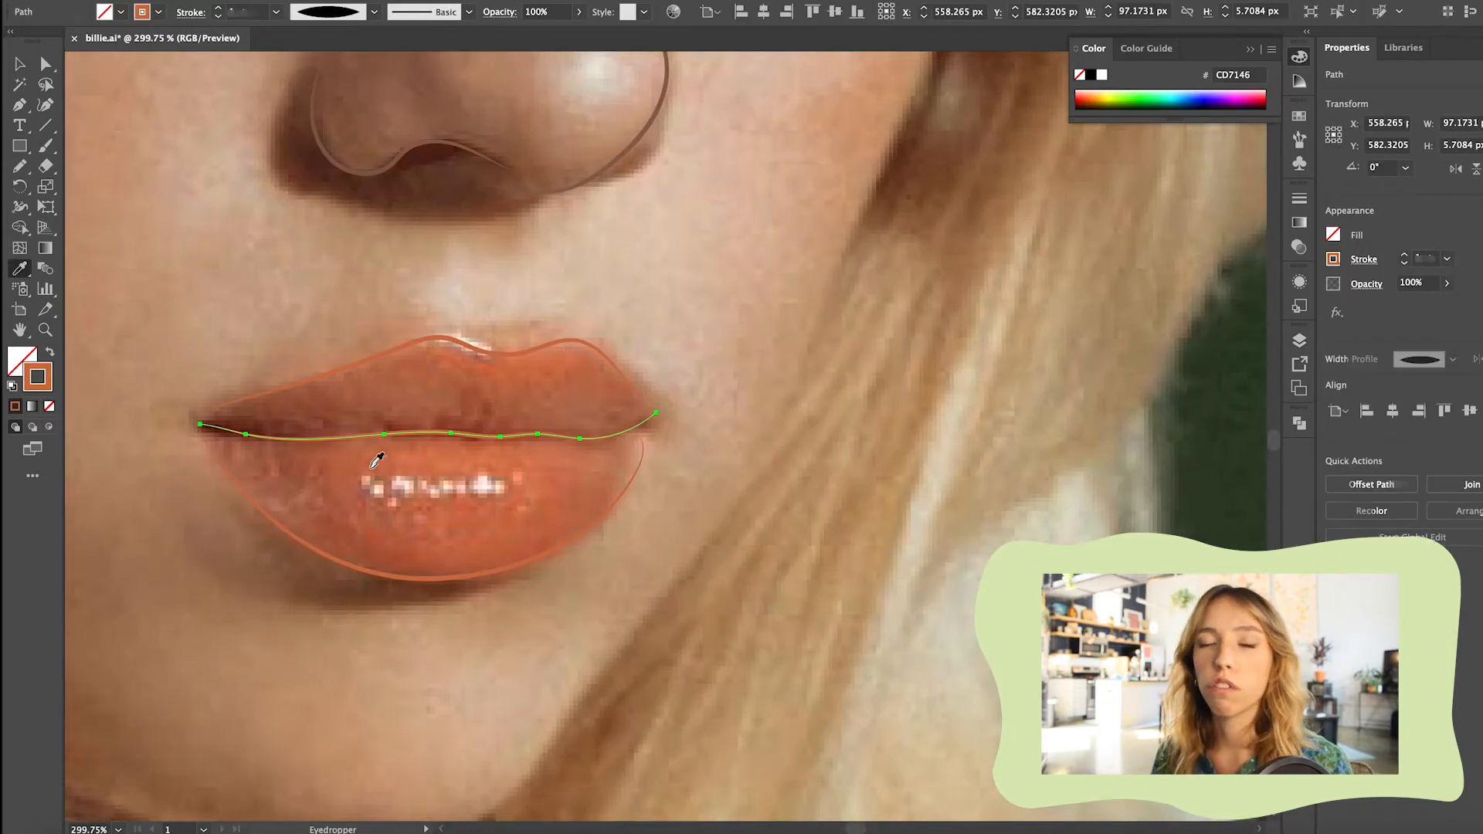
double_click(40, 383)
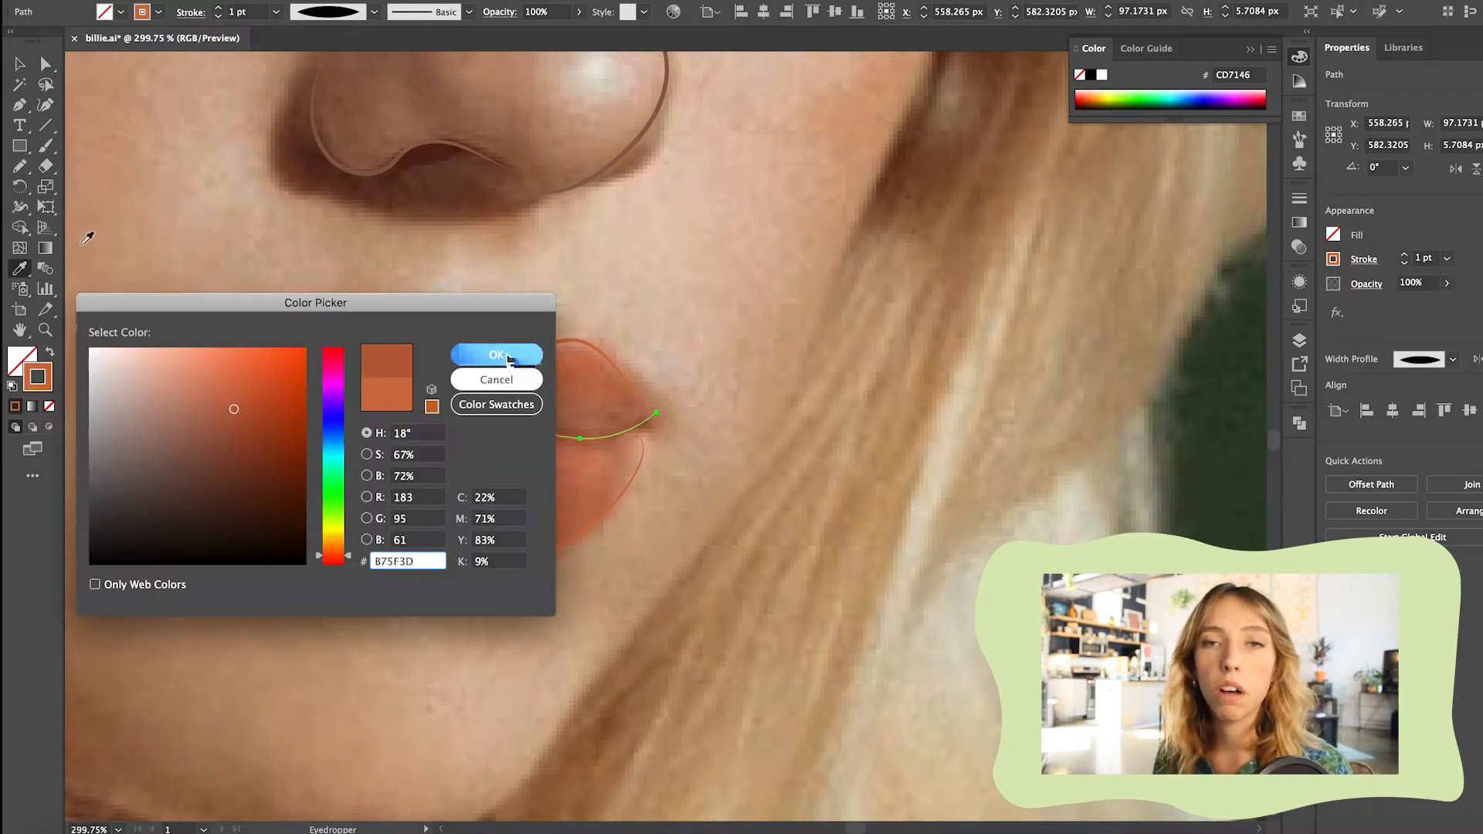
left_click(508, 355)
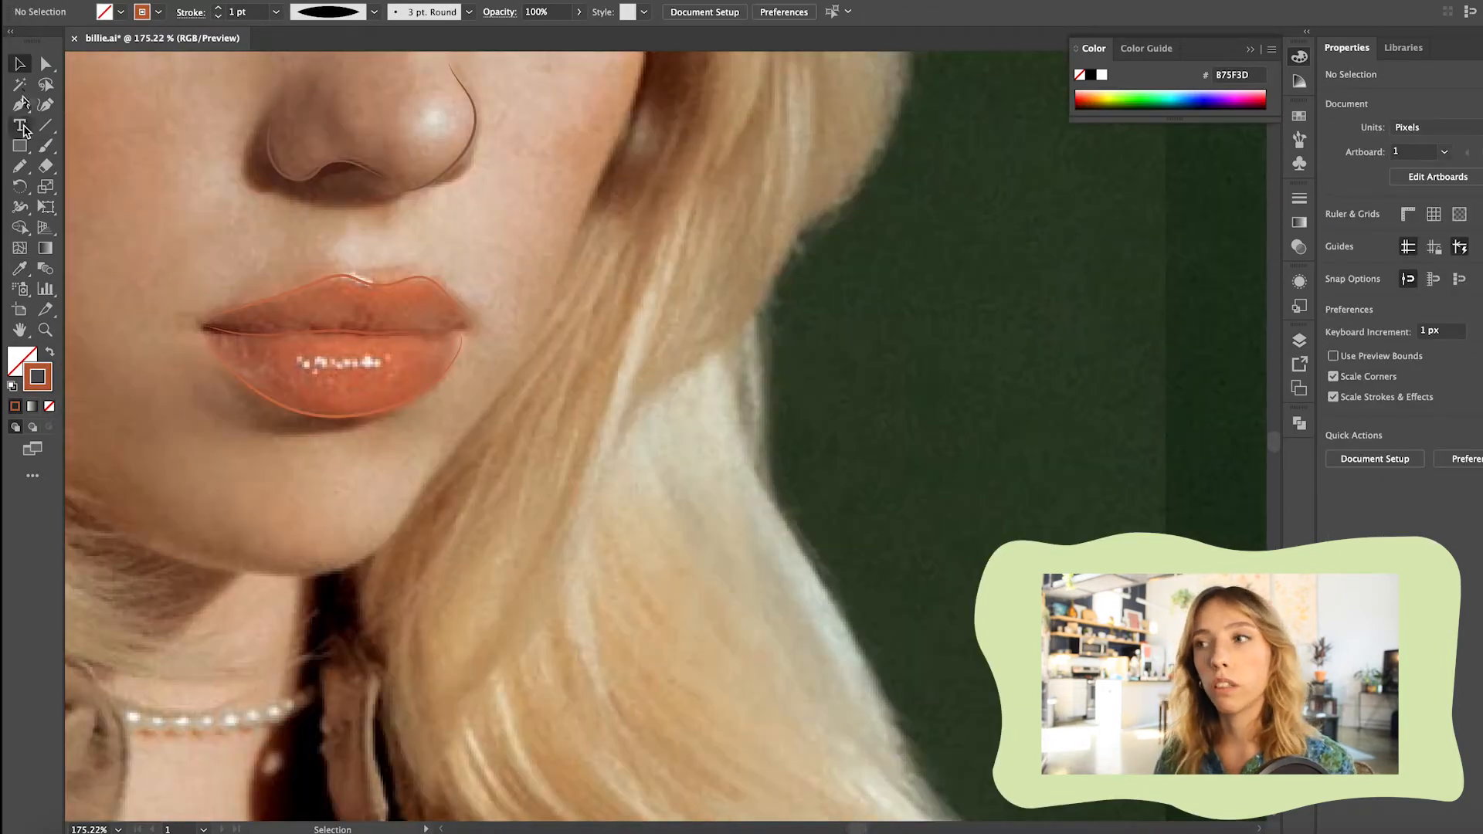
Trace the lip shape with the Pencil over the mouth contours, undoing the stray strokes
left_click(20, 166)
left_click(1299, 340)
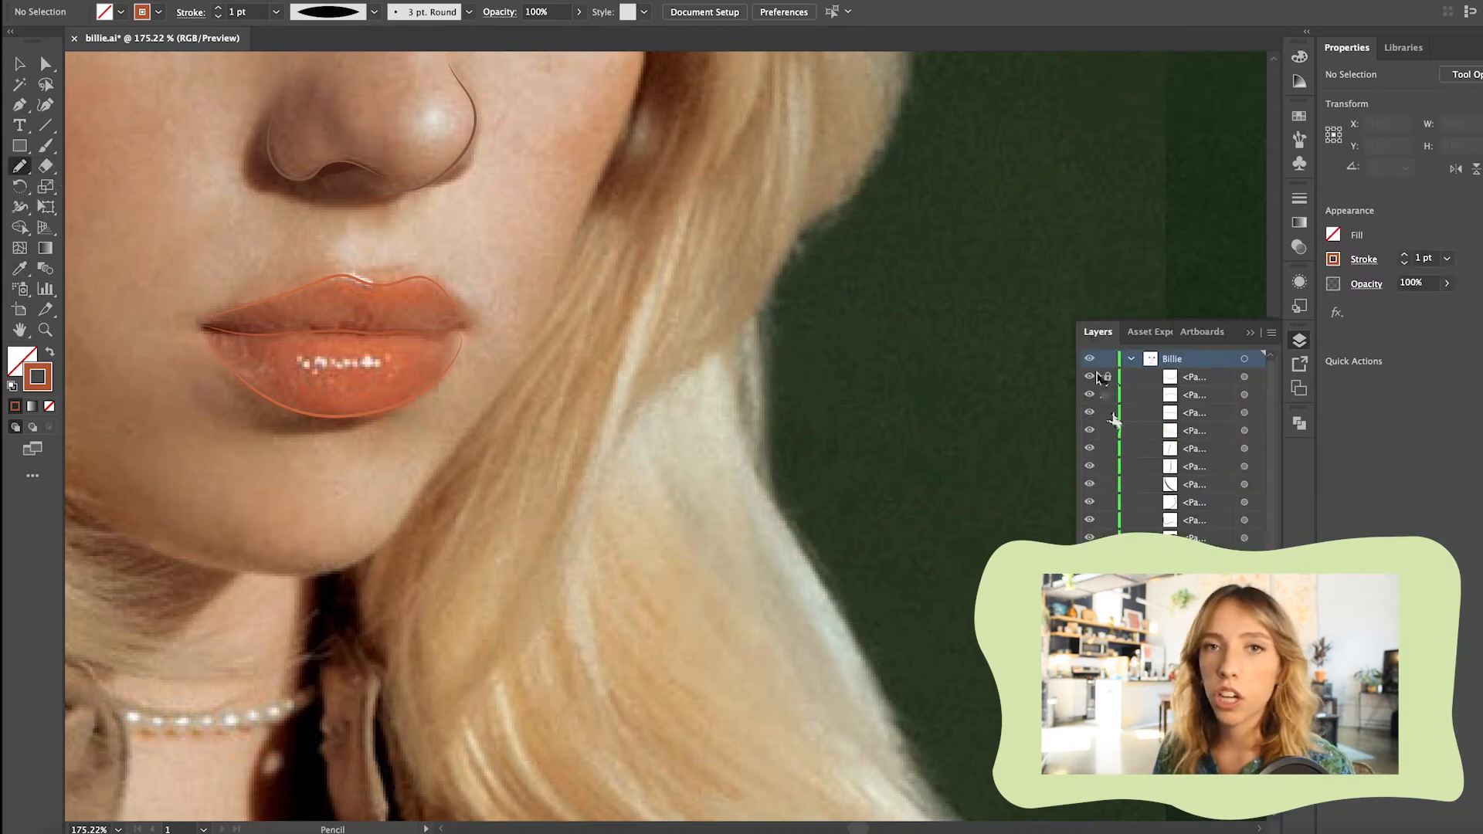
left_click_drag(229, 370, 416, 380)
key("super+z")
left_click_drag(205, 329, 228, 361)
left_click_drag(336, 353, 344, 346)
key("super+z")
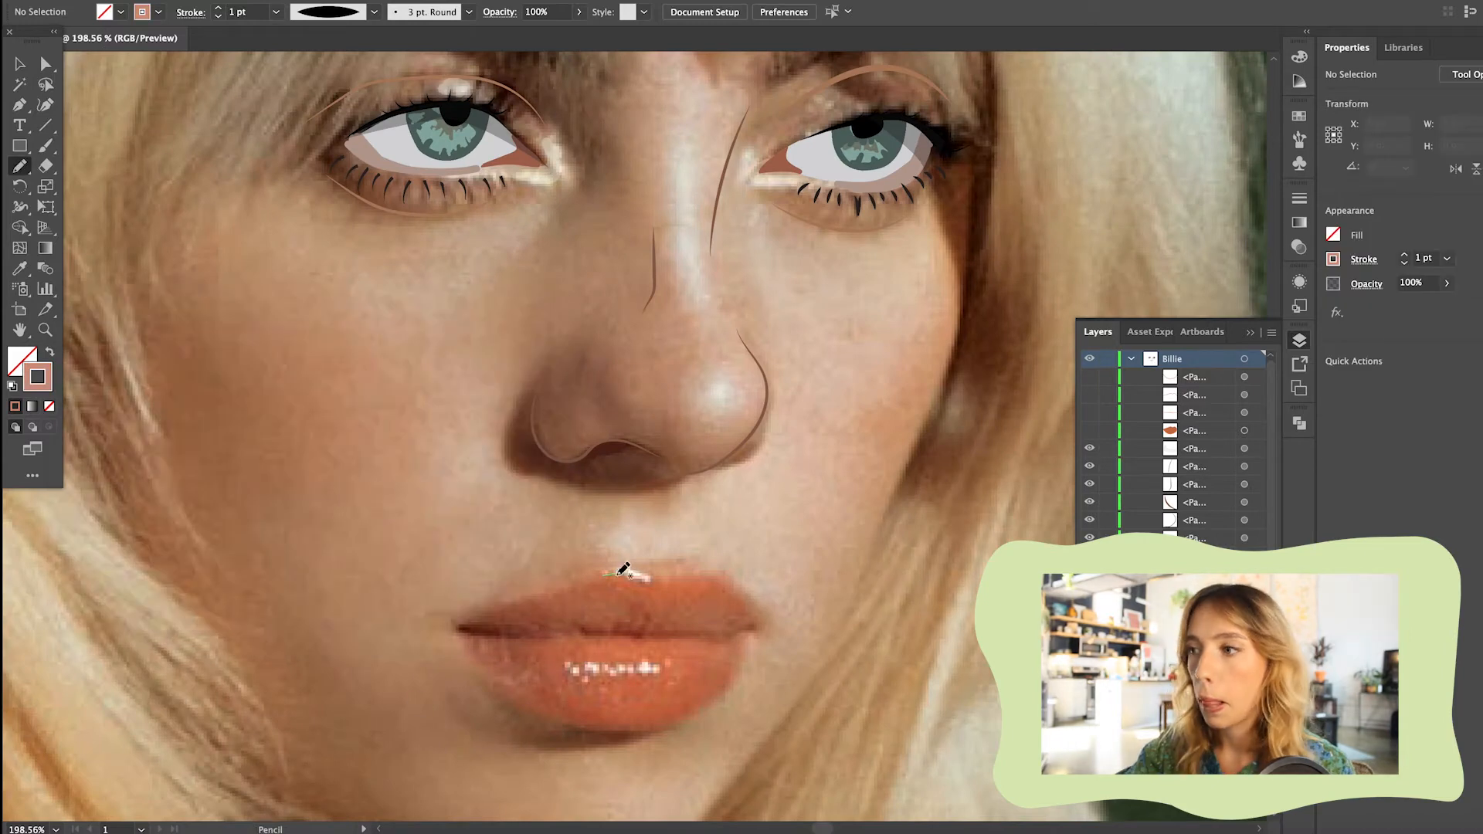
Draw the highlight shapes on the upper and lower lips with the Pencil and hide the lip paths
left_click_drag(614, 573, 647, 581)
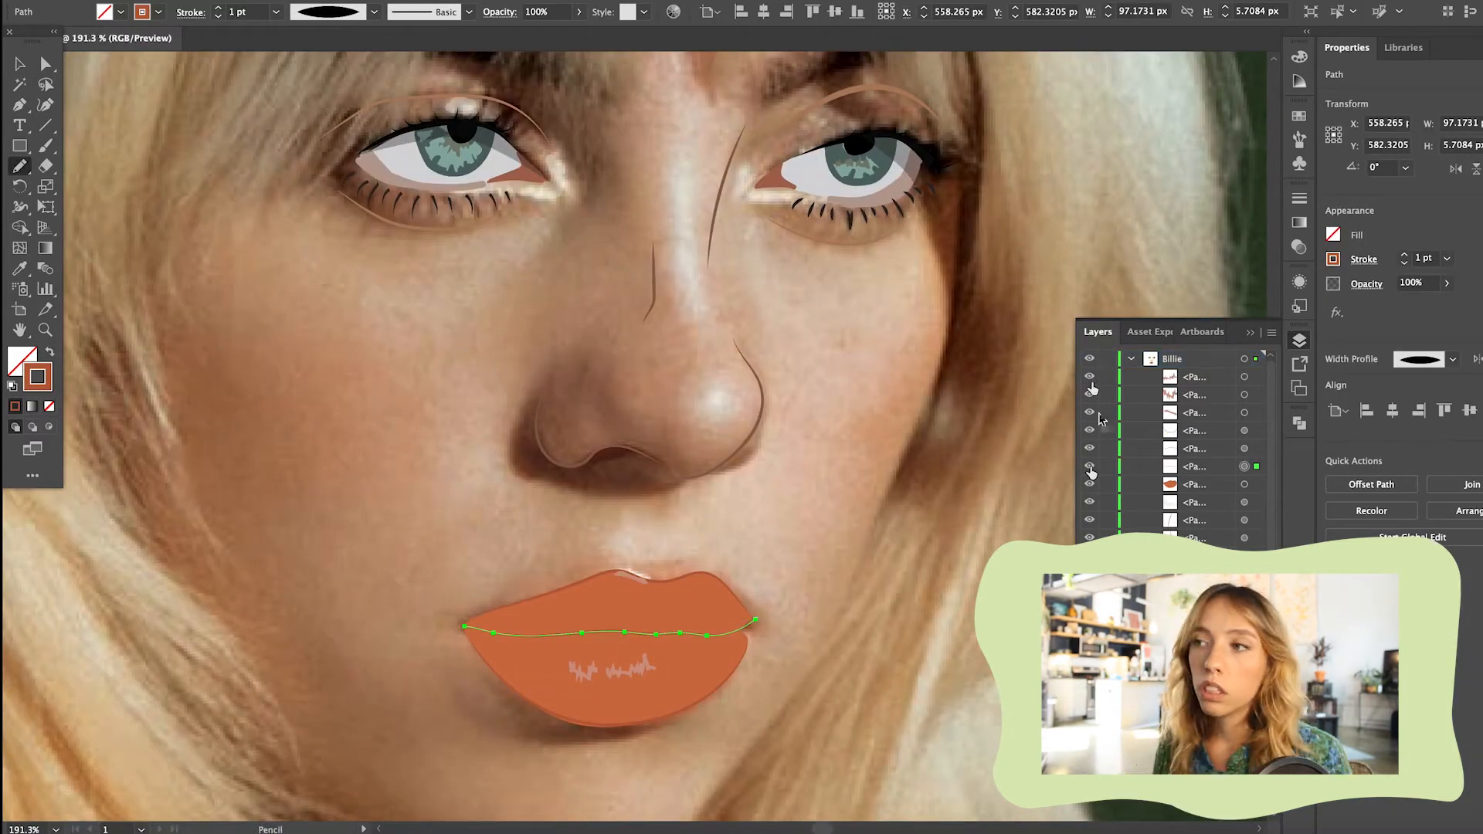
left_click(1089, 484)
left_click_drag(1090, 377, 1090, 466)
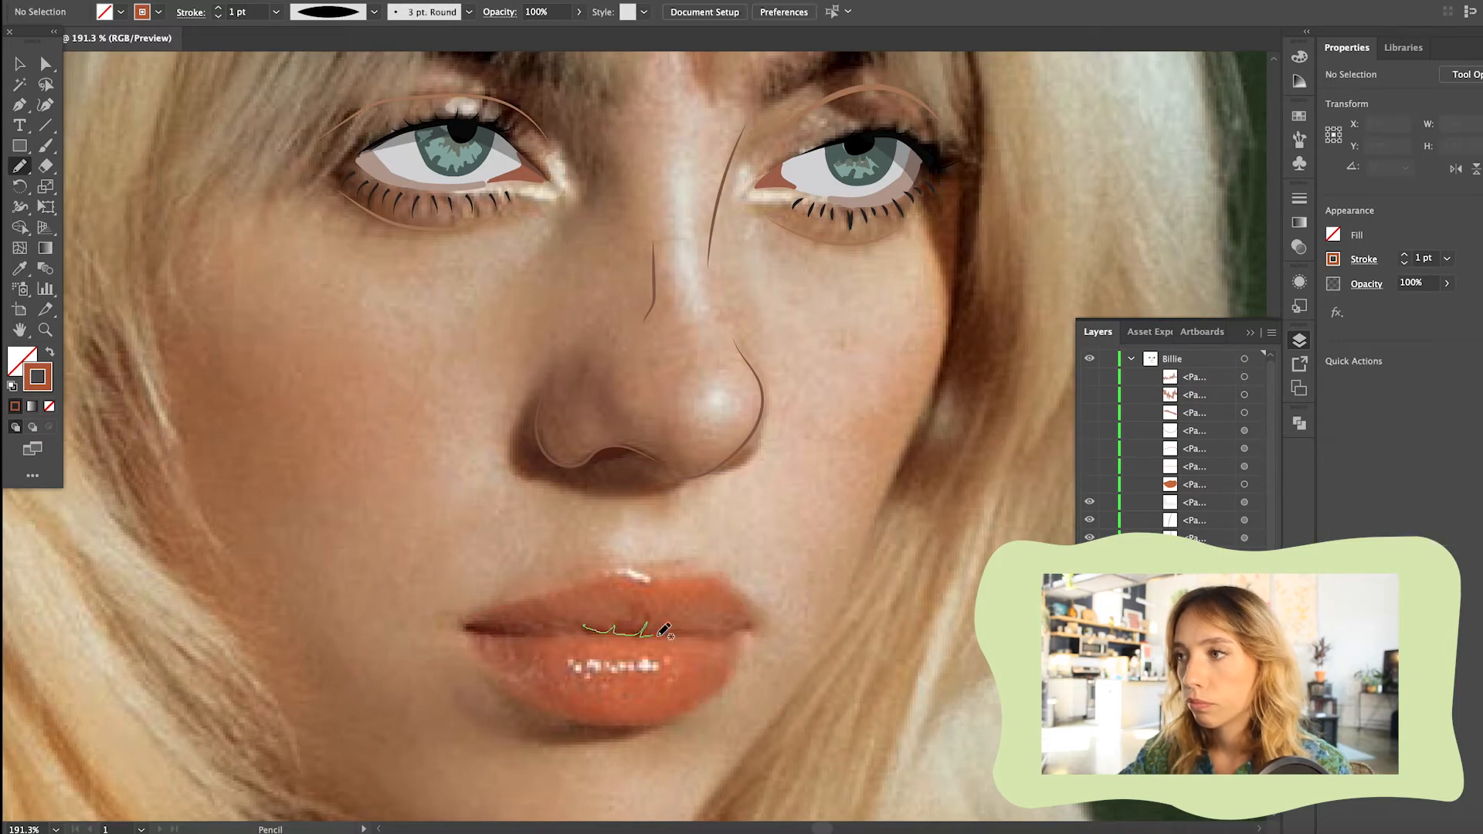
Draw a creased line with short folds between the lips, apply a tapered width profile and refine its anchors
left_click_drag(646, 632, 684, 632)
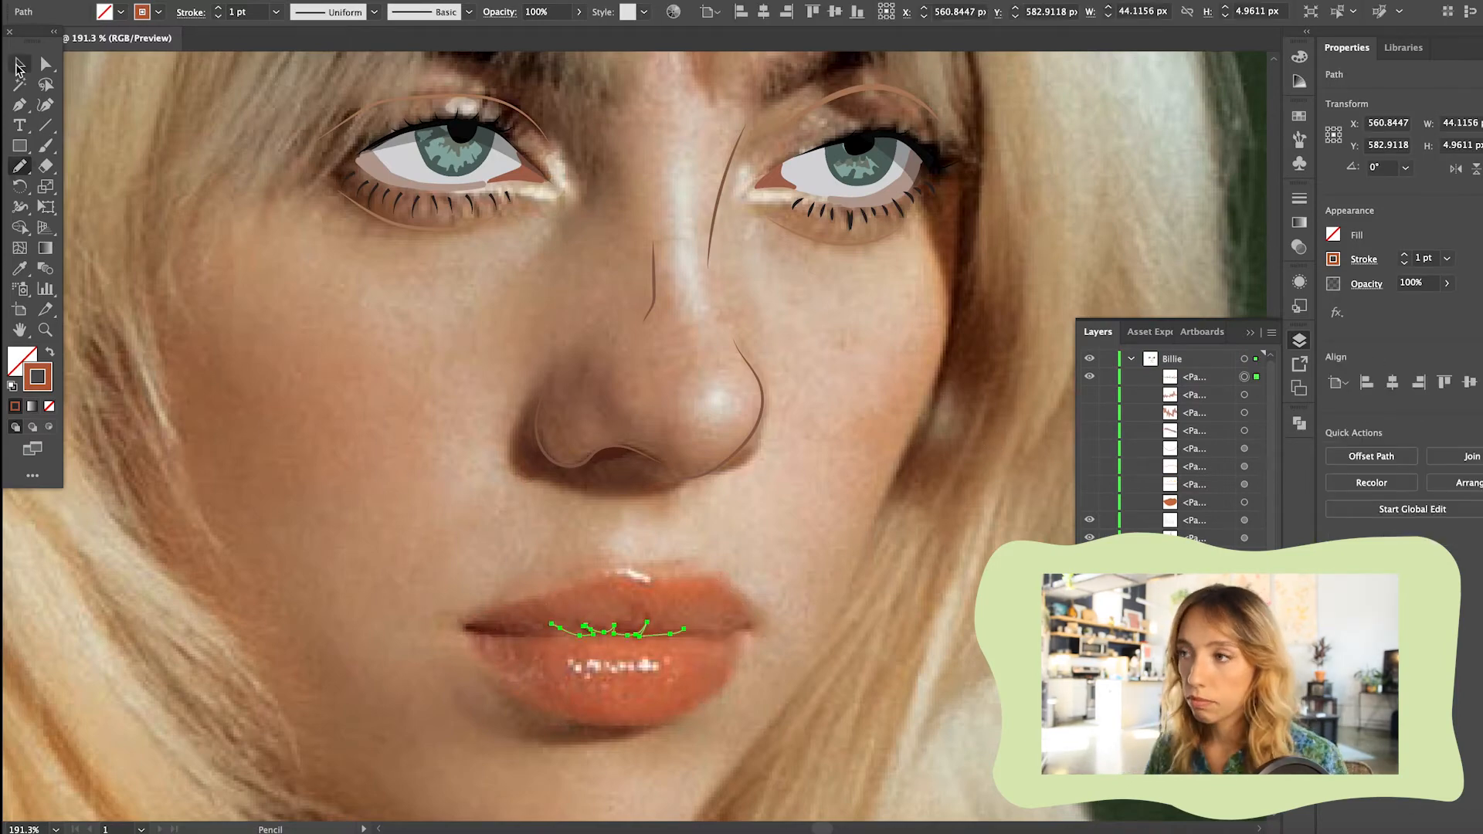
scroll(516, 554, "up", 3)
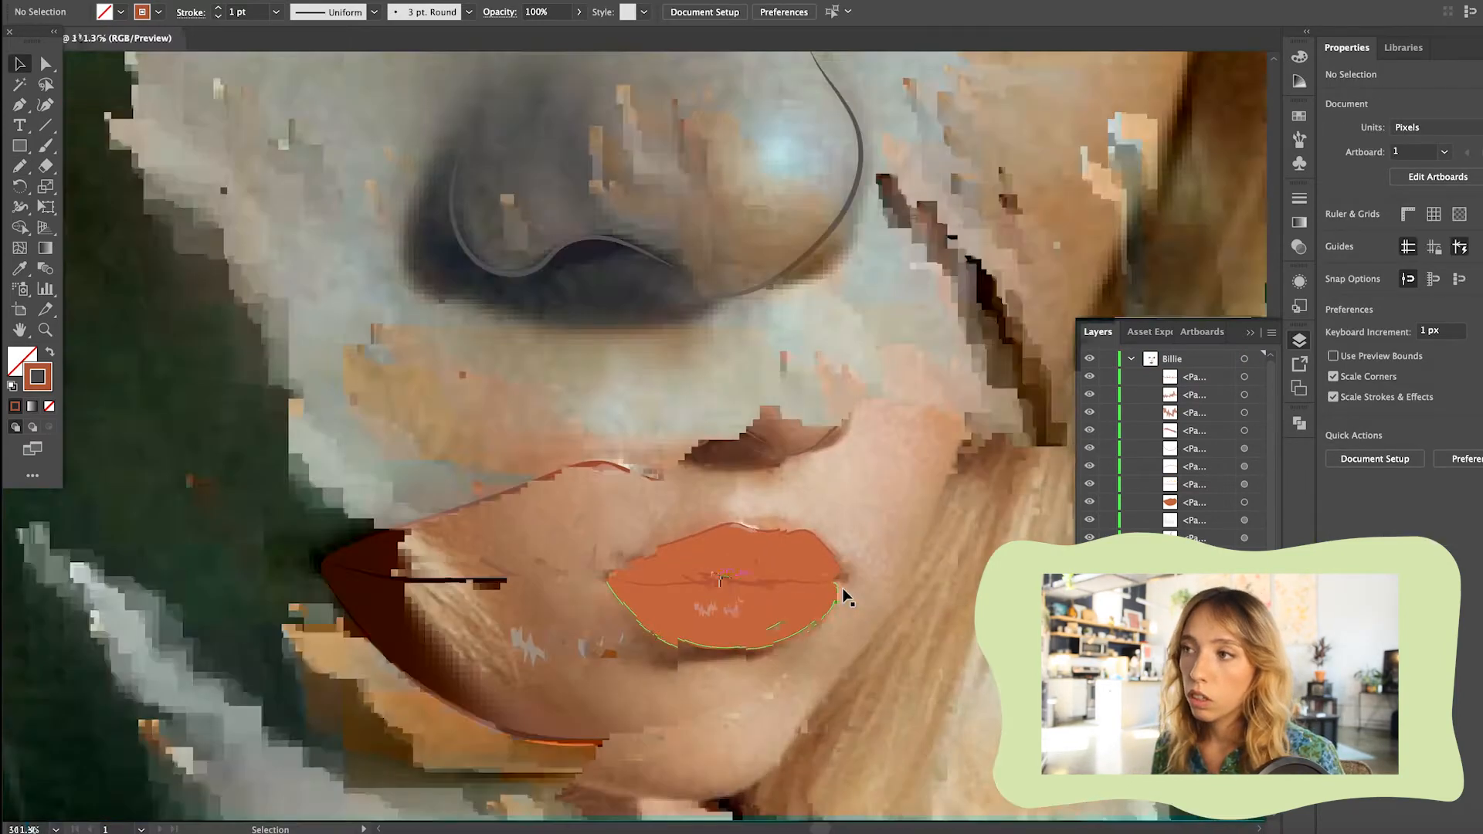
left_click(332, 12)
left_click(328, 48)
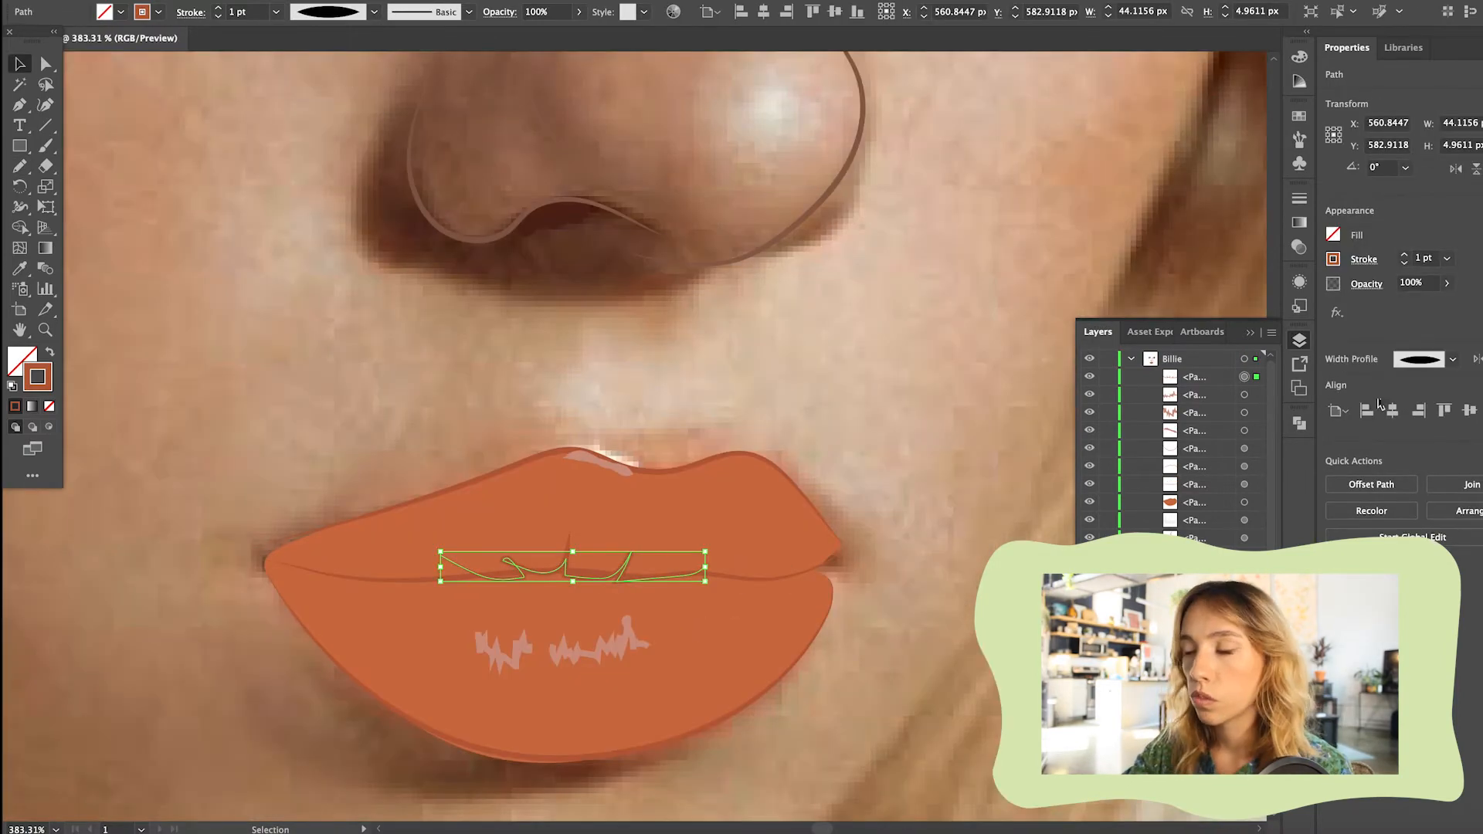
left_click(191, 11)
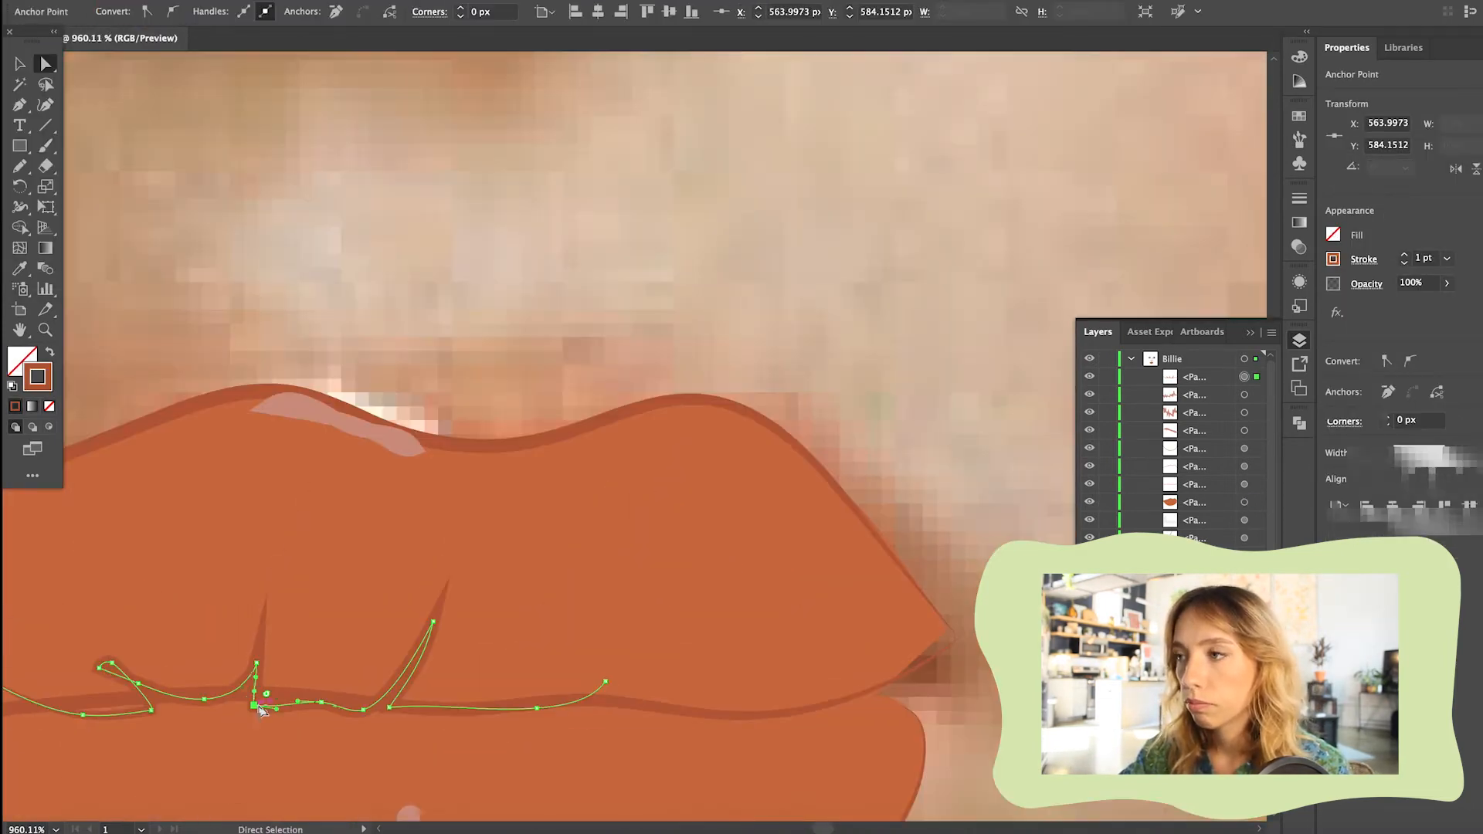
left_click_drag(77, 714, 69, 709)
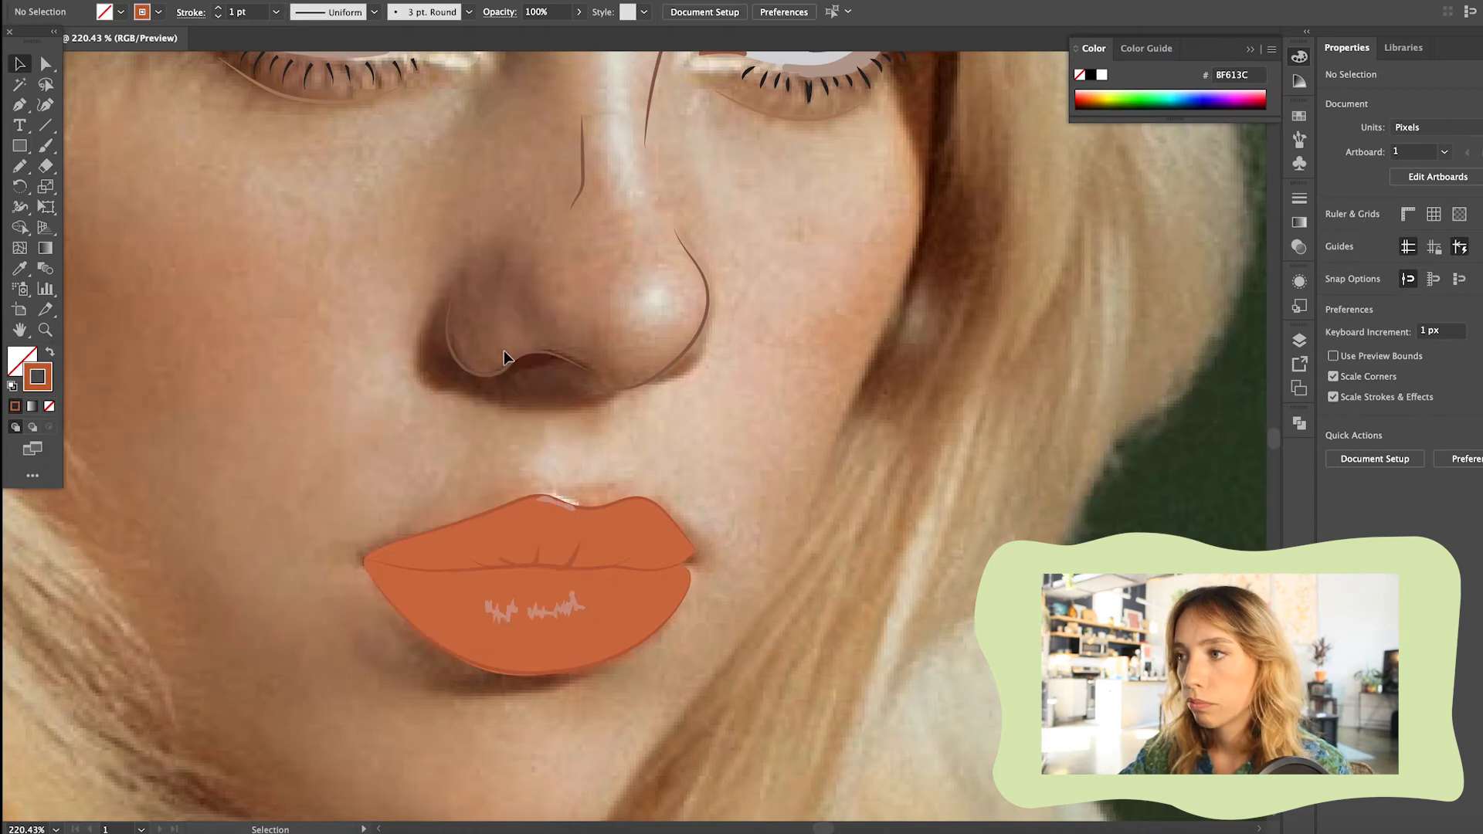
Draw the fold shapes on the upper and lower lips with the Pencil
left_click(20, 165)
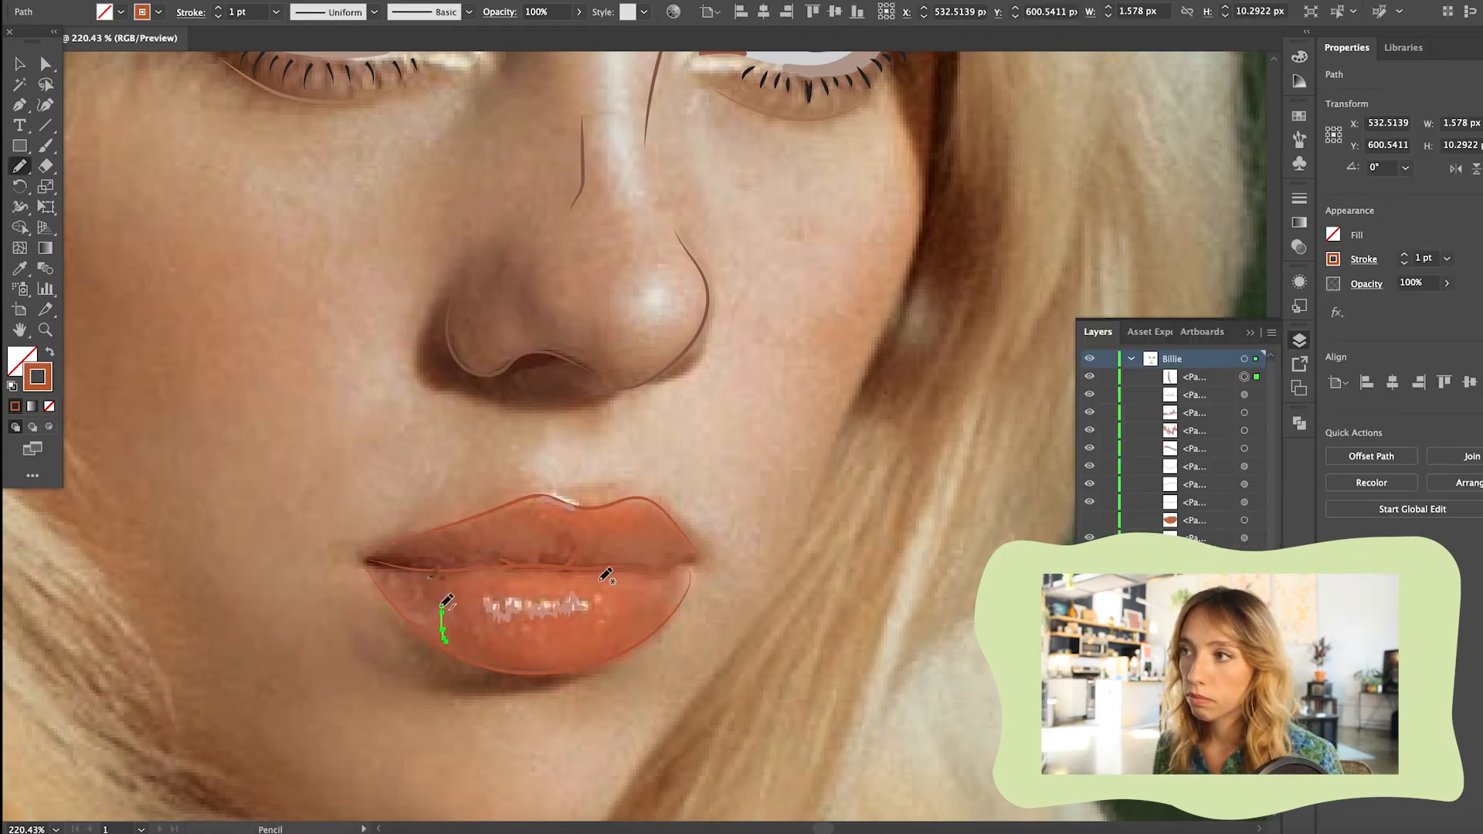
left_click_drag(409, 551, 477, 564)
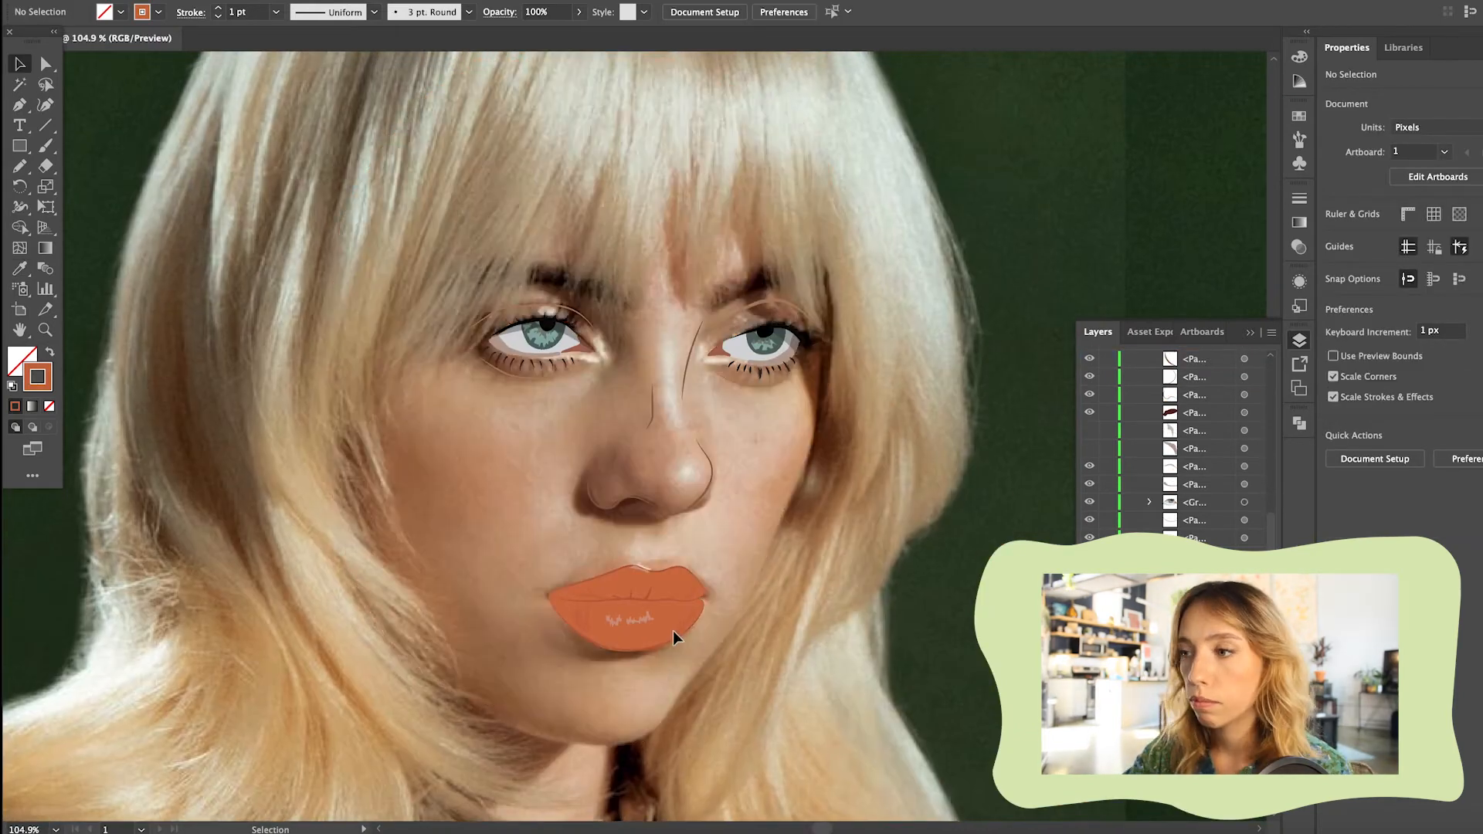
Draw highlight shapes on the nose tip and bridge with the Pencil, filled beige at 35% opacity
left_click(600, 356)
key("n")
mouse_move(671, 338)
left_mouse_down()
mouse_move(679, 428)
mouse_move(671, 338)
left_mouse_up()
mouse_move(681, 481)
left_mouse_down()
mouse_move(685, 463)
mouse_move(682, 478)
left_mouse_up()
key("v")
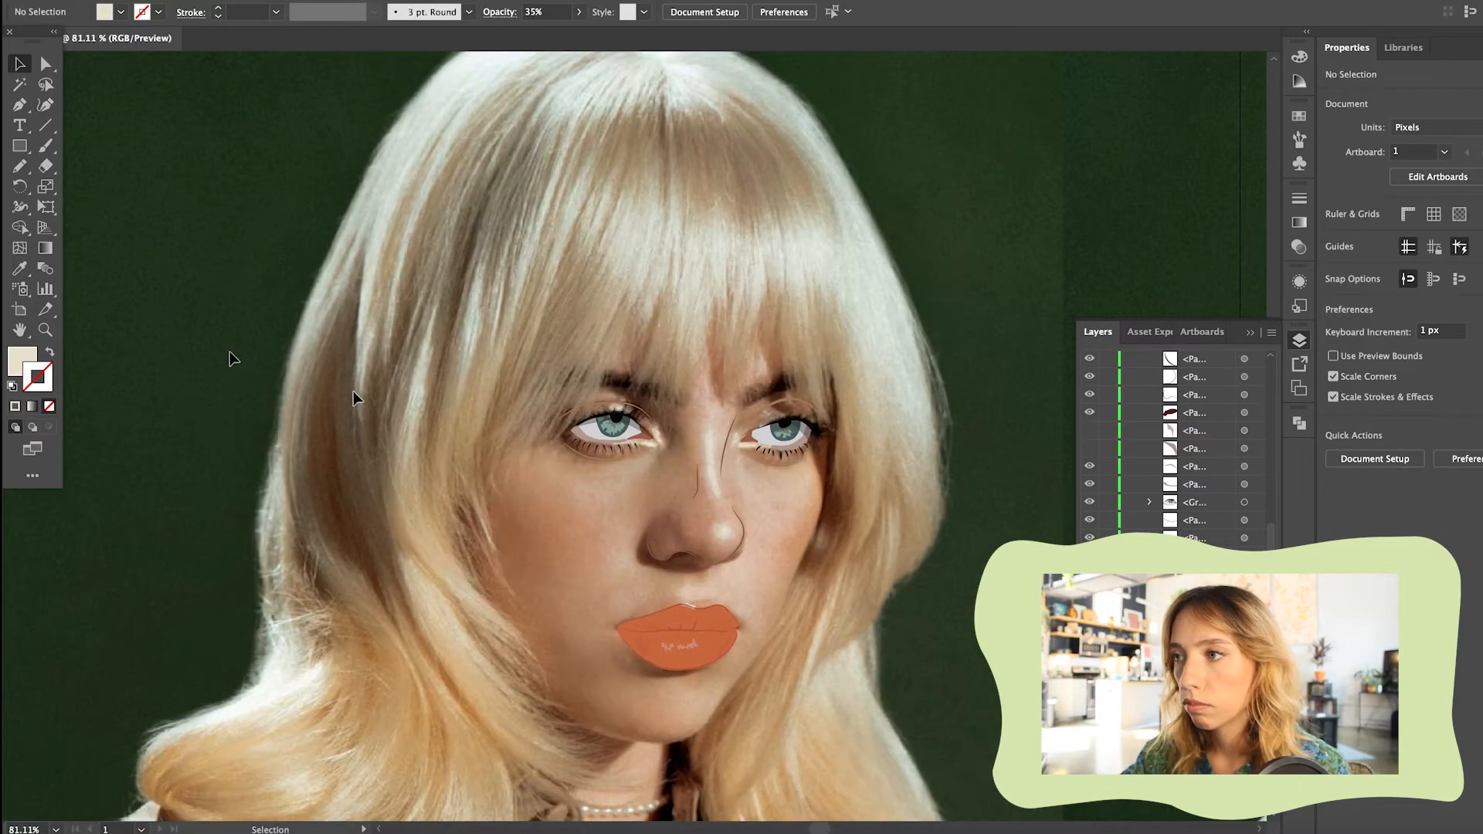
key("i")
left_click(576, 489)
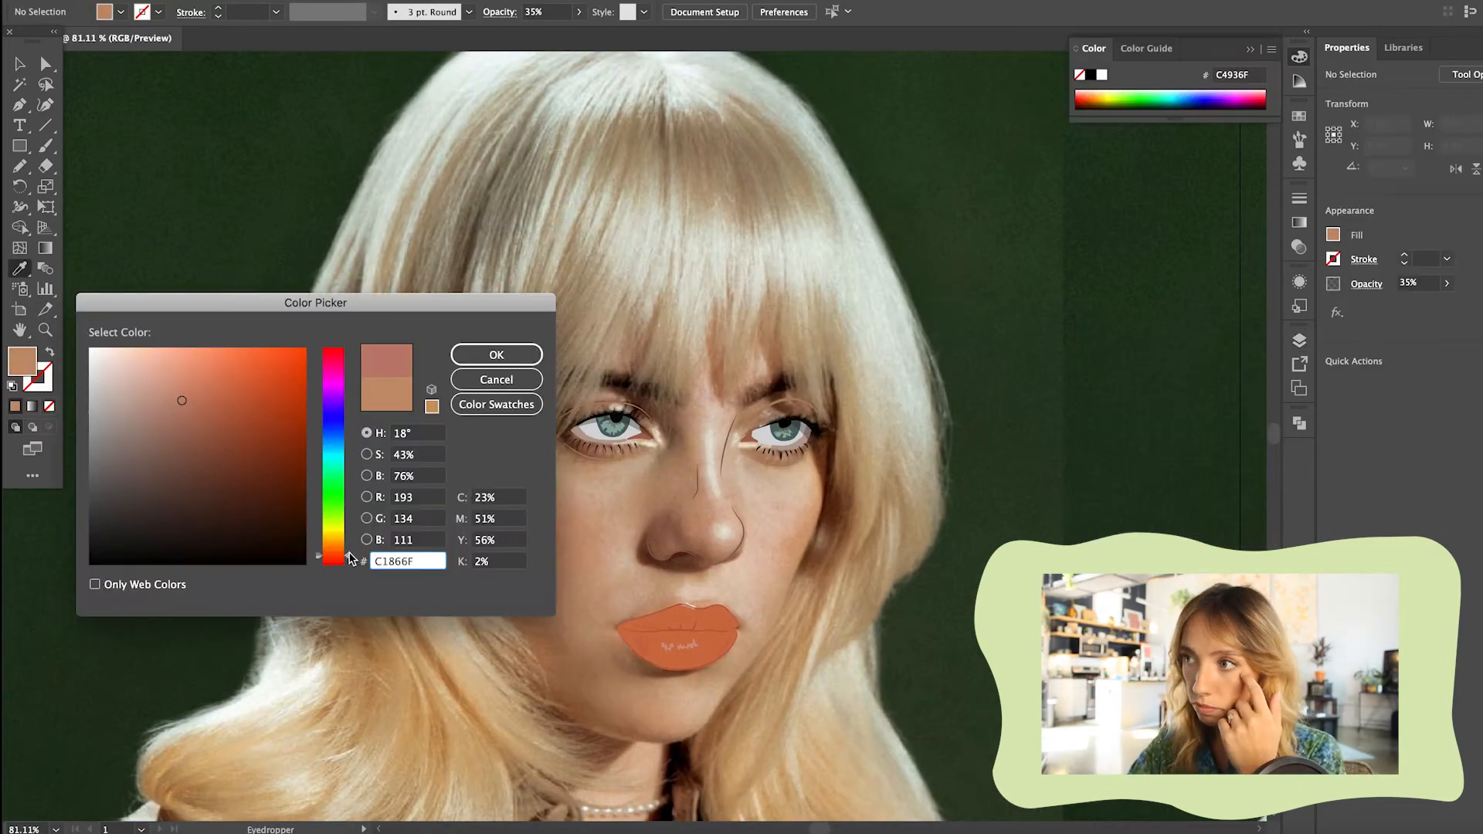
left_click_drag(349, 553, 349, 549)
left_click_drag(182, 403, 208, 397)
left_click(497, 355)
Draw a blush shape on the right cheek with the Pencil, filled with the lips' orange CD7146 at 17% opacity
left_click(560, 513)
left_click(655, 635)
double_click(22, 360)
left_click(496, 379)
left_click(17, 164)
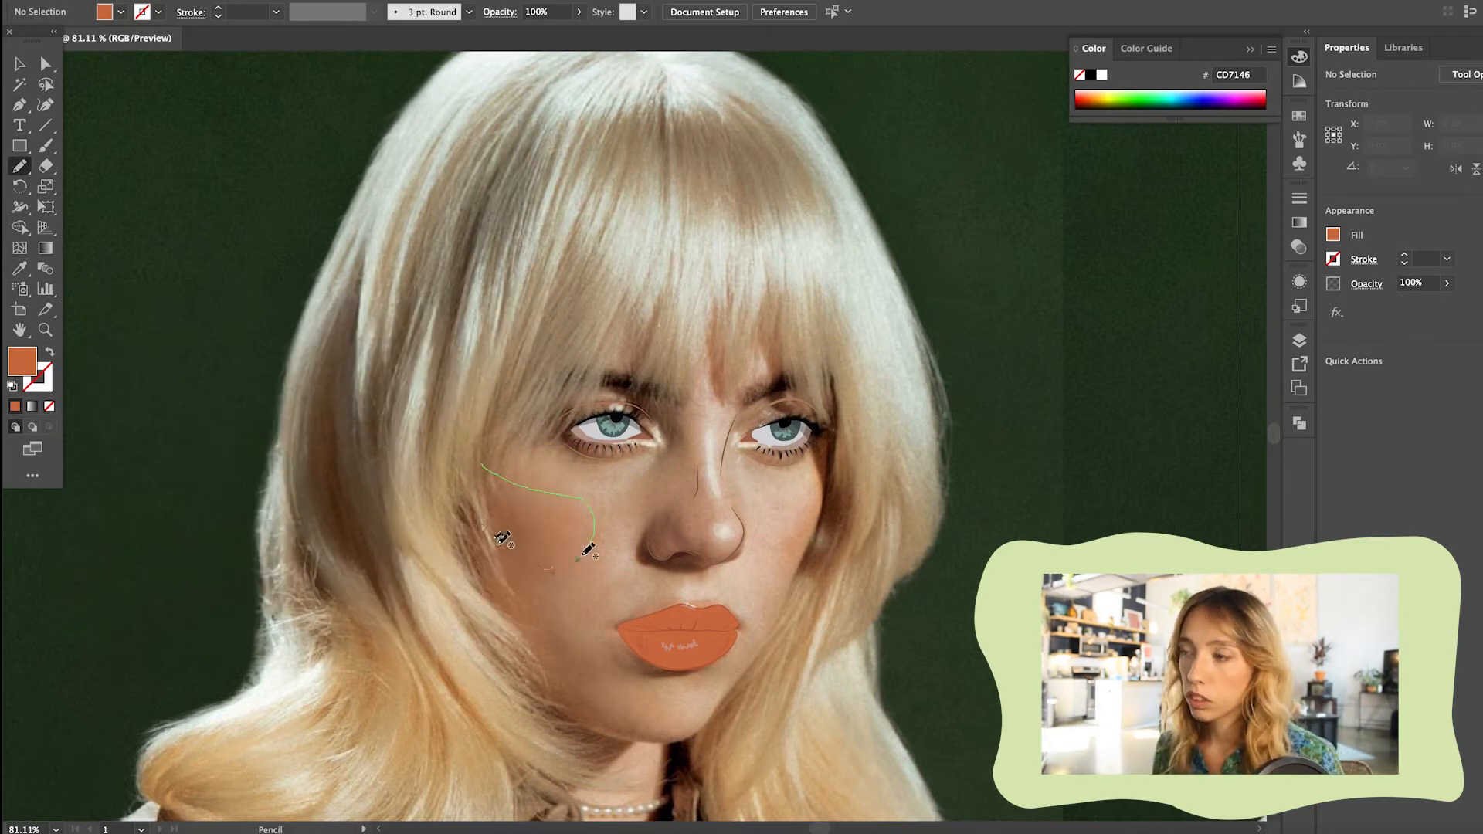
left_click_drag(584, 554, 481, 464)
key("v")
left_click(15, 406)
left_click(579, 12)
left_click_drag(573, 31, 522, 31)
left_click(340, 667)
Draw a narrow blush shape on the left cheek and copy the right cheek blush's appearance onto it
key("n")
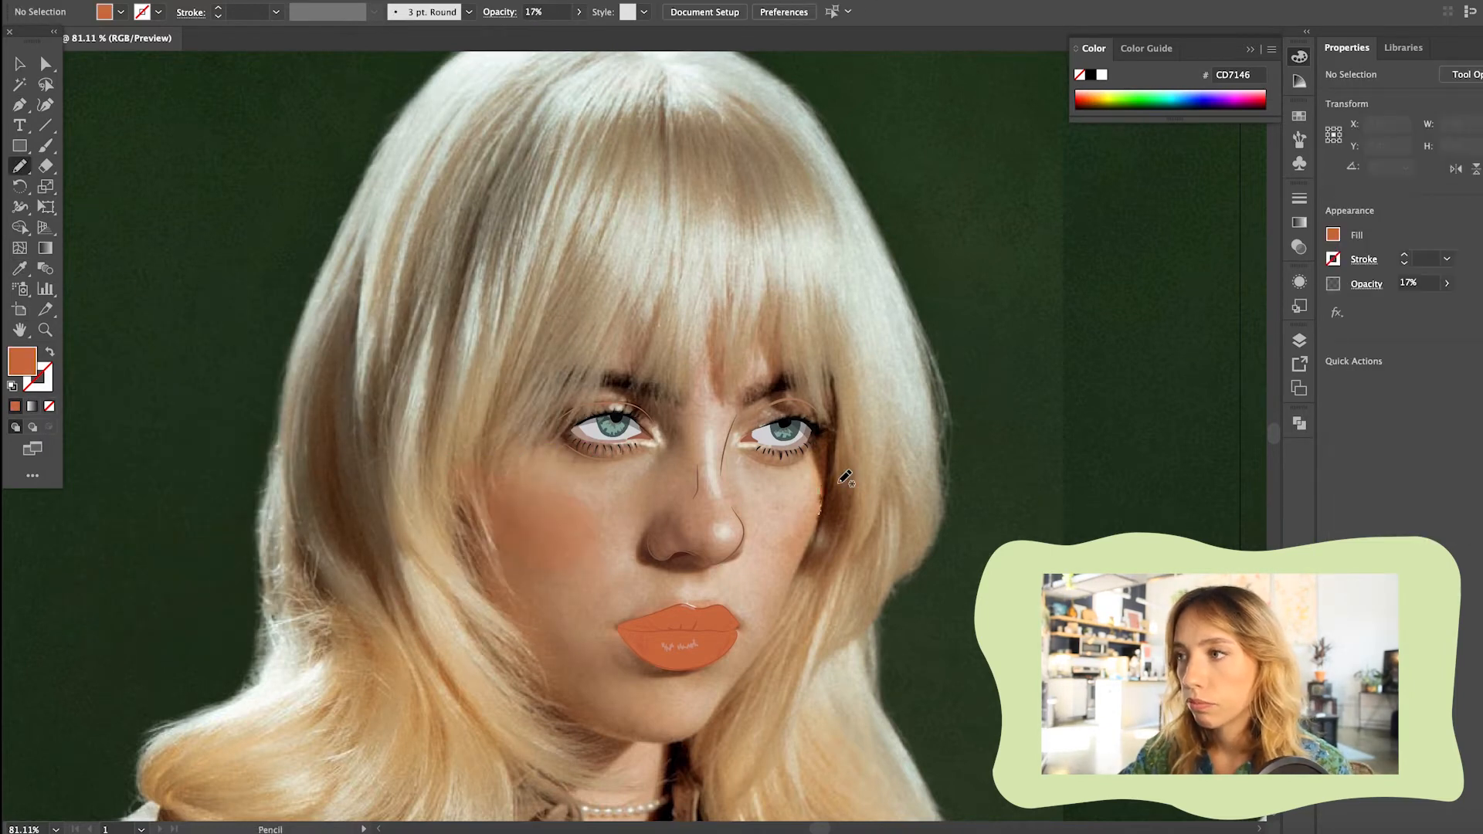
left_click_drag(823, 490, 822, 495)
left_click(20, 268)
left_click(540, 533)
left_click(20, 64)
left_click(741, 543)
Draw a shadow shape beneath the lower lip and match it to the nose shadow's black fill at 6% opacity
left_click(20, 167)
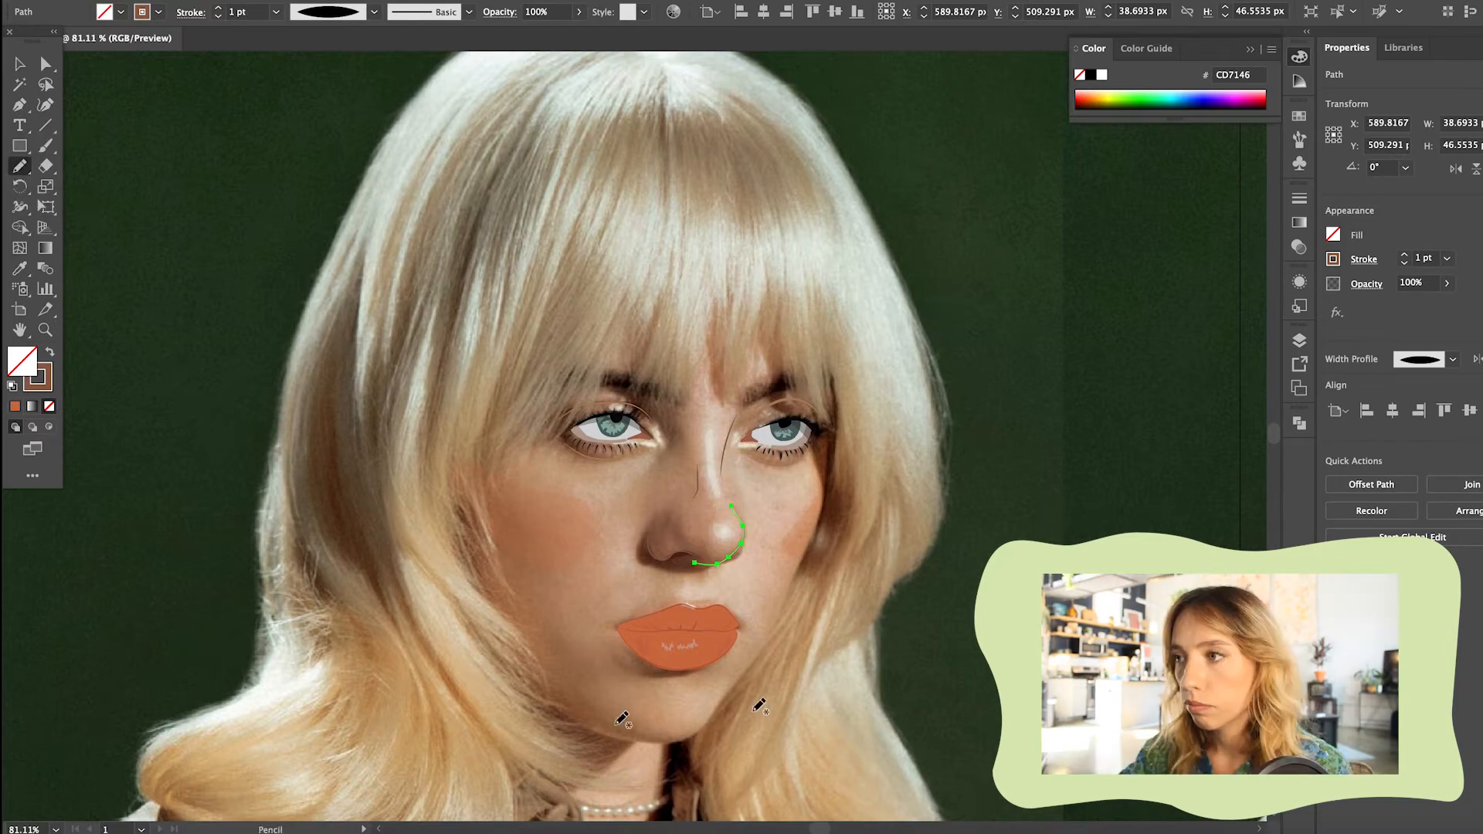
left_click_drag(669, 676, 621, 660)
left_click(21, 268)
left_click(672, 551)
left_click(20, 64)
scroll(550, 632, "up", 5)
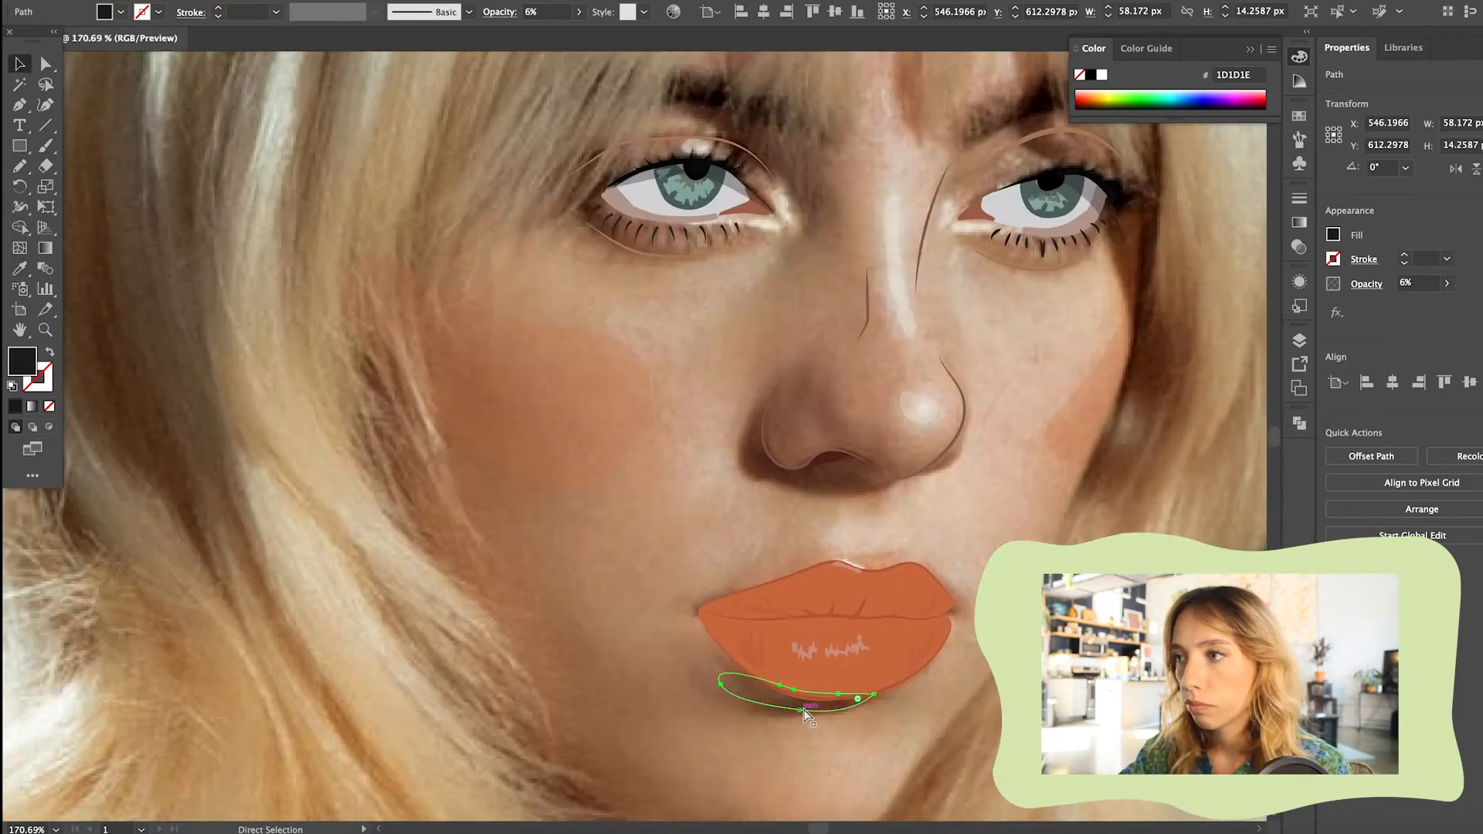
left_click(233, 511)
Draw a crescent-shaped shadow along the right side of the jaw down to the chin with the Pencil
scroll(233, 511, "down", 5)
key("n")
left_click_drag(531, 541, 649, 622)
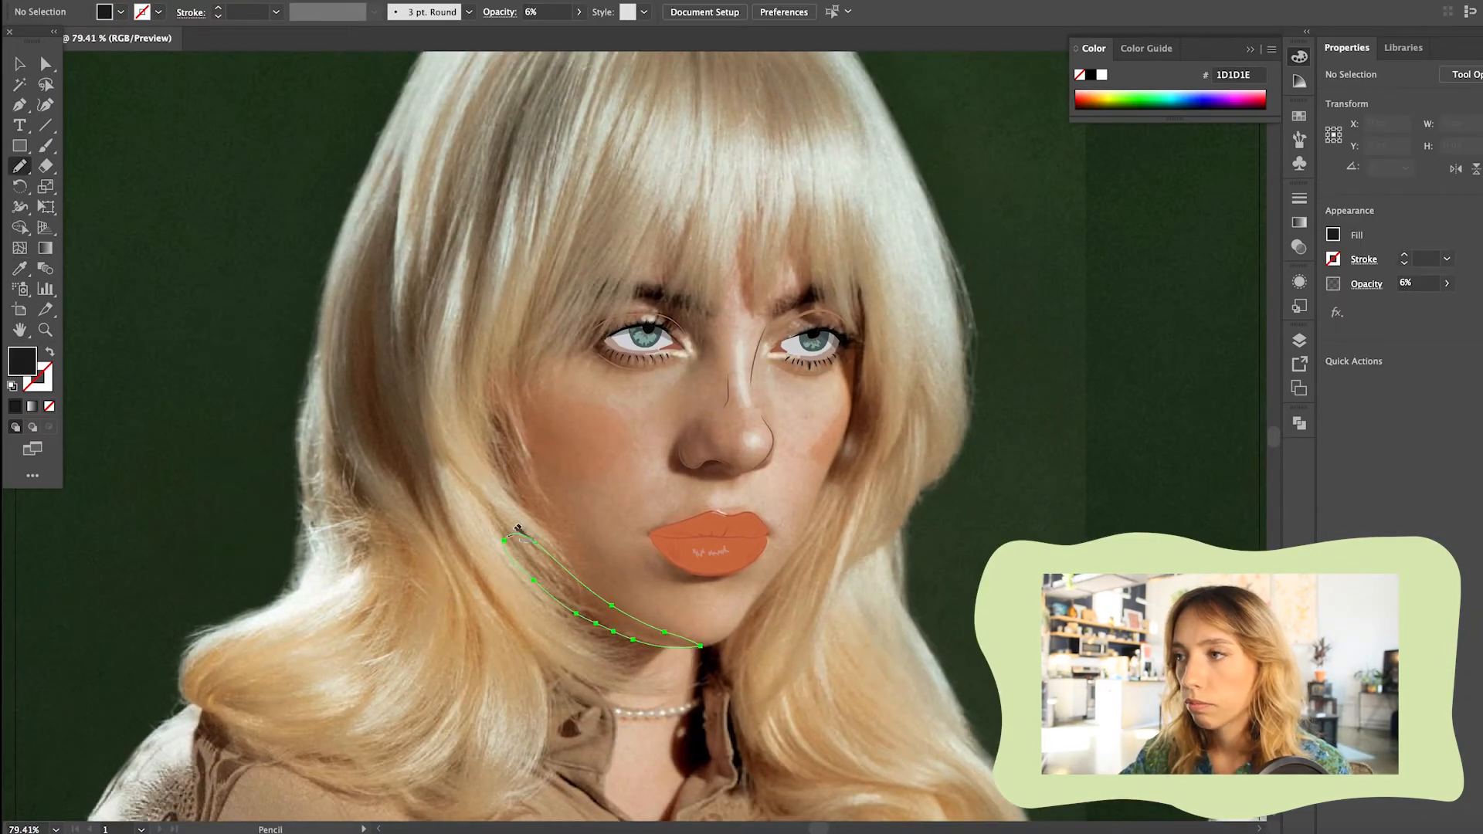
key("v")
Show the face base and give the jaw shadow the same black fill at 6% opacity as the other facial shadows
left_click(1299, 340)
scroll(842, 471, "up", 3)
left_click(1089, 587)
scroll(1181, 455, "up", 10)
left_click(15, 406)
left_click(20, 268)
left_click(665, 633)
left_click(20, 65)
scroll(682, 366, "down", 4)
scroll(772, 486, "up", 8)
left_click(1299, 339)
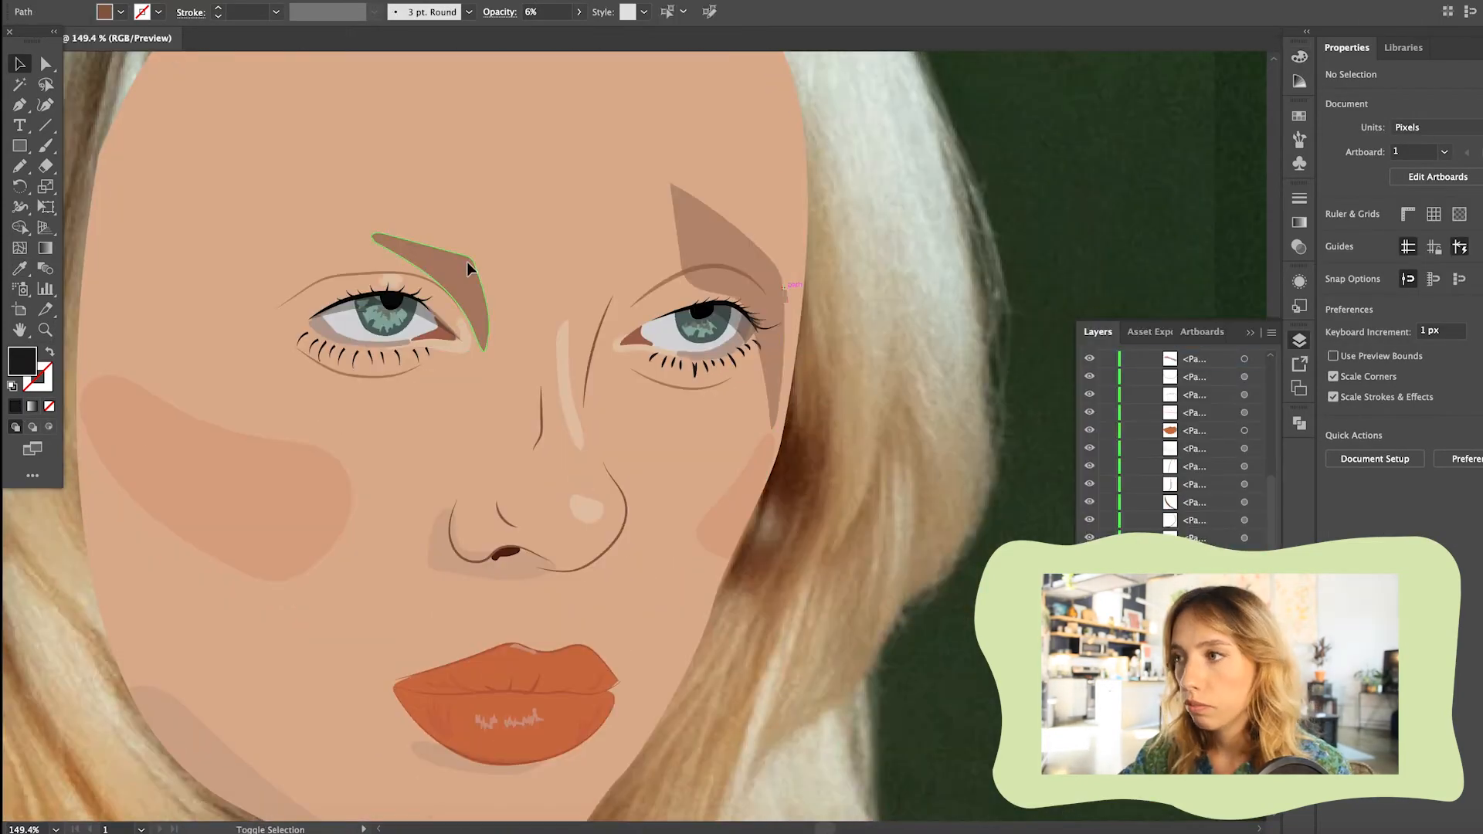
Give the shadow shape above the eye the same dark fill at 6% opacity as the other facial shadows
left_click(466, 261)
double_click(21, 360)
left_click(496, 351)
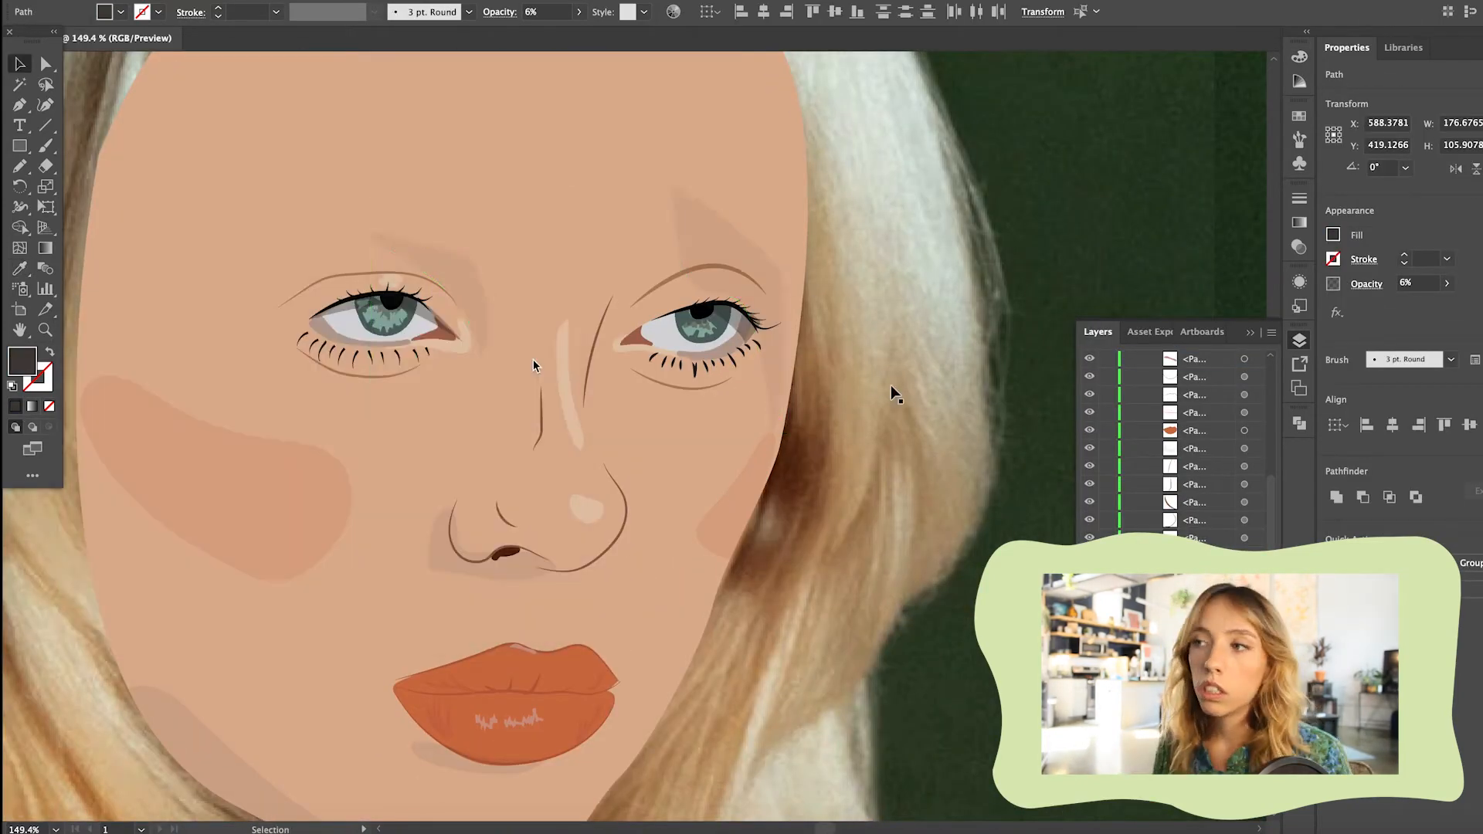
scroll(894, 394, "down", 3)
left_click(876, 364)
Trace the fringe with jagged tips using the Pencil and fill it with the pale hair colour D0CFBF at 100% opacity
scroll(876, 364, "down", 3)
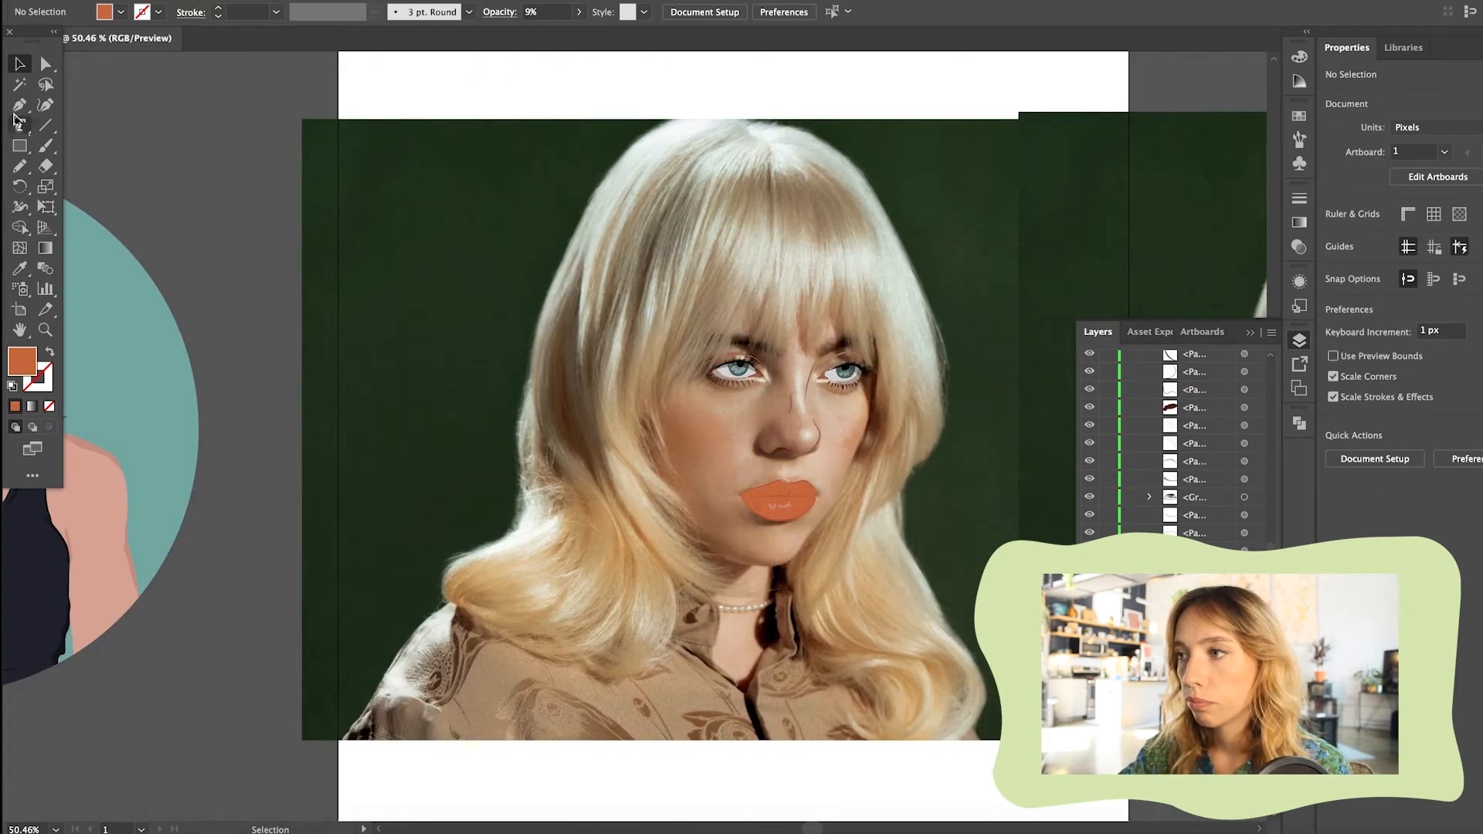
left_click(20, 268)
left_click(754, 254)
left_click(20, 104)
left_click(20, 166)
left_click_drag(658, 466, 620, 417)
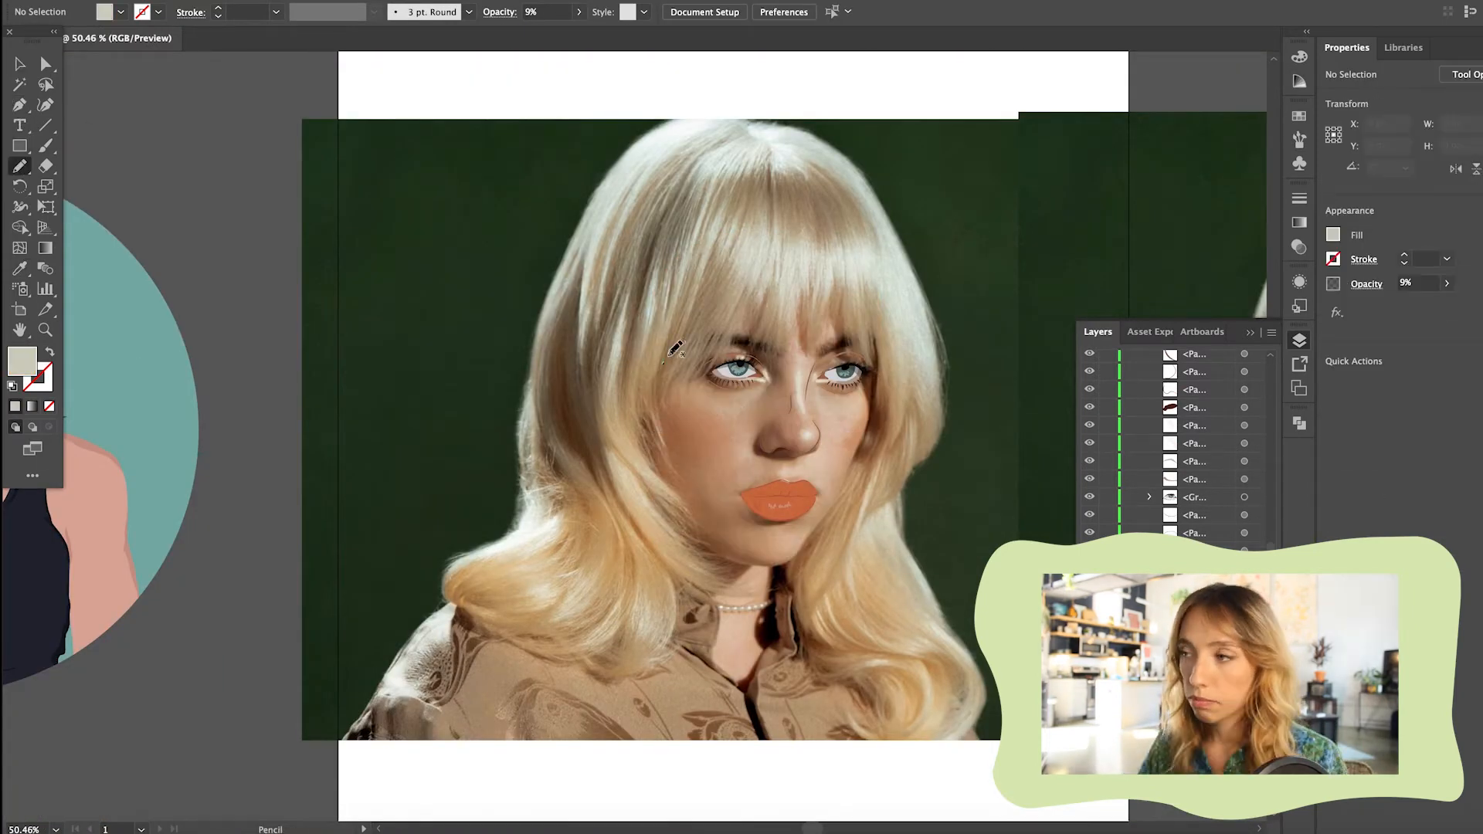
left_click_drag(857, 356, 871, 300)
left_click_drag(684, 272, 653, 395)
left_click(1299, 56)
left_click(20, 64)
left_click(232, 124)
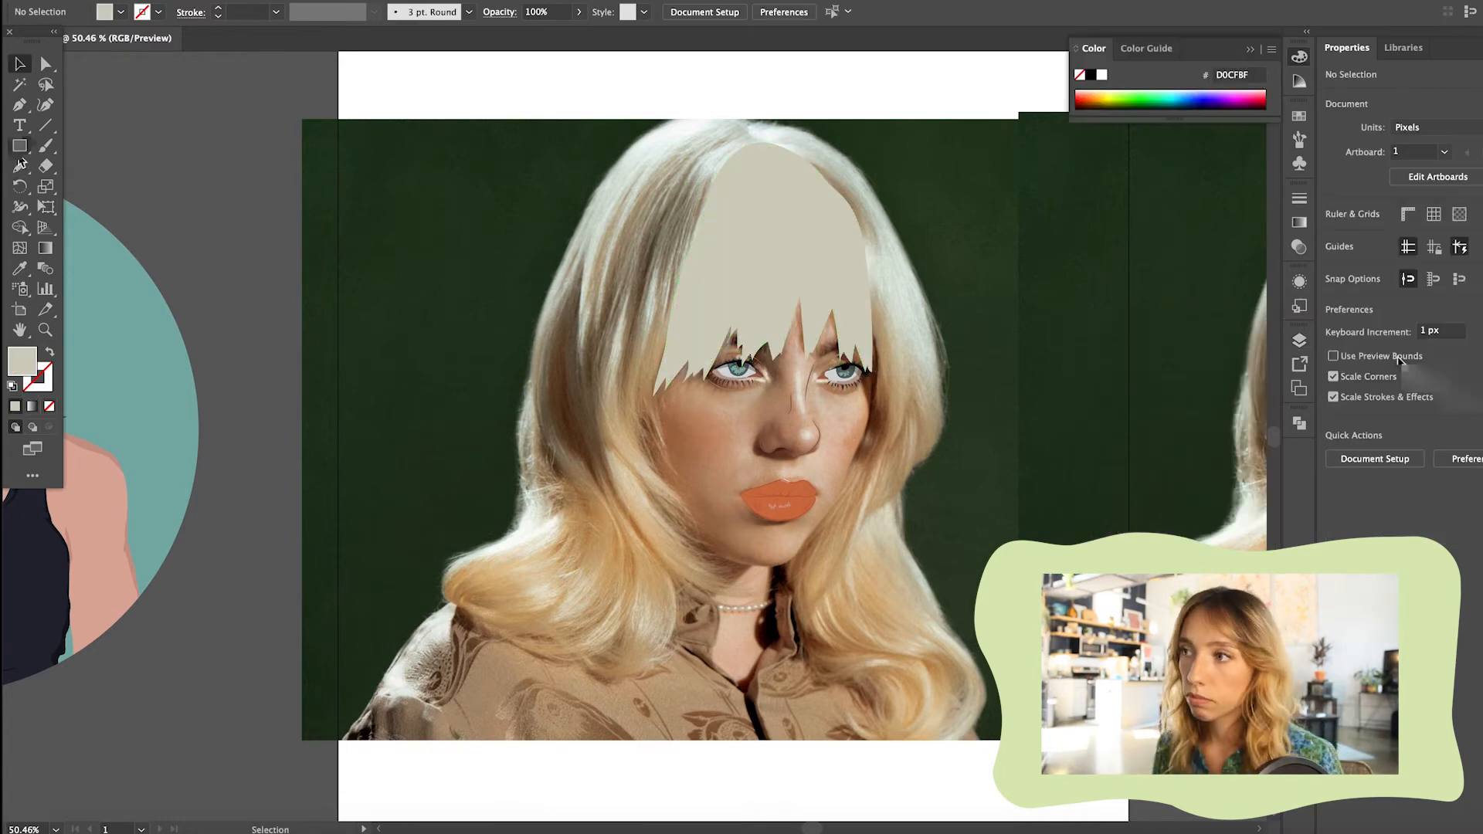
Hide the fringe shape and trace the left hair section from the parting down around the curls with the Pencil
left_click(1299, 423)
left_click(1299, 340)
scroll(1142, 390, "up", 10)
left_click(1089, 377)
key("n")
left_click_drag(753, 145, 710, 113)
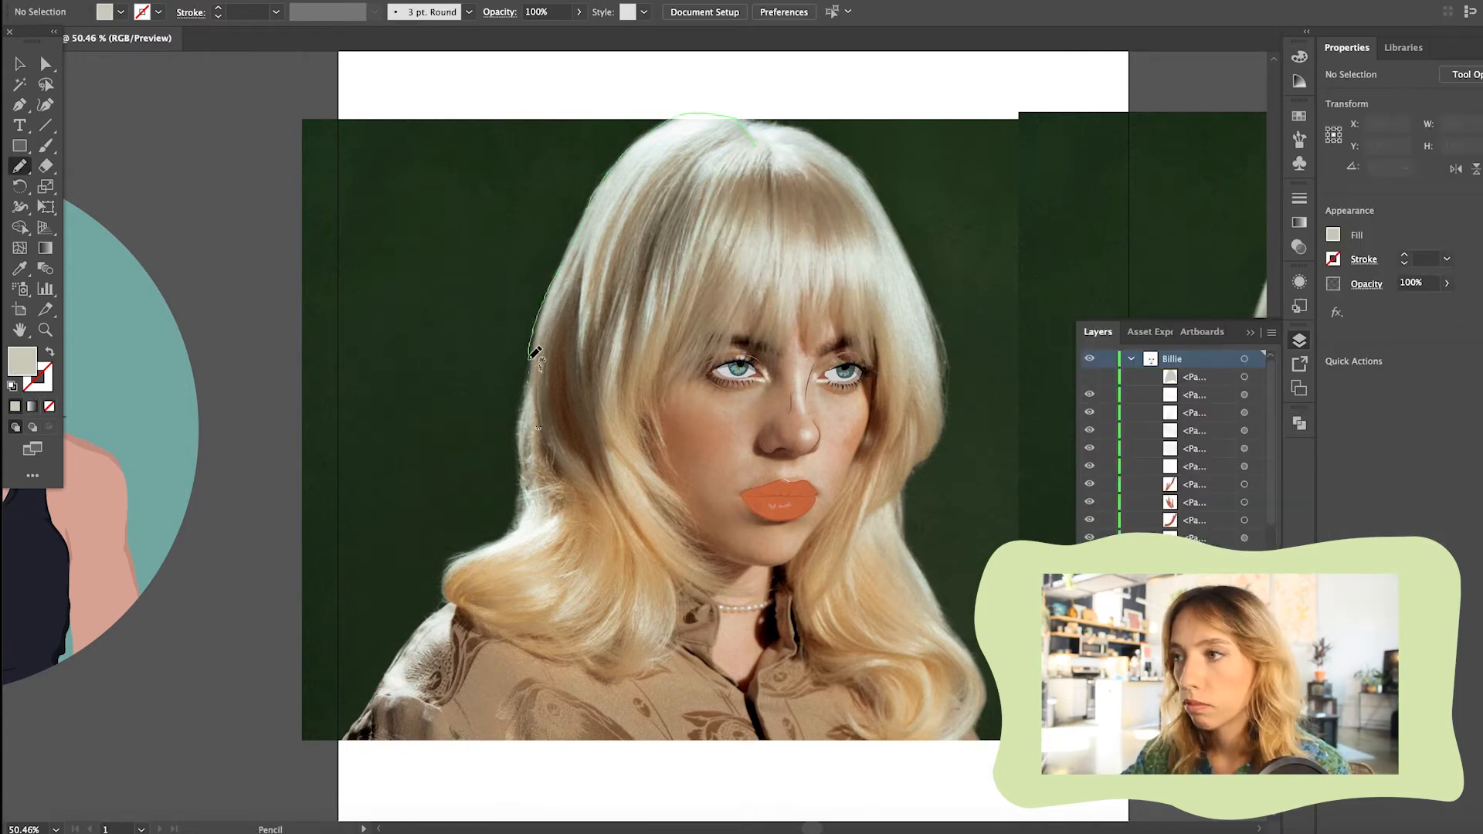
left_click_drag(691, 593, 759, 578)
Trace the right hair section with the Pencil, following the face, the lower curl and the outer hair edge up to the parting
mouse_move(662, 495)
left_mouse_down()
mouse_move(663, 386)
mouse_move(751, 139)
mouse_move(805, 154)
mouse_move(882, 382)
mouse_move(843, 658)
left_mouse_up()
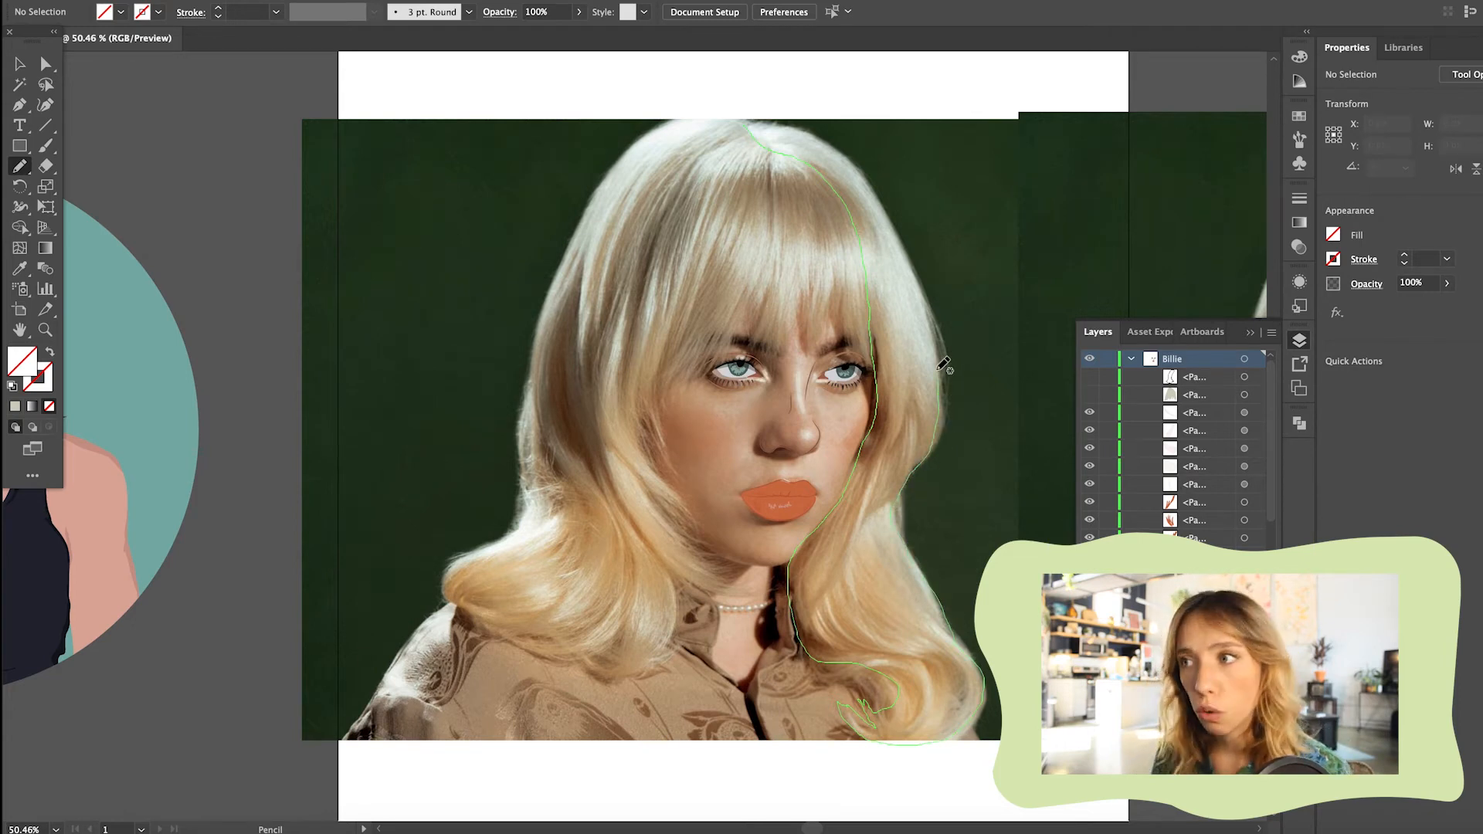
left_click_drag(910, 297, 908, 299)
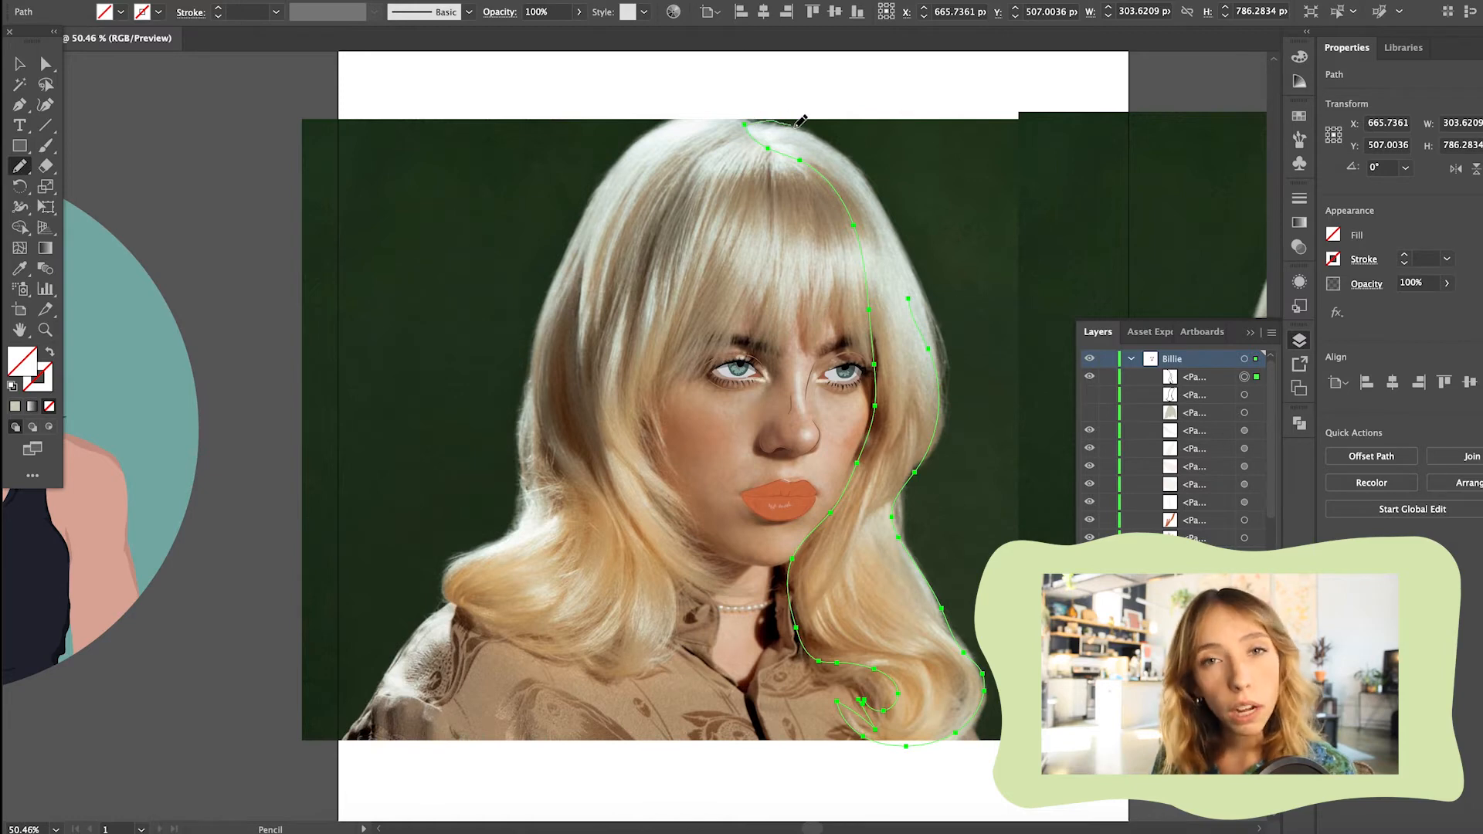
left_click_drag(878, 182, 879, 183)
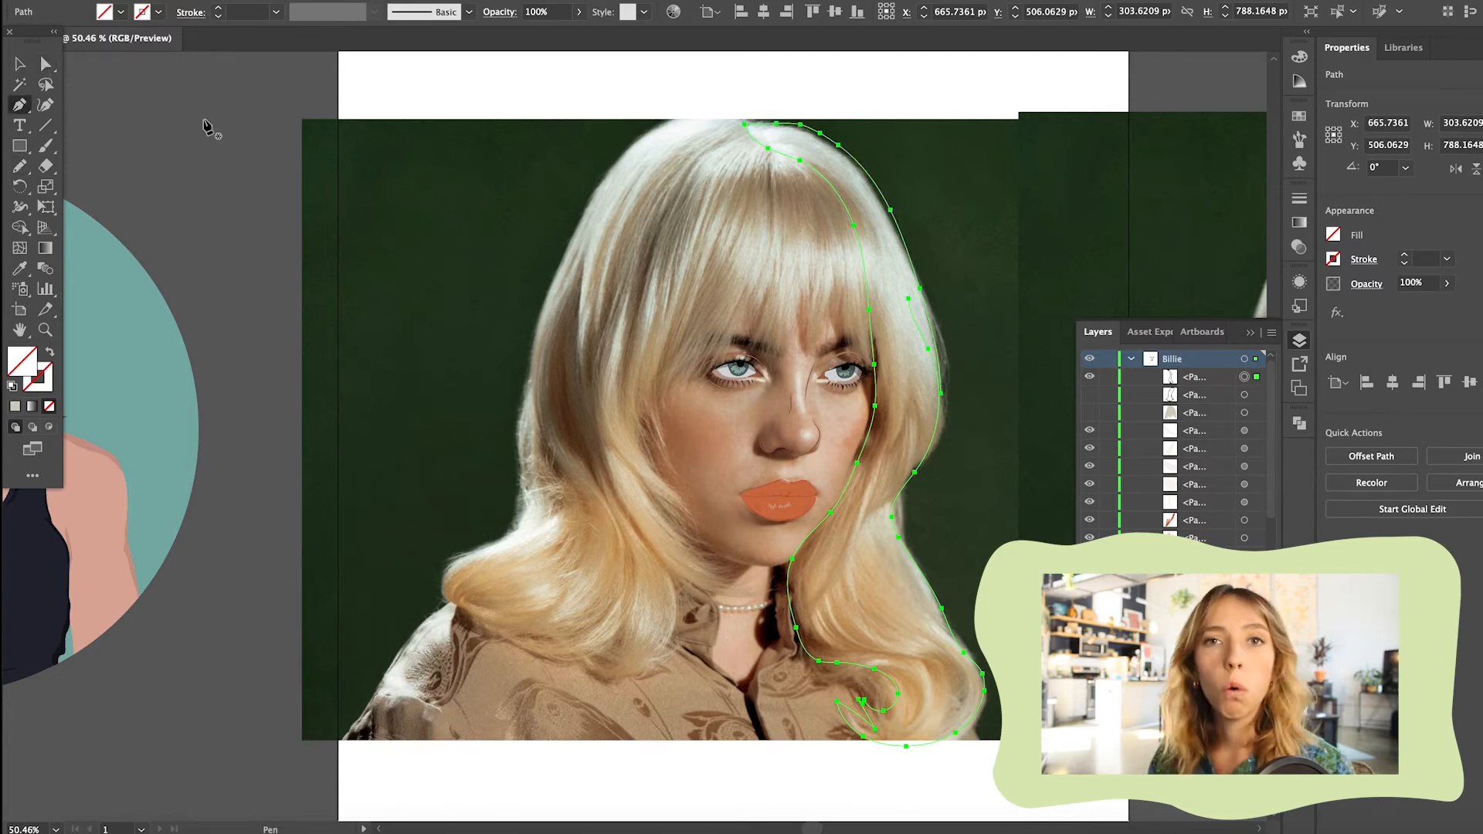
Reshape the open ends of the right hair outline along the hair's outer edge using the Pen and Direct Selection tools
left_click(929, 349)
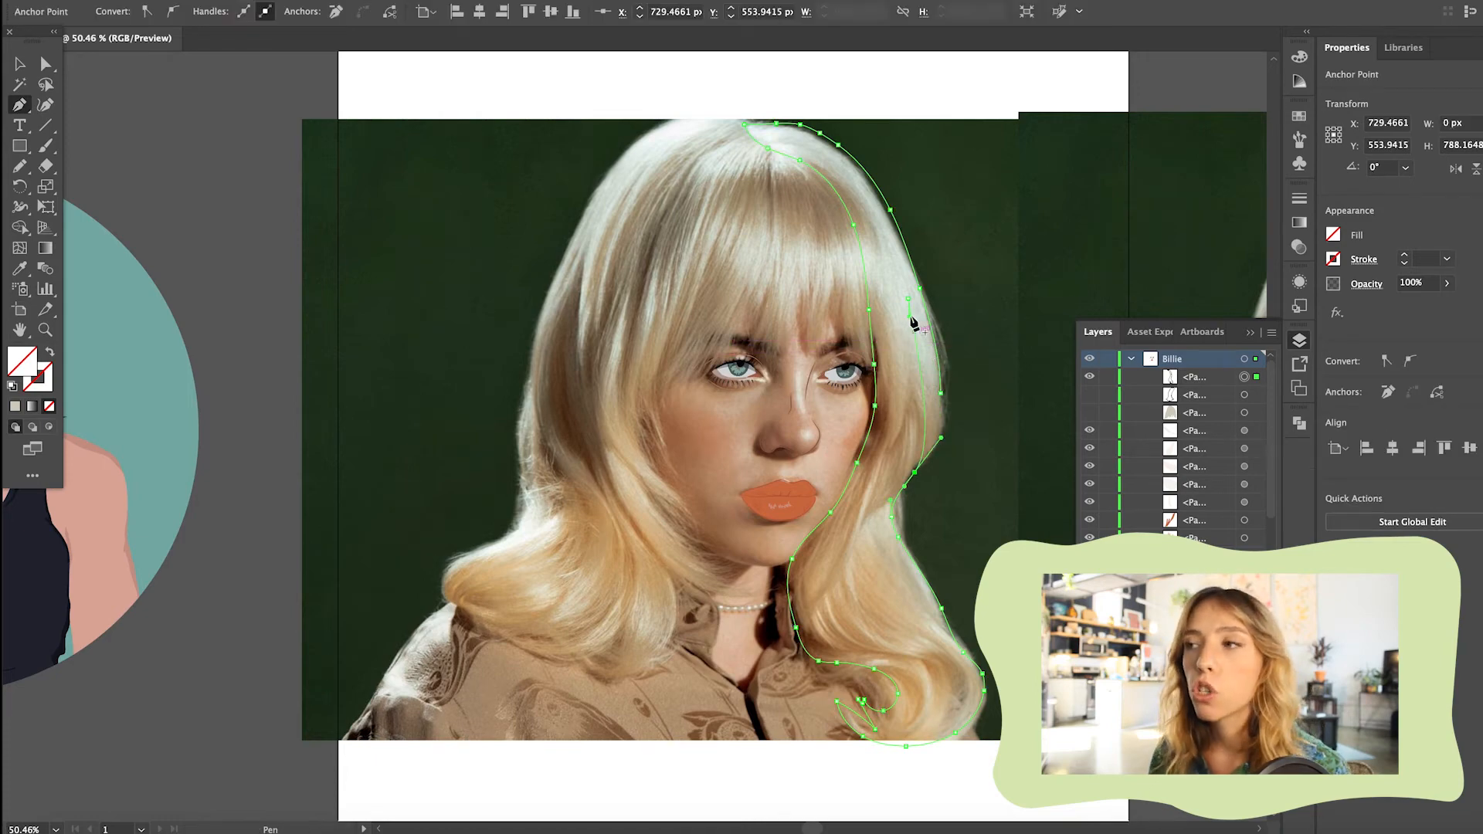
scroll(973, 437, "up", 5)
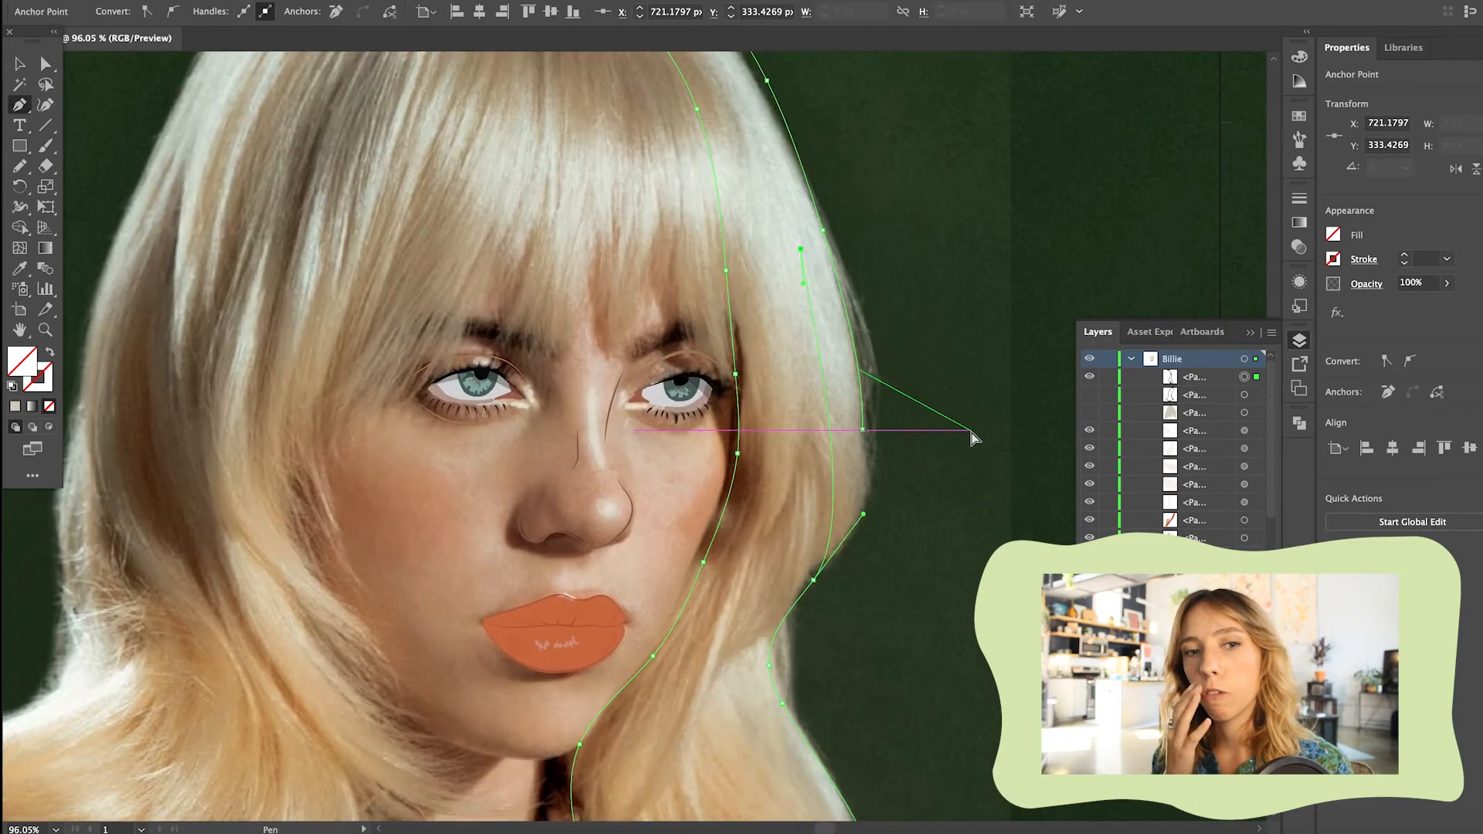
left_click(840, 346)
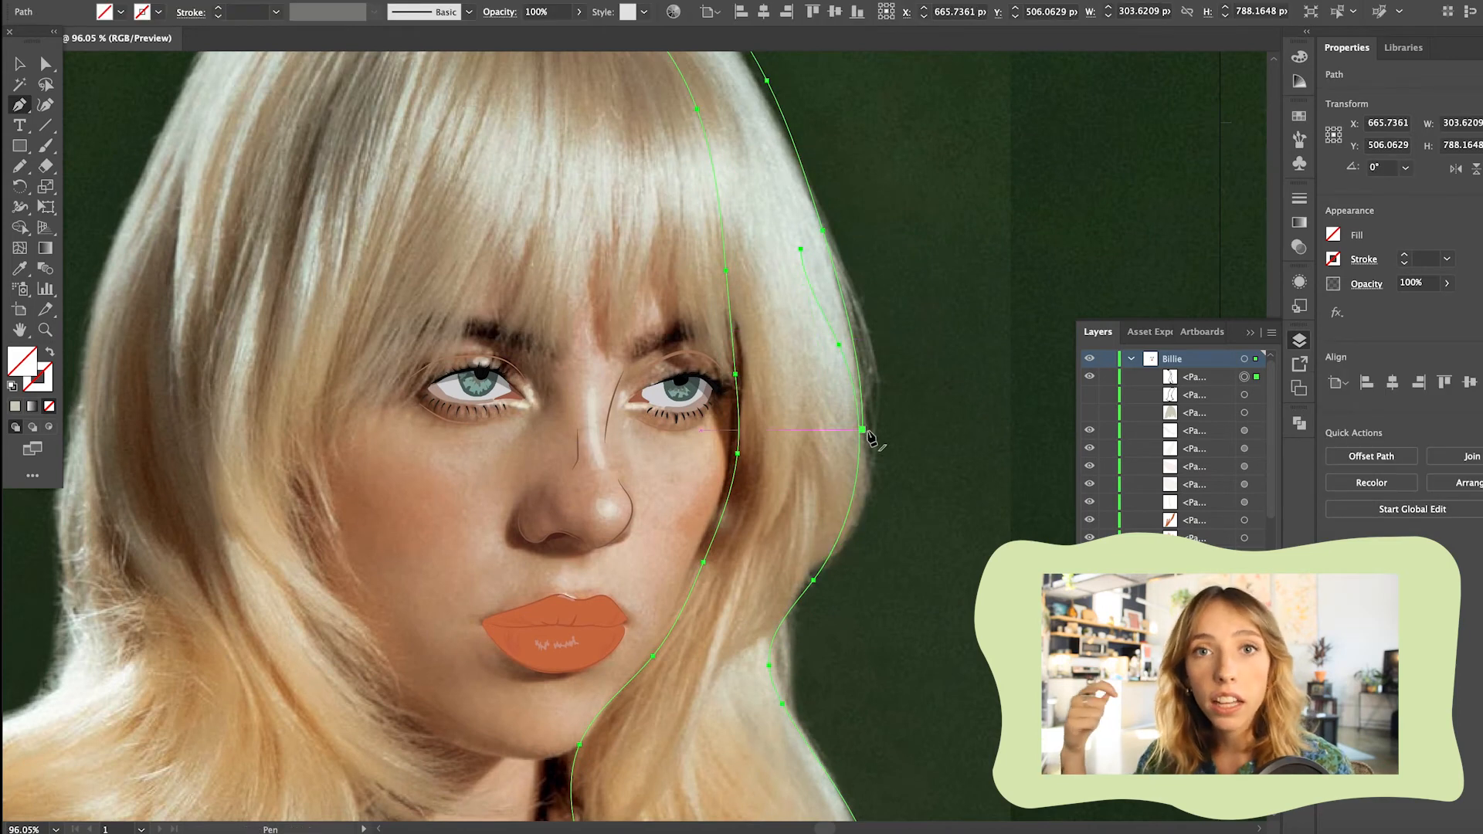
left_click(45, 63)
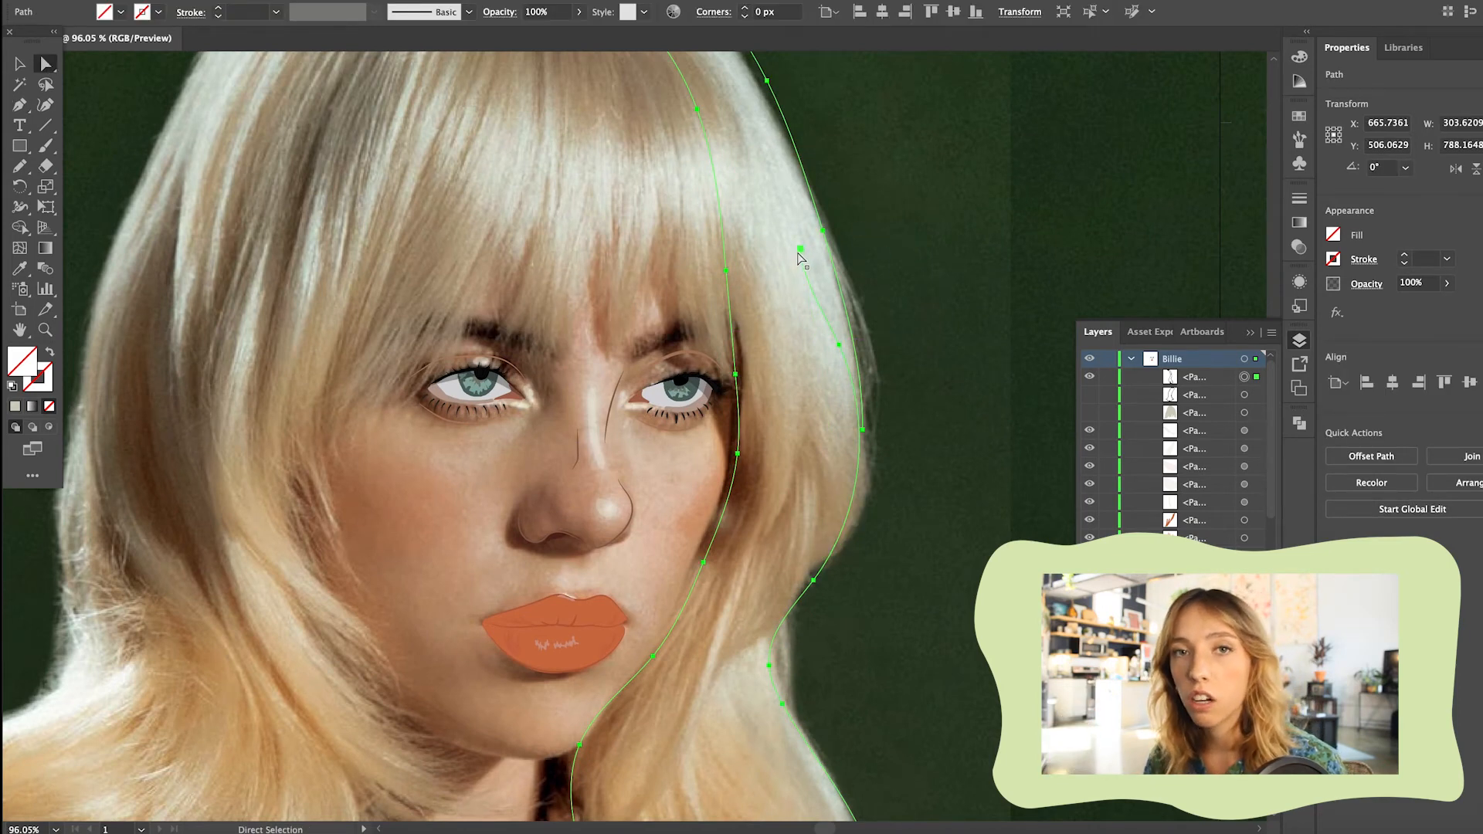
left_click(840, 344)
left_click_drag(839, 344, 863, 429)
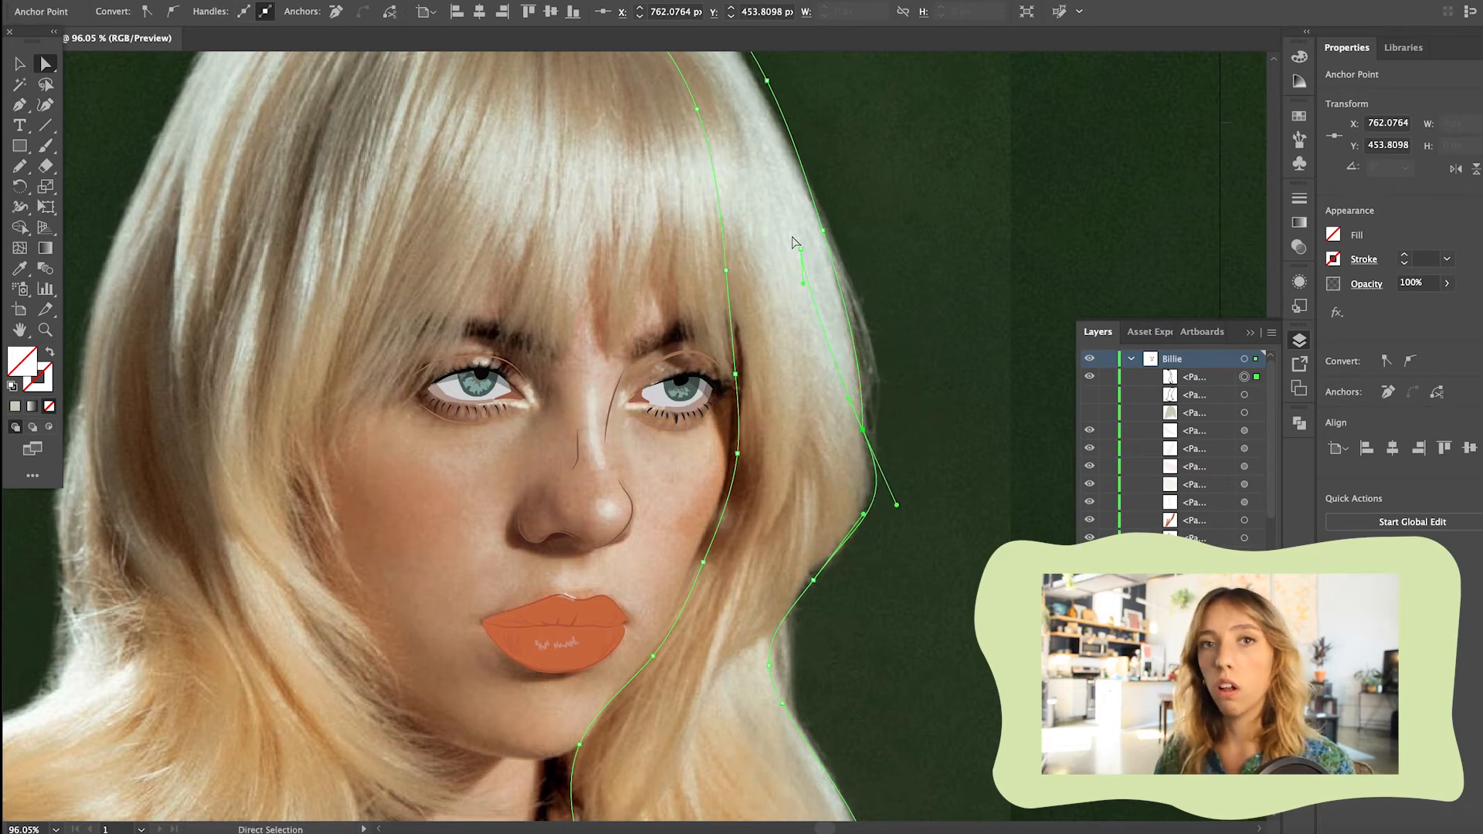
left_click_drag(20, 104, 123, 148)
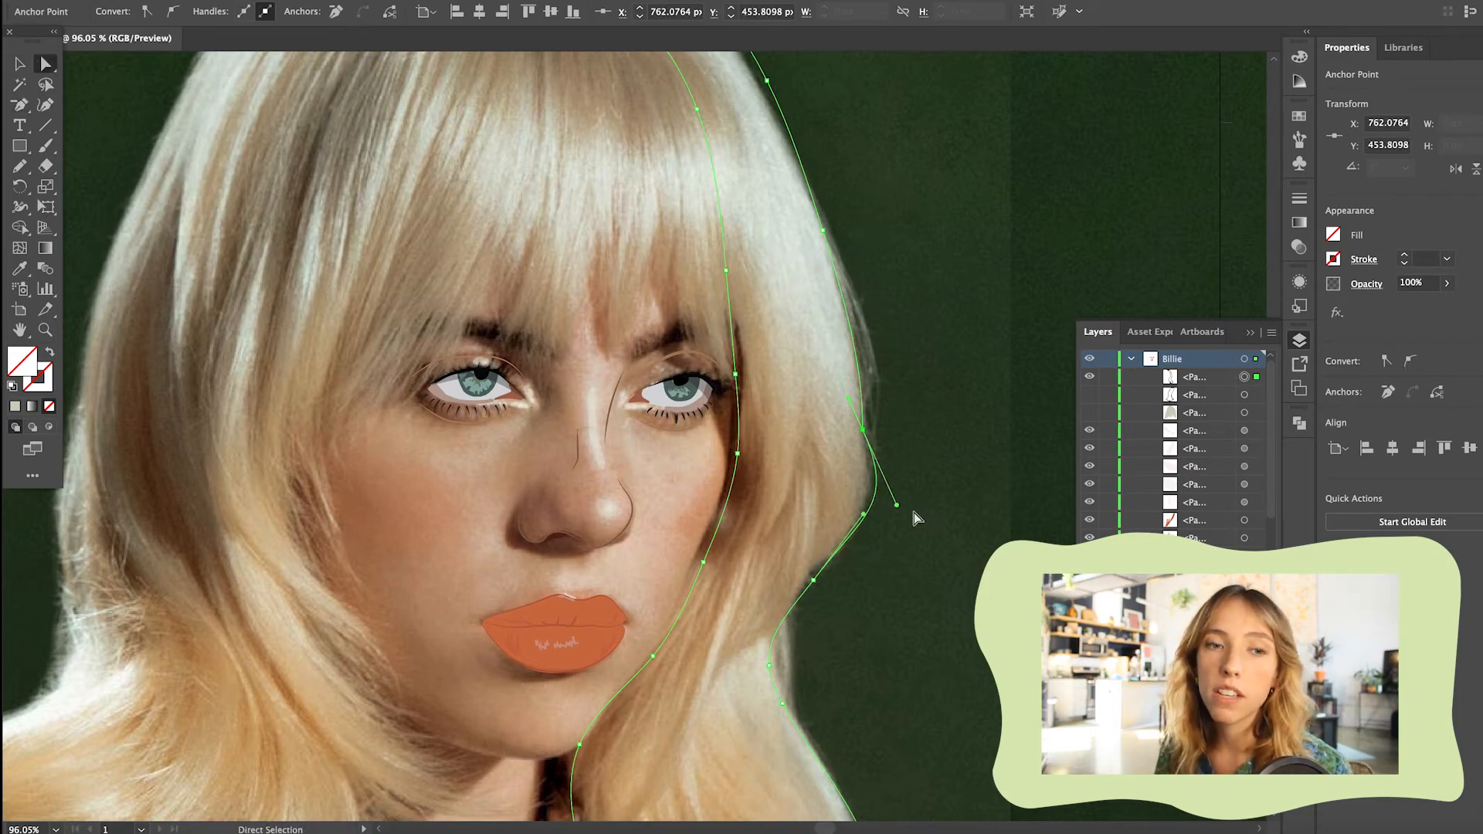
left_click(914, 417)
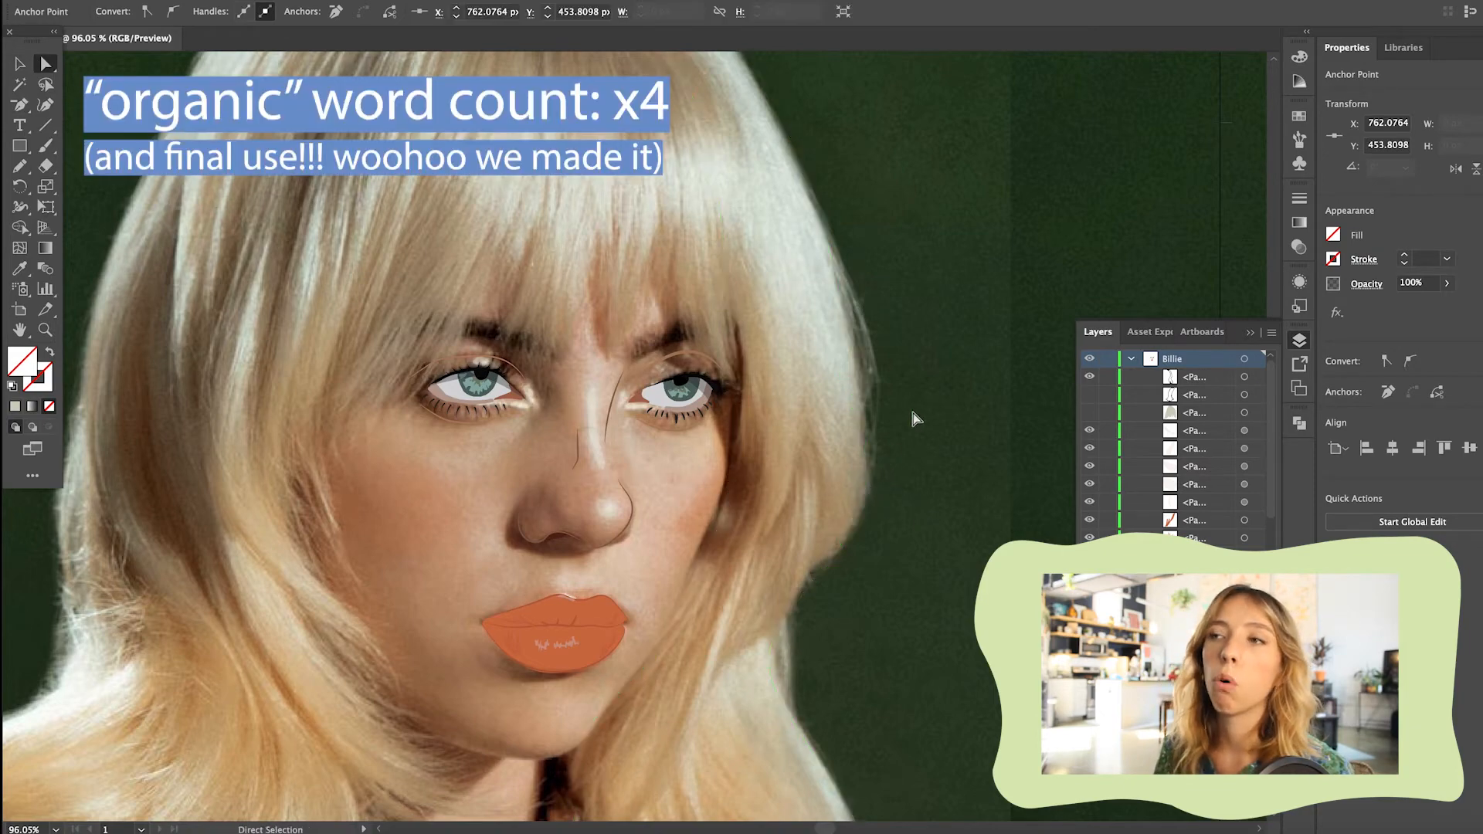
Set the fringe shape's opacity to 37% and prepare to sample a darker hair tone from the photo
scroll(914, 413, "down", 3)
scroll(876, 417, "down", 1)
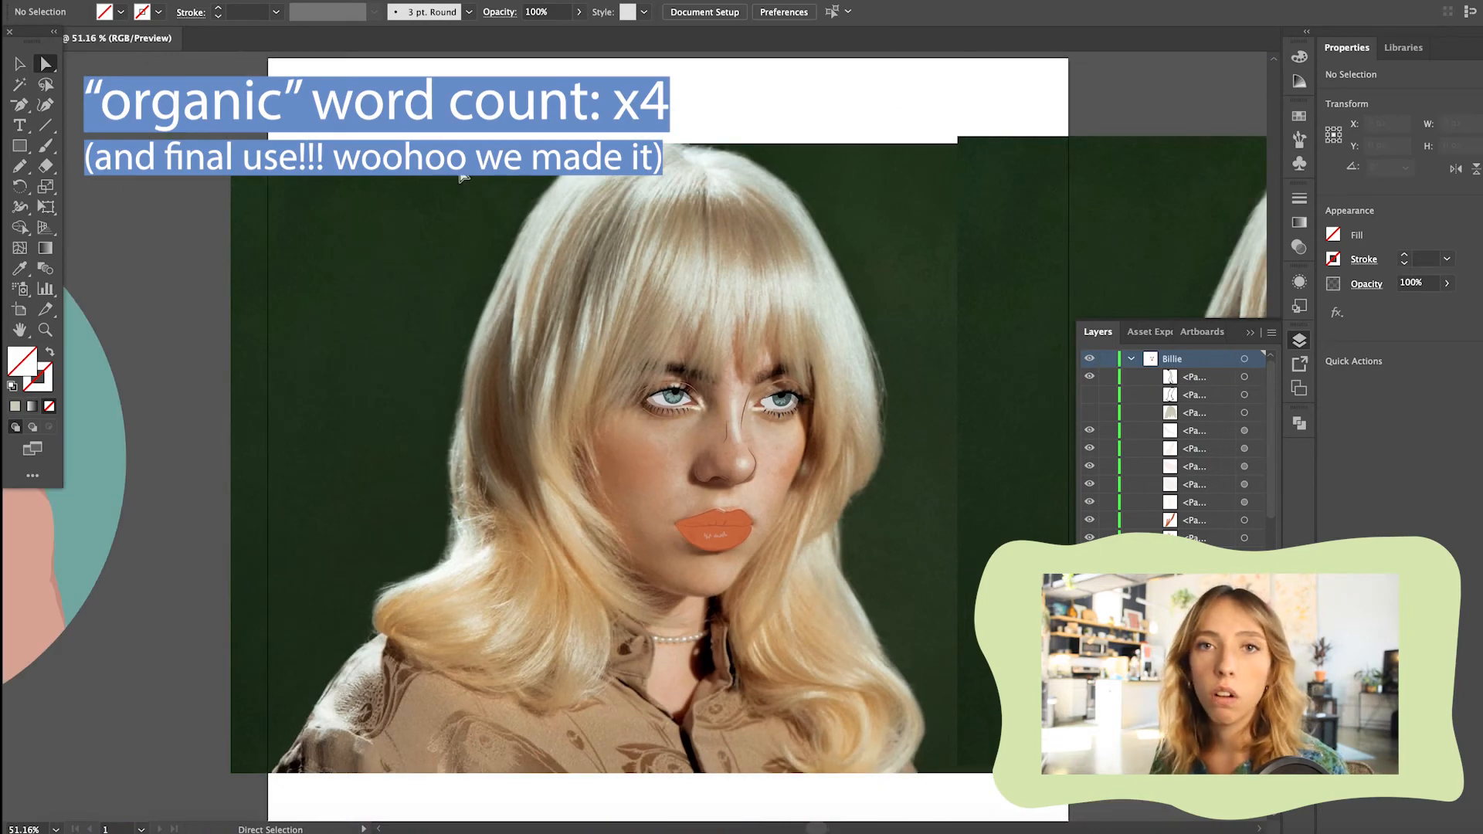
left_click(824, 204)
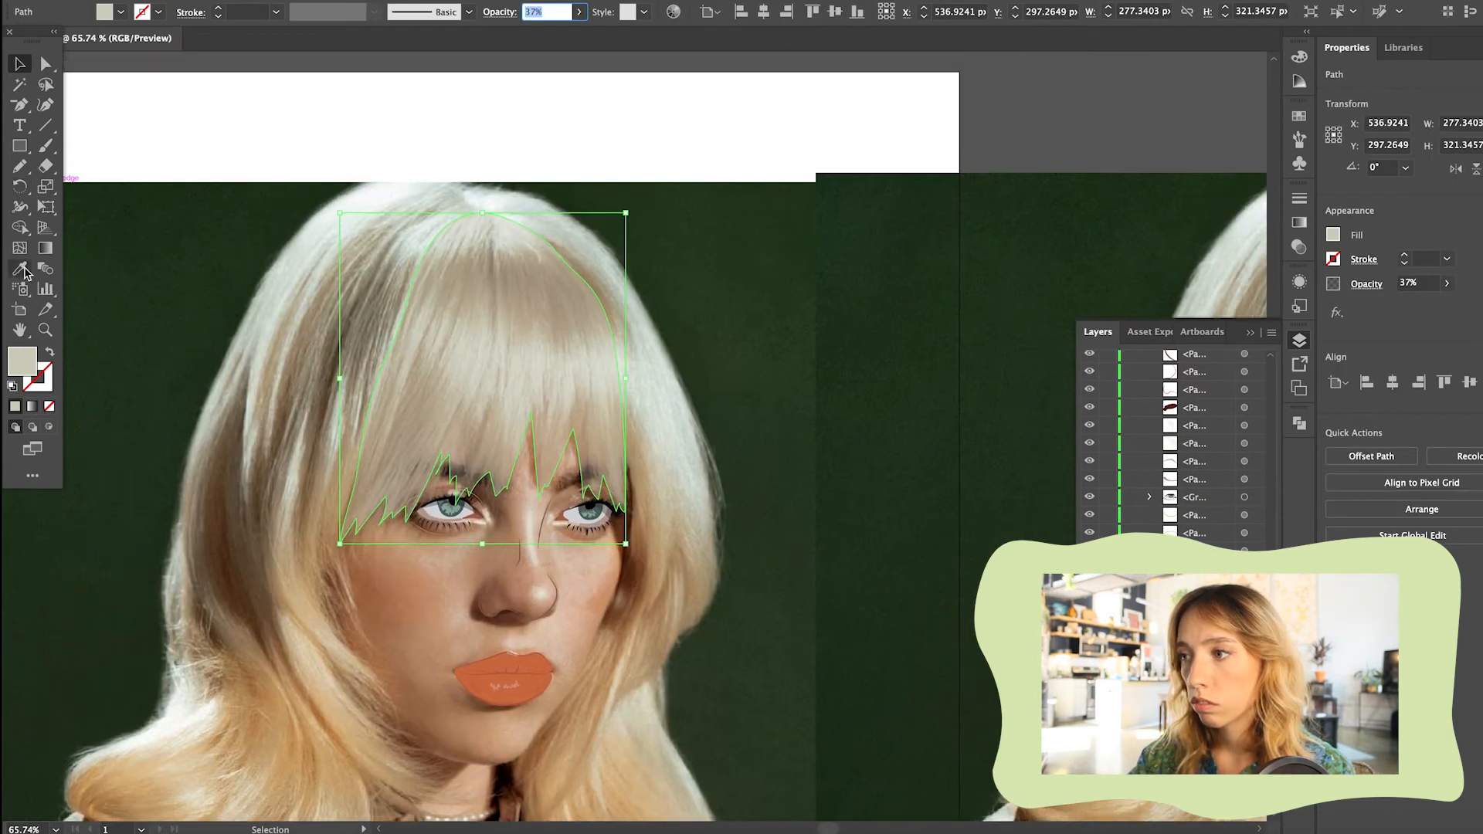
left_click(24, 272)
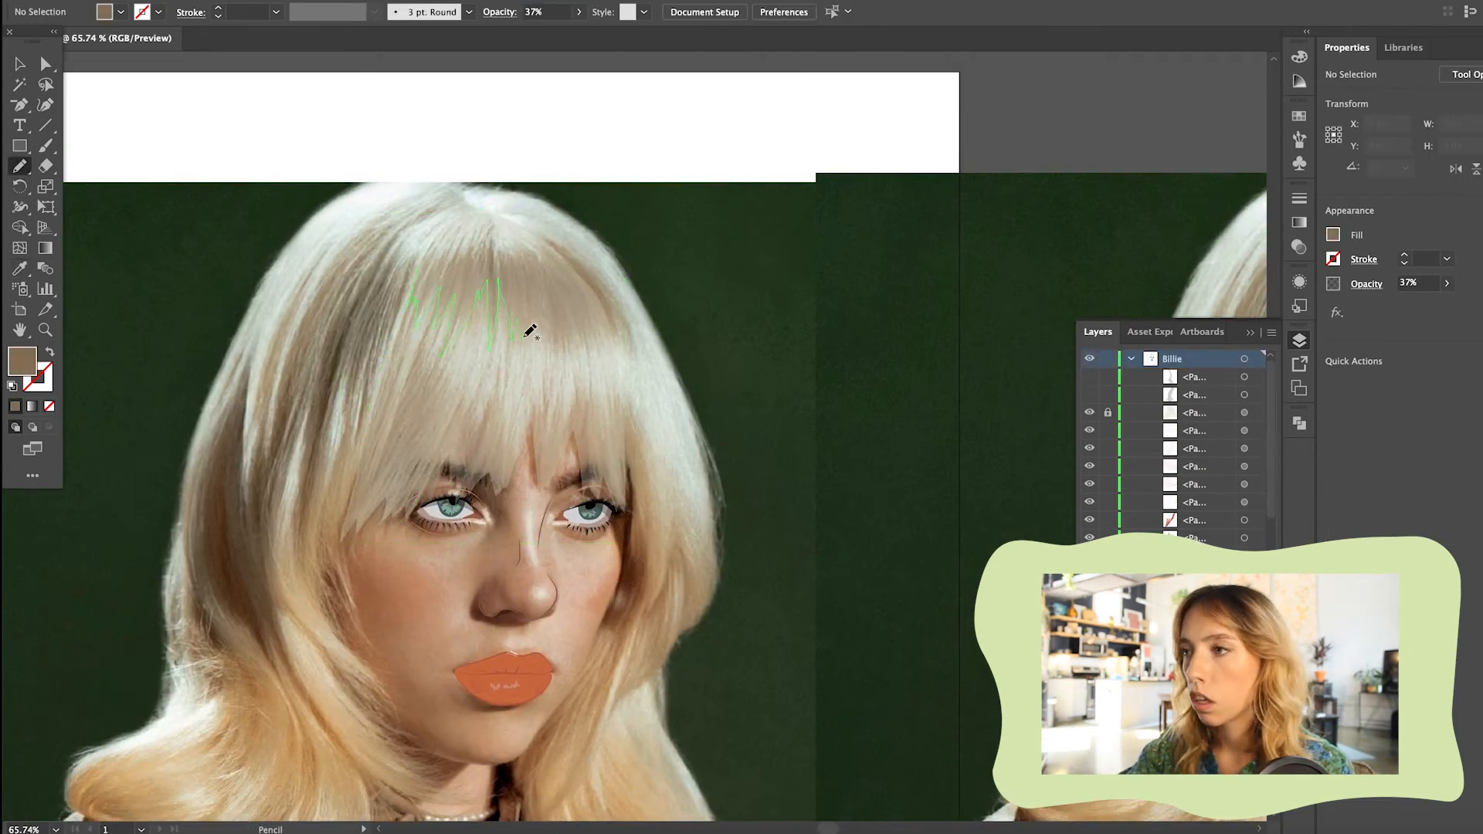
Draw jagged shadow bands across the upper and lower fringe with the Pencil and give them a brown fill
mouse_move(530, 330)
left_mouse_down()
mouse_move(562, 333)
mouse_move(521, 249)
mouse_move(435, 253)
left_mouse_up()
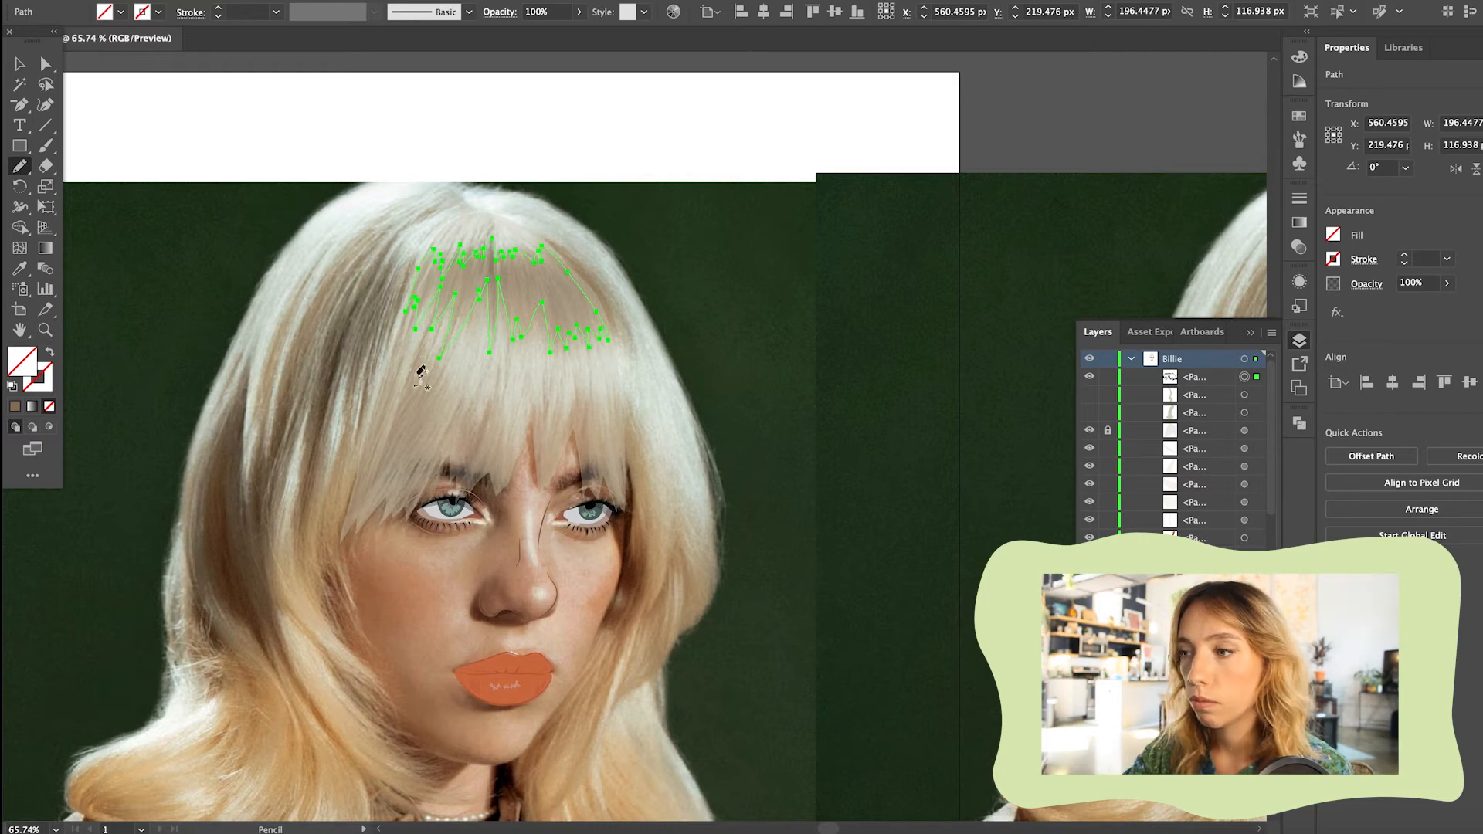
left_click_drag(350, 521, 464, 430)
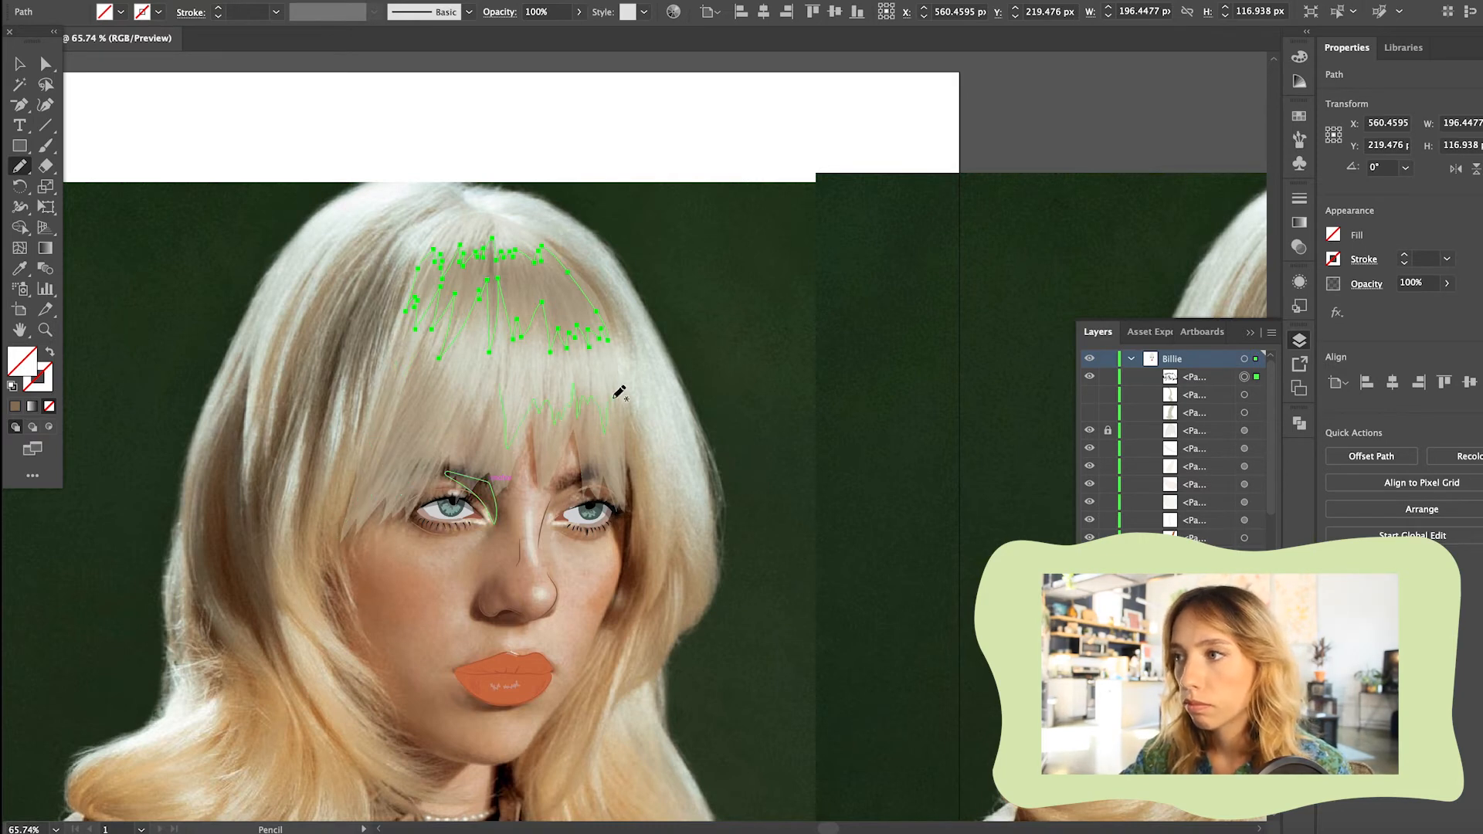
left_click_drag(411, 396, 392, 453)
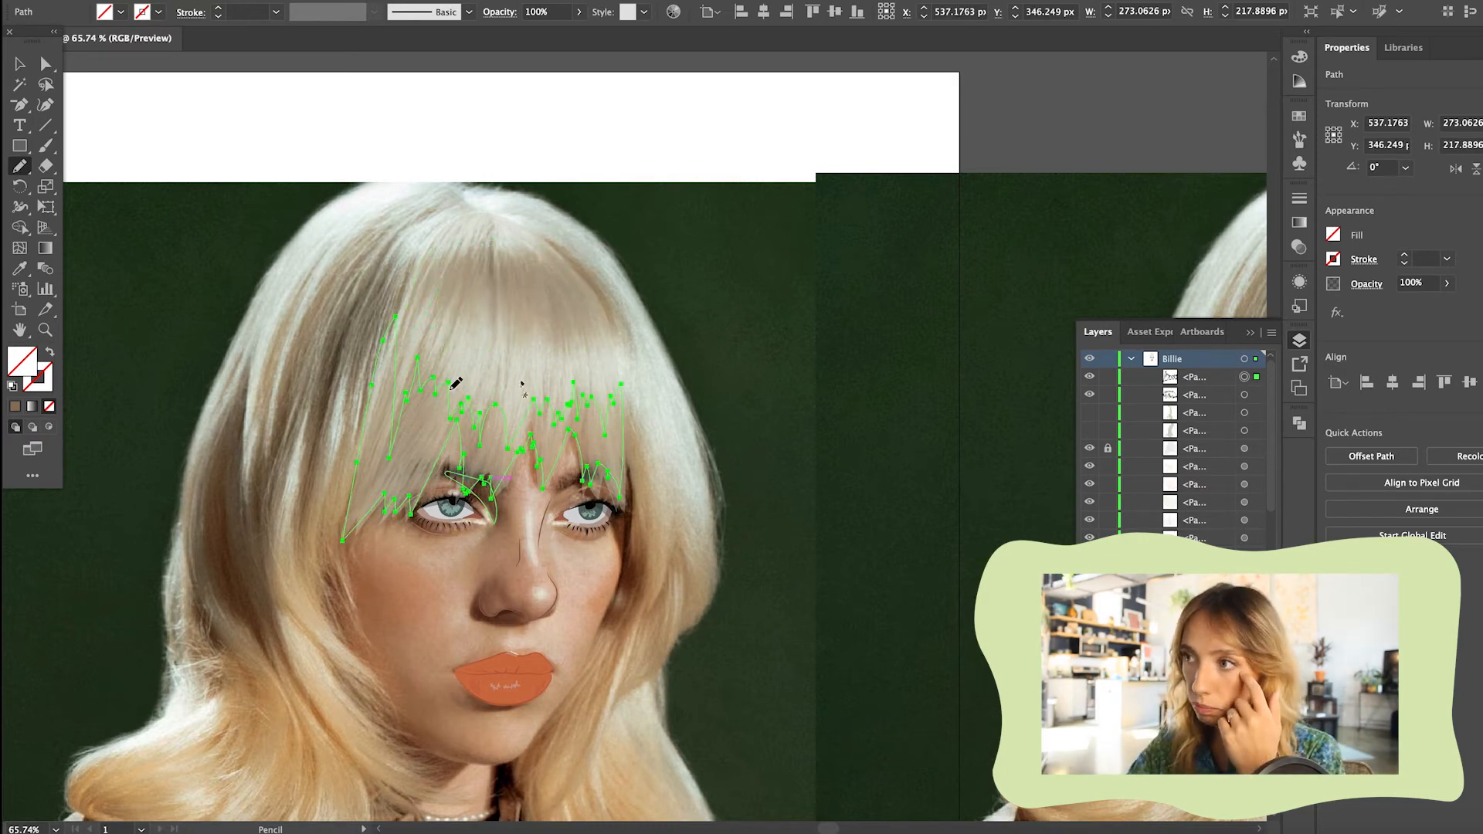
key("v")
key("comma")
left_click(821, 358)
Unlock the fringe shape and restore its opacity to 100%
left_click(1299, 340)
left_click(1089, 430)
left_click(1089, 430)
left_click(1107, 450)
left_click(494, 371)
left_click(579, 11)
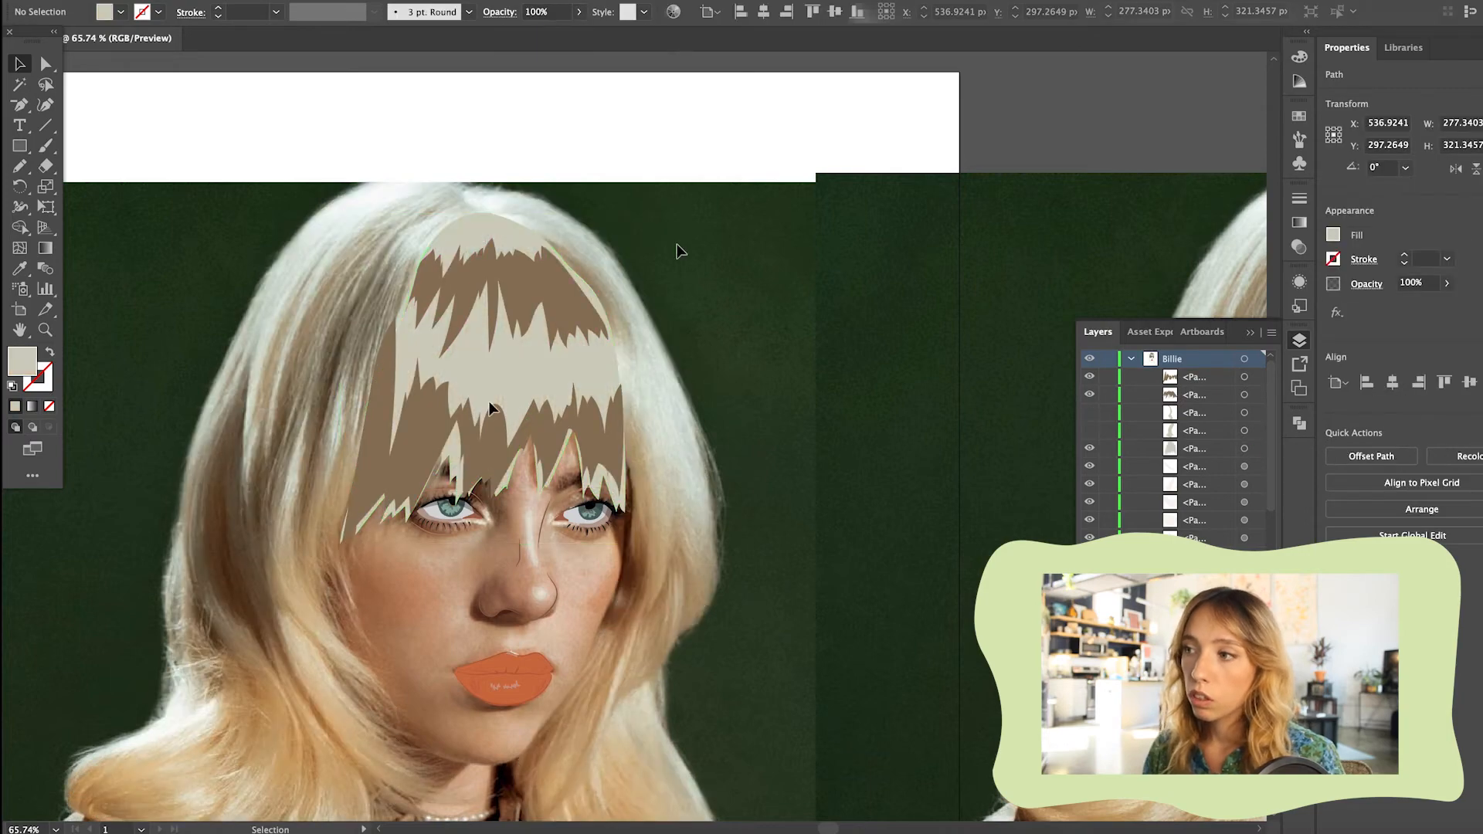
Recolour both fringe shadow bands with the greyish tan fill AFA289
left_click(517, 305)
left_click(494, 440, "shift")
key("i")
left_click(502, 379)
double_click(22, 361)
left_click(495, 355)
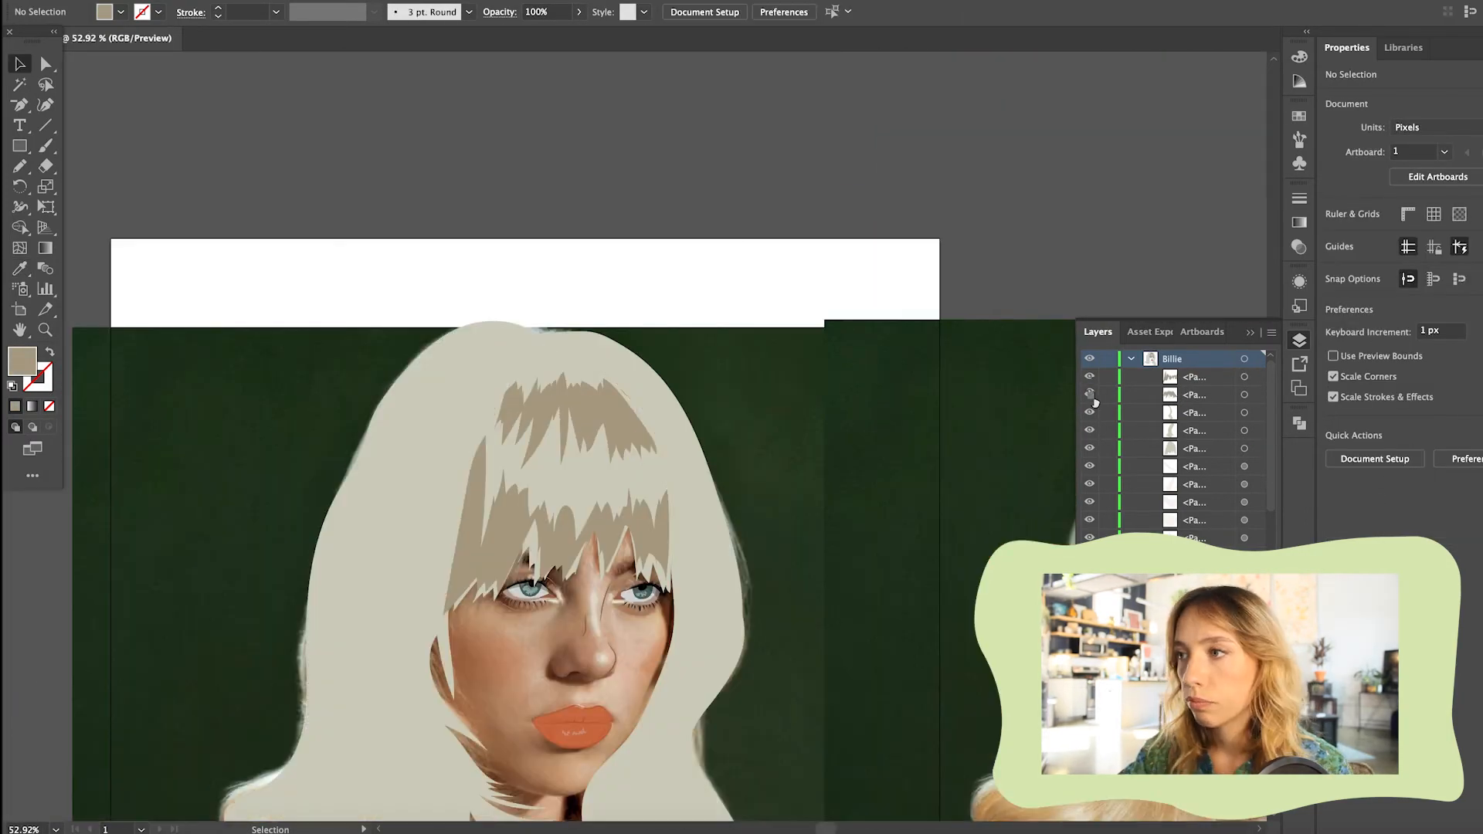
Hide the fringe and its shadow bands, then lower the opacity of both side hair sections and lock them
left_click(1089, 394)
left_click(1089, 377)
left_click(1089, 448)
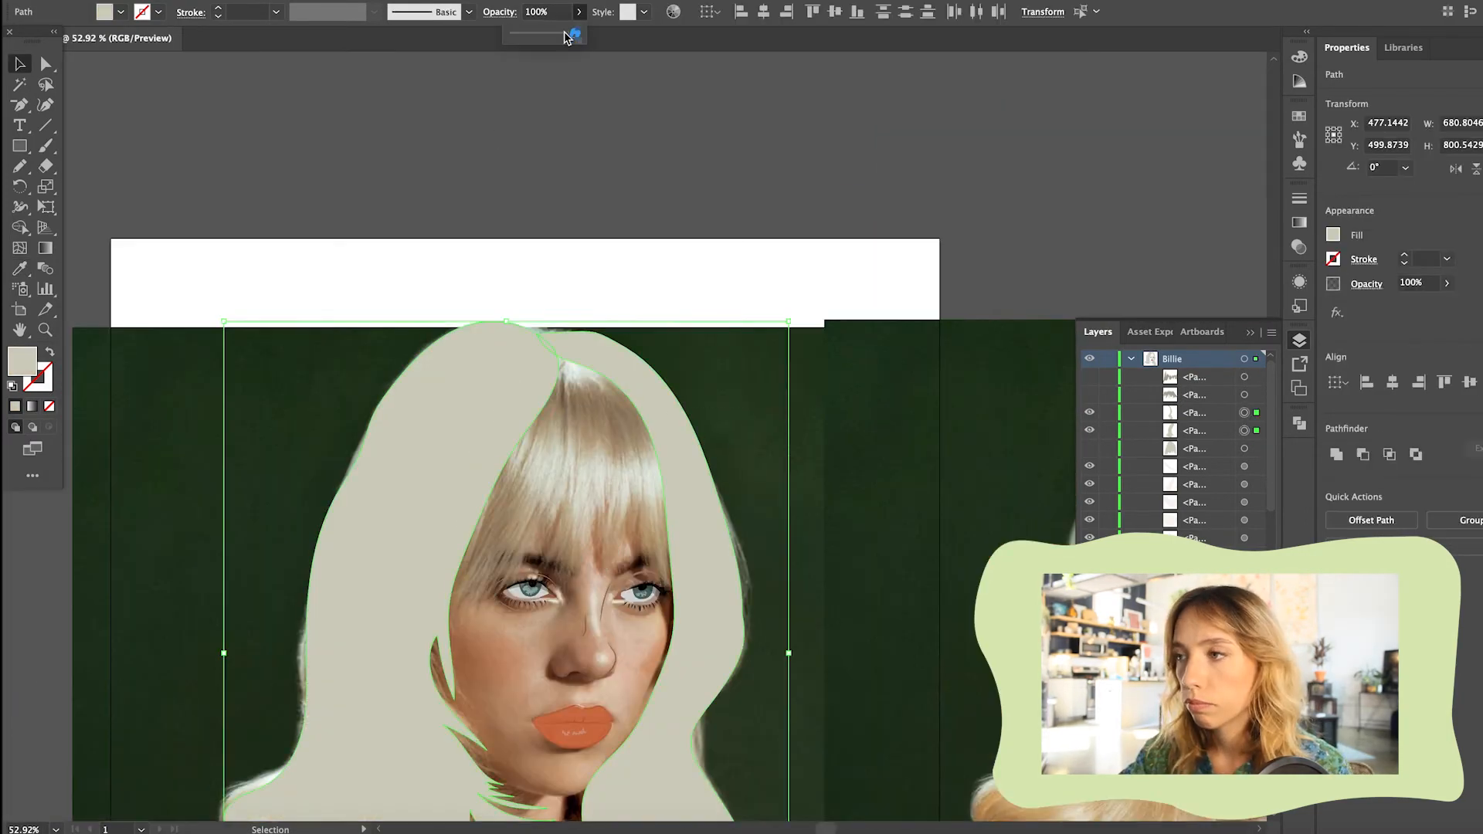
type("5")
left_click(1107, 412)
left_click(1107, 430)
Try drawing a shadow shape on the upper left hair with the Pencil and undo the stroke
scroll(618, 464, "left", 2)
left_click(1089, 395)
left_click(1089, 395)
left_click(20, 166)
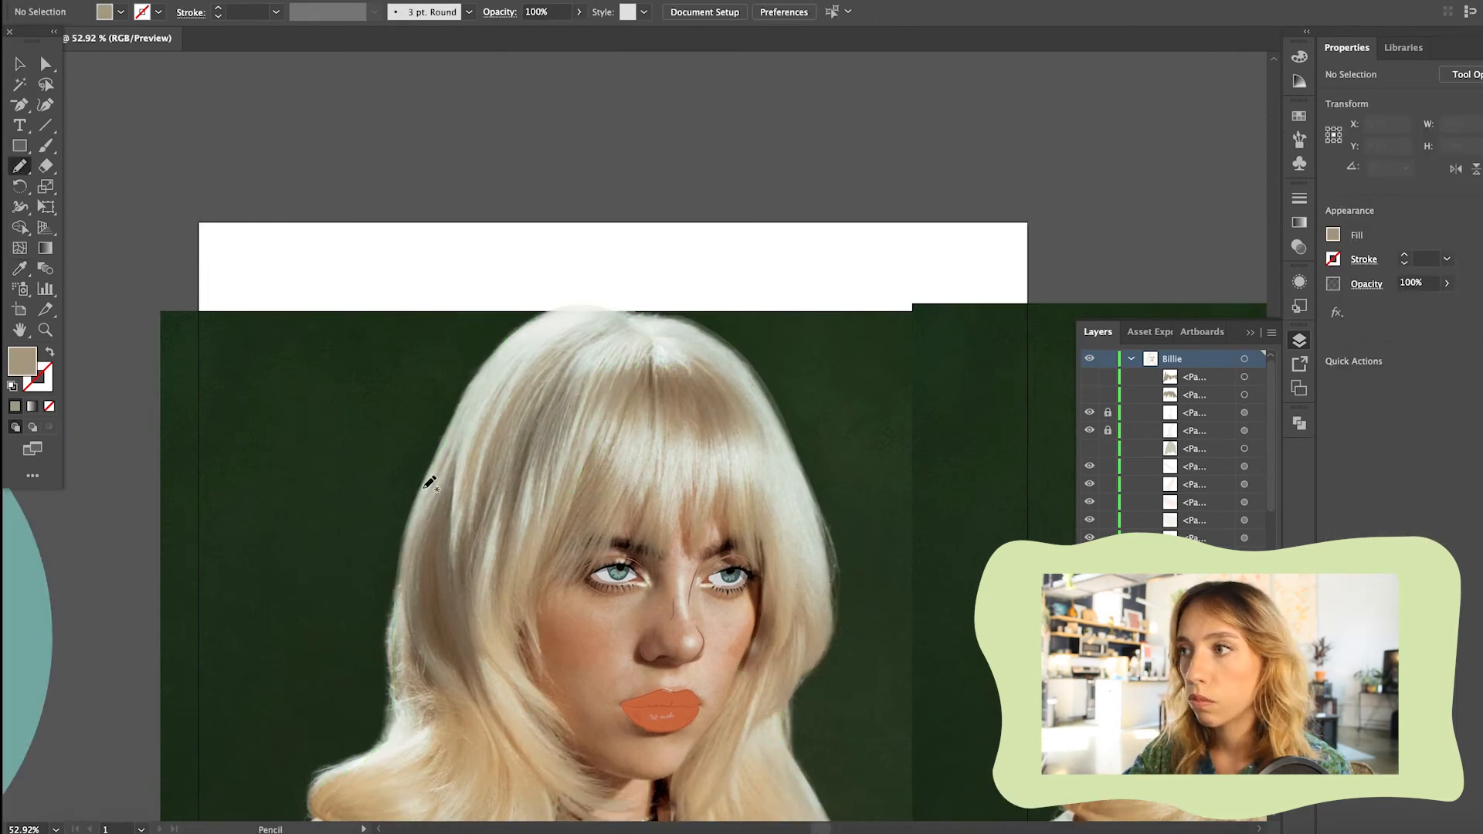
scroll(618, 463, "down", 3)
mouse_move(477, 366)
left_mouse_down()
mouse_move(473, 570)
mouse_move(524, 626)
mouse_move(516, 427)
mouse_move(579, 374)
mouse_move(559, 320)
mouse_move(523, 347)
left_mouse_up()
key("ctrl+z")
Draw a curved shadow on the lower right curl and a jagged one beside the right cheek, sampling a fill colour for them
scroll(751, 624, "down", 2)
scroll(751, 624, "right", 1)
mouse_move(824, 700)
left_mouse_down()
mouse_move(848, 745)
mouse_move(797, 780)
left_mouse_up()
left_click_drag(786, 459, 764, 431)
key("v")
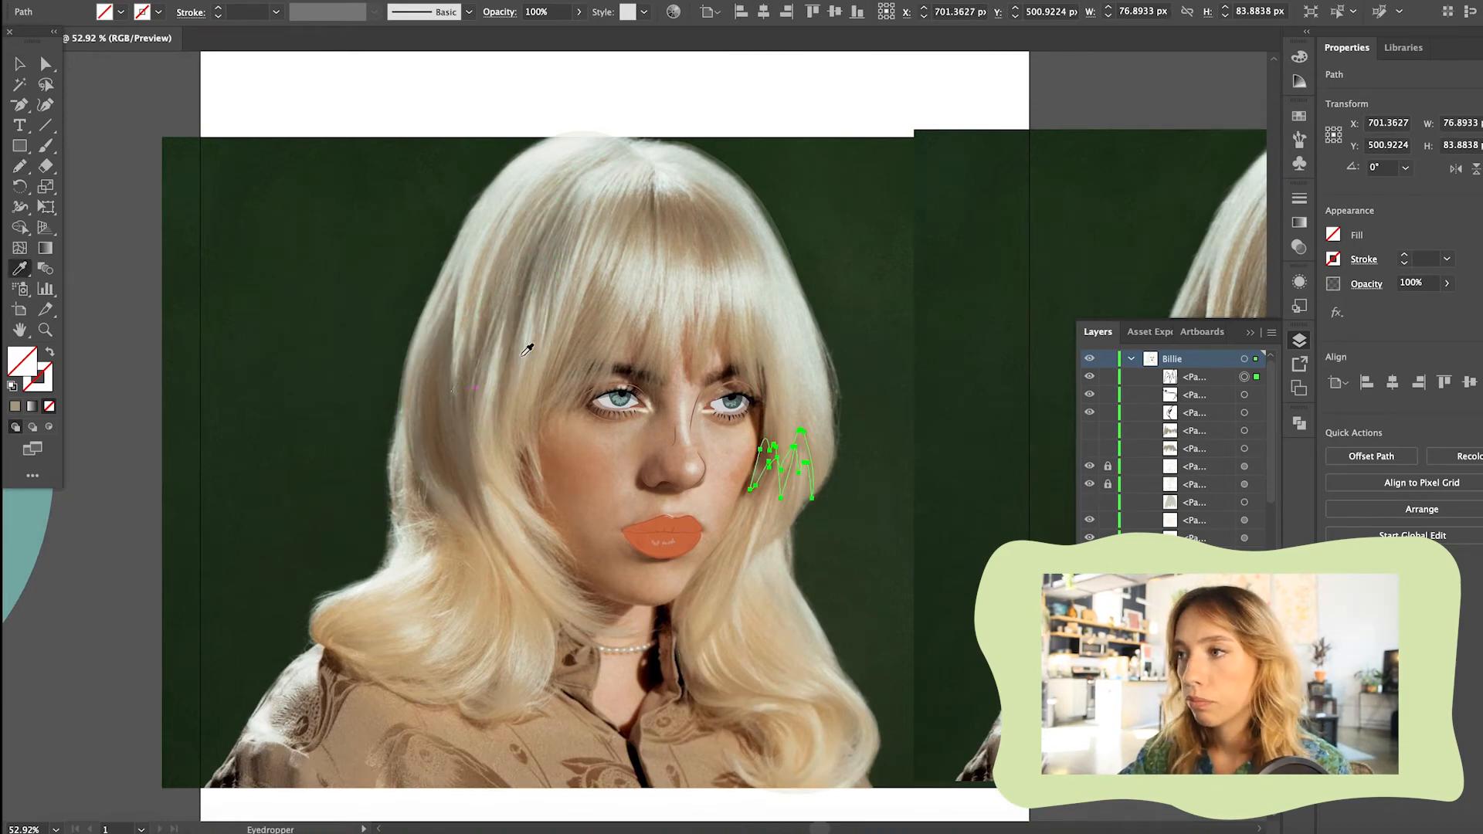
key("i")
left_click(540, 335)
Show the hidden fringe pieces, unlock the side hair sections and restore their opacity to 100%
left_click(1089, 430)
left_click(1090, 502)
left_click(1108, 483)
left_click(579, 12)
left_click_drag(527, 33, 579, 33)
Match the side hair shadow shapes to the tan fill of the fringe shadow bands
left_click(474, 543)
left_click(507, 340)
key("i")
left_click(93, 135)
left_click(738, 692)
Set a darker taupe 1 pt stroke without fill and paint deeper shadow strands down the left hair with the Paintbrush
key("i")
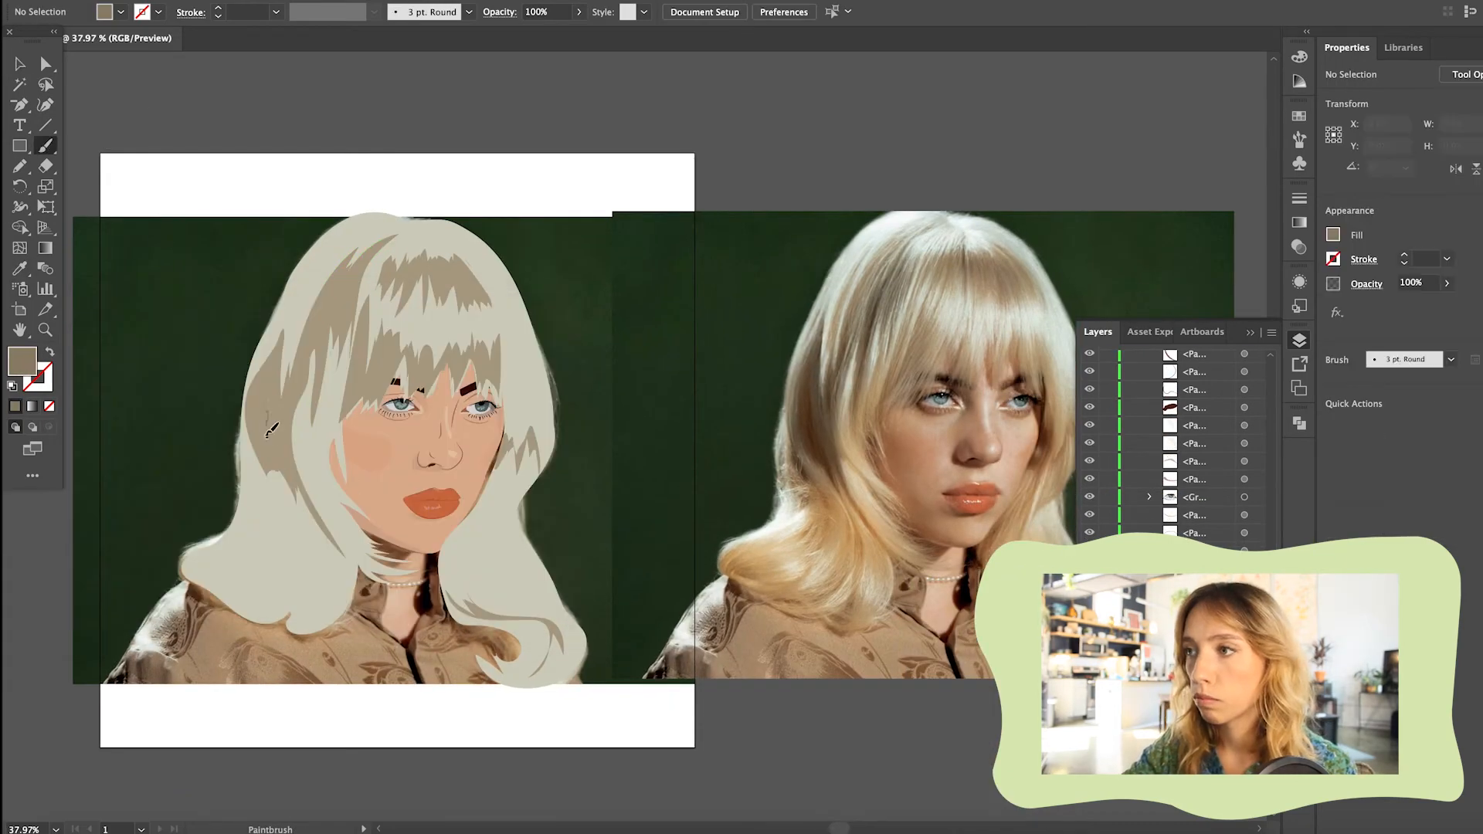
key("shift+x")
left_click_drag(271, 429, 275, 375)
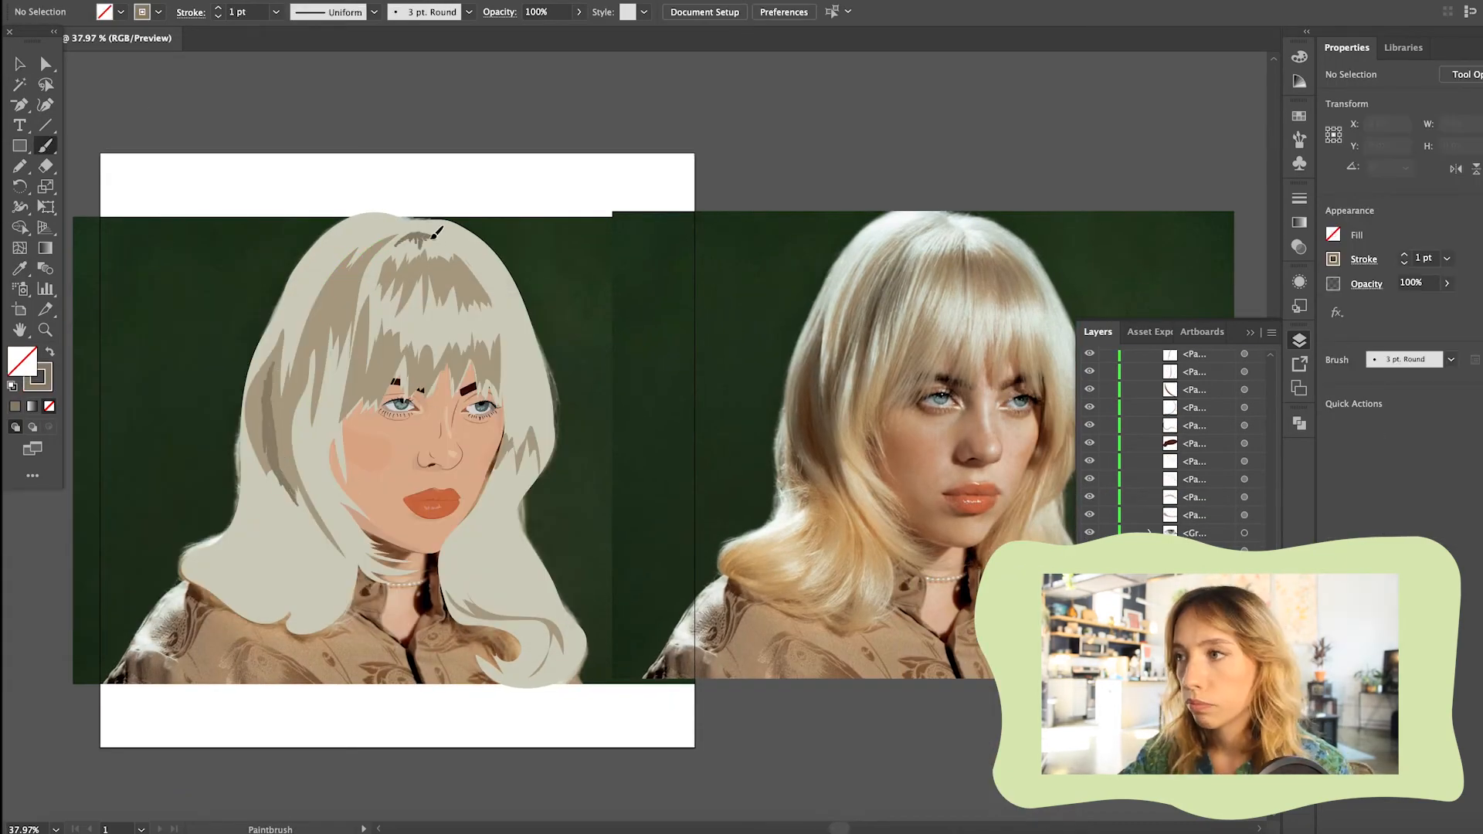
mouse_move(346, 319)
left_mouse_down()
mouse_move(336, 435)
mouse_move(349, 373)
left_mouse_up()
scroll(223, 359, "up", 8)
mouse_move(370, 321)
left_mouse_down()
mouse_move(331, 500)
mouse_move(401, 718)
left_mouse_up()
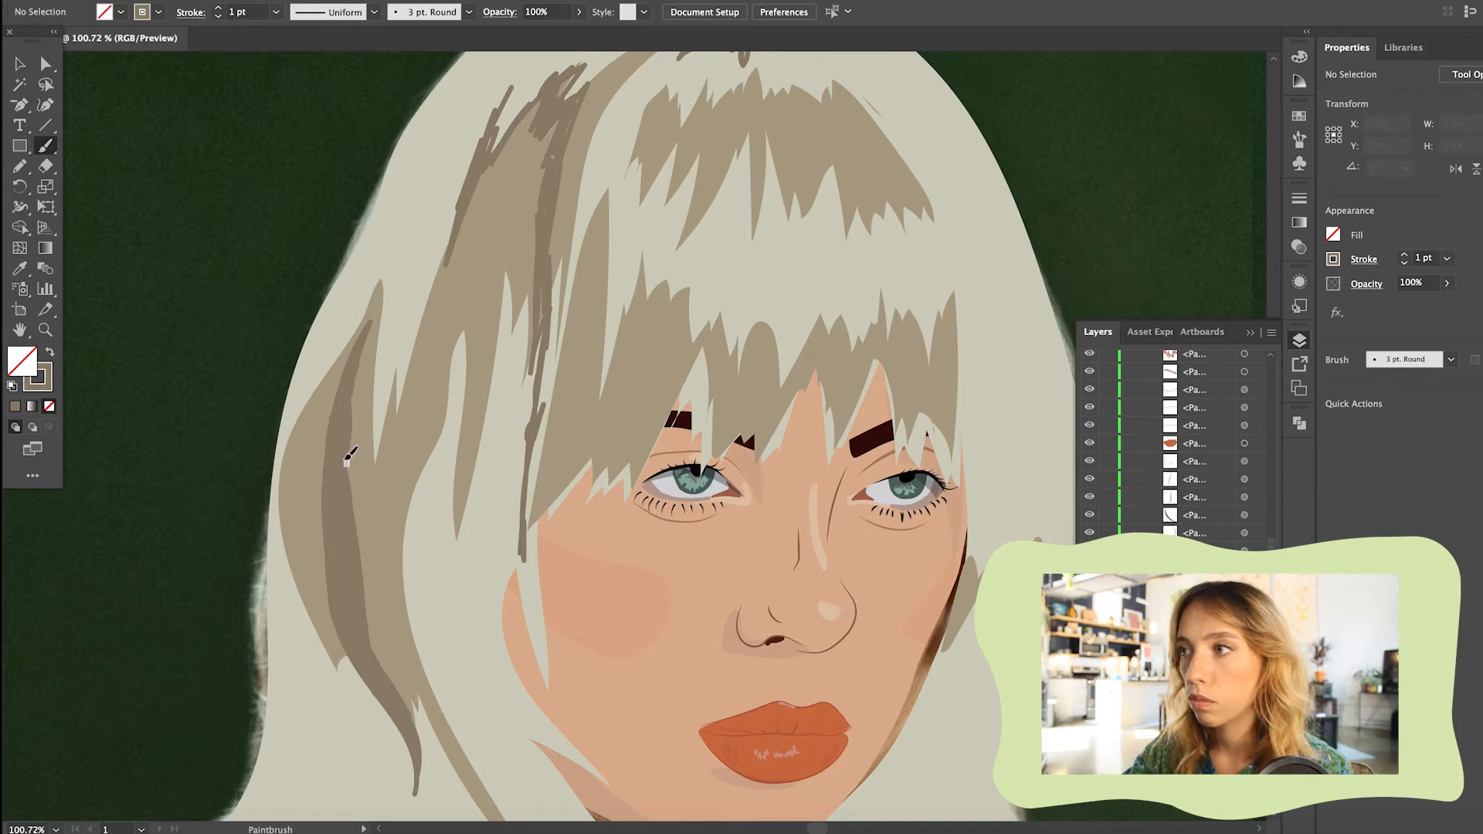
Paint further dark strands beside the fringe, down along the left cheek and at the crown's parting
scroll(344, 447, "down", 3)
left_click_drag(495, 171, 467, 207)
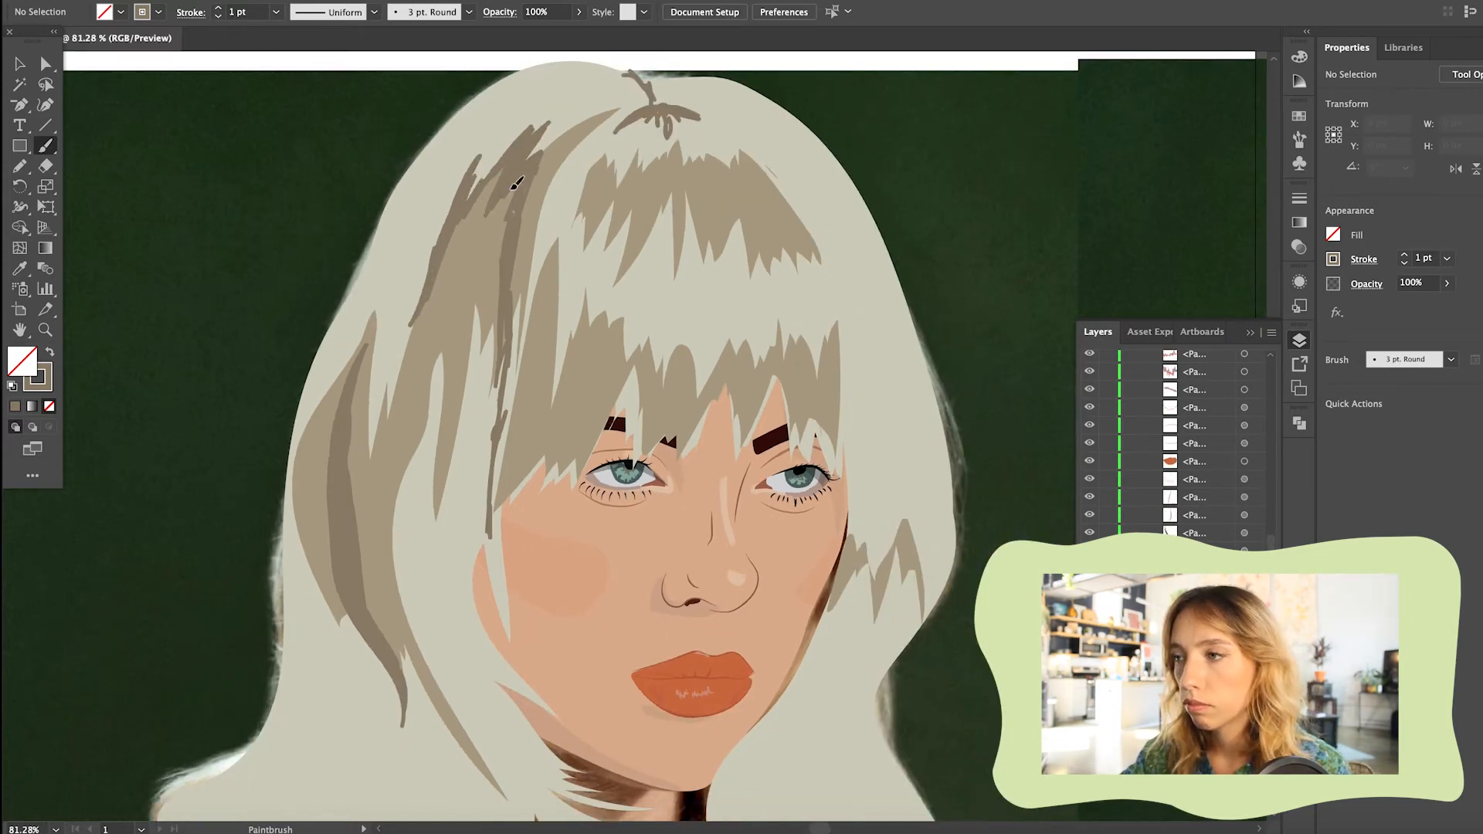
left_click_drag(496, 365, 480, 424)
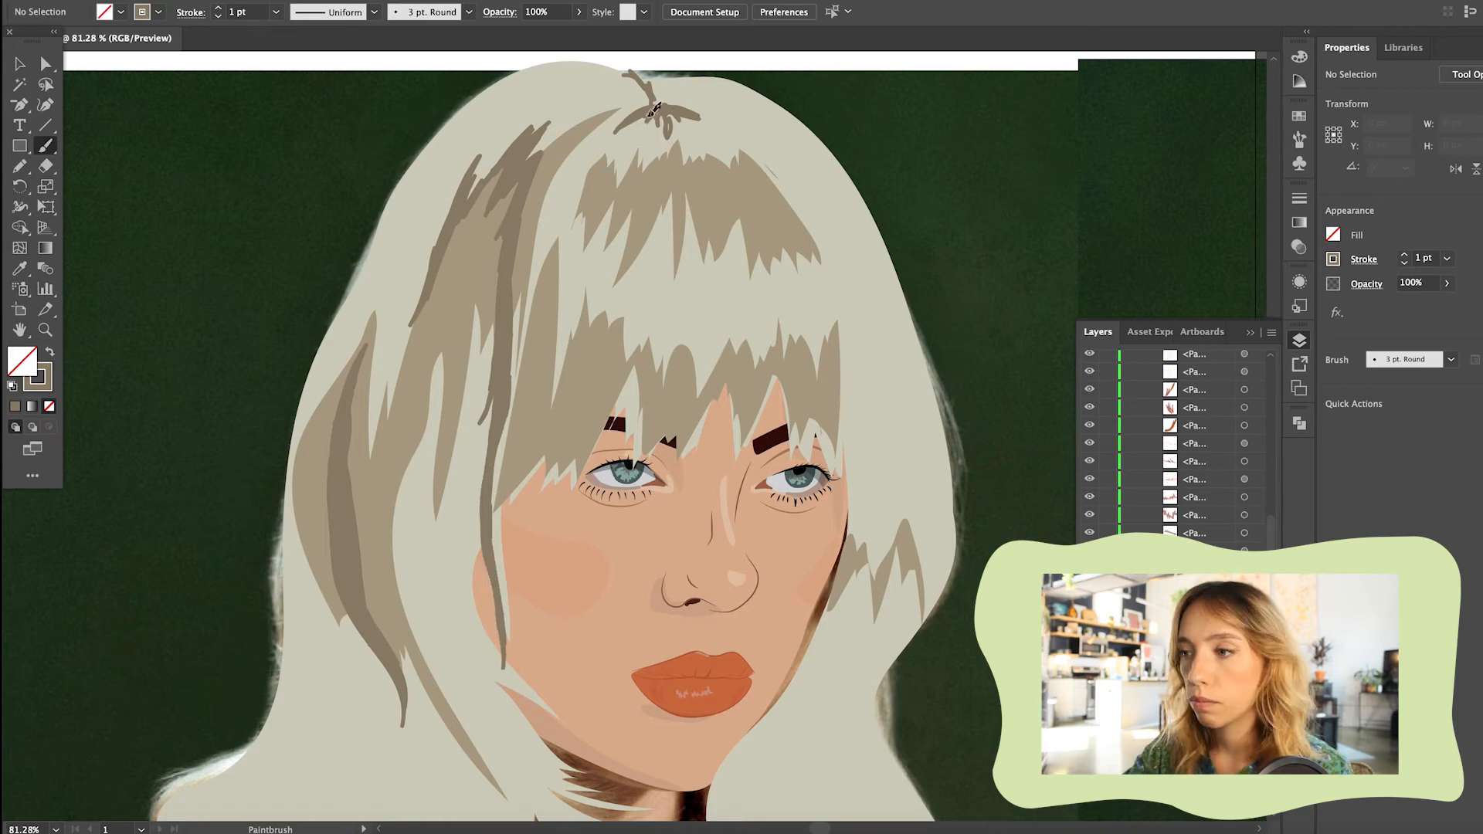
left_click_drag(653, 106, 616, 68)
Paint curved dark strands through the lower left curls and along their bottom edge
scroll(502, 101, "down", 8)
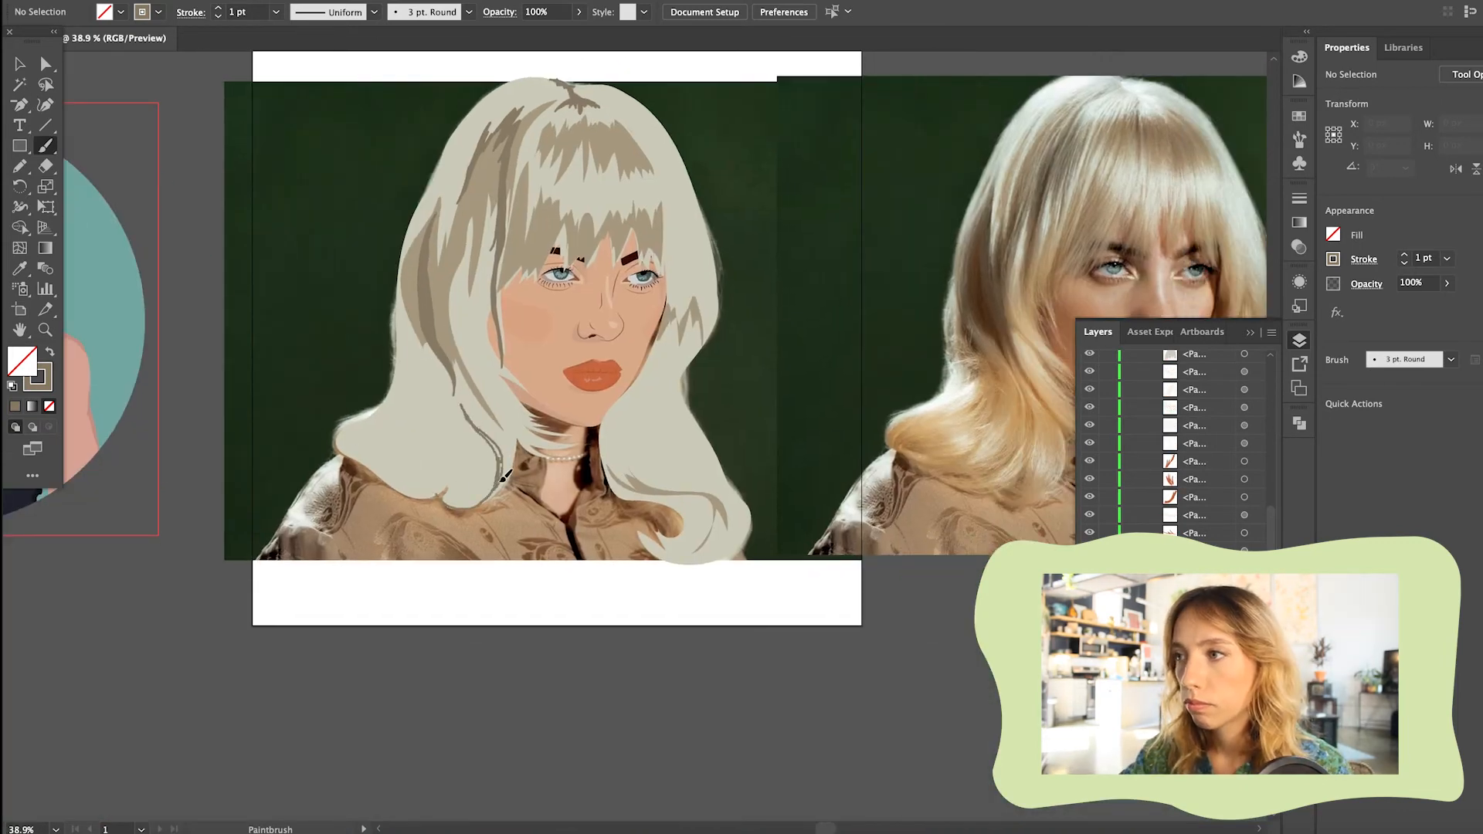
scroll(417, 389, "up", 5)
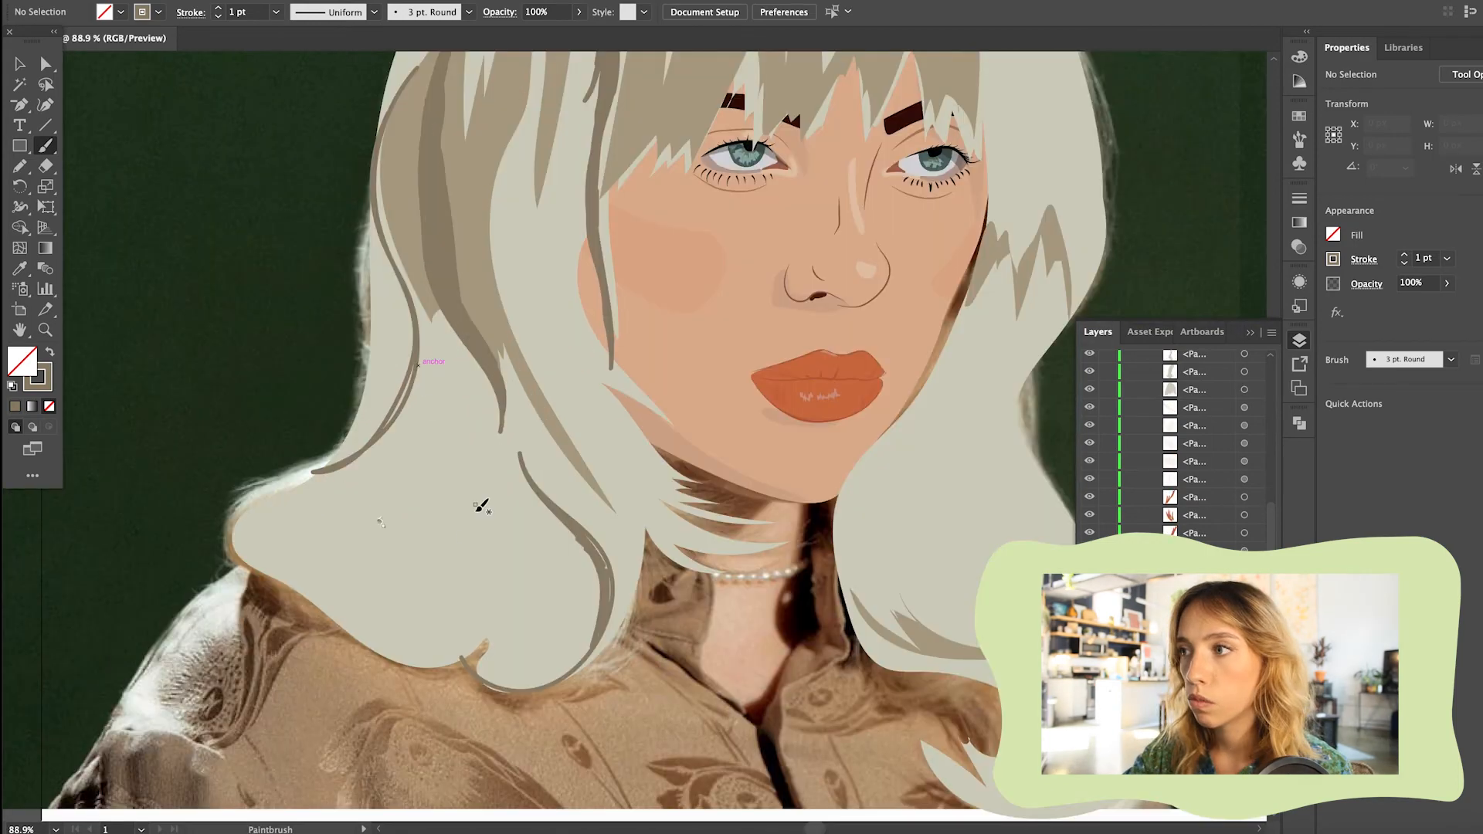
mouse_move(474, 671)
left_mouse_down()
mouse_move(502, 683)
mouse_move(603, 600)
mouse_move(590, 538)
left_mouse_up()
scroll(580, 539, "down", 4)
scroll(569, 540, "right", 5)
left_click_drag(18, 575, 53, 539)
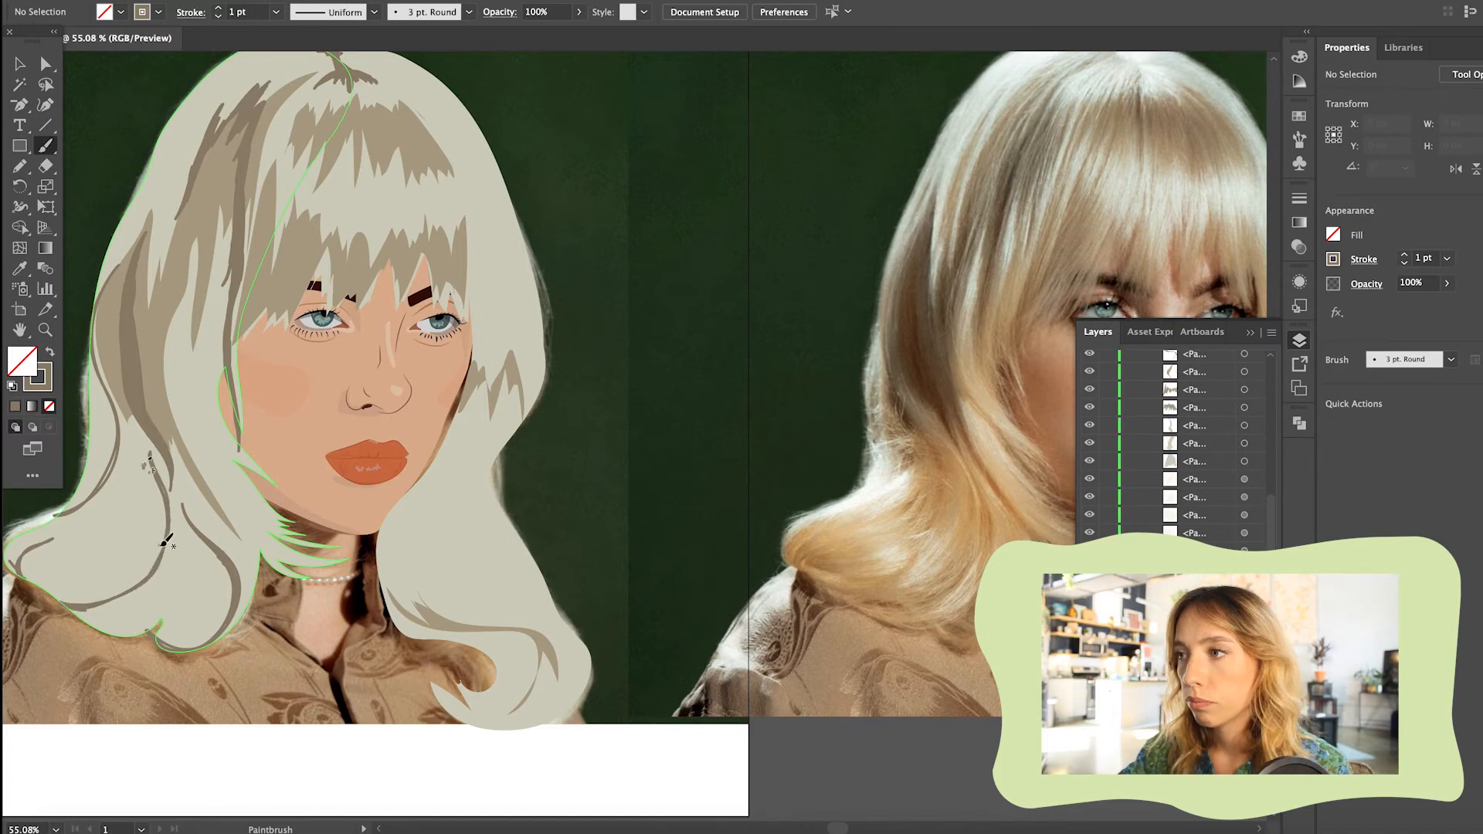
Paint dark strands through the hair lock to the right of the chin and at the hair's right edge with the Paintbrush
scroll(159, 386, "down", 4)
left_click_drag(360, 457, 347, 462)
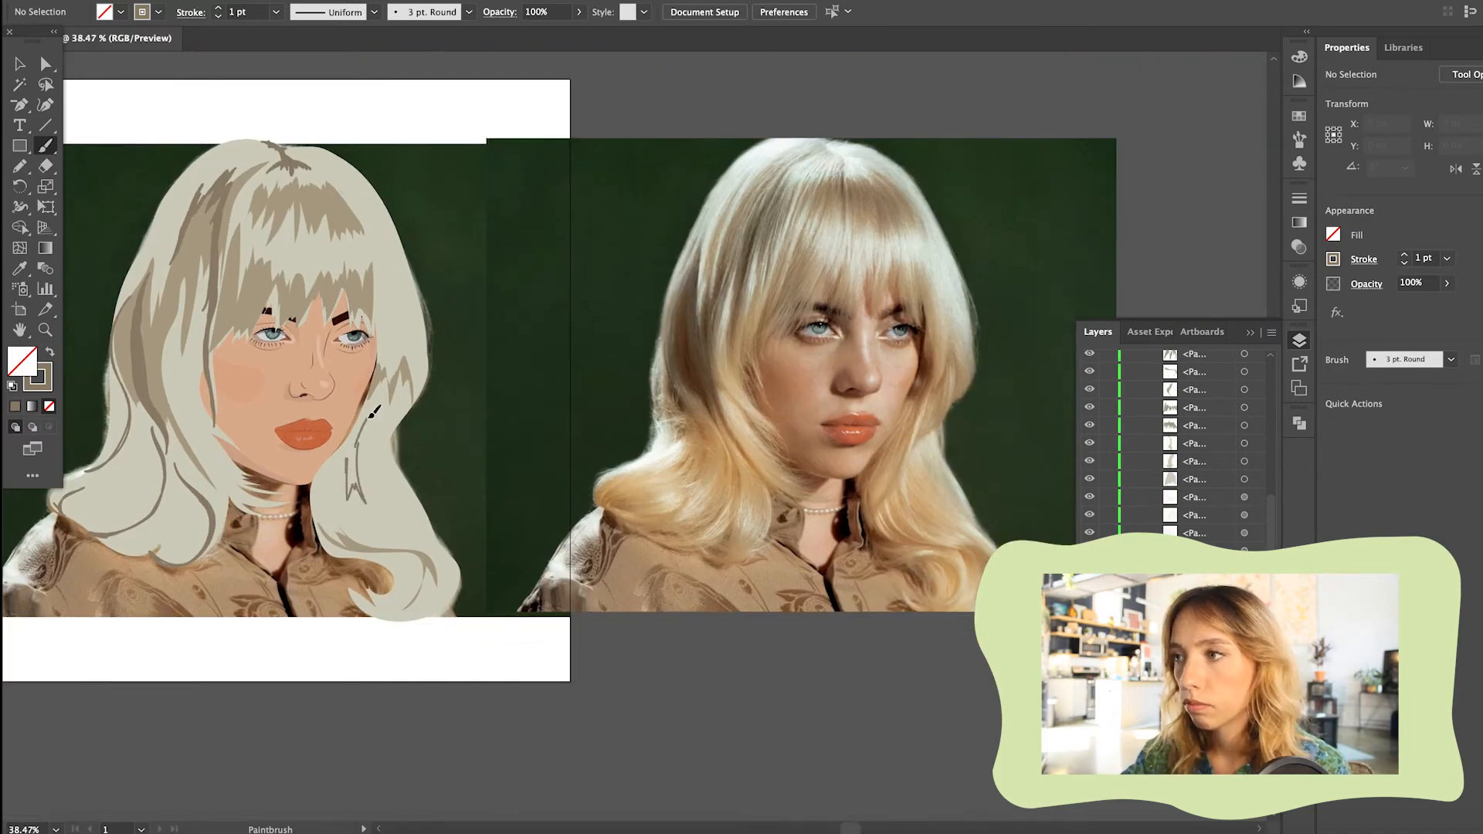
scroll(340, 454, "up", 5)
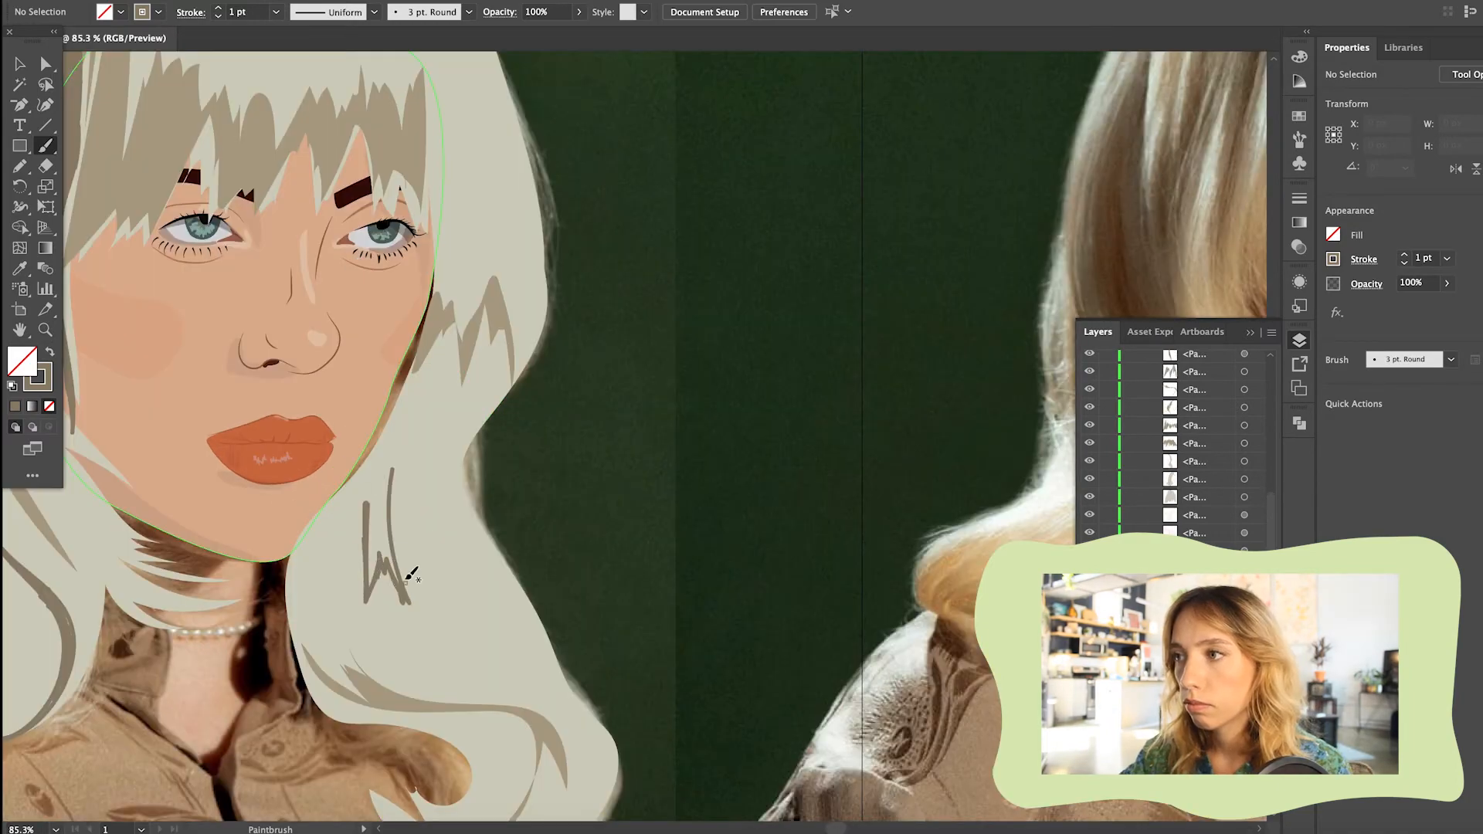
scroll(394, 562, "down", 4)
scroll(243, 457, "down", 2)
scroll(330, 394, "down", 1)
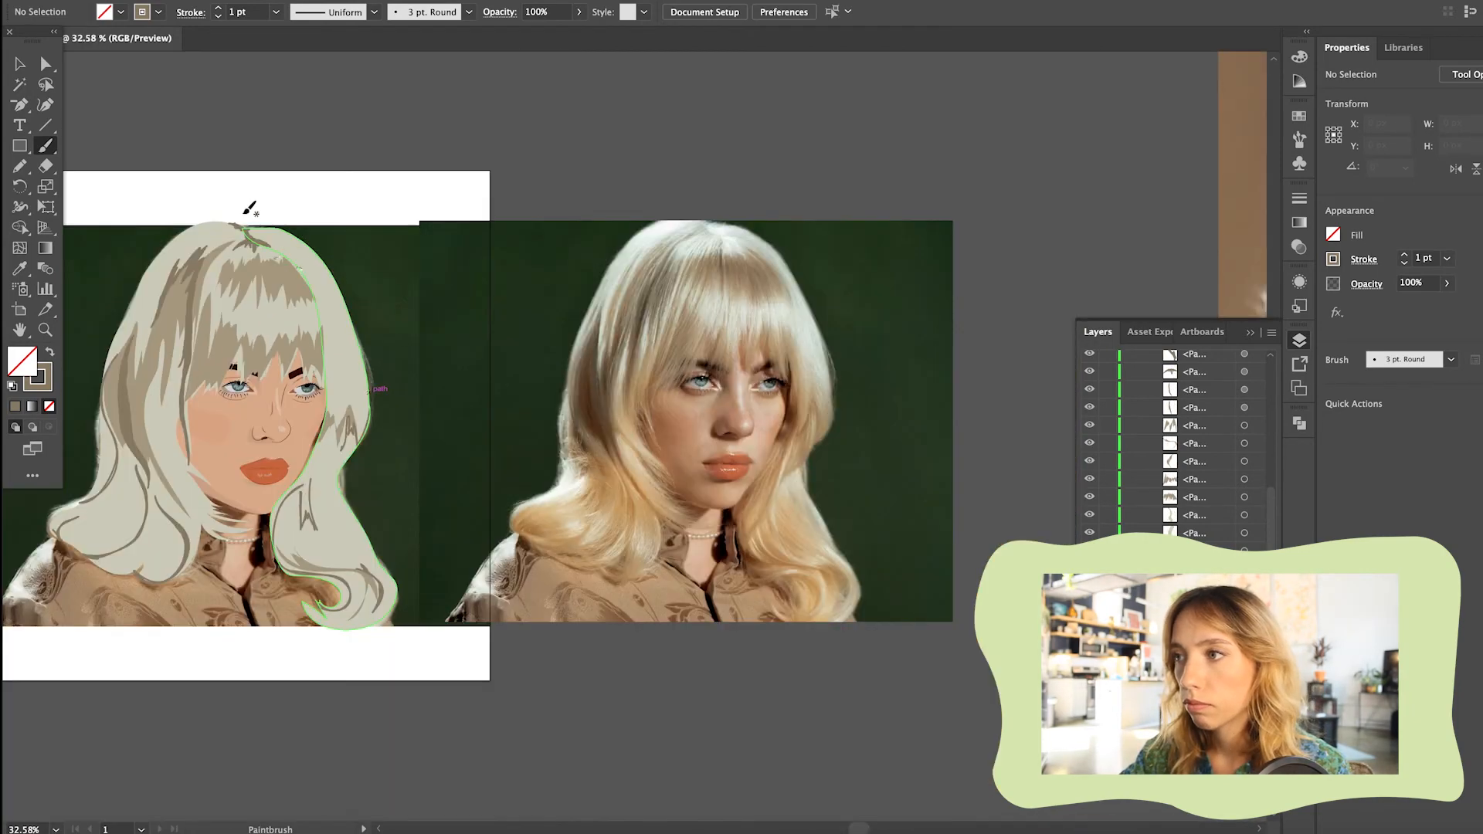
Paint short dark strands into the fringe tips above the eyes, comparing the hair with the reference photo
scroll(255, 217, "up", 4)
scroll(290, 432, "up", 3)
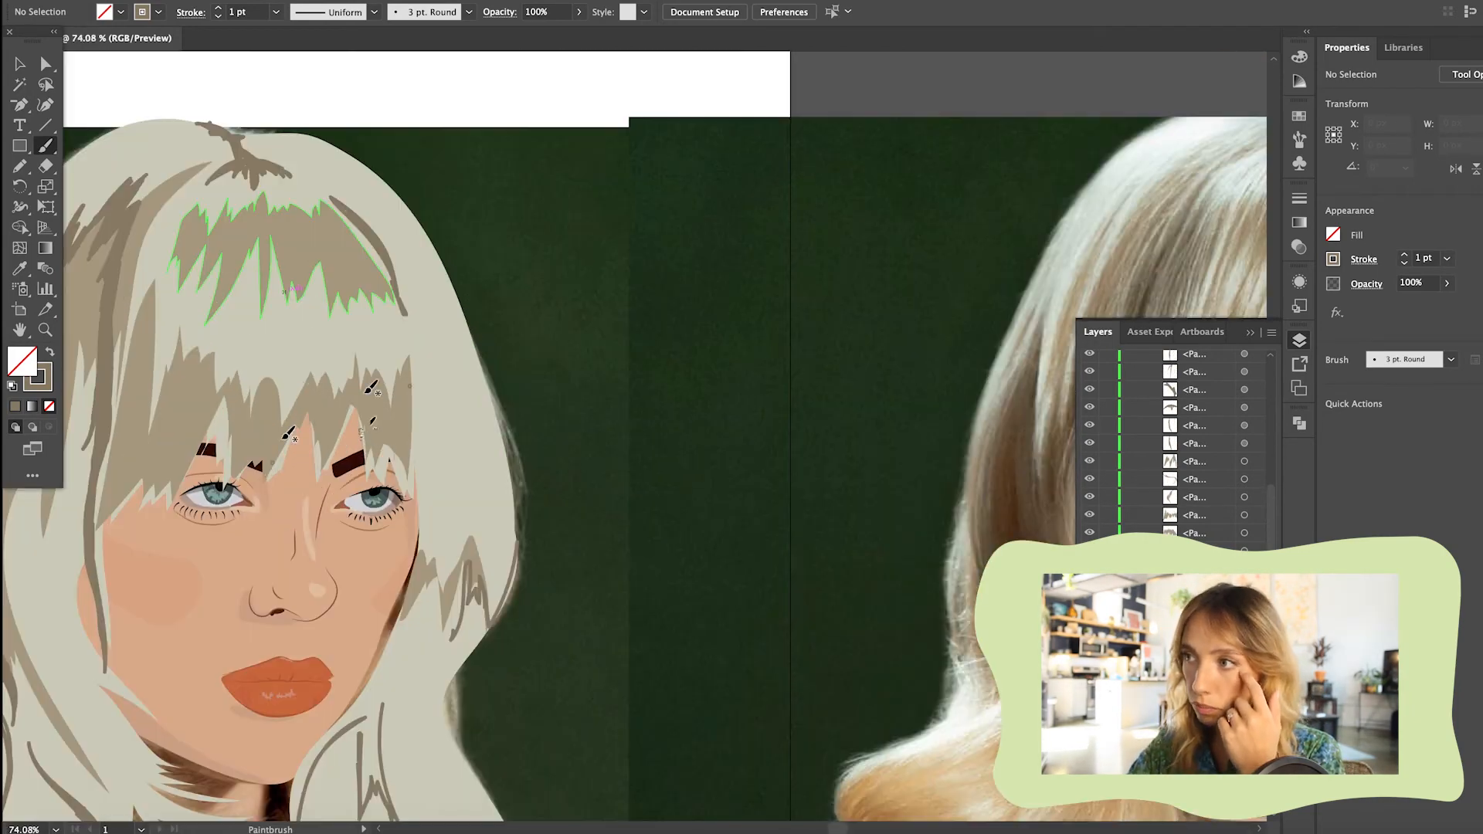
scroll(427, 363, "down", 2)
scroll(425, 366, "left", 2)
left_click_drag(282, 396, 286, 425)
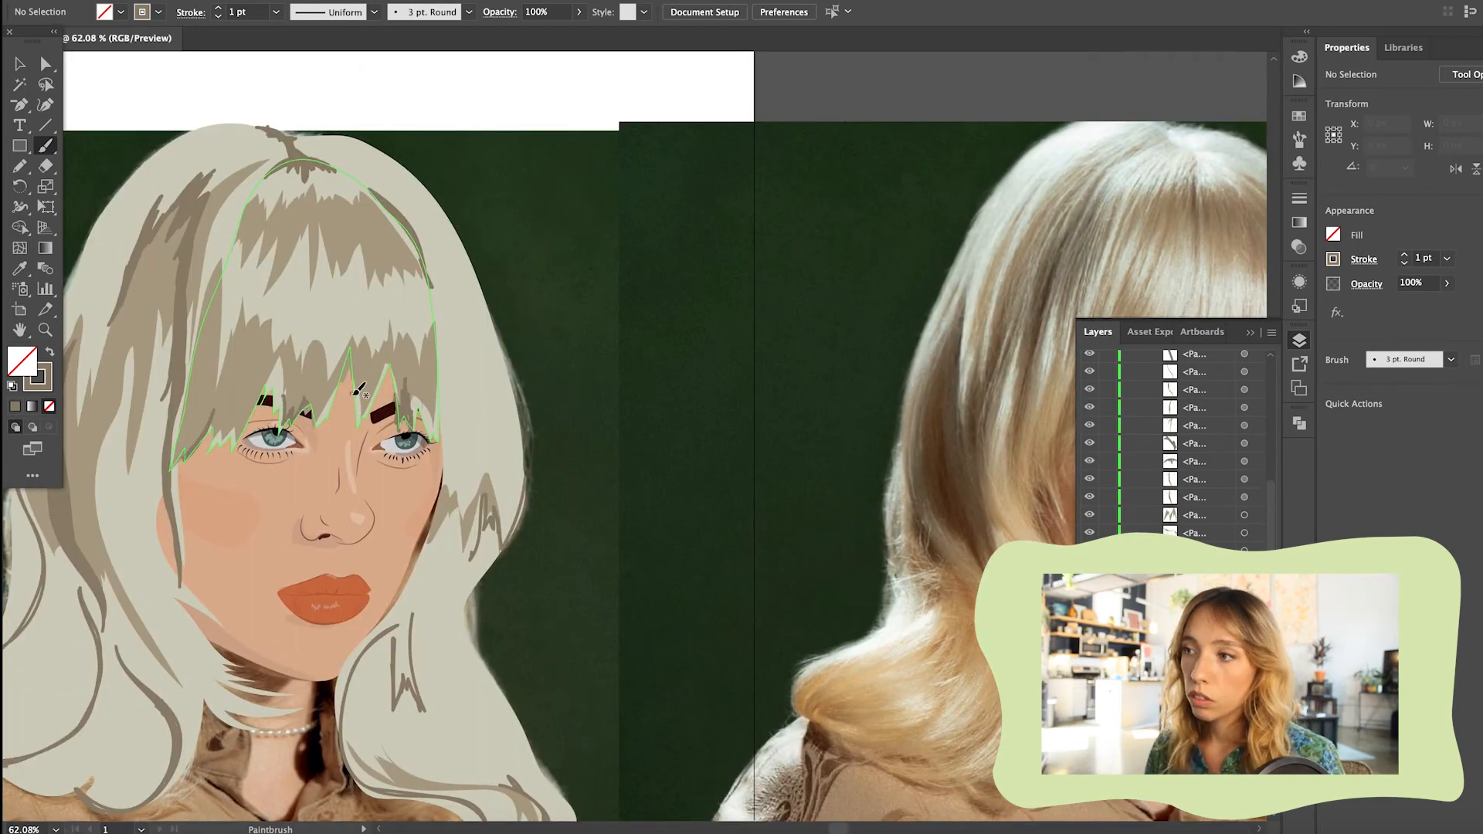
scroll(359, 391, "down", 2)
scroll(424, 524, "down", 1)
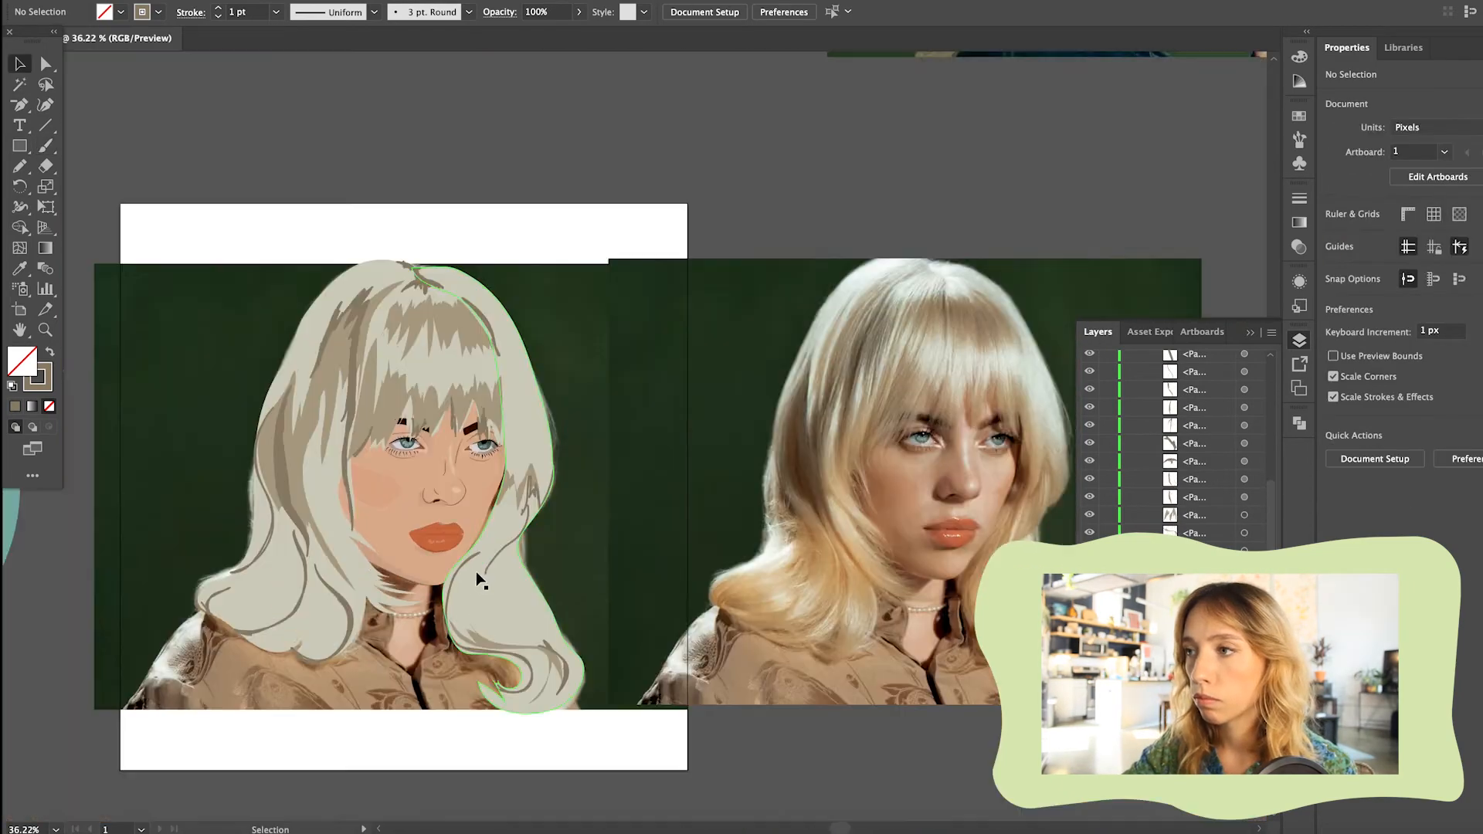
Draw a tan shadow shape without stroke down the hair beside the right cheek with the Pencil
key("shift+x")
key("n")
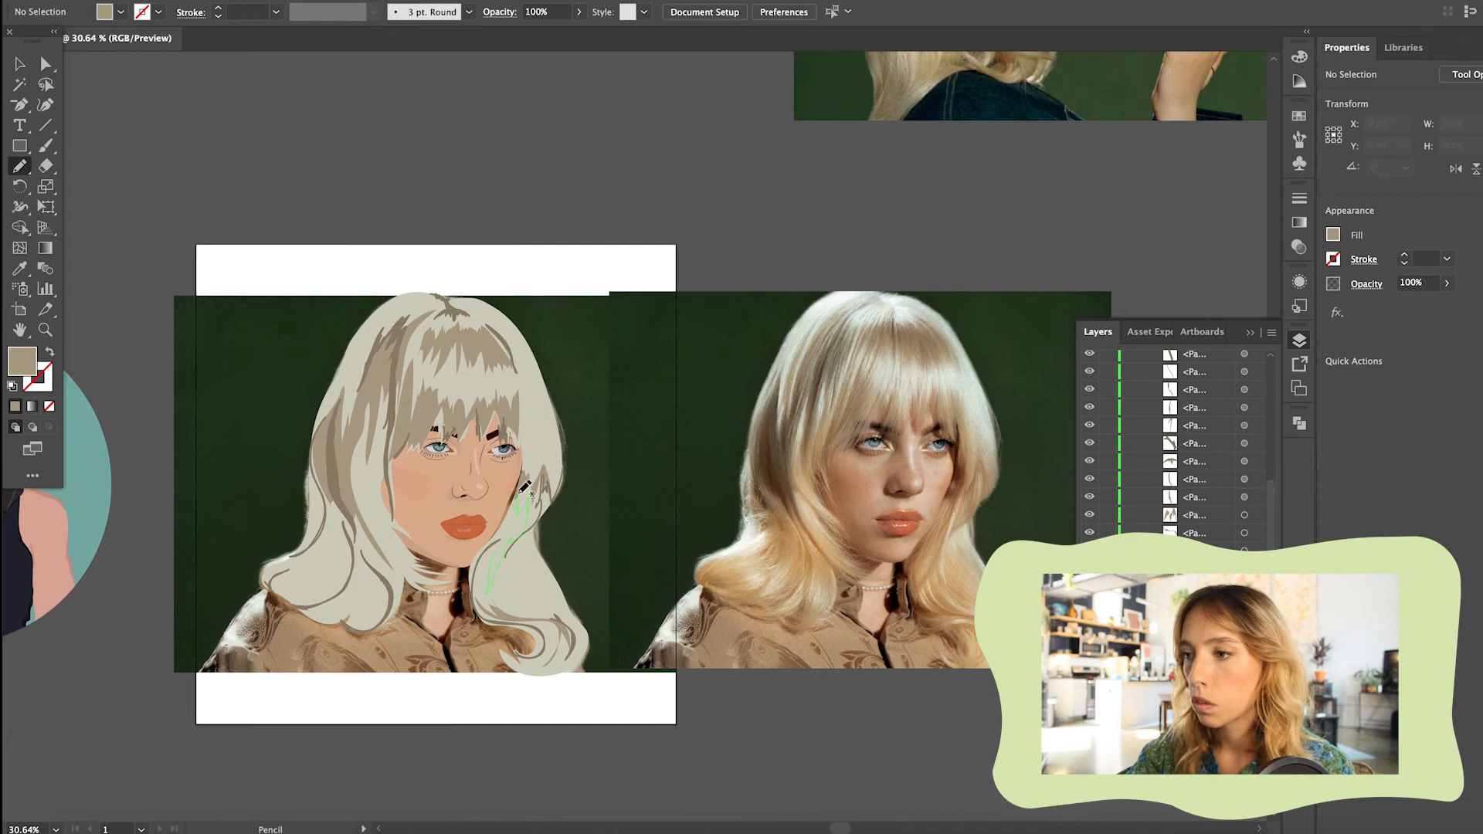
left_click_drag(520, 493, 528, 498)
key("v")
Adjust the anchor points of the dark strands running through the right-hand hair lock
scroll(528, 491, "up", 3)
scroll(614, 348, "down", 2)
scroll(614, 348, "up", 3)
key("a")
left_click(343, 544)
scroll(593, 424, "down", 1)
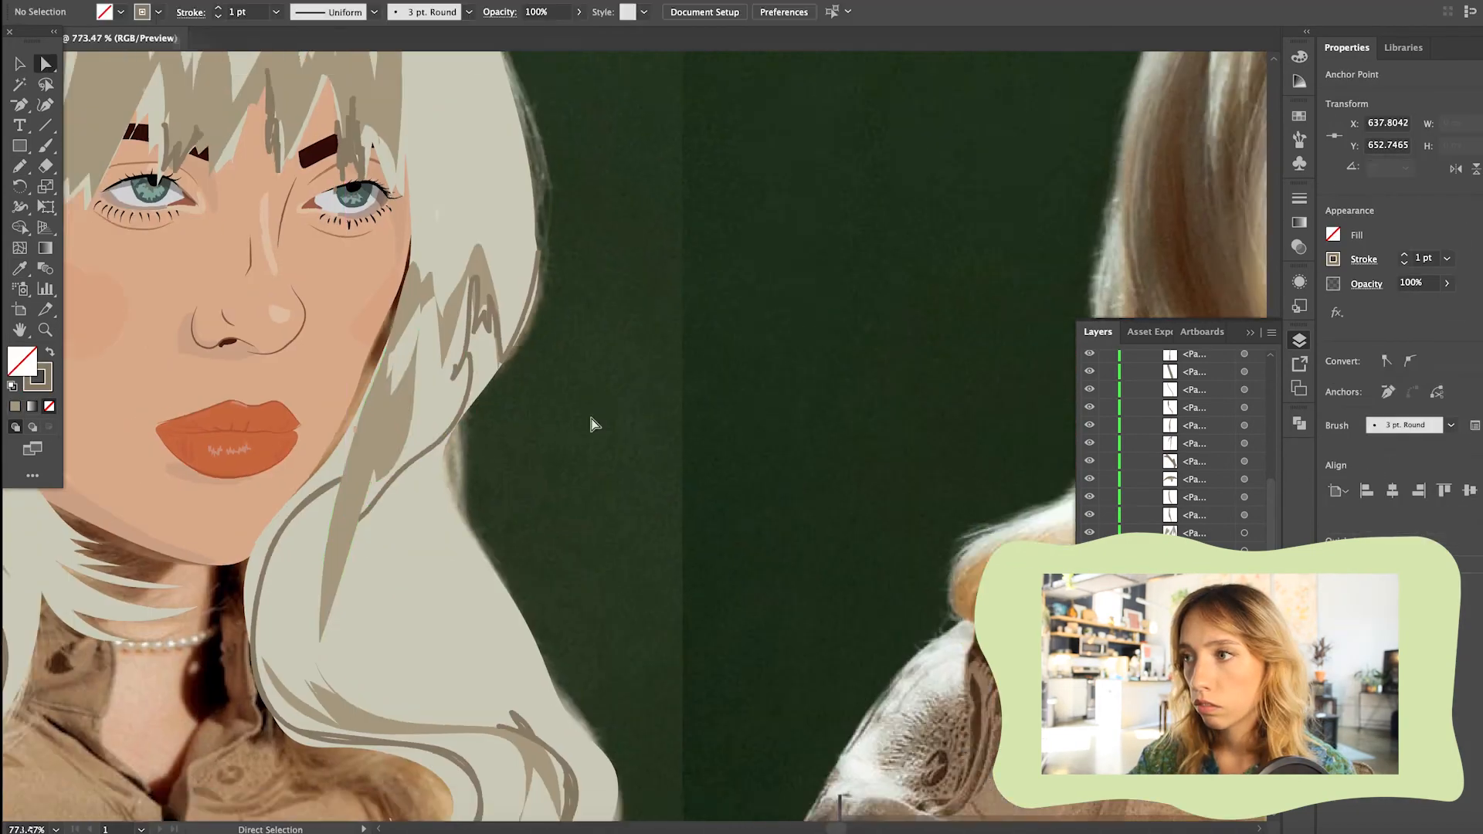
scroll(593, 425, "down", 3)
left_click(477, 570)
scroll(473, 575, "up", 5)
left_click_drag(375, 784, 513, 503)
scroll(512, 503, "down", 5)
Draw a jagged-edged shadow shape inside the lower left curl, matching the tan fill of the left hair shadow
left_click(242, 705)
left_click(418, 429)
key("n")
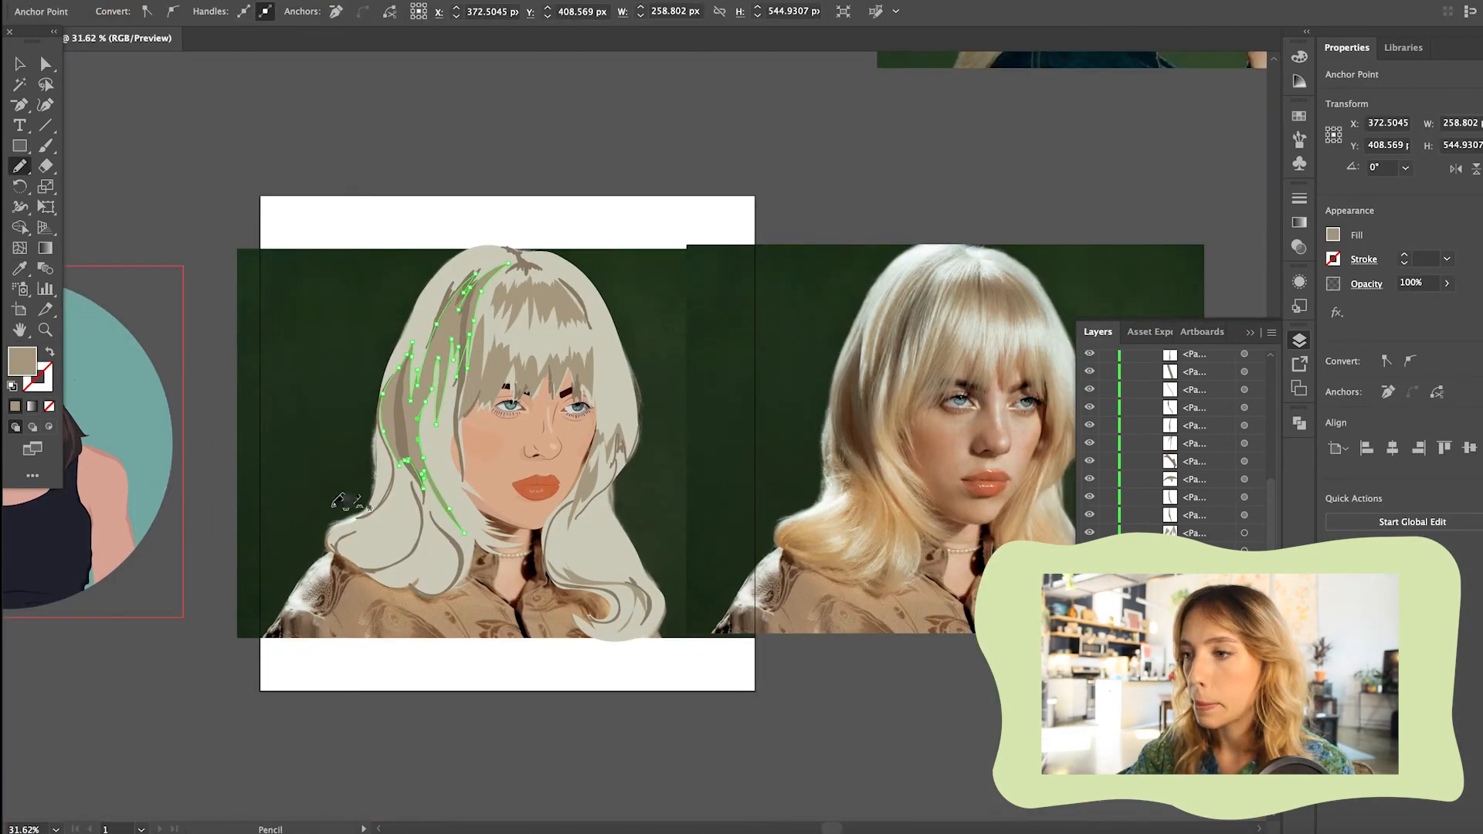
left_click_drag(364, 542, 400, 494)
key("i")
scroll(595, 495, "up", 5)
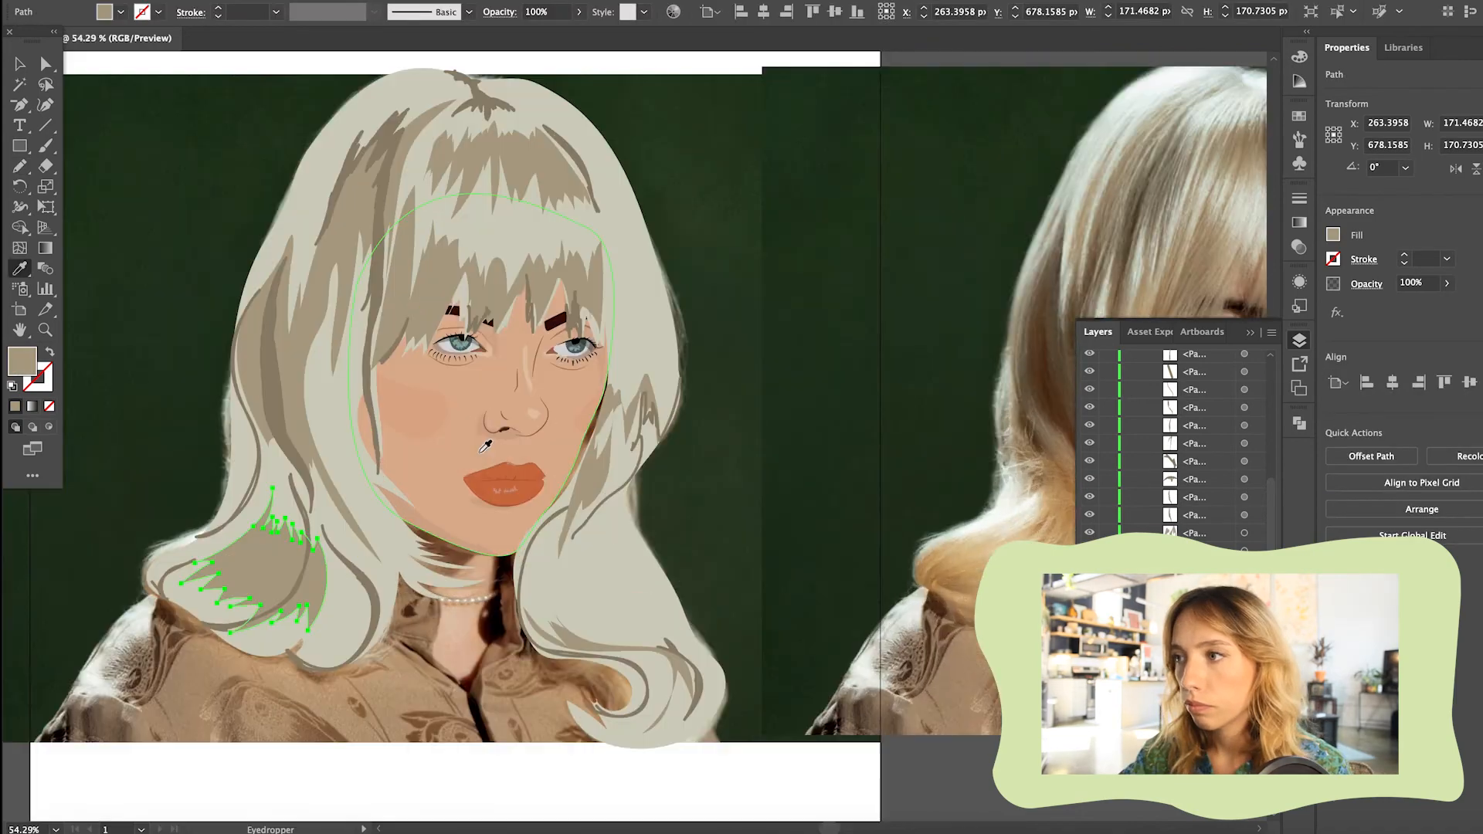
Draw a matching jagged tan shadow shape inside the lower right curl with the Pencil
scroll(484, 453, "down", 5)
key("v")
left_click(426, 596)
key("n")
left_click_drag(553, 498, 570, 545)
left_click(15, 406)
key("v")
scroll(484, 454, "up", 4)
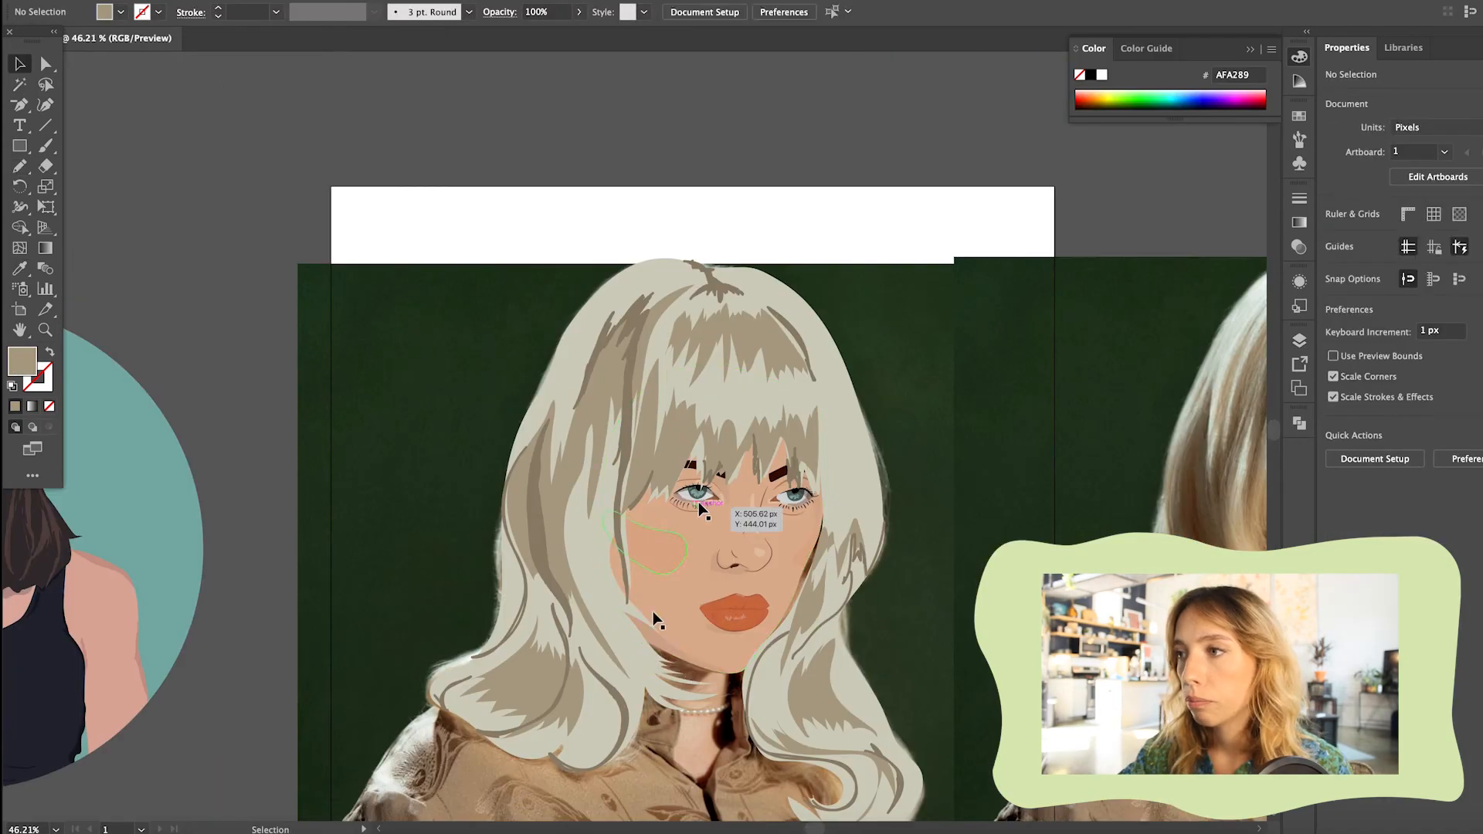
Draw a translucent shadow along the left side of the face beside the hair, match it to the jaw shadow and adjust its outline
left_click(656, 630)
key("n")
left_click_drag(650, 627, 649, 635)
key("i")
left_click(669, 651)
left_click(46, 64)
scroll(139, 183, "down", 3)
left_click_drag(355, 417, 414, 371)
left_click(584, 573)
left_click(471, 461)
Hide the face shape and draw a highlight above the upper lip with an EBE4D2 fill at 35% opacity
key("n")
scroll(464, 525, "up", 3)
scroll(1012, 533, "up", 6)
scroll(513, 453, "left", 5)
key("v")
left_click(772, 433)
left_click(1299, 340)
left_click(1089, 587)
left_click(396, 406)
key("n")
left_click_drag(384, 515, 377, 516)
left_click(1299, 56)
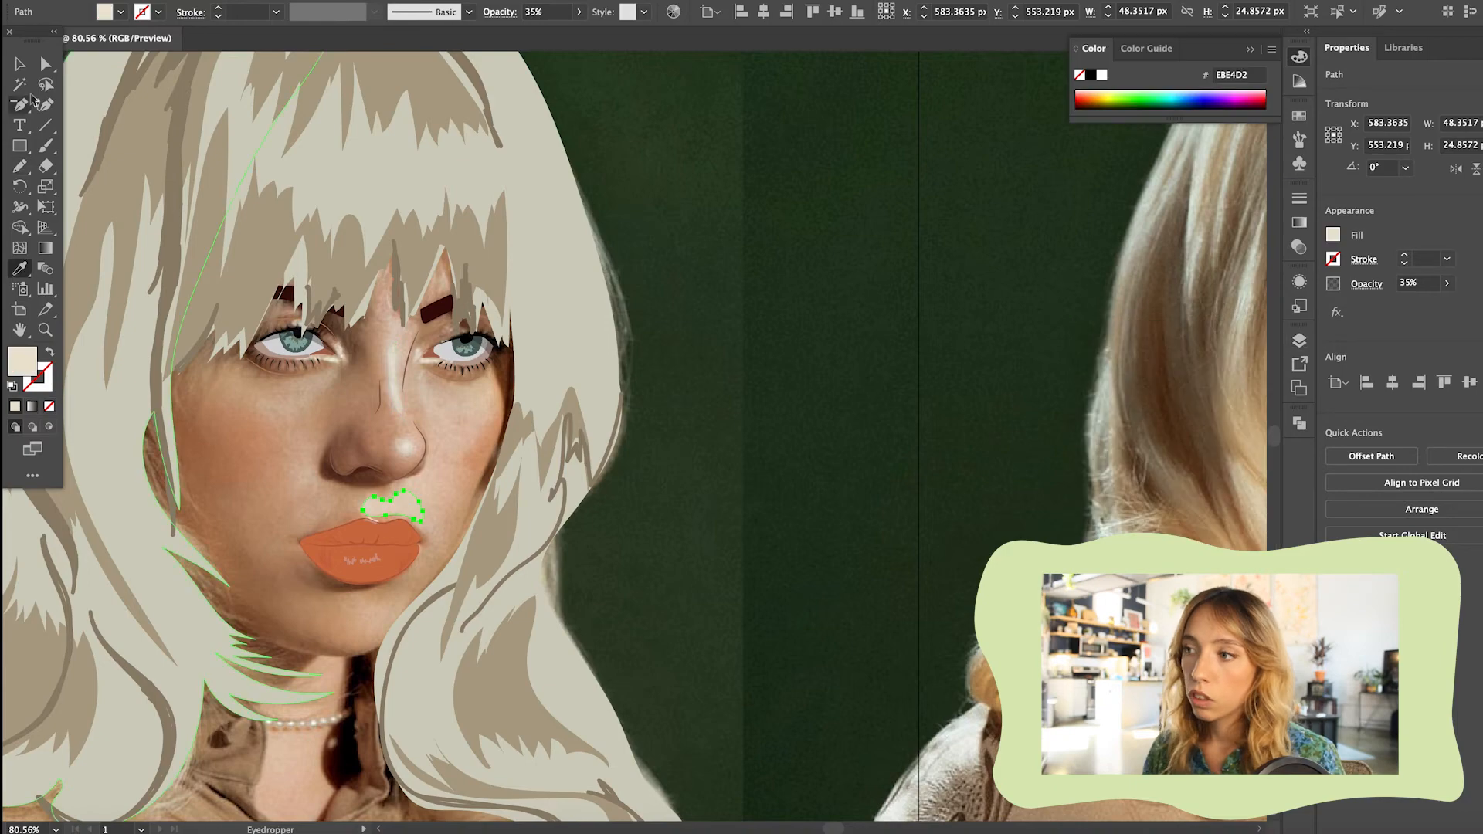
Show the face shape again and adjust the opacity of the upper-lip highlight
key("v")
left_click(1299, 340)
left_click(1089, 587)
scroll(401, 494, "up", 4)
left_click(580, 12)
left_click_drag(535, 33, 518, 33)
scroll(587, 309, "down", 5)
left_click(1081, 232)
Refine the upper-lip highlight with the Pencil and move it beneath the lips in the layer order
scroll(681, 410, "up", 8)
key("n")
mouse_move(703, 462)
left_mouse_down()
mouse_move(823, 464)
mouse_move(703, 462)
left_mouse_up()
left_click(899, 178)
left_click_drag(1193, 390, 1209, 432)
Trace the neck with the Pencil as a shape filled with the face's skin tone
key("v")
scroll(463, 448, "down", 6)
left_click(374, 331)
scroll(931, 588, "down", 3)
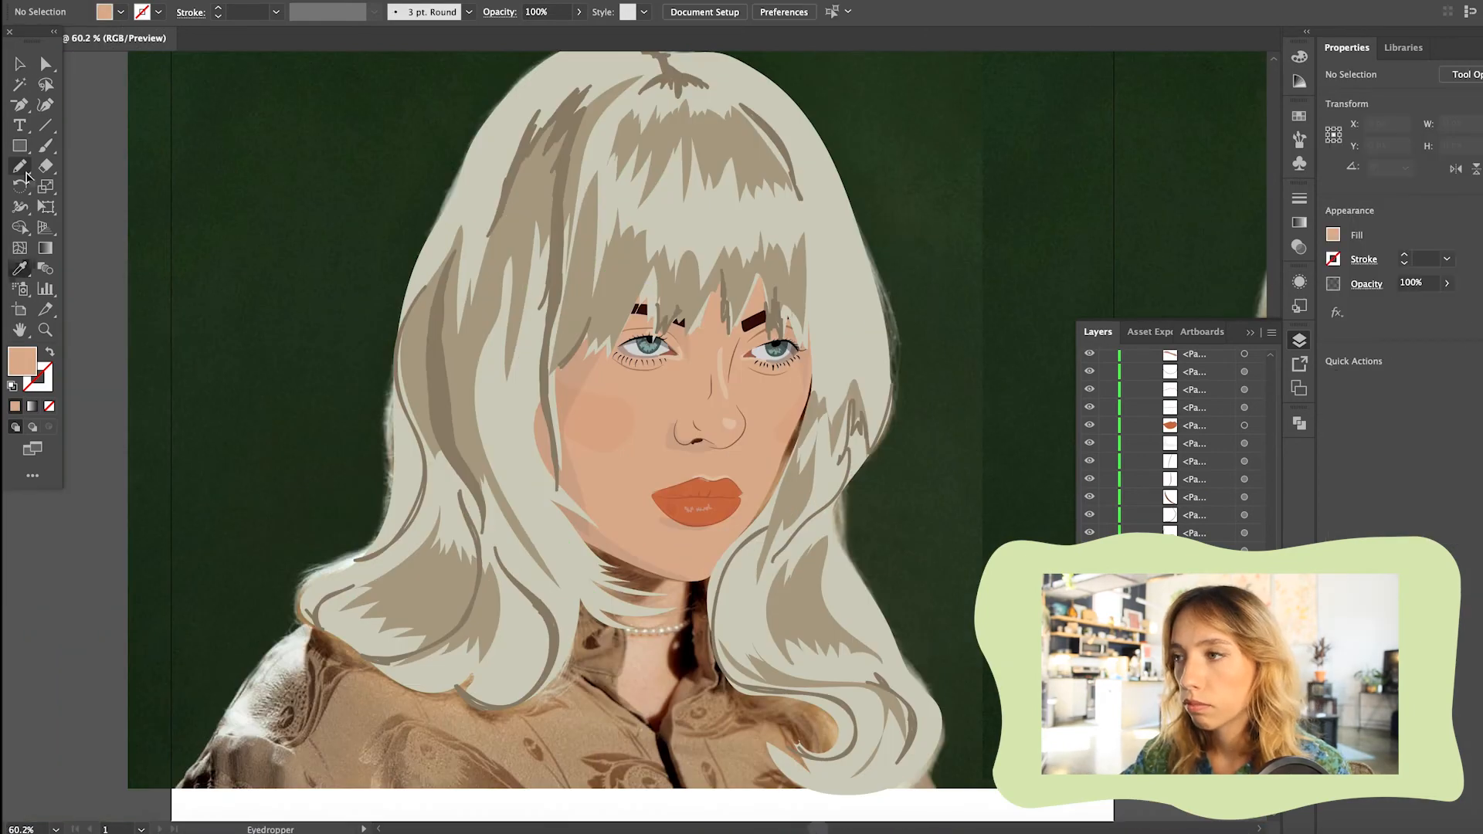
left_click(610, 656)
key("v")
left_click(1004, 433)
scroll(648, 585, "up", 4)
Draw the shadow cast on the neck by the left-hand hair, match the jaw shadow's 6% black fill and lower it in the layer order
left_click(644, 566)
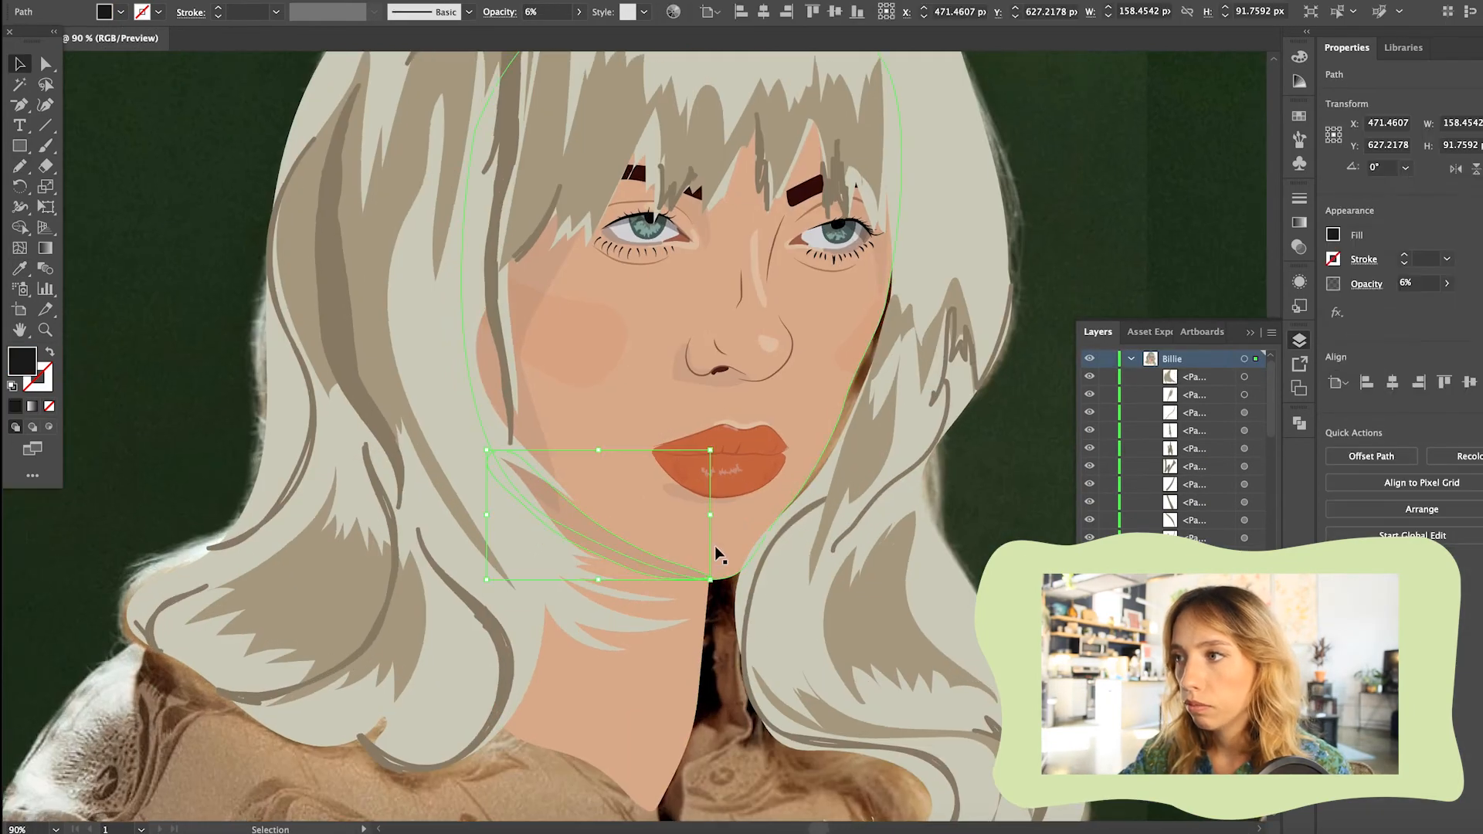
scroll(1193, 447, "down", 10)
left_click(1012, 506)
left_click(644, 566)
left_click(20, 166)
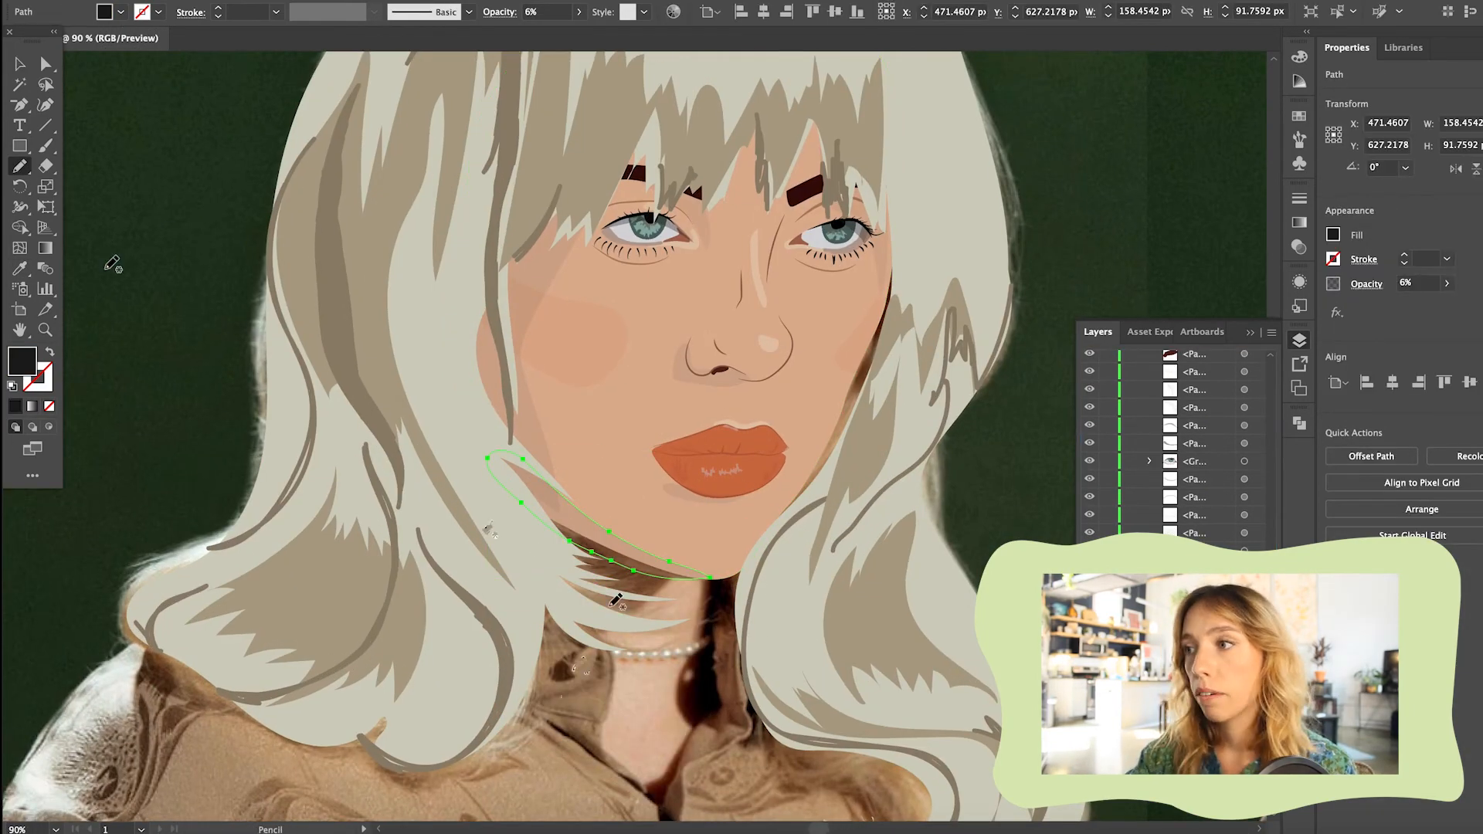
left_click_drag(673, 569, 670, 576)
key("i")
left_click(633, 536)
scroll(1201, 448, "up", 10)
left_click_drag(1198, 378, 1202, 534)
key("v")
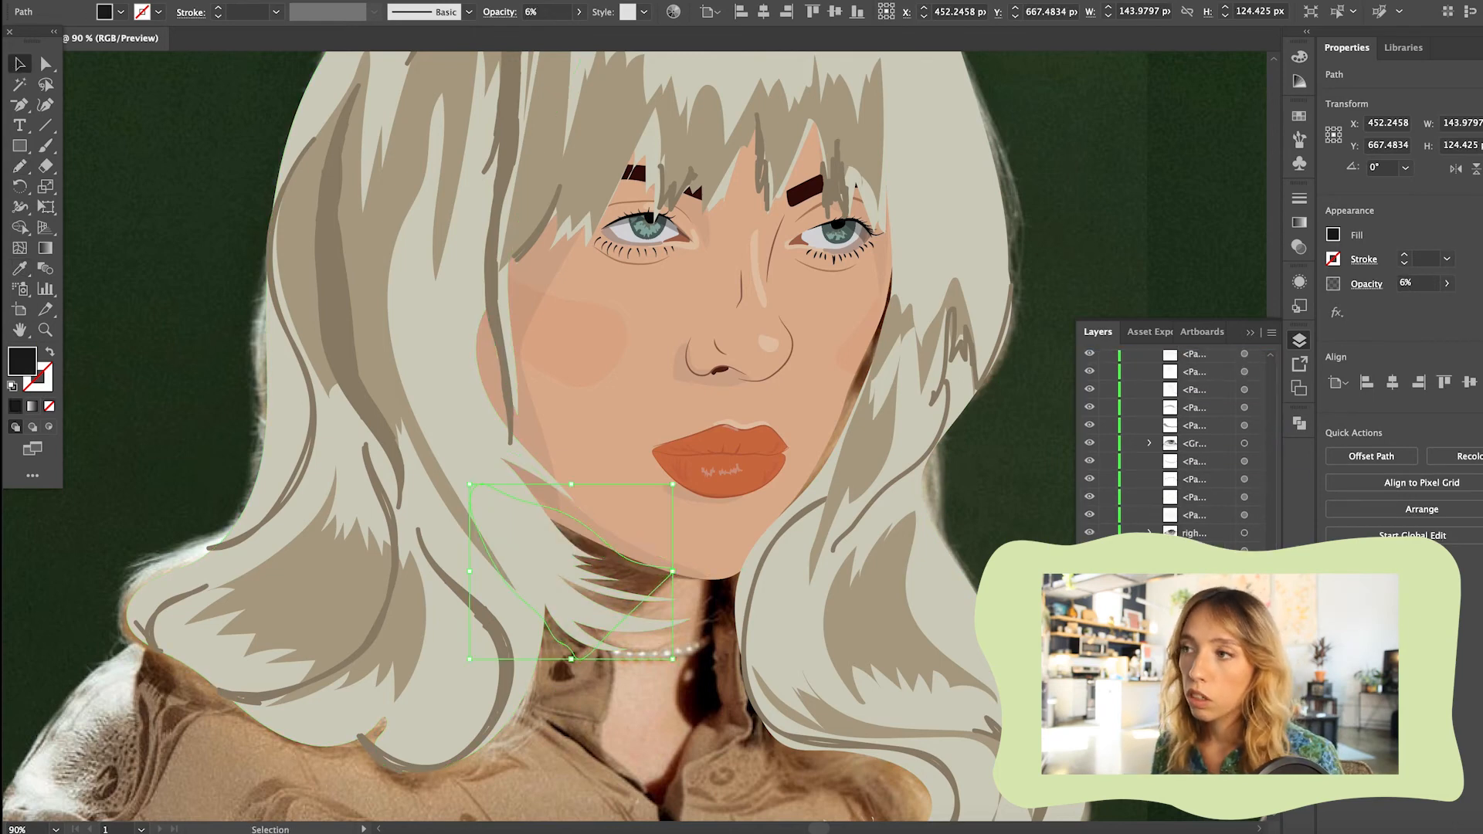
Draw a second 6% black shadow down the right side of the neck and move it down in the layer order
left_click(787, 591)
left_click(21, 166)
left_click_drag(704, 566, 697, 637)
left_click_drag(722, 552, 706, 566)
key("i")
left_click(641, 556)
left_click(19, 64)
left_click_drag(1199, 378, 1201, 533)
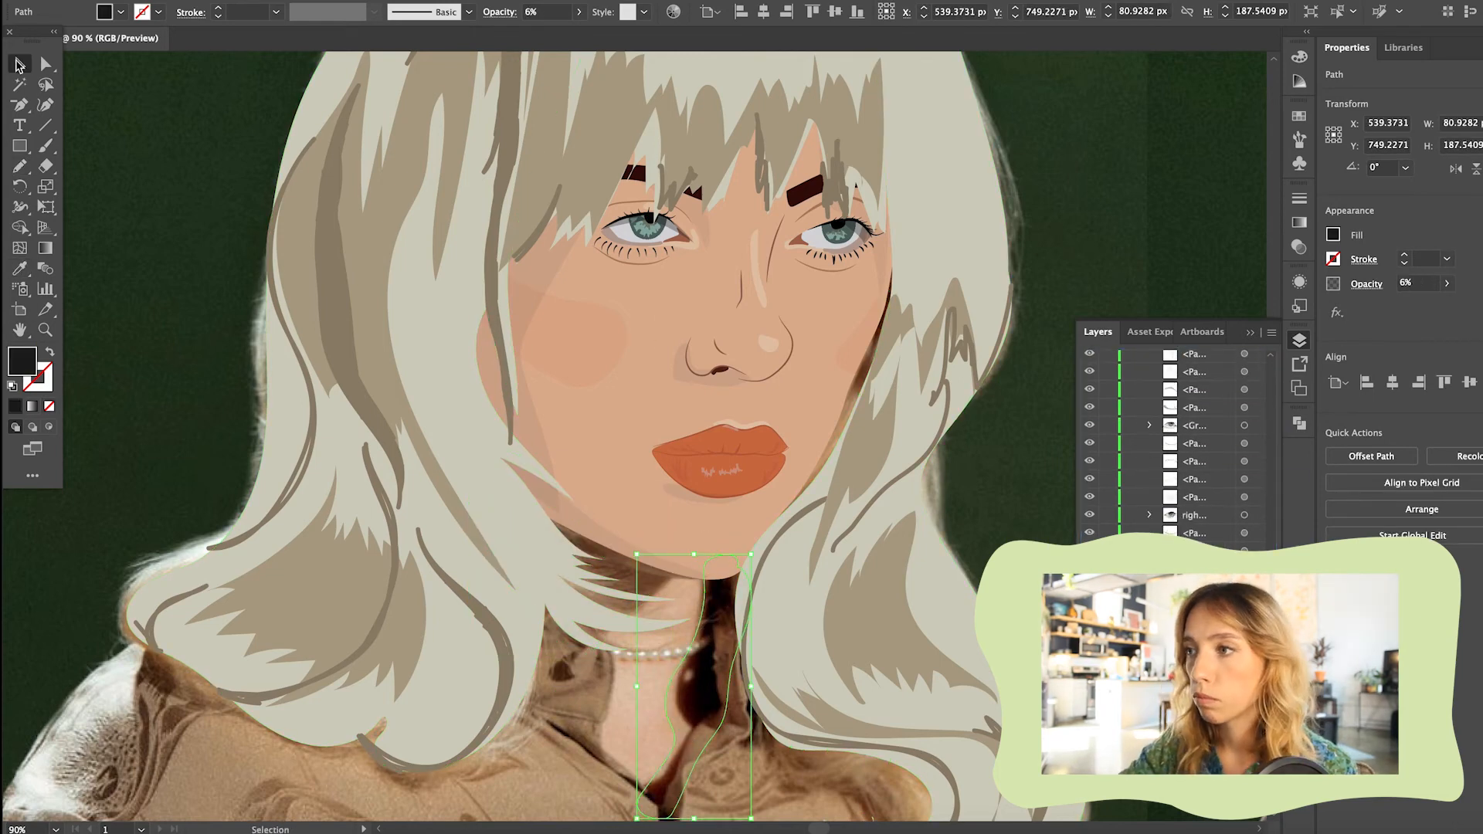
Draw a tan hair shape along the right side of the face and neck and move it behind the face
left_click(865, 610)
left_click(955, 305)
left_click(20, 166)
left_click_drag(750, 525, 934, 271)
key("i")
left_click(865, 440)
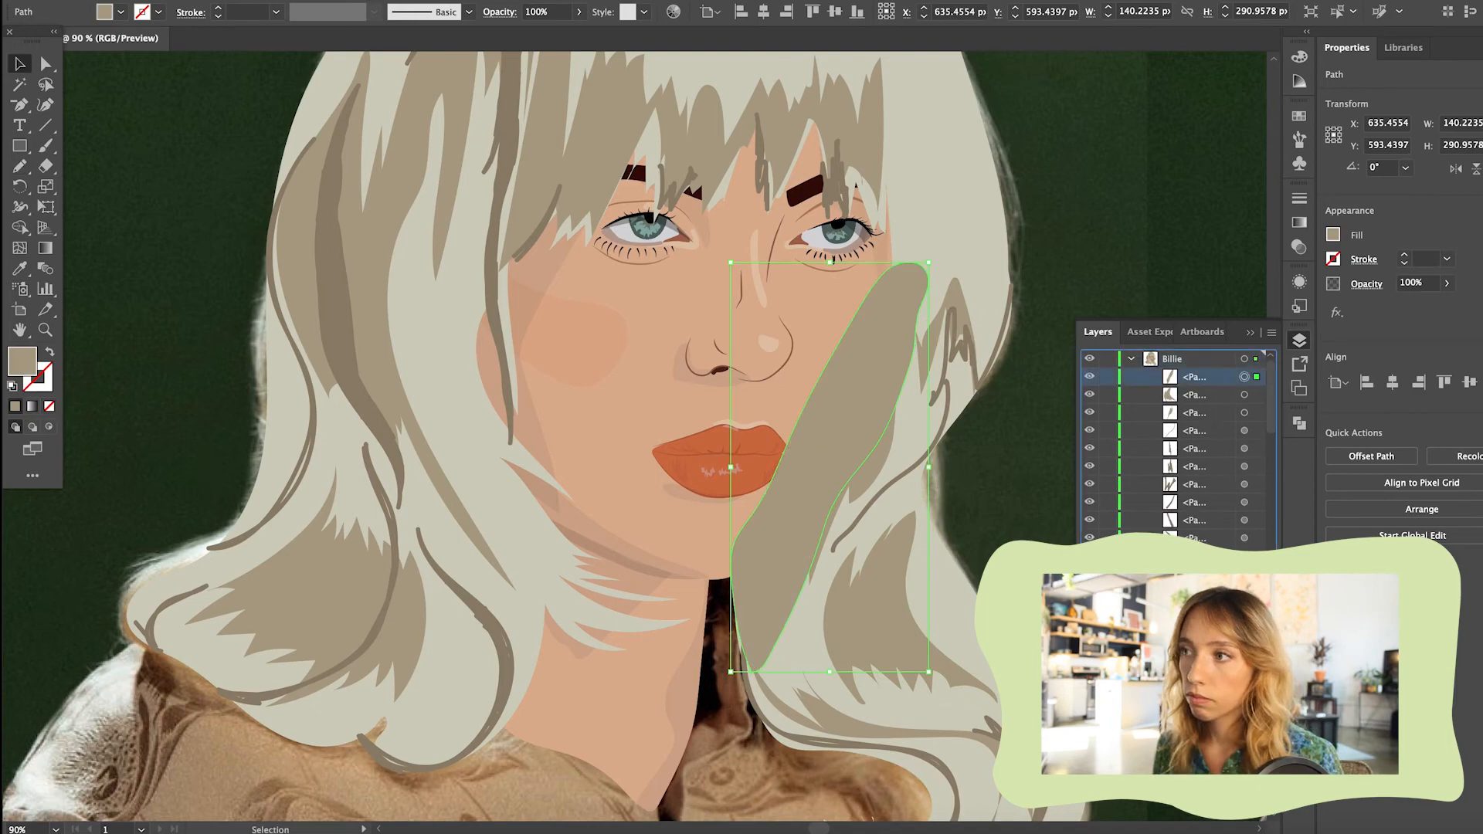
left_click_drag(1198, 377, 1201, 533)
Adjust the lower edge of the neck's skin shape by moving its anchor point
left_click(668, 664)
key("a")
left_click_drag(700, 682, 715, 682)
scroll(715, 682, "up", 5)
scroll(1128, 206, "down", 5)
left_click(1226, 193)
scroll(1226, 193, "up", 2)
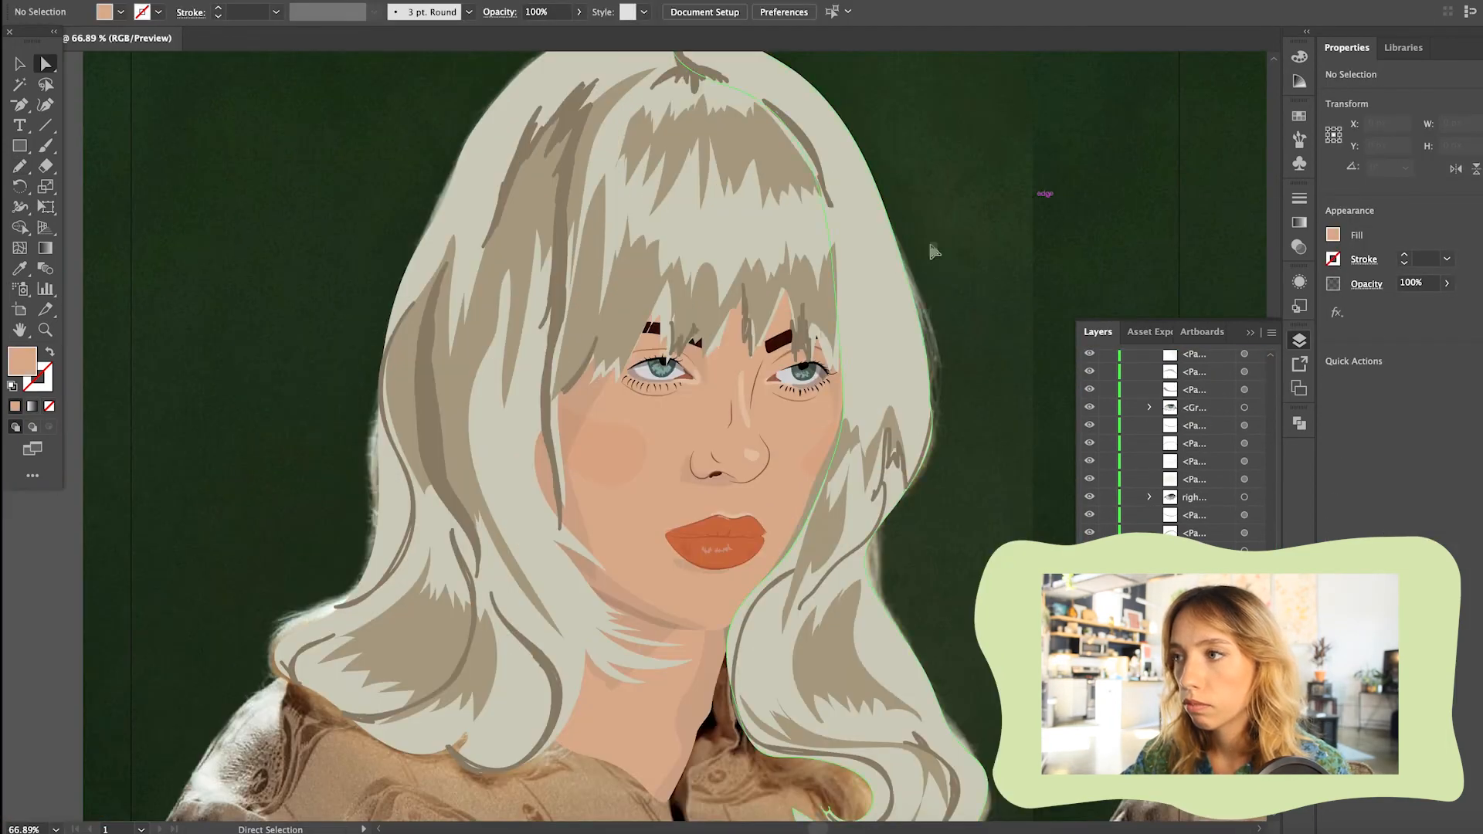
Paint dark strands down the right side of the fringe near the crown with the Paintbrush
scroll(933, 251, "up", 2)
left_click(812, 195)
left_click(46, 145)
left_click_drag(805, 179, 843, 282)
left_click_drag(789, 120, 837, 232)
key("v")
scroll(792, 268, "down", 5)
scroll(791, 268, "right", 3)
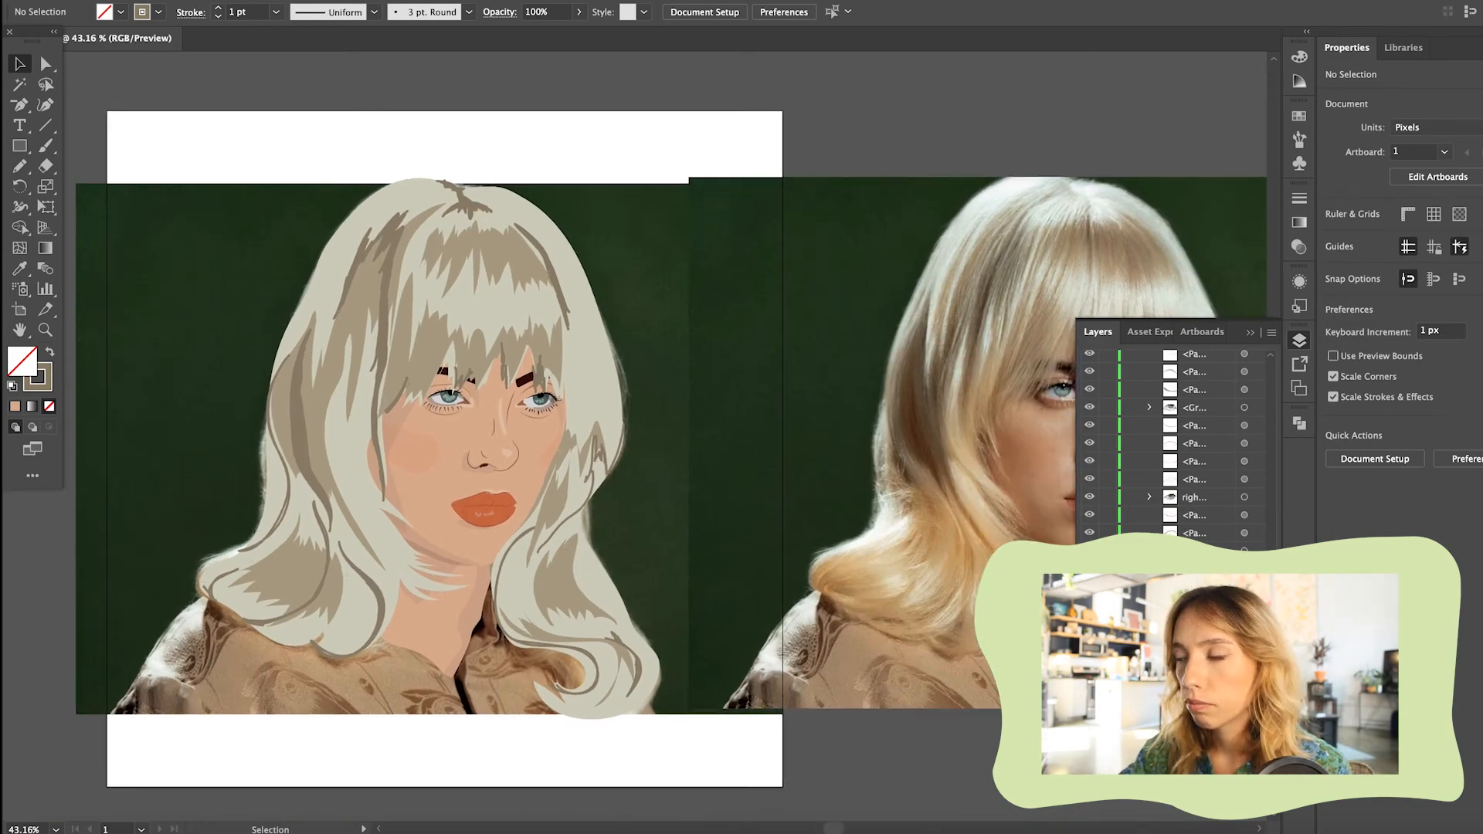
Hide the neck shape and draw a pale, unstroked circle over the necklace as a pearl
left_click(430, 606)
key("super+3")
scroll(430, 595, "up", 5)
left_click(19, 145)
left_click(97, 185)
scroll(449, 590, "up", 5)
double_click(21, 361)
mouse_move(428, 573)
left_mouse_down()
mouse_move(470, 615)
mouse_move(483, 596)
mouse_move(522, 600)
left_mouse_up()
Delete the stray shape and duplicate the pearl in overlapping copies along the curve of the necklace
key("v")
left_click_drag(645, 651, 491, 599)
key("Delete")
left_click_drag(458, 610, 618, 612)
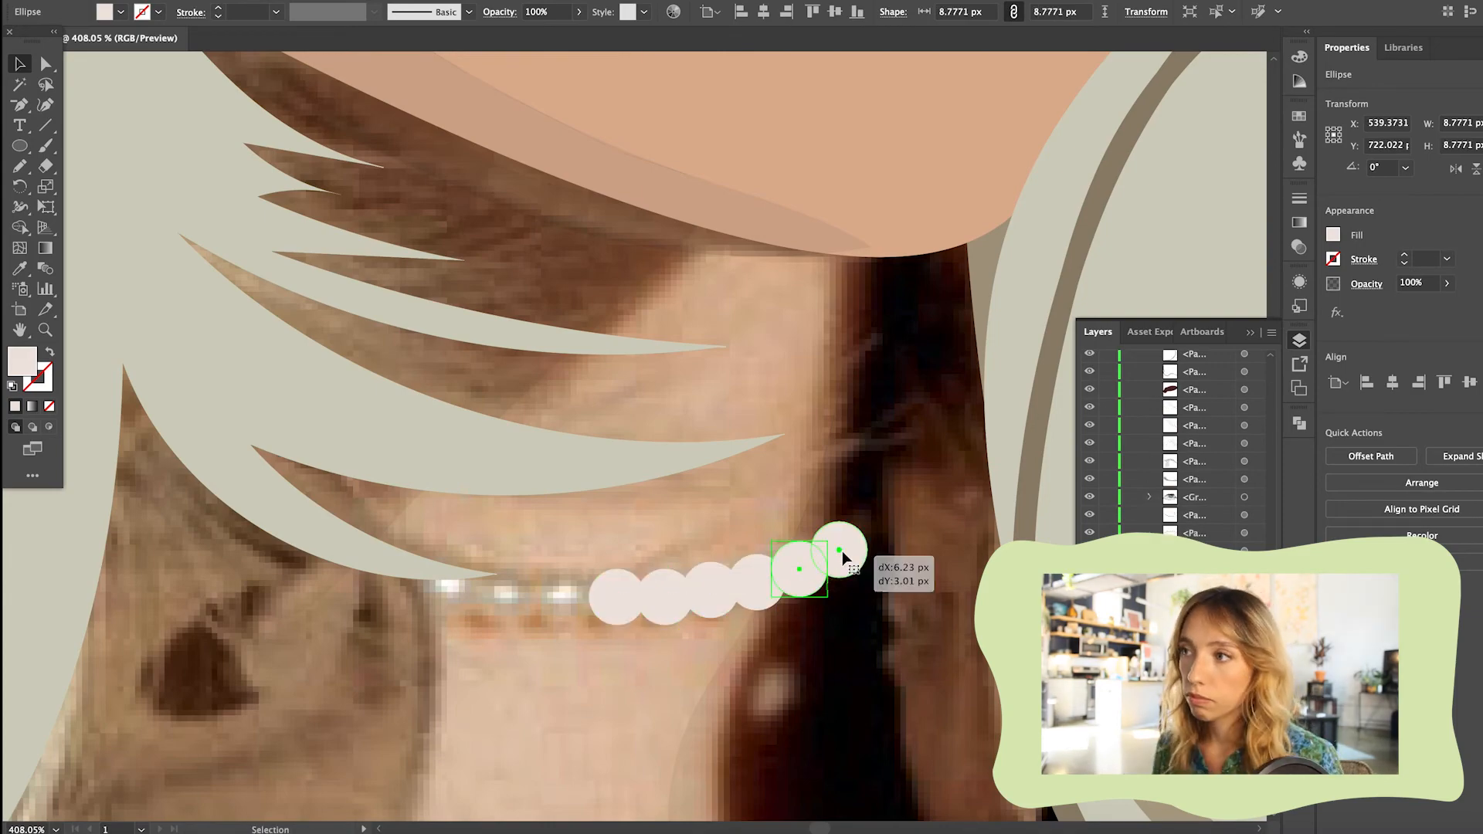
left_click_drag(564, 615, 517, 611)
left_click_drag(518, 611, 471, 606)
scroll(494, 610, "down", 5)
left_click(503, 755)
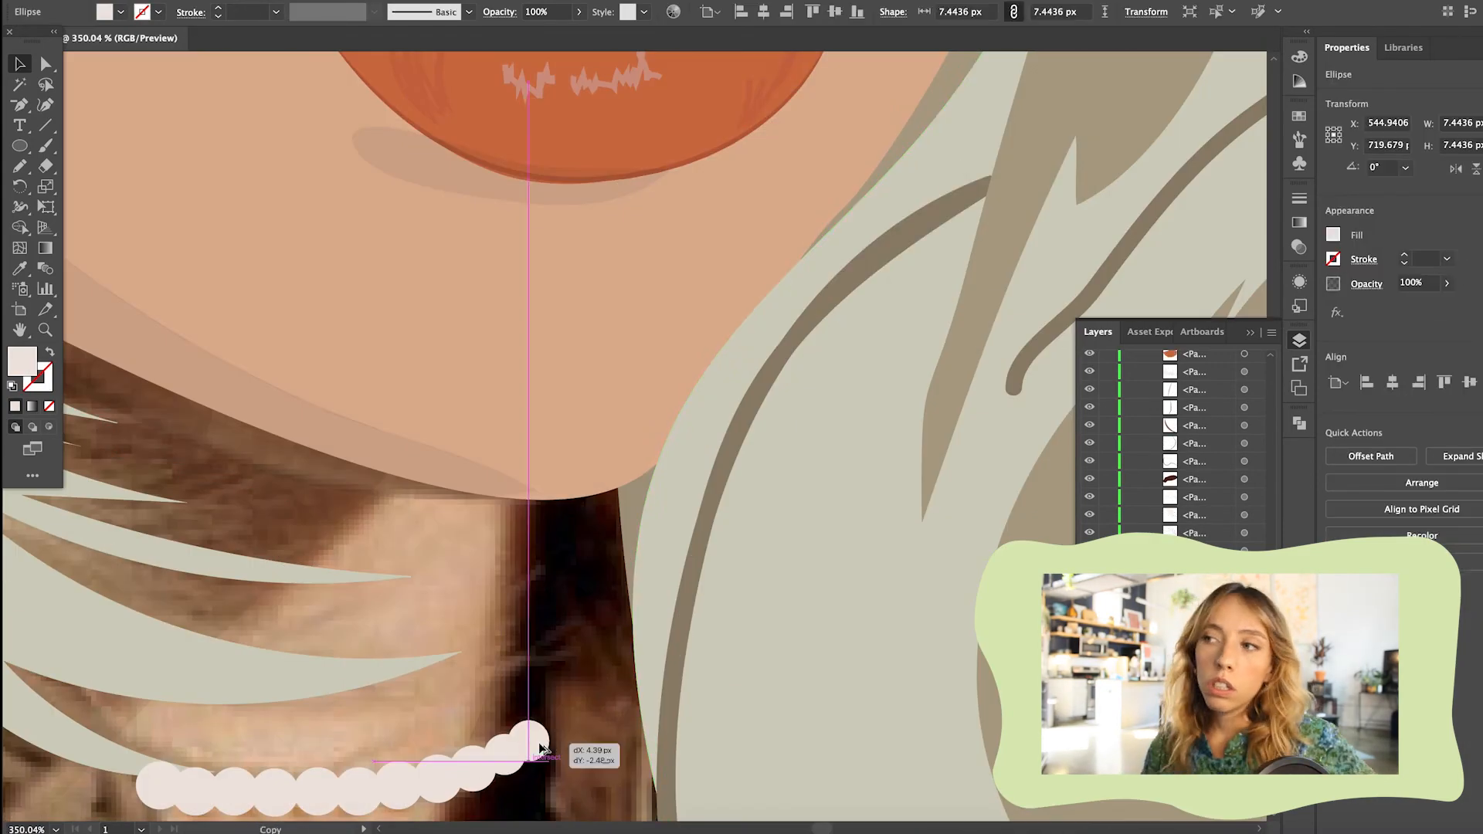
Group the necklace pearls and move the group down in the layer order
scroll(506, 695, "down", 8)
scroll(506, 618, "up", 8)
left_click(339, 721, "shift")
left_click(309, 722, "shift")
left_click(270, 722, "shift")
key("super+g")
scroll(270, 722, "down", 6)
left_click_drag(1193, 356, 1194, 464)
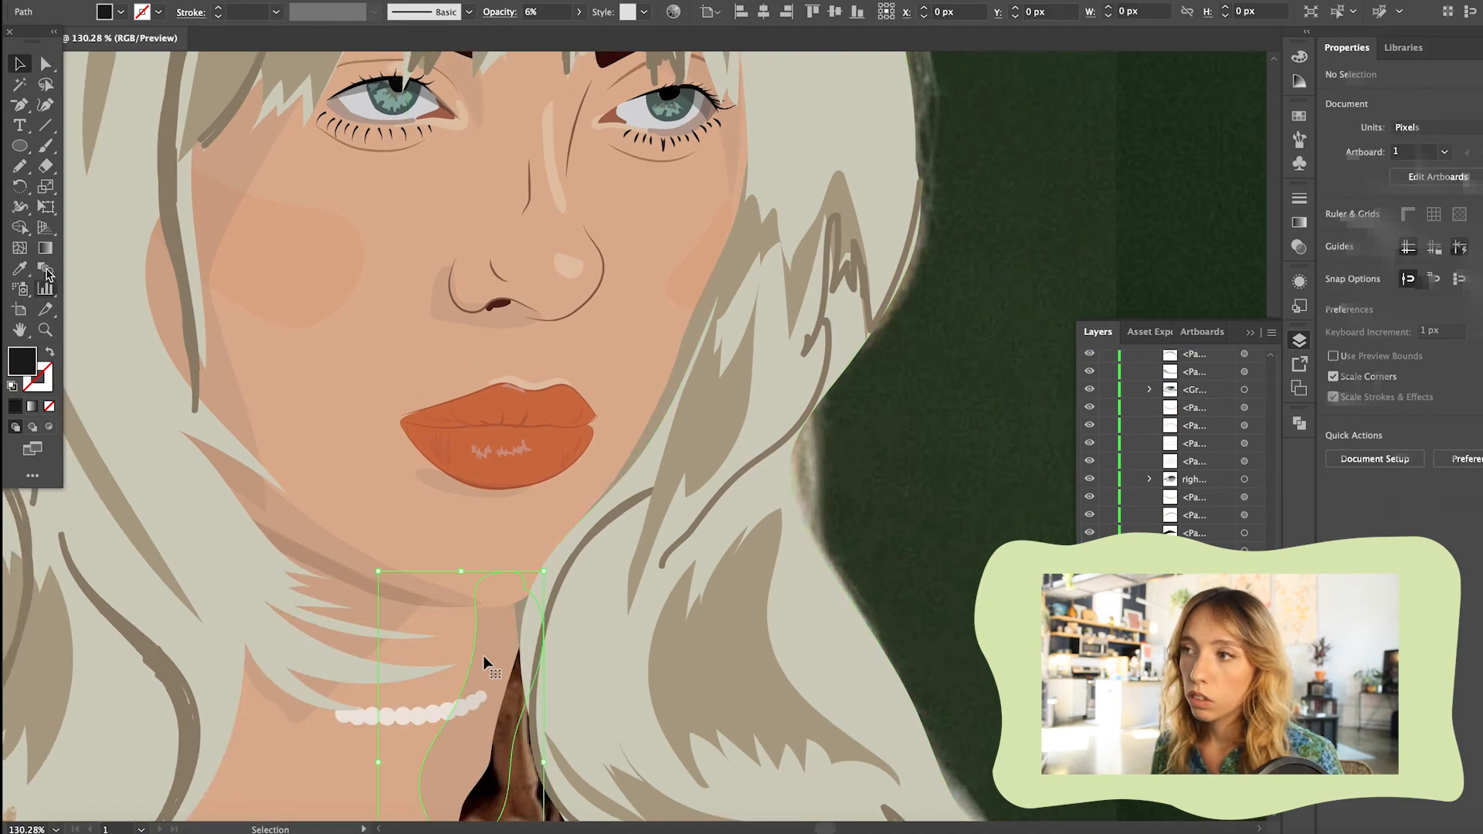
Trace the left half of the shirt with the Pencil, fill it tan brown and send it behind the hair and neck
key("a")
left_click(494, 641)
left_click(501, 631)
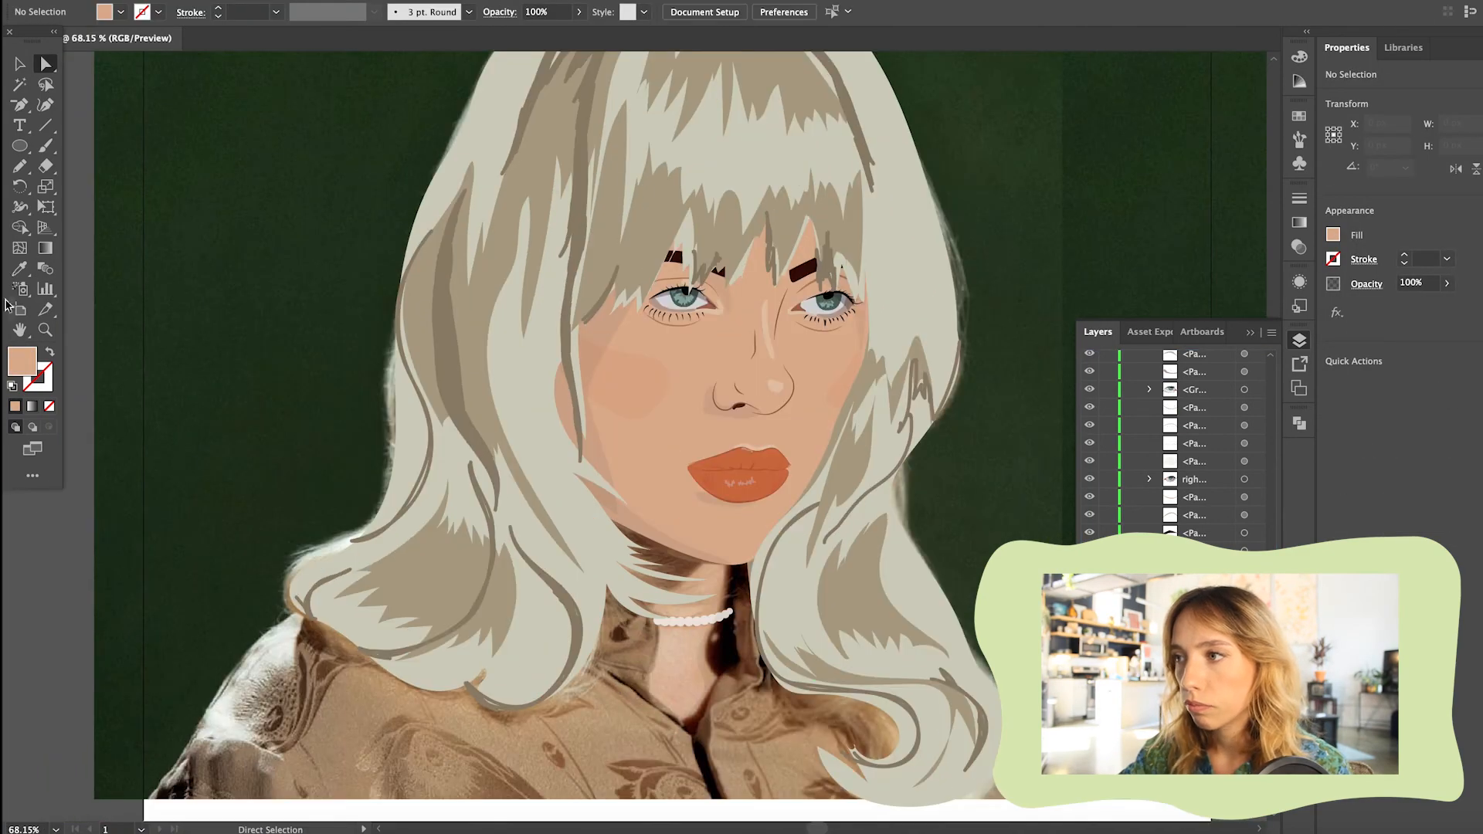
scroll(292, 701, "down", 3)
left_click_drag(525, 640, 286, 712)
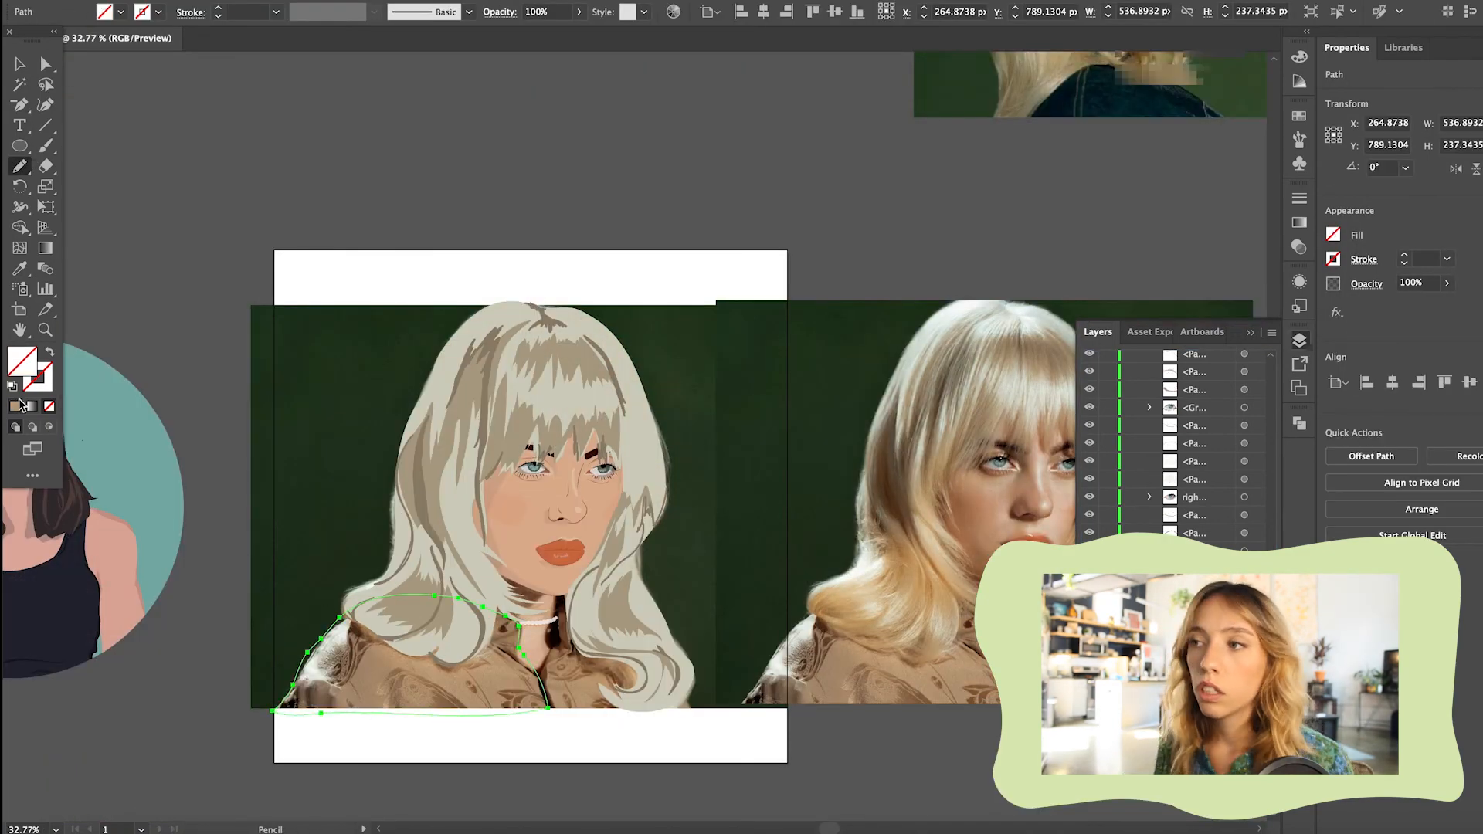
key("v")
key("super+shift+bracketleft")
key("super+shift+a")
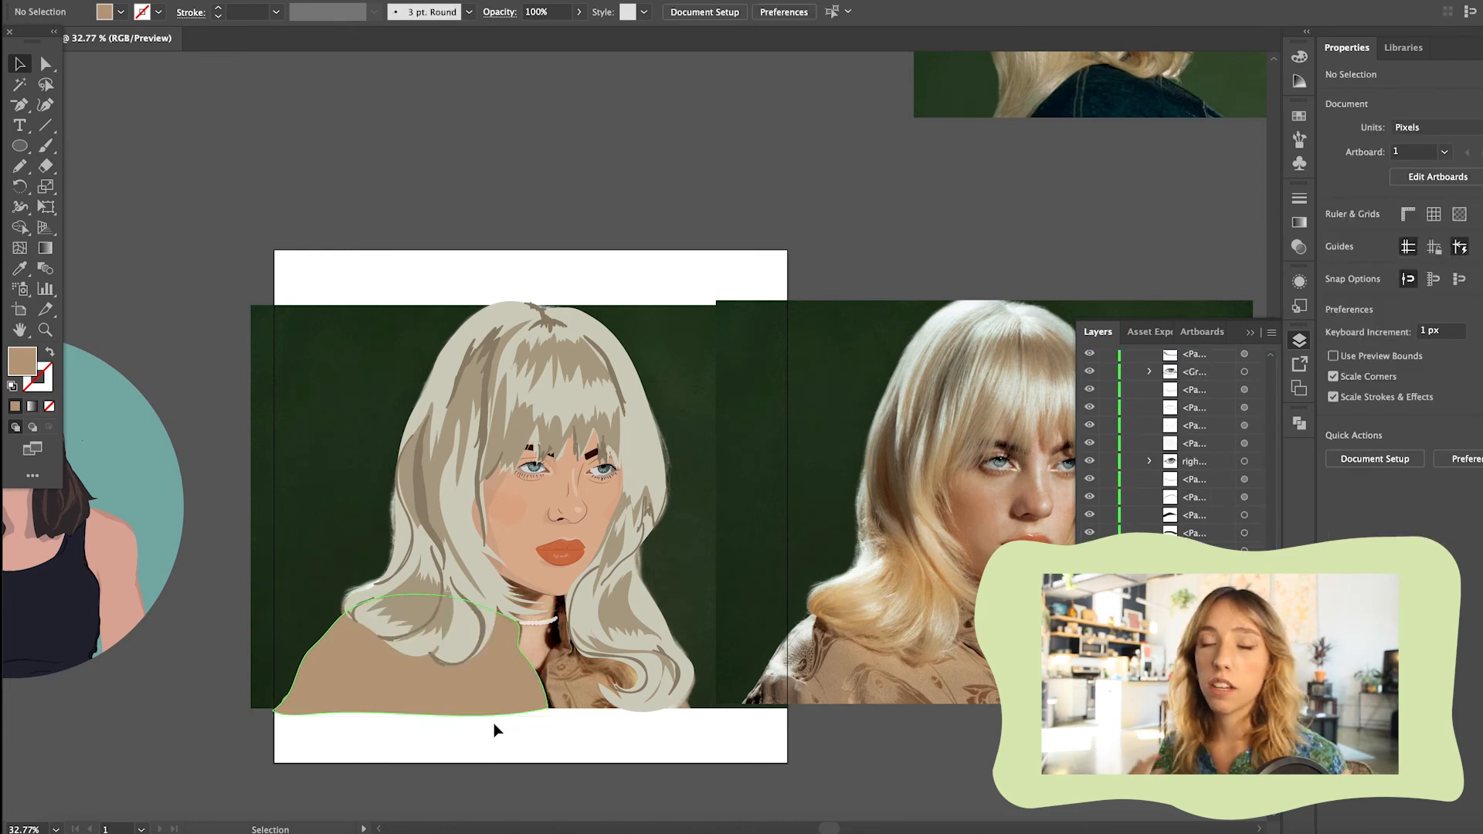
With the left half of the shirt out of view, trace its right half with the Pencil and move it behind the hair
scroll(495, 540, "right", 2)
key("super+z")
key("super+z")
left_click(20, 166)
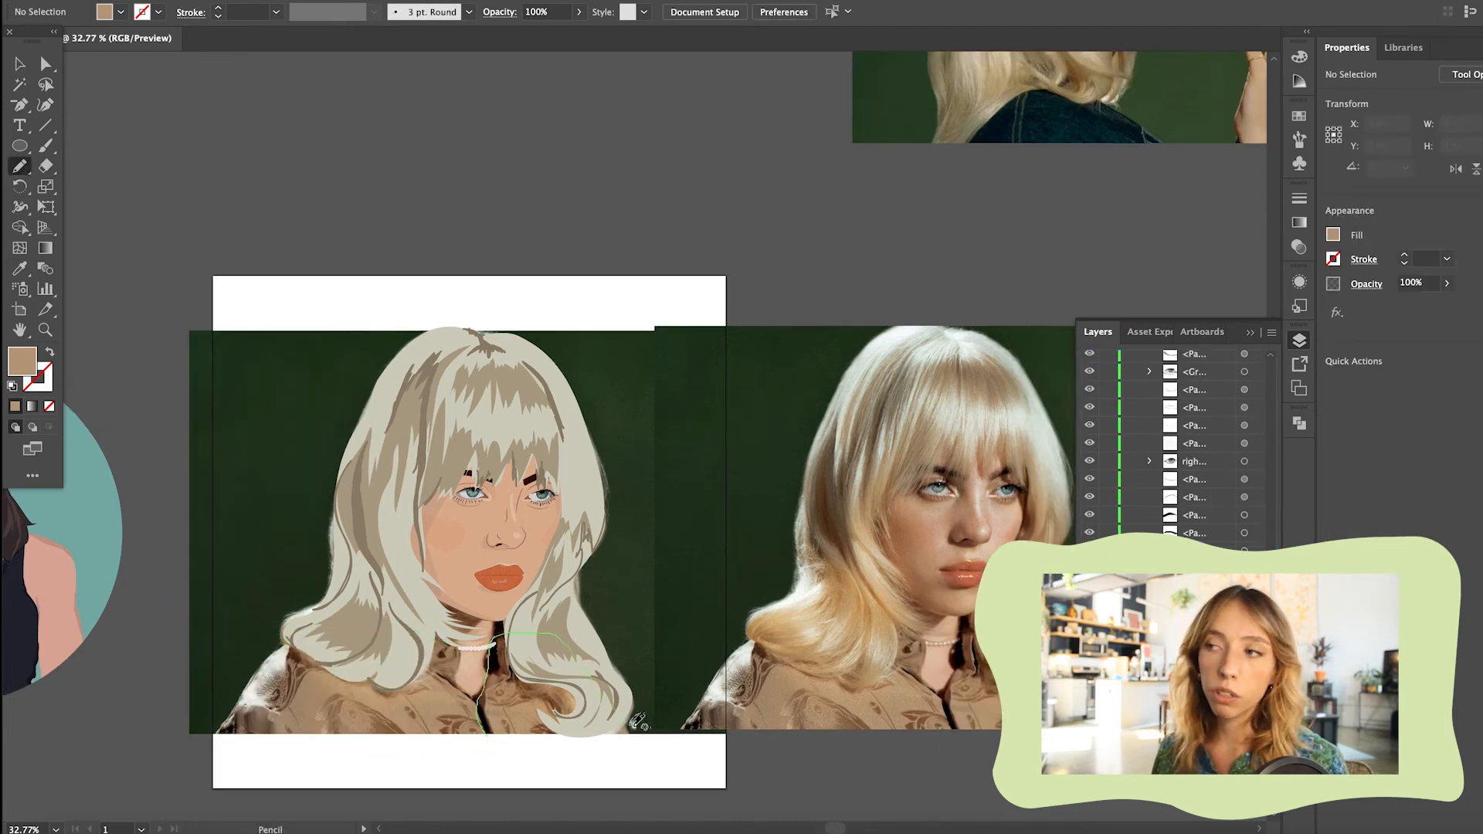
left_click_drag(551, 634, 486, 735)
left_click(1299, 57)
key("v")
left_click(636, 202)
left_click(1298, 340)
scroll(1210, 472, "down", 10)
left_click_drag(1210, 472, 1206, 527)
scroll(384, 684, "up", 8)
Lower the opacity of the right shirt half so the reference collar shows through
left_click(490, 735)
left_click(578, 12)
left_click(731, 712)
left_click_drag(579, 33, 529, 33)
left_click(578, 12)
Draw the shirt's inner collar and front opening beside the neck with the Pen and fill it dark brown sampled from the reference
scroll(381, 85, "down", 3)
key("p")
left_click(662, 680)
left_click(677, 586)
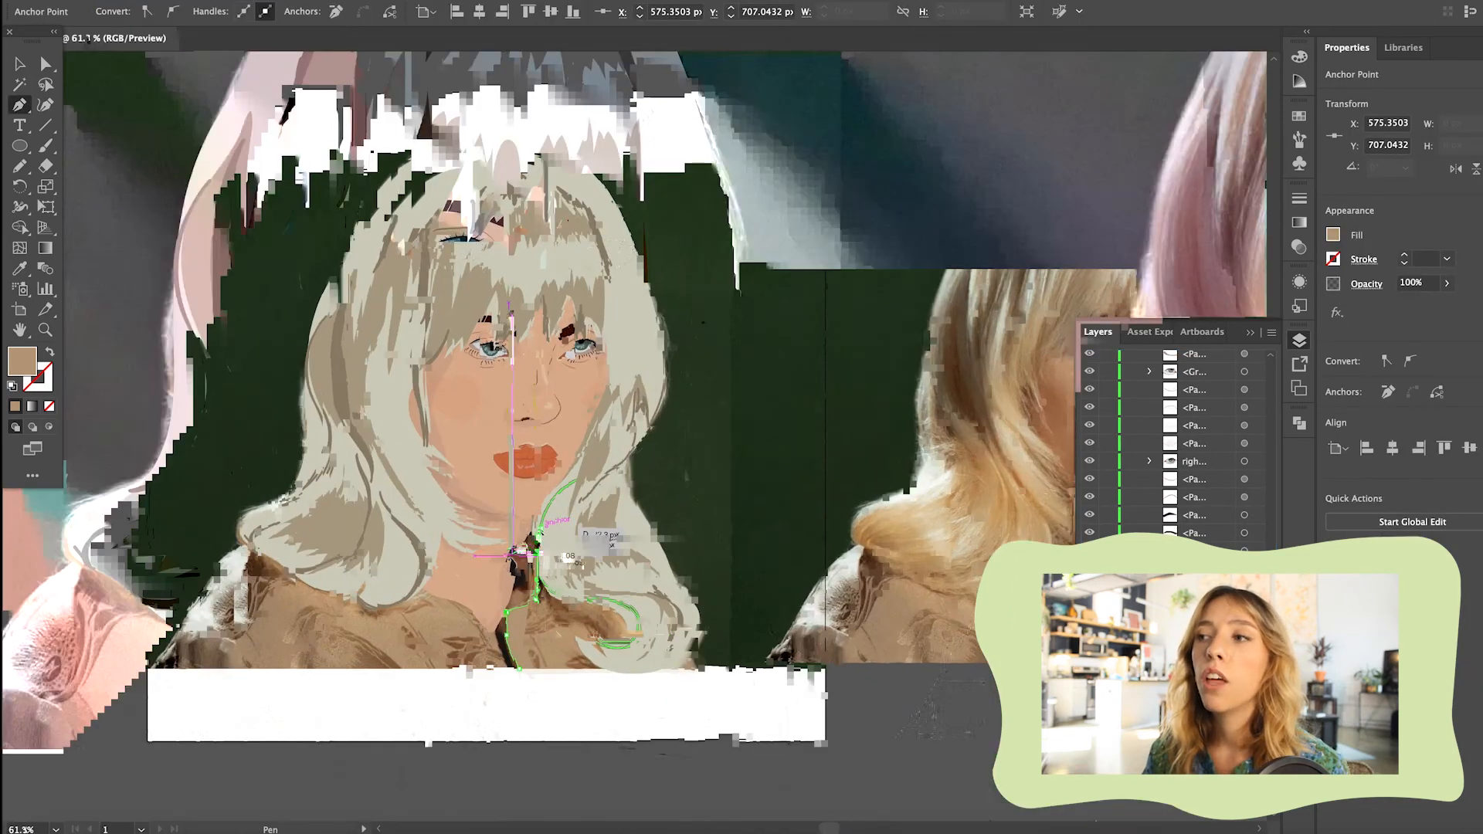
scroll(510, 554, "up", 6)
left_click(489, 619)
scroll(467, 688, "up", 2)
left_click(179, 569)
left_click(235, 670)
scroll(235, 670, "down", 8)
key("i")
left_click(940, 563)
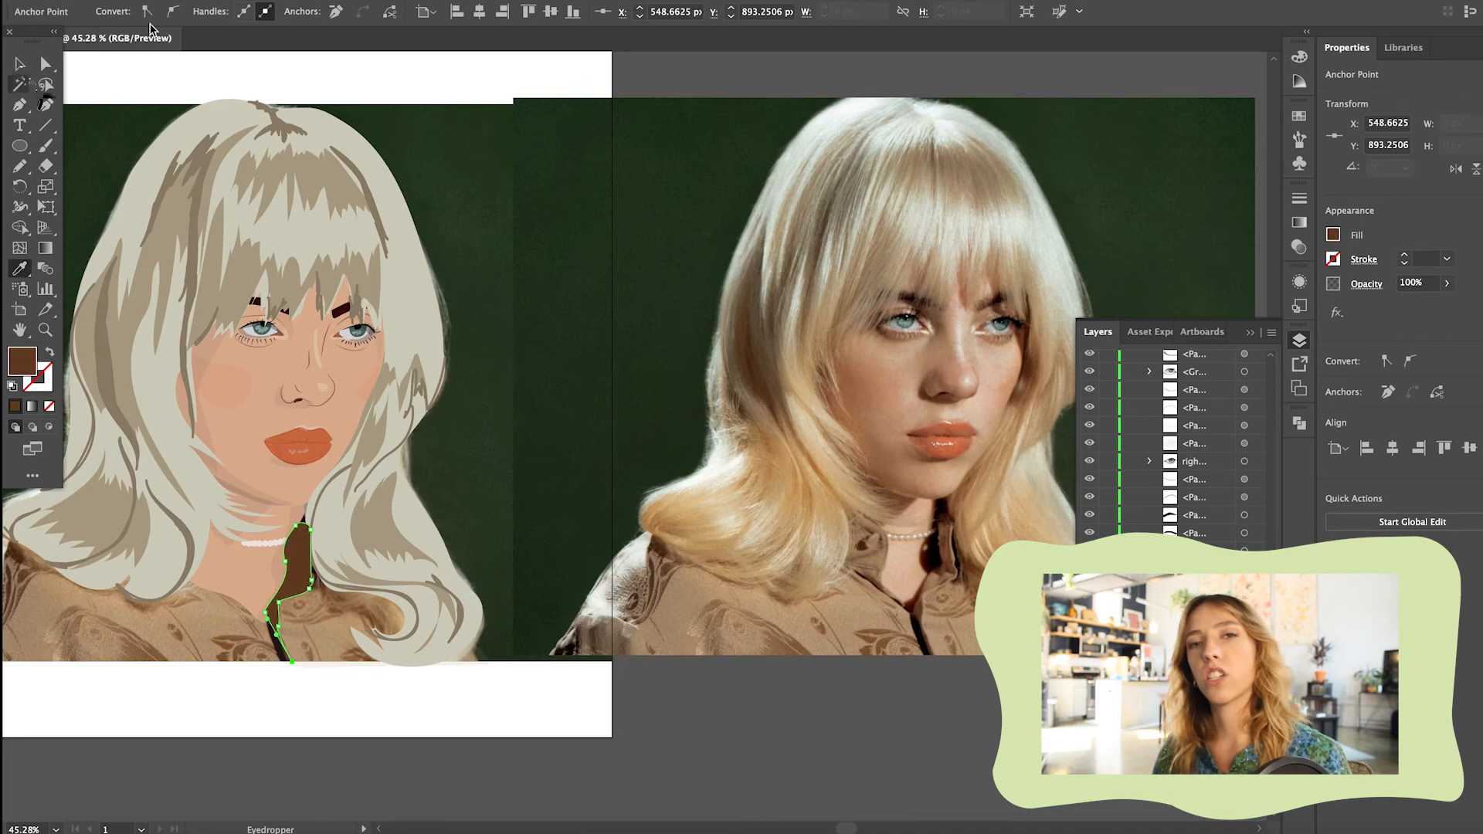
Restore the right shirt half to 100% opacity
key("v")
left_click(378, 612)
left_click(579, 11)
left_click_drag(531, 34, 579, 33)
left_click(324, 697)
Reshape the inner edge of the right shirt half with Direct Selection so it meets the dark collar
key("a")
scroll(316, 630, "up", 8)
left_click_drag(210, 635, 204, 600)
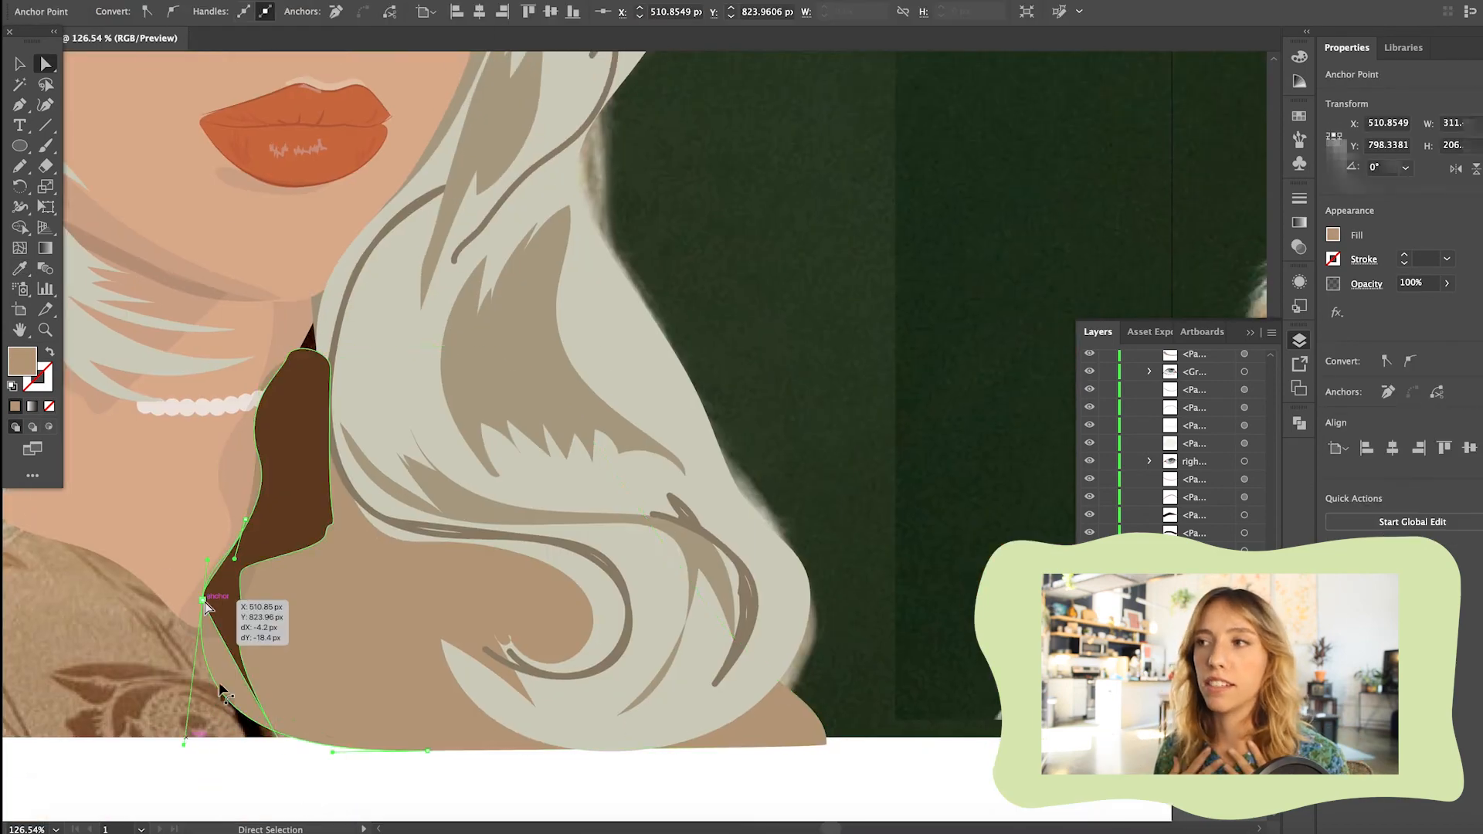
scroll(268, 425, "down", 3)
scroll(267, 424, "up", 3)
scroll(472, 722, "down", 5)
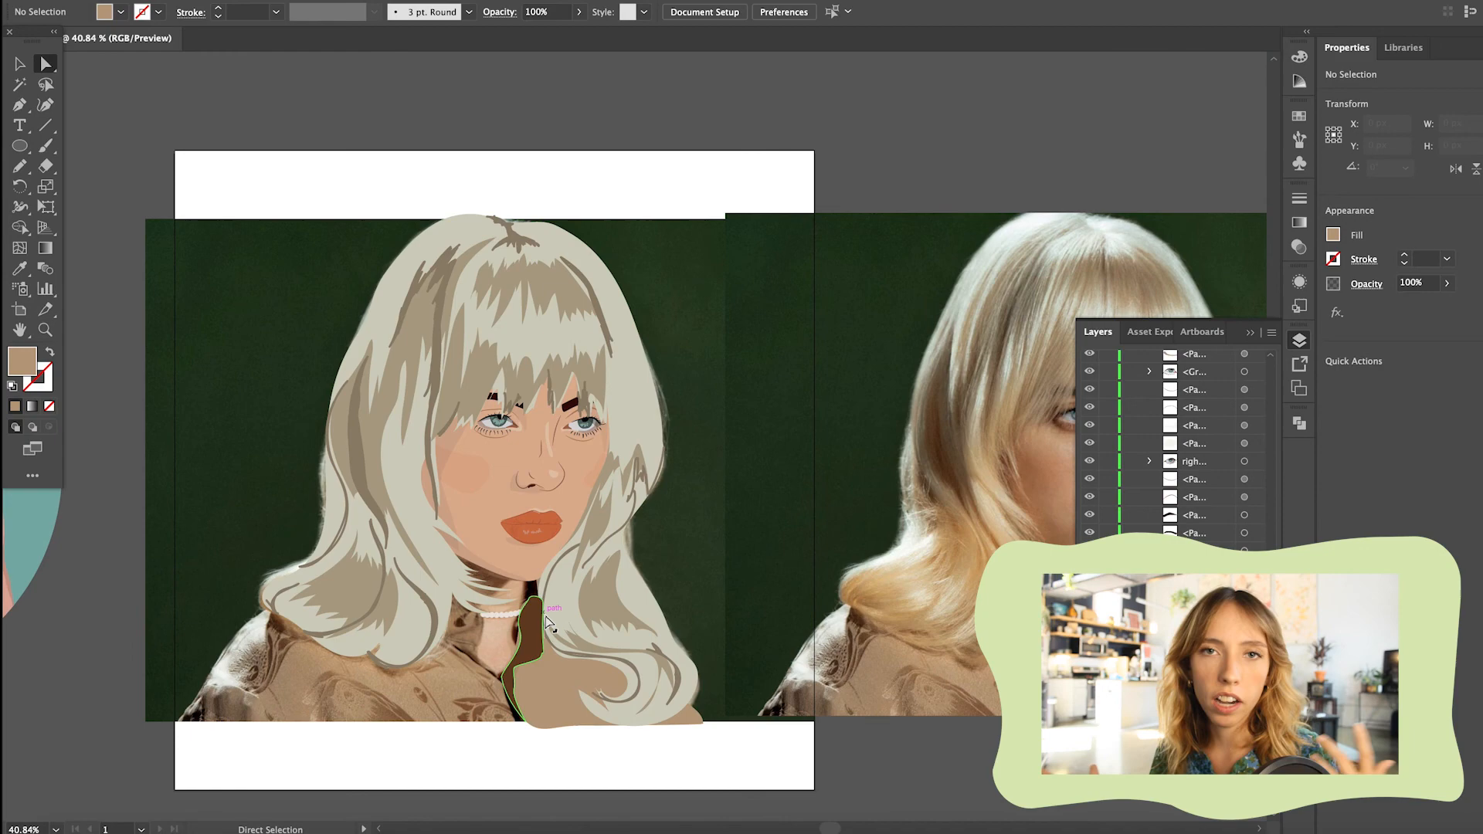
Draw an arched patch at the lower left corner of the shirt with the Pen and fill it with the collar's dark brown
scroll(545, 615, "down", 2)
scroll(300, 671, "up", 5)
key("p")
left_click(291, 690)
left_click_drag(369, 633, 418, 634)
left_click(442, 697)
left_click(290, 689)
key("i")
left_click(829, 544)
key("v")
scroll(776, 749, "down", 2)
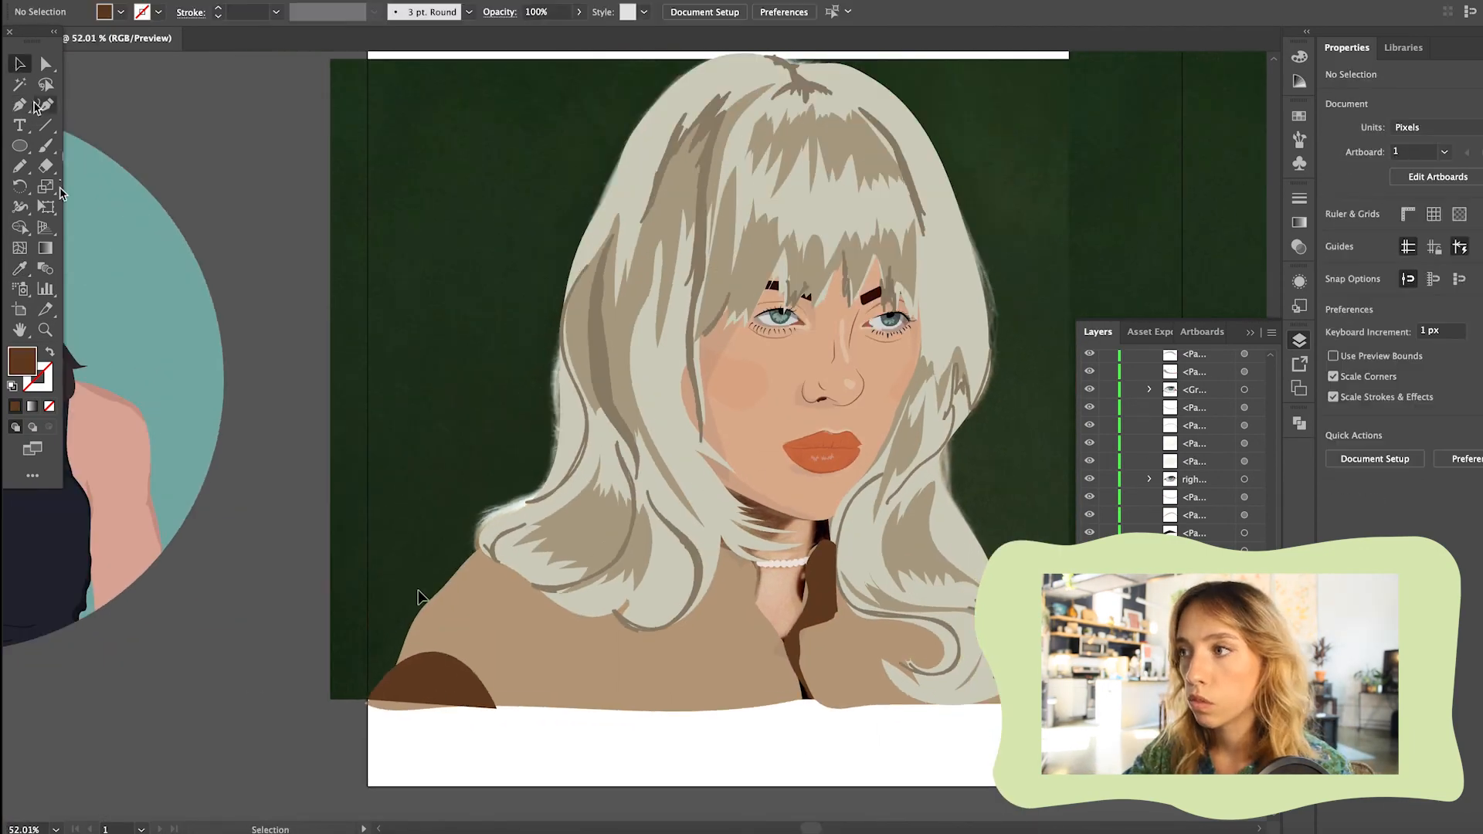
Draw a black shadow shape around the left hair curls and the shirt below with the Pen, at 6% opacity
left_click(761, 507)
key("p")
left_click(479, 516)
left_click_drag(491, 554, 498, 570)
left_click(498, 579)
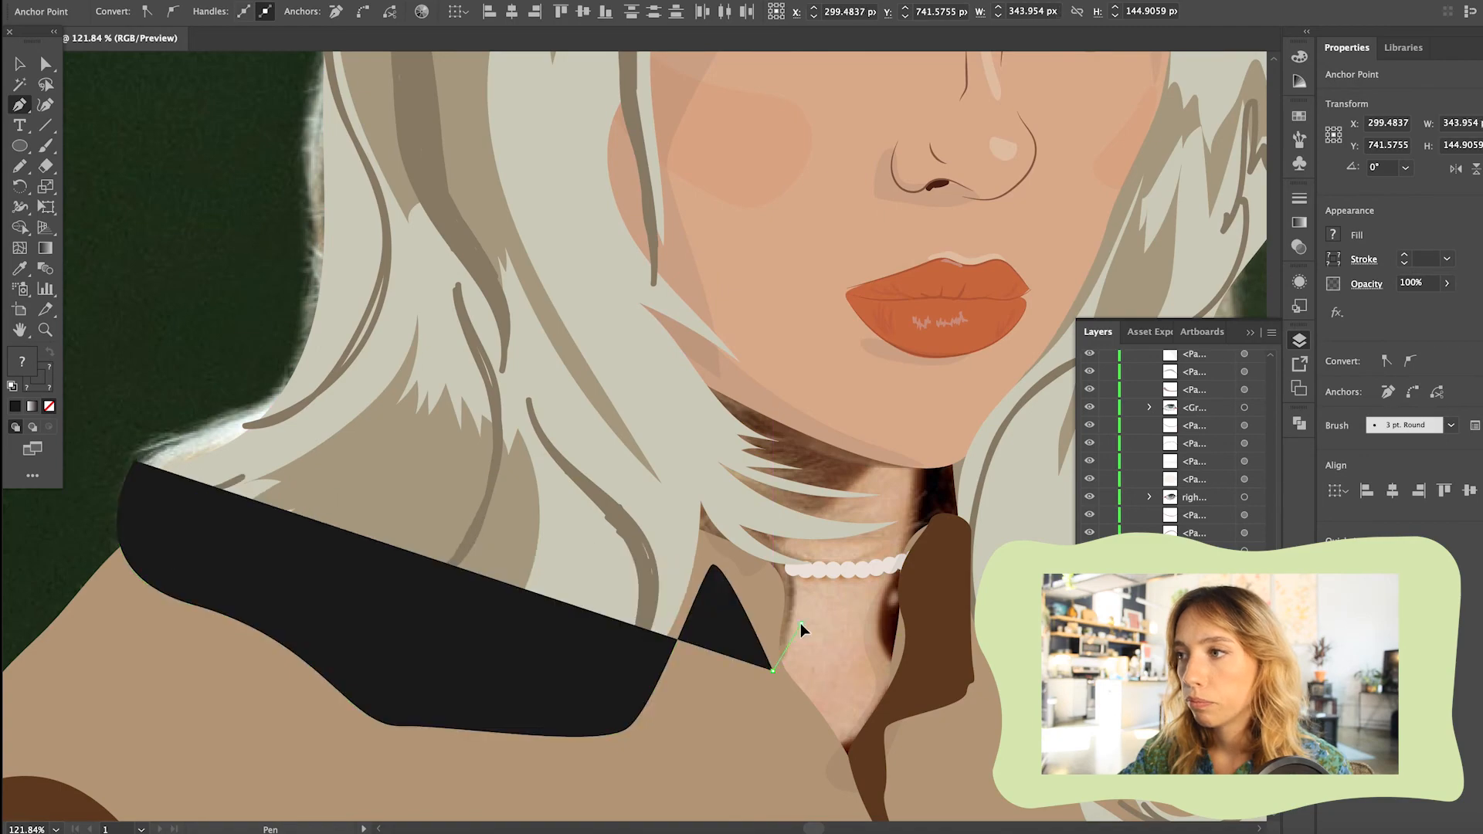
left_click_drag(204, 494, 139, 473)
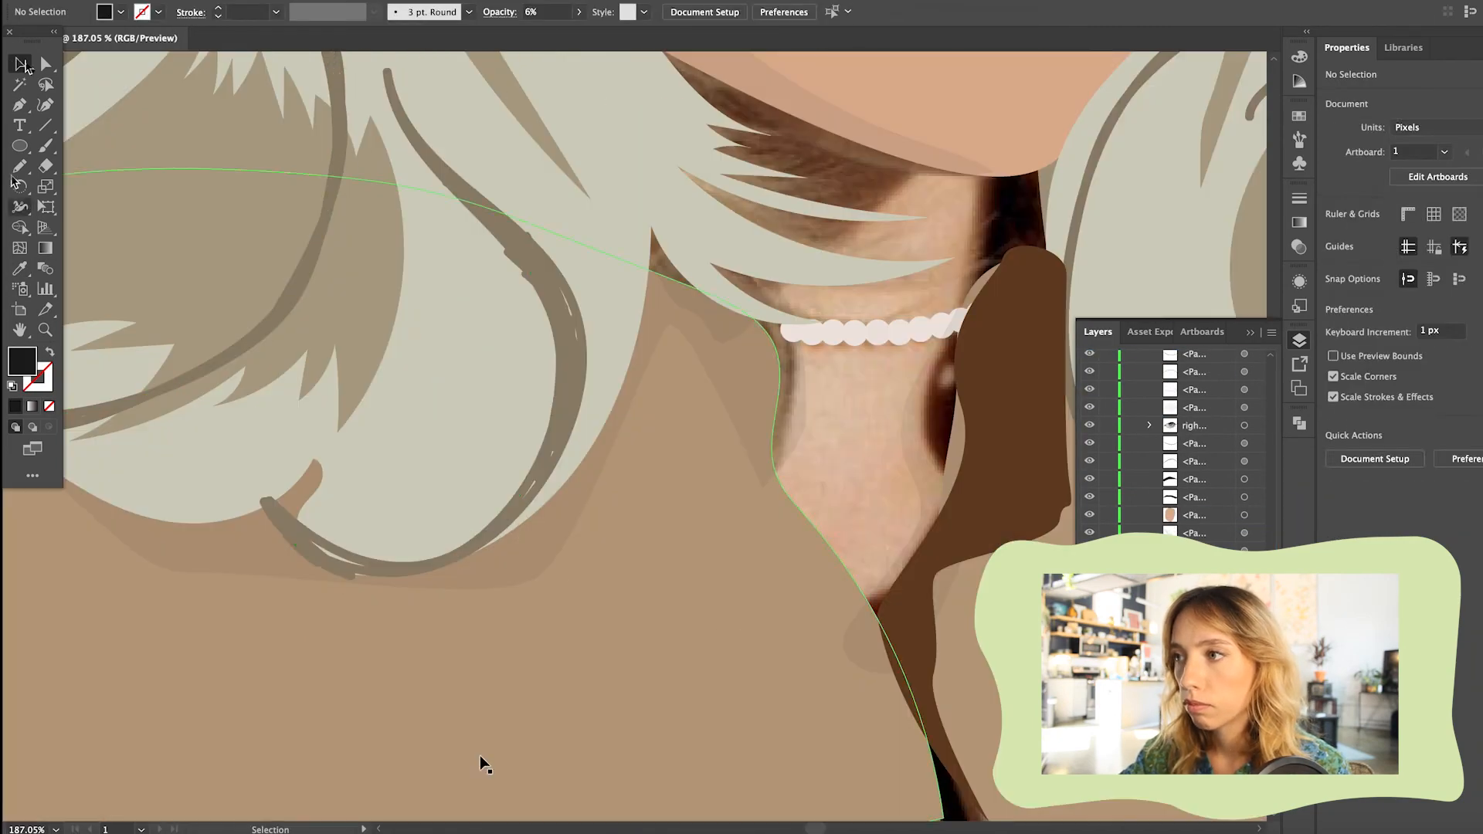
left_click_drag(286, 533, 289, 543)
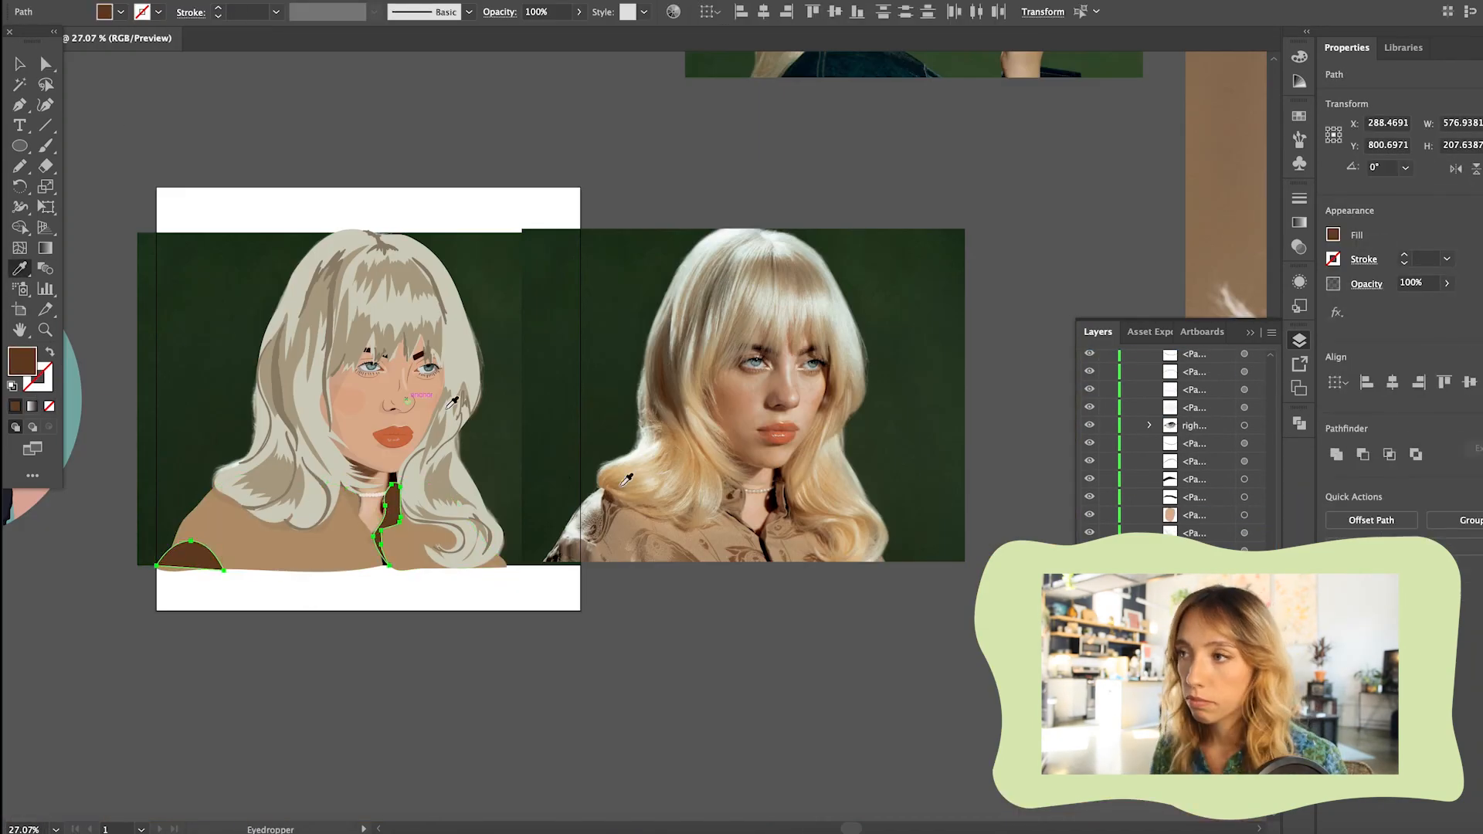